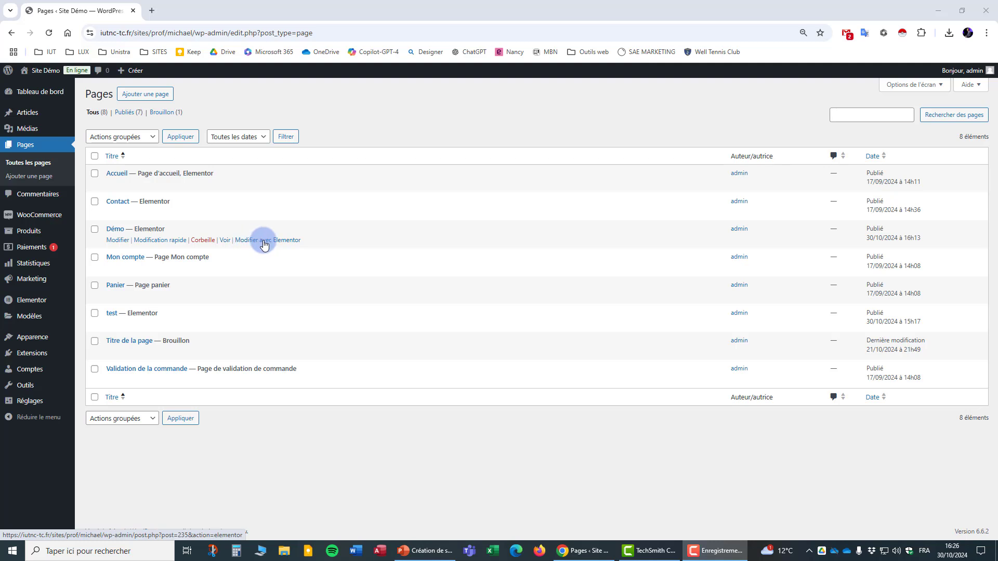
Step: Open the Démo page in Elementor and insert the saved section1 template, applying its container settings
click(264, 242)
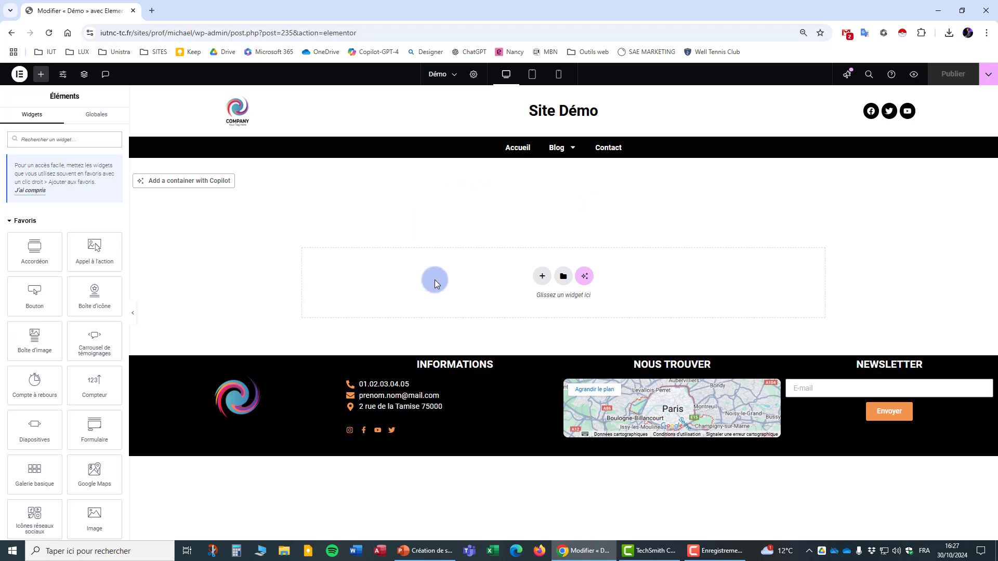
click(565, 281)
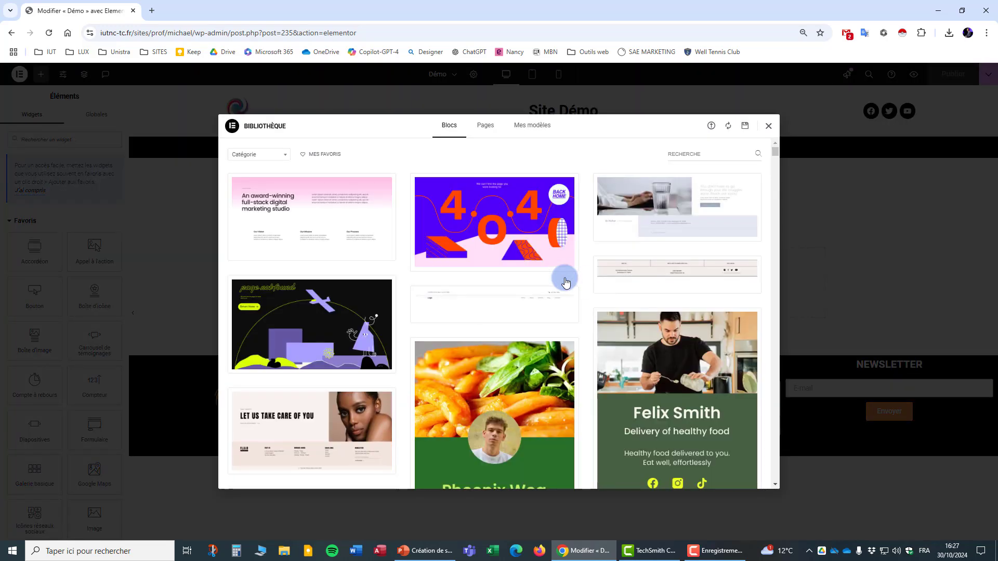
click(539, 129)
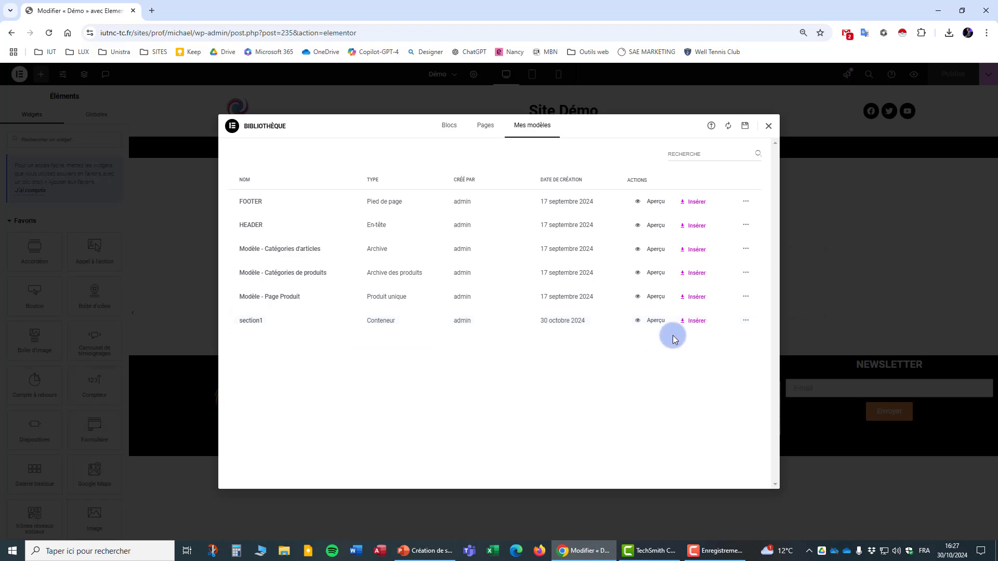
click(698, 325)
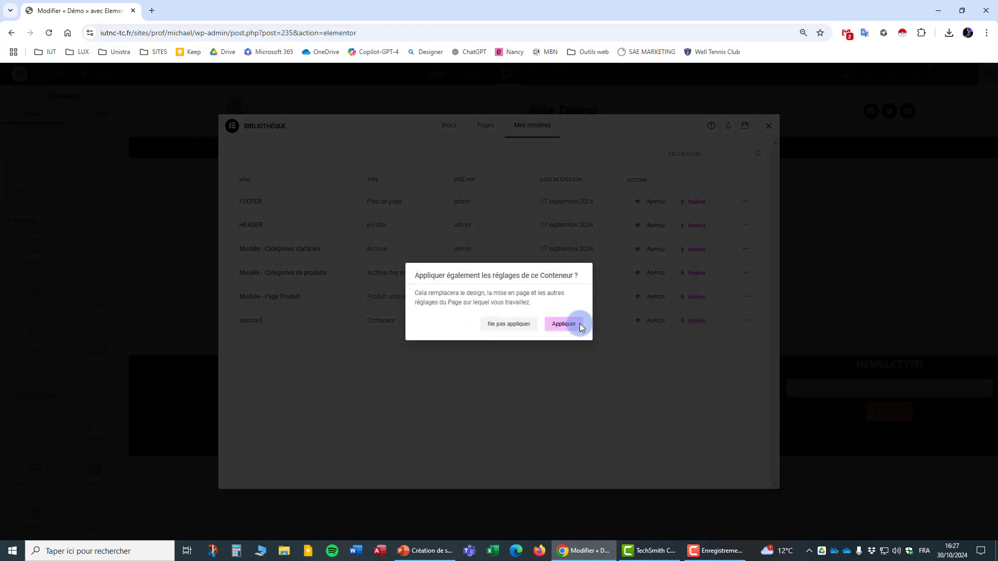
click(571, 326)
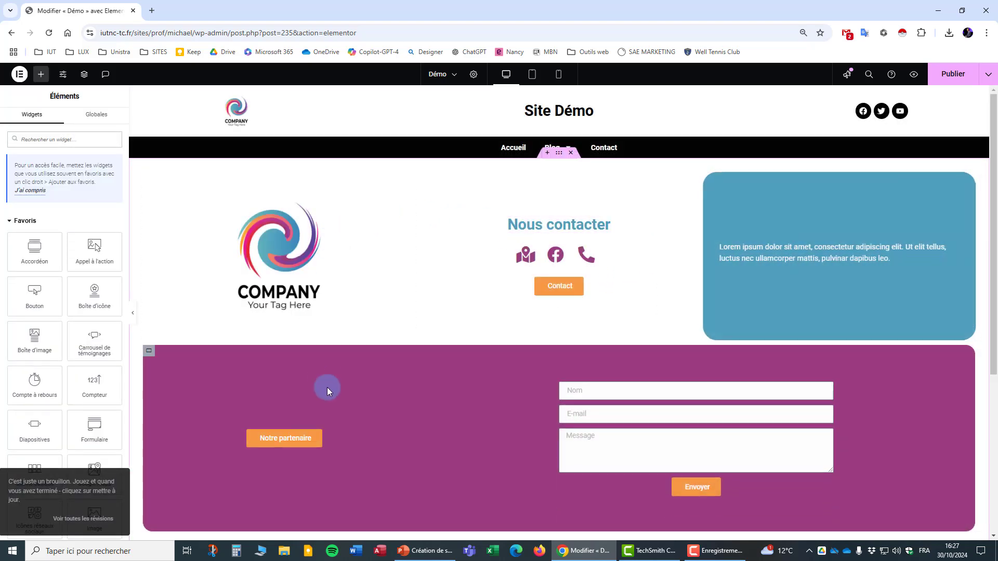
Step: Examine the inserted section and its structure, expanding the Modèle container, both rows and all three columns
scroll(525, 349, down, 1)
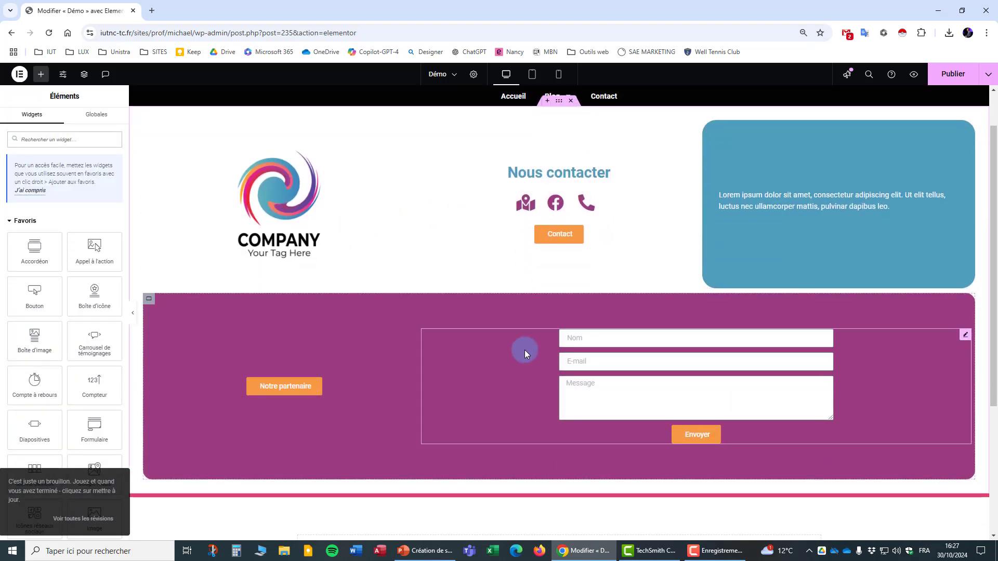
scroll(524, 350, up, 1)
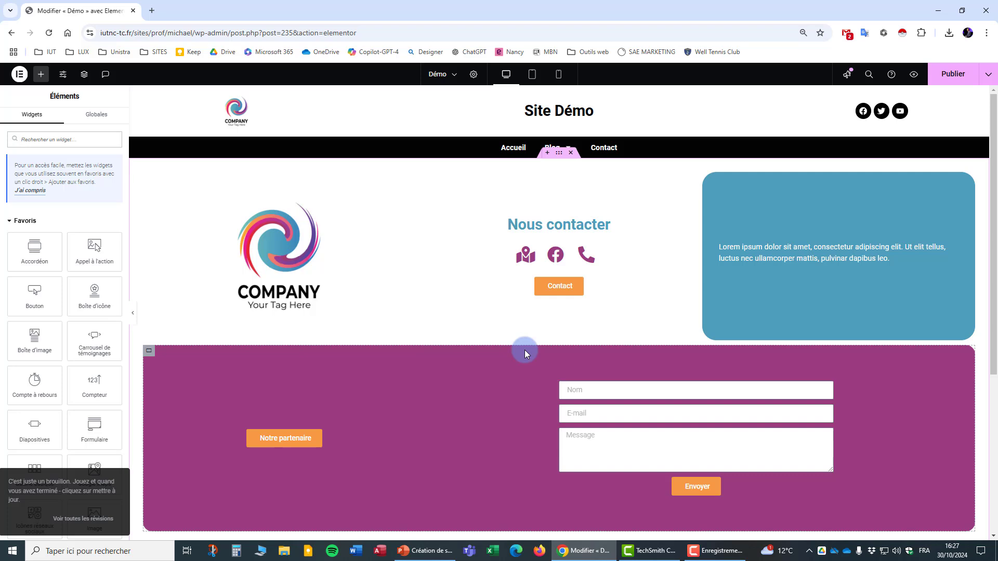
scroll(513, 347, down, 5)
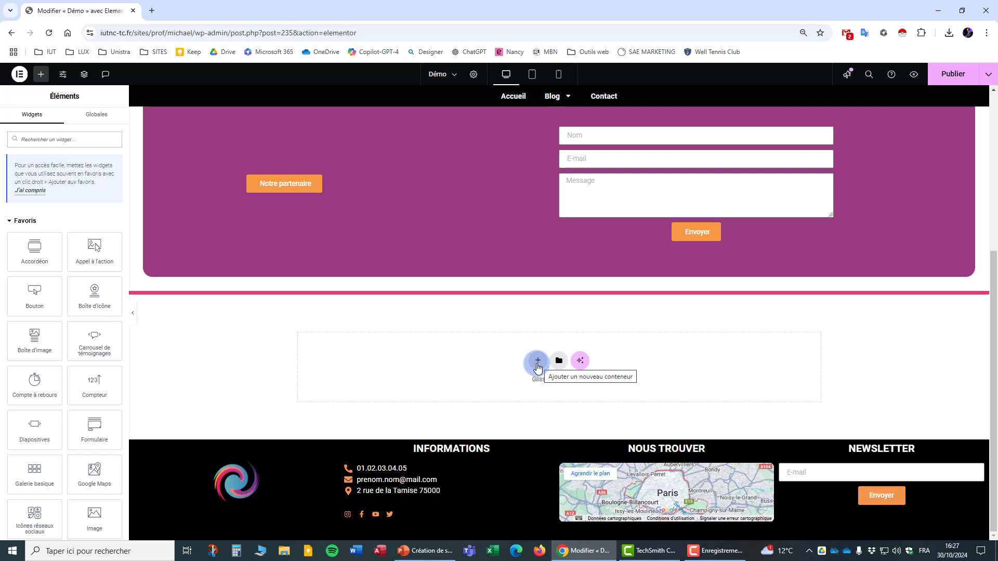
scroll(537, 367, up, 4)
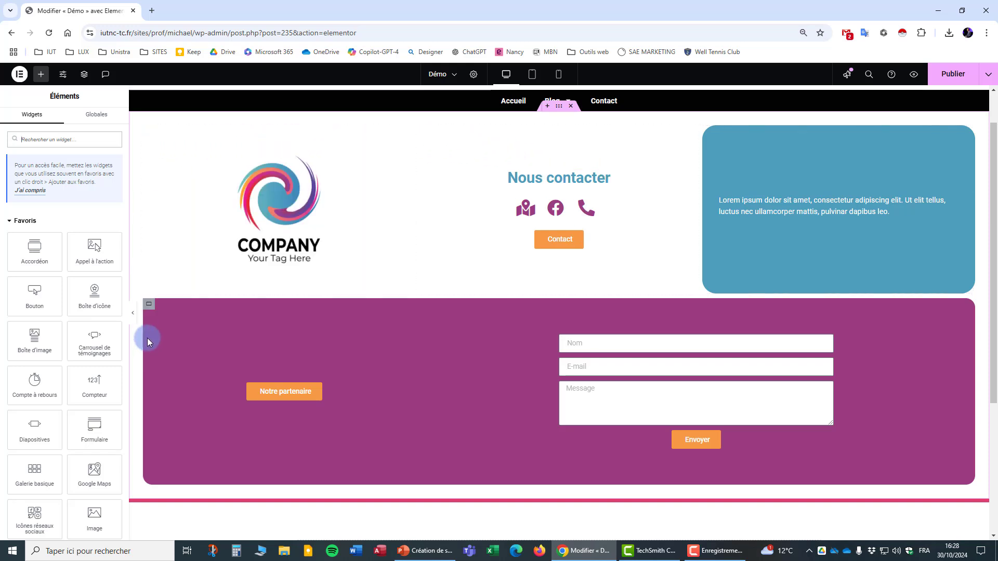
click(539, 112)
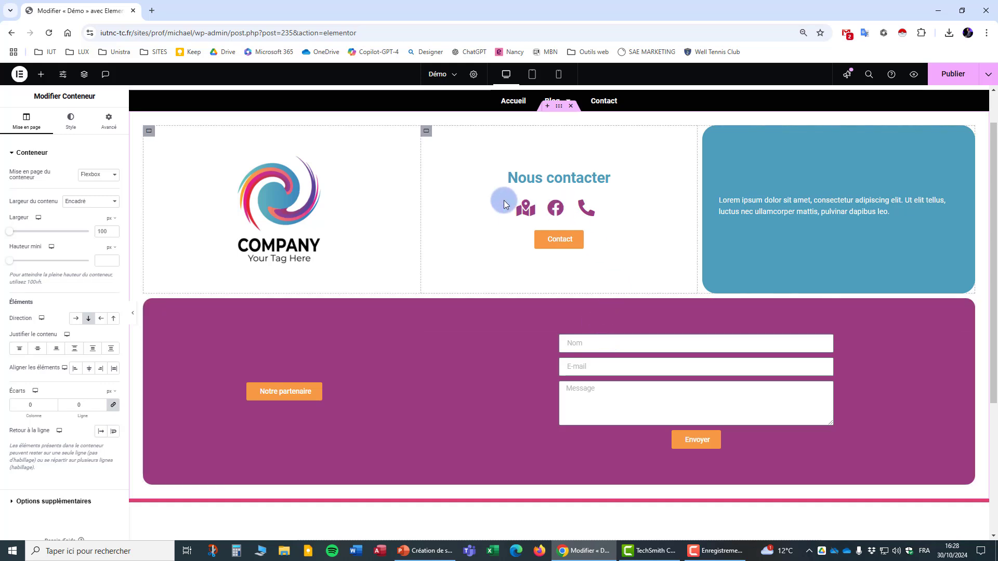
click(86, 78)
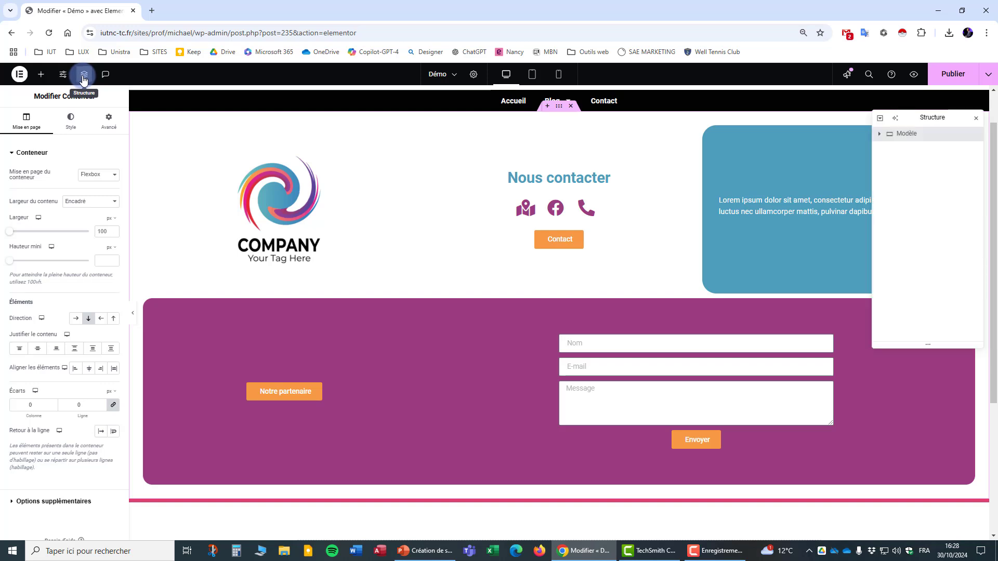
click(880, 136)
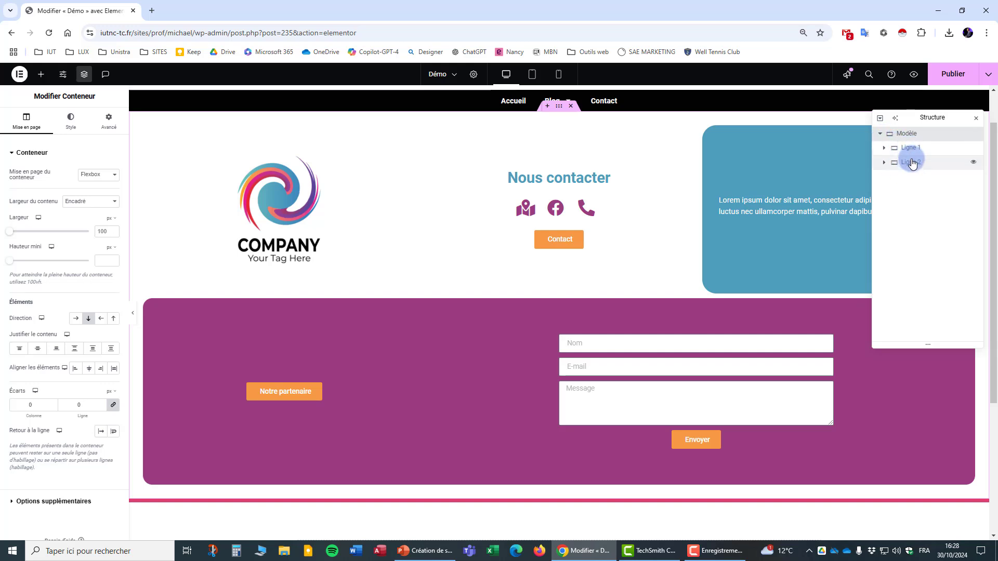
click(885, 148)
click(885, 206)
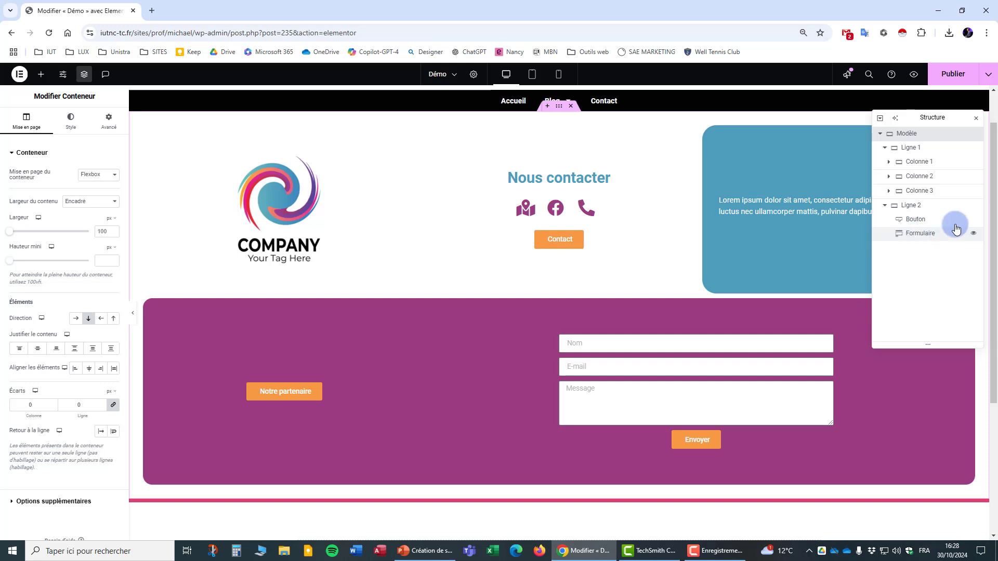
click(889, 162)
click(889, 190)
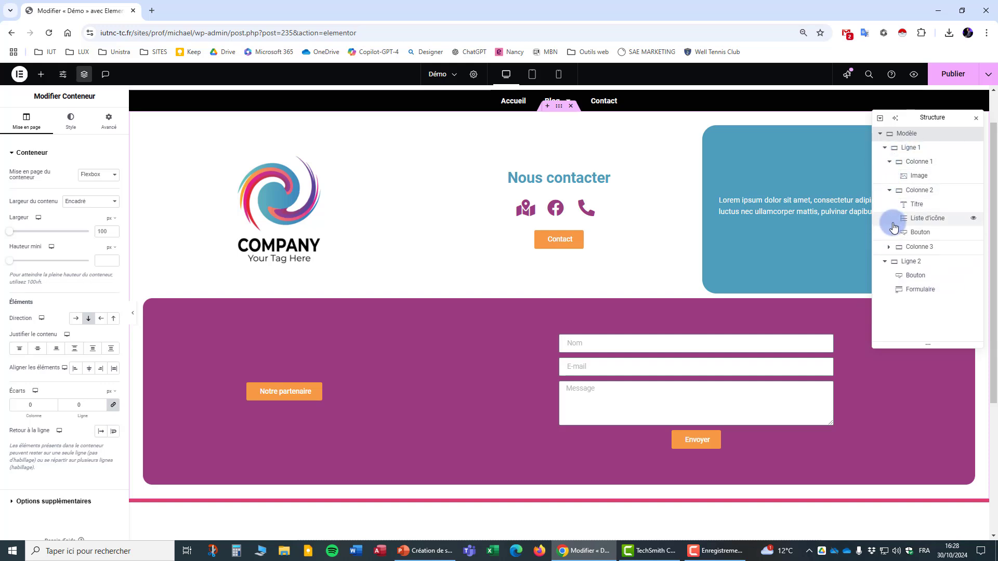
click(888, 247)
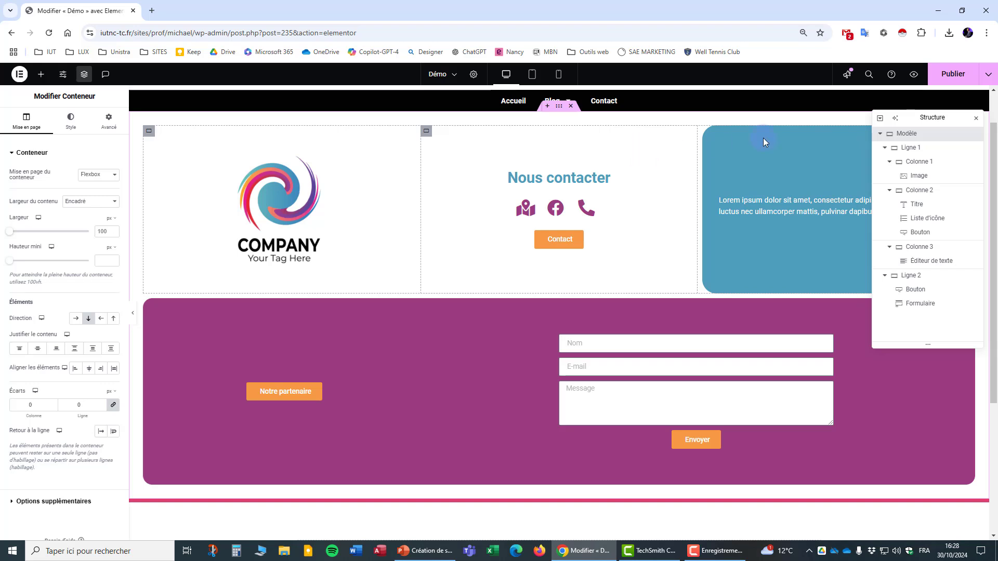
click(976, 118)
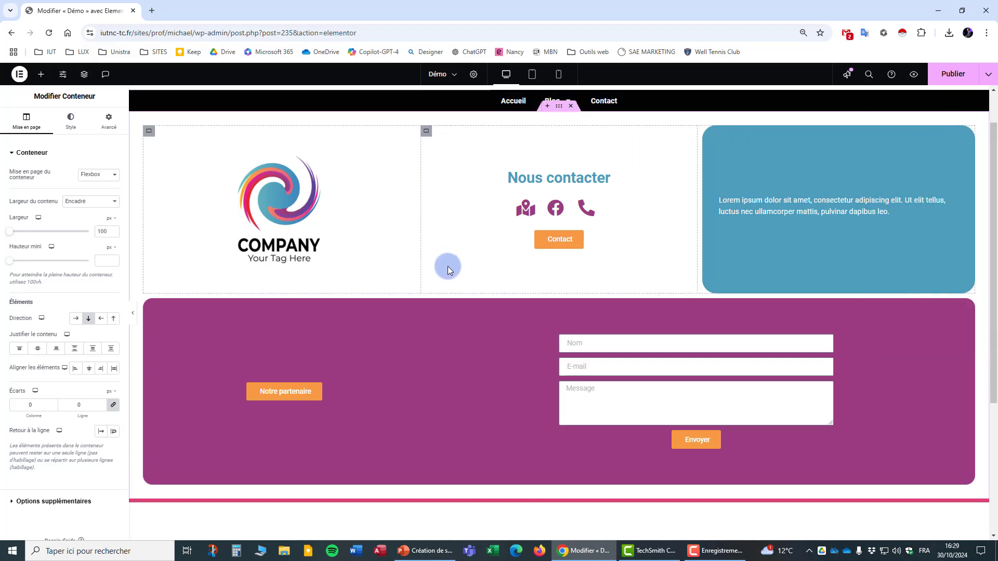
Step: Add a new Flexbox container with the single-column, downward structure below the inserted section
scroll(447, 266, down, 4)
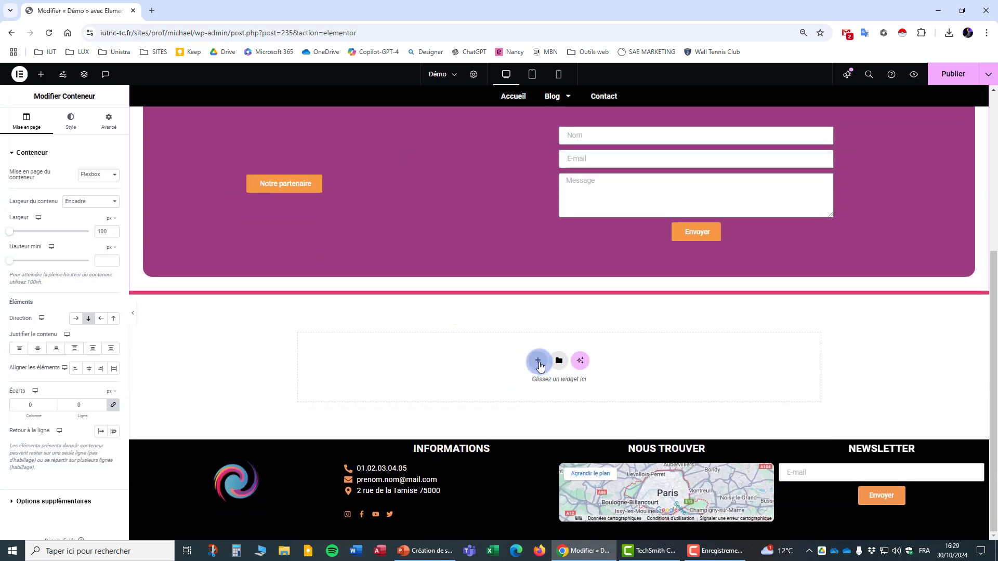
click(538, 362)
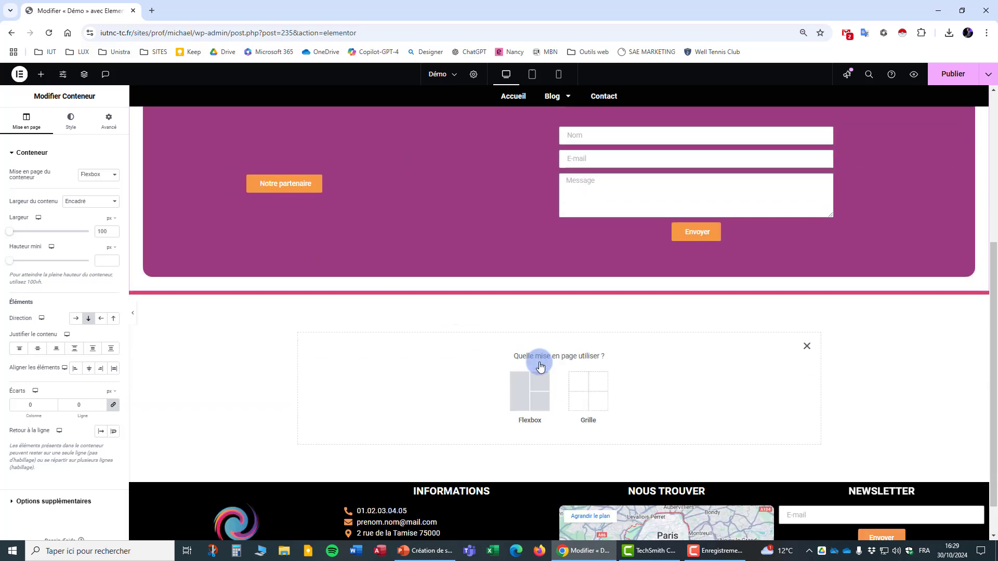
click(528, 397)
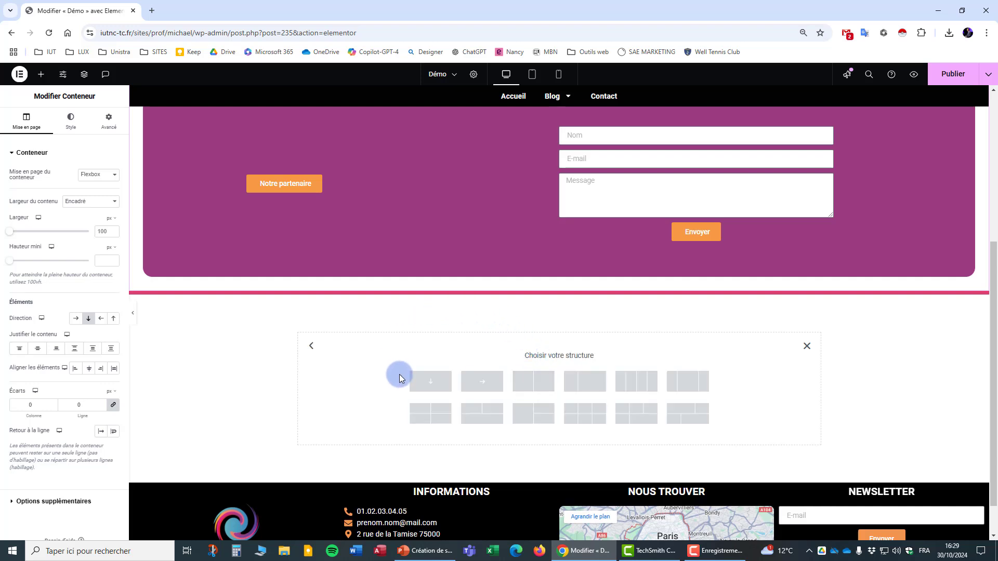
scroll(439, 385, up, 3)
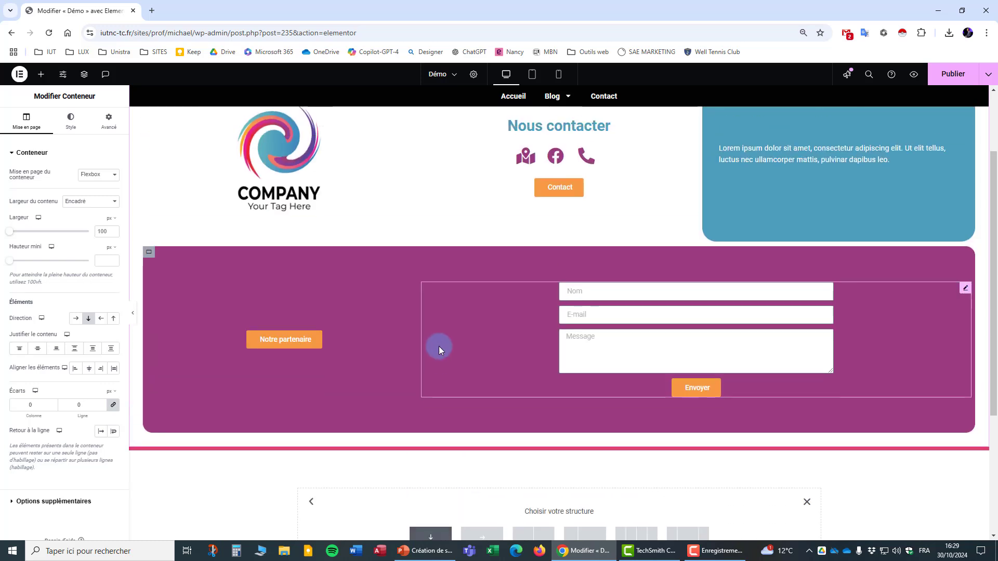
scroll(452, 291, down, 4)
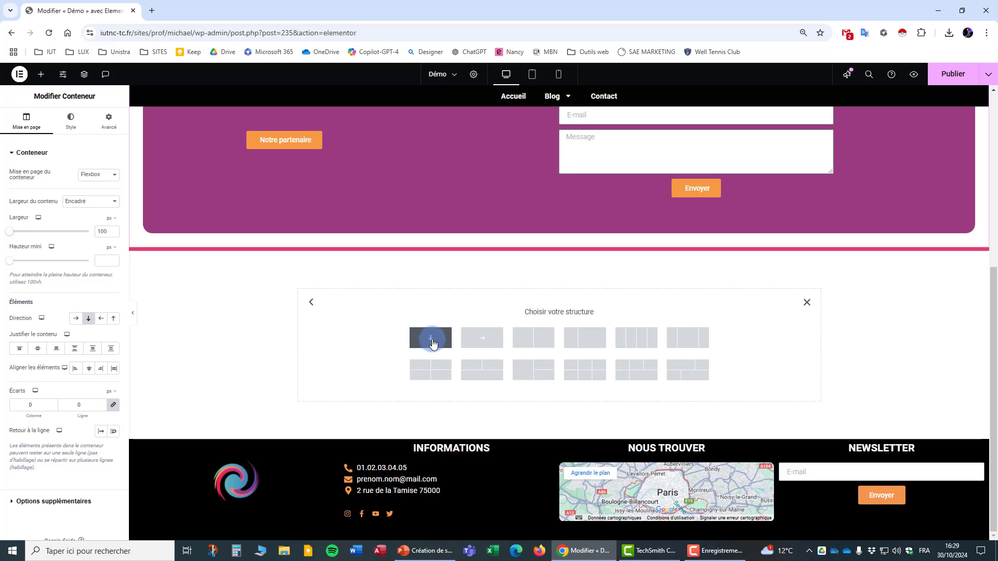
click(431, 342)
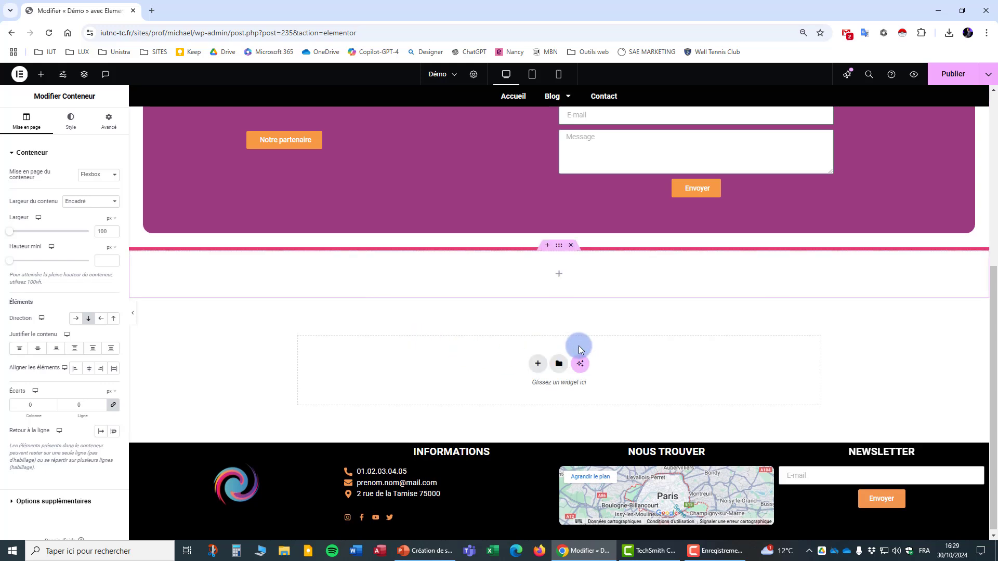
Step: Give the new empty container a solid bright red classic background
mouse_move(569, 252)
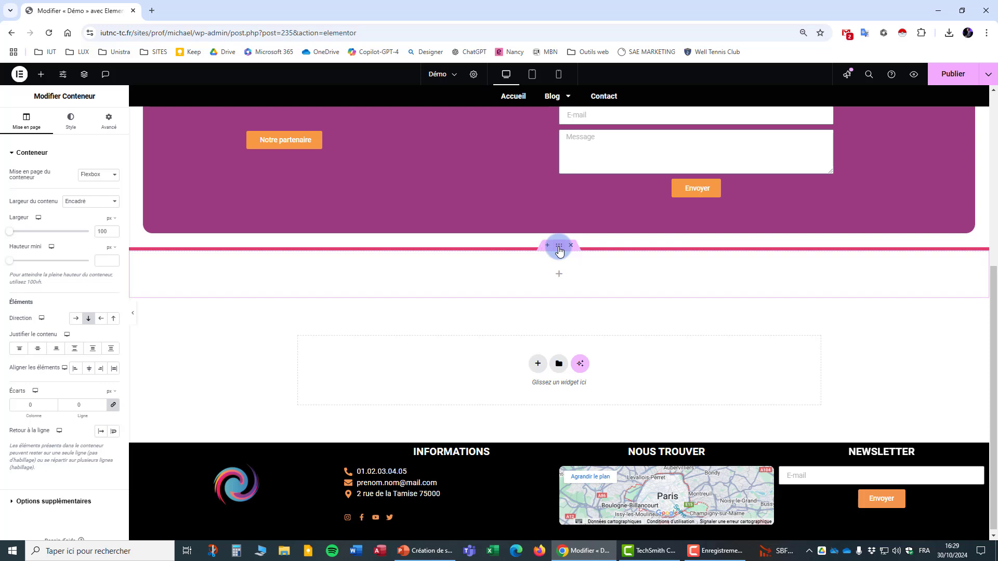
click(70, 121)
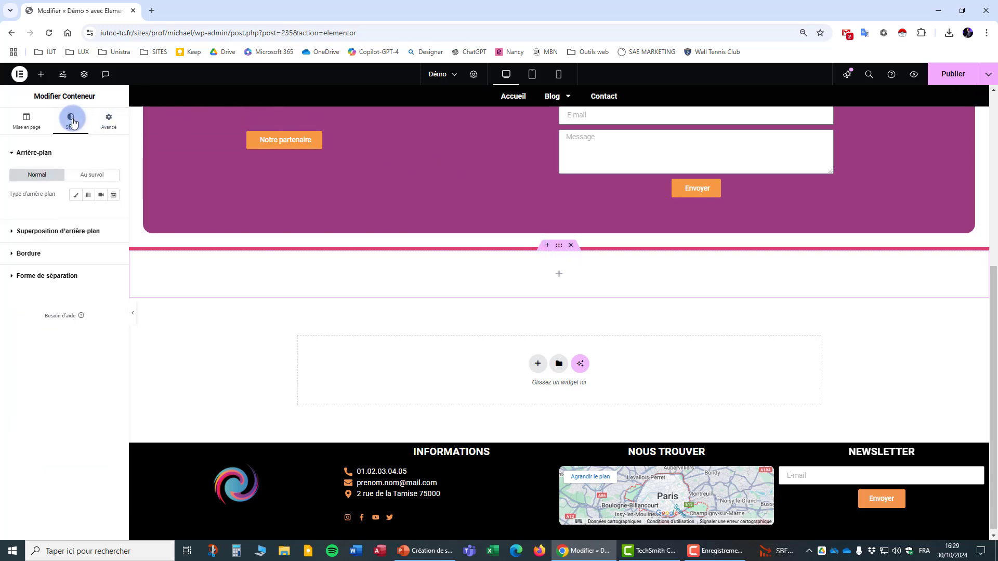
click(71, 198)
click(112, 213)
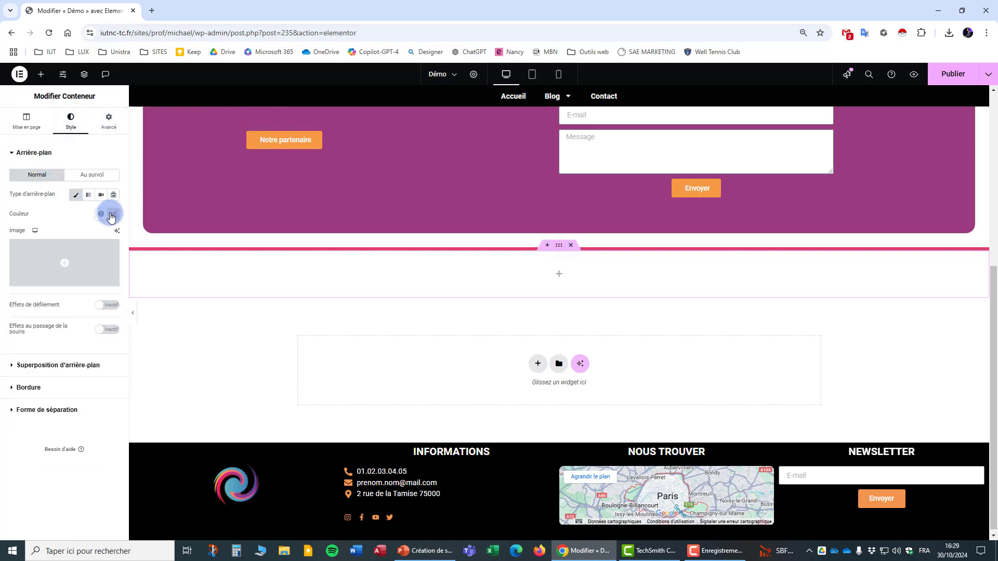
drag(113, 321, 165, 252)
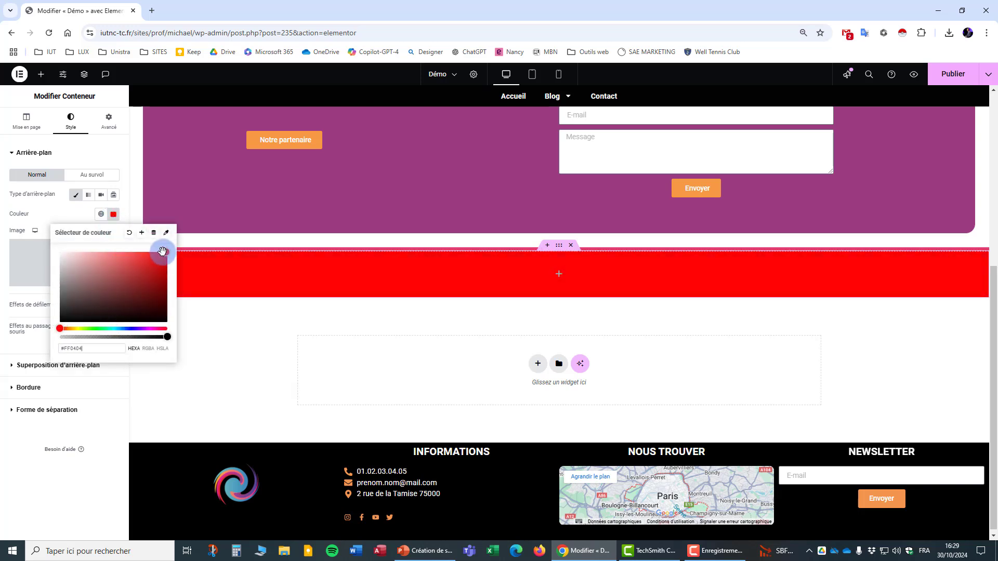
click(237, 317)
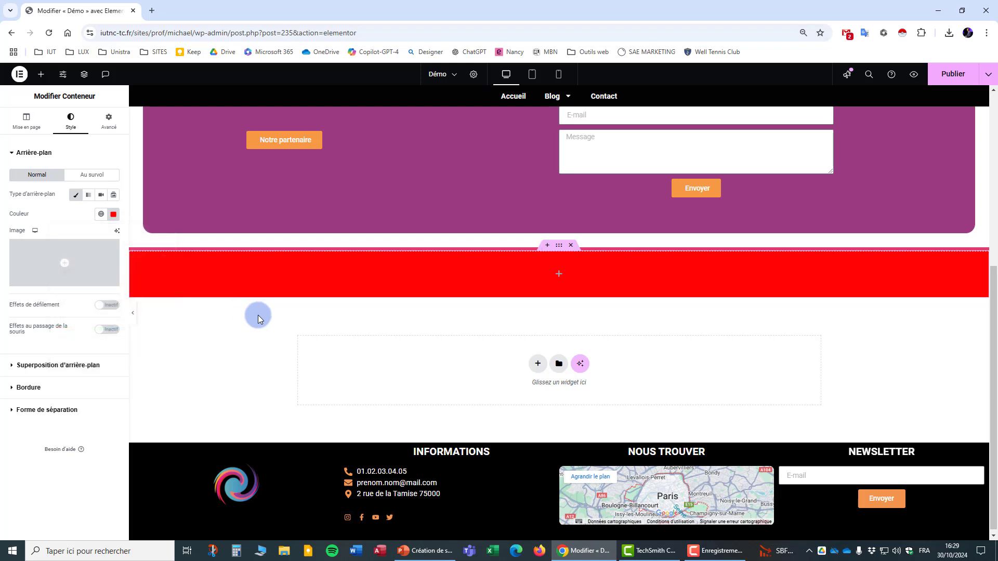
Step: Try a larger minimum height on the red container and clear the value again
click(23, 127)
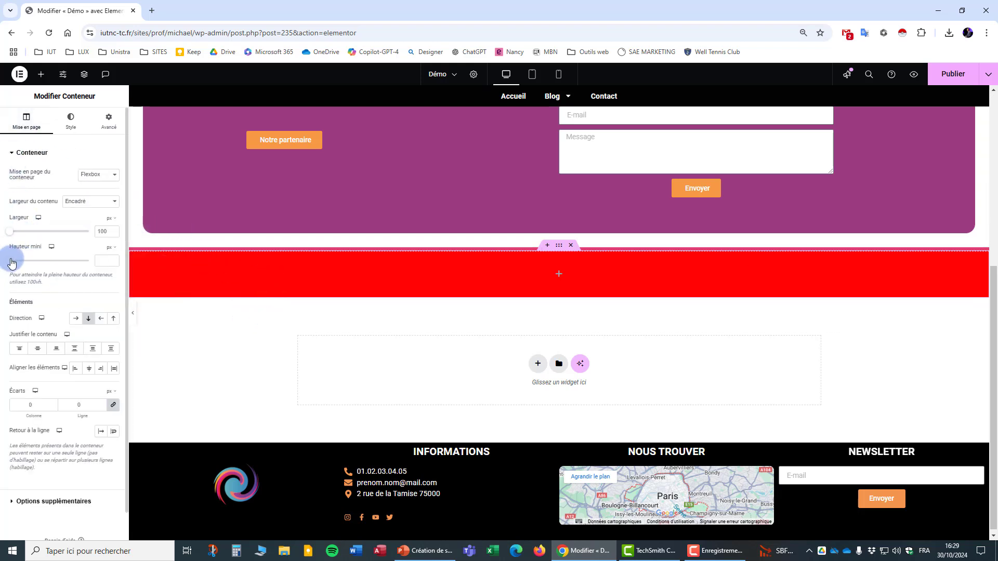
mouse_move(11, 259)
mouse_down()
mouse_move(39, 260)
mouse_move(26, 260)
mouse_up()
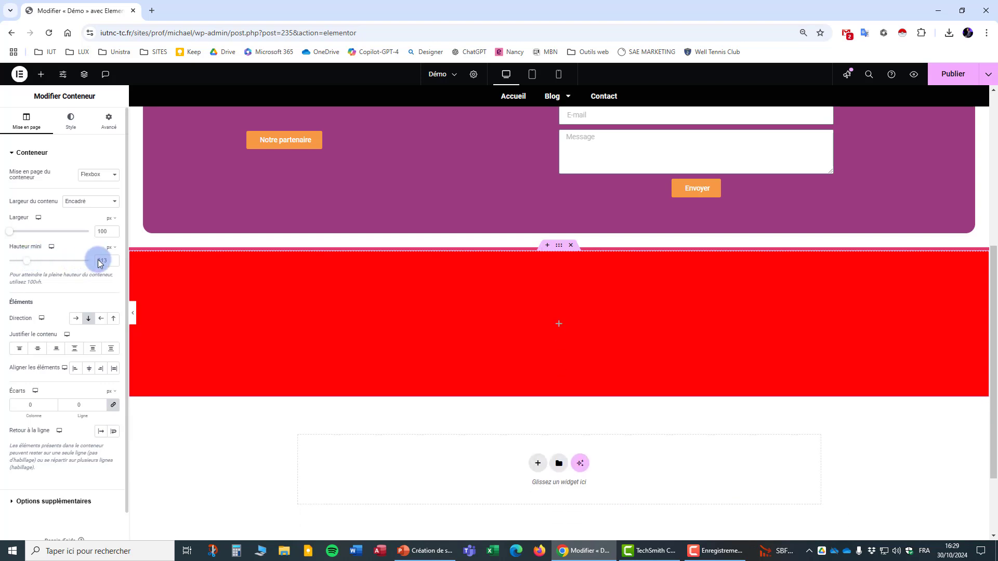
click(108, 261)
drag(108, 262, 99, 262)
key(BackSpace)
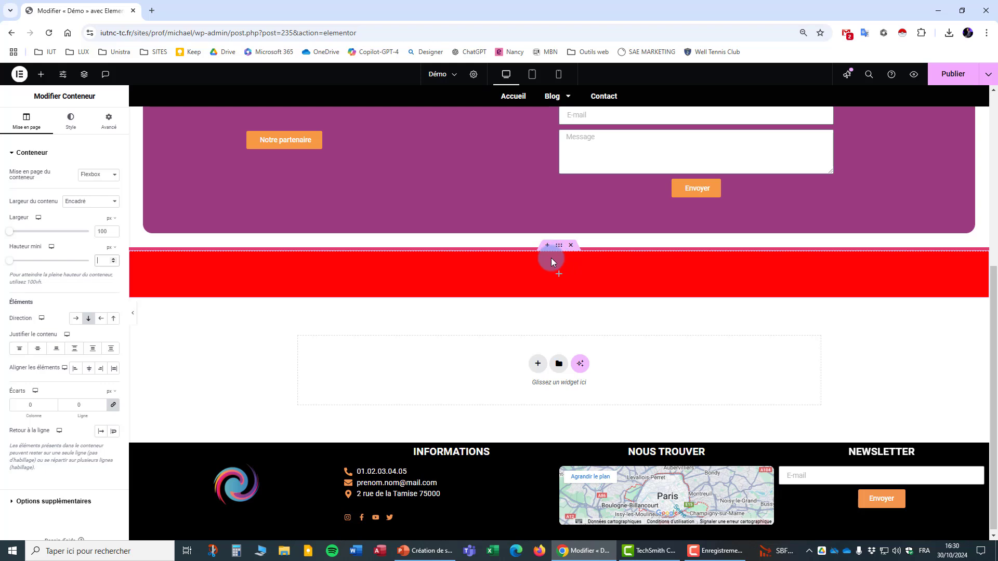
Step: Rename the red container as Démo in the page structure and set its content width to Pleine largeur
click(85, 75)
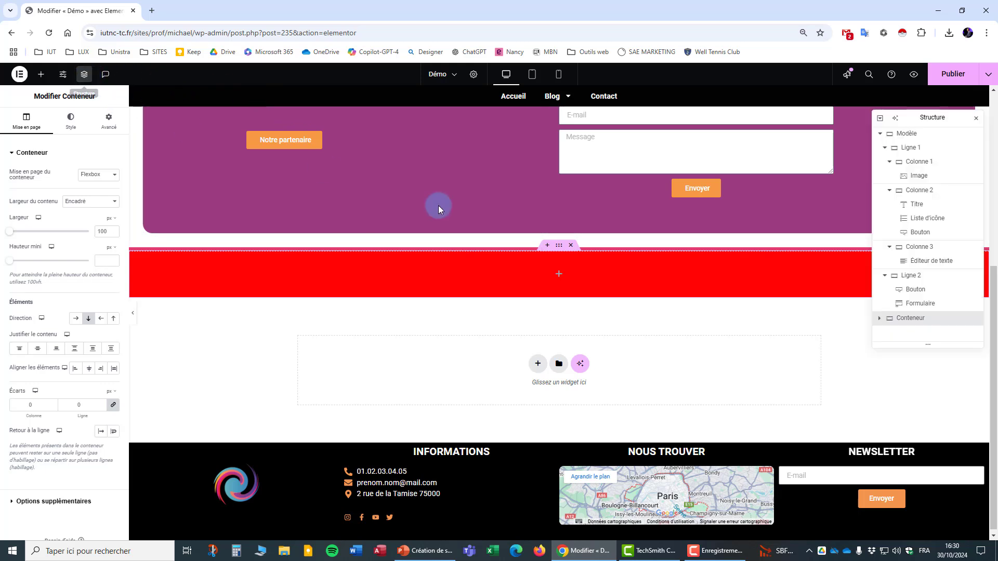
click(880, 134)
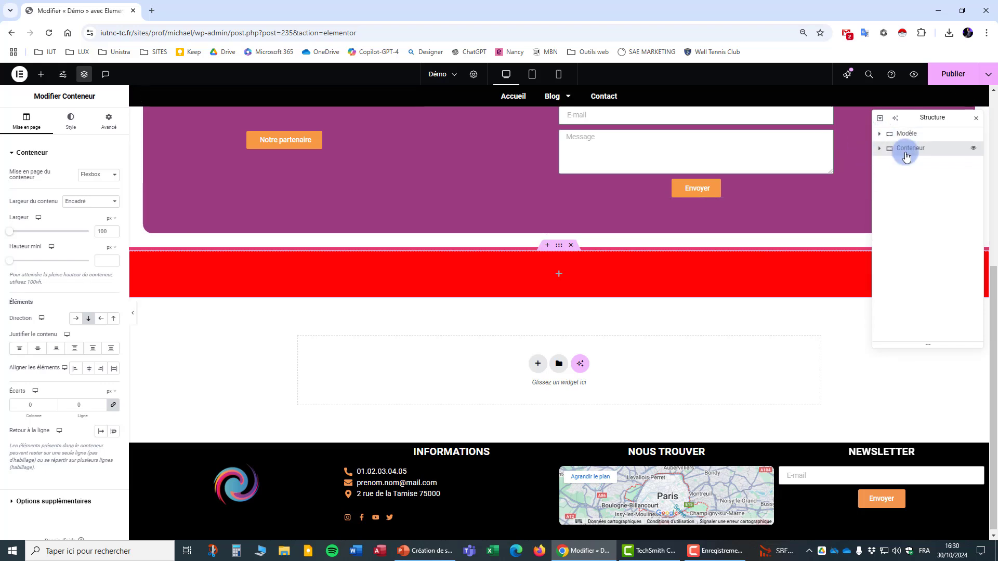
click(912, 150)
double_click(914, 152)
text(Démo)
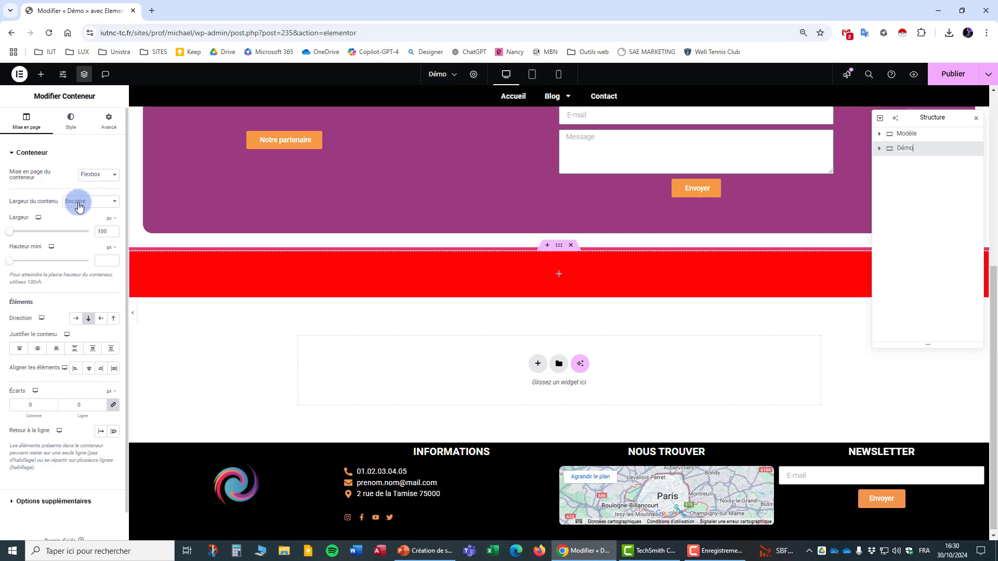
click(102, 202)
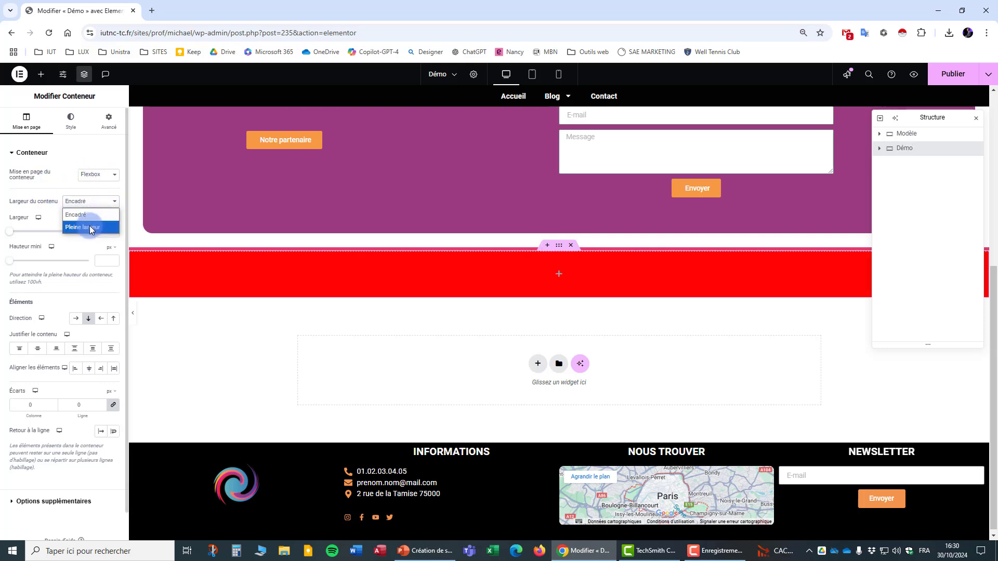
click(85, 227)
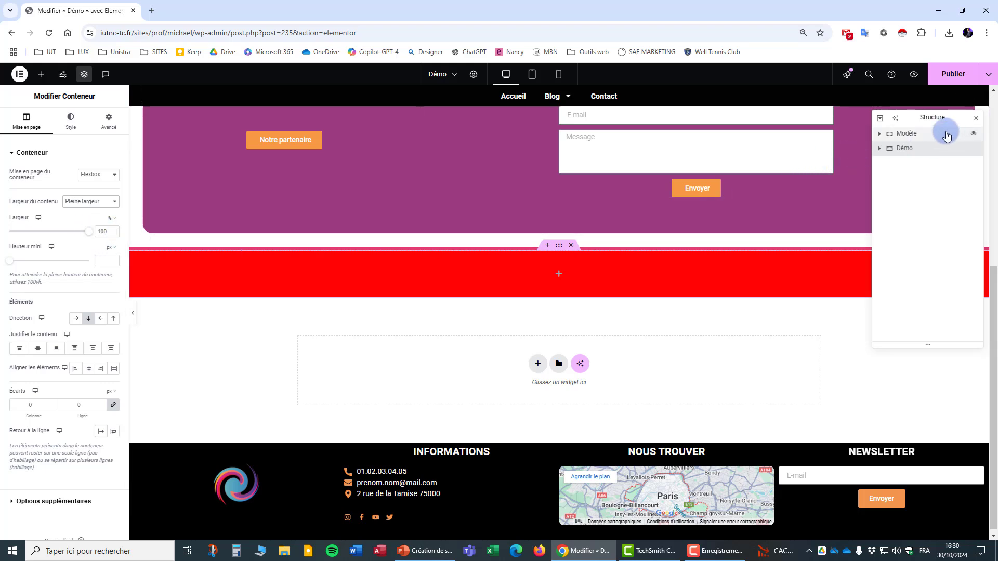
Step: Add two new nested containers inside the Démo container from the page structure
right_click(914, 155)
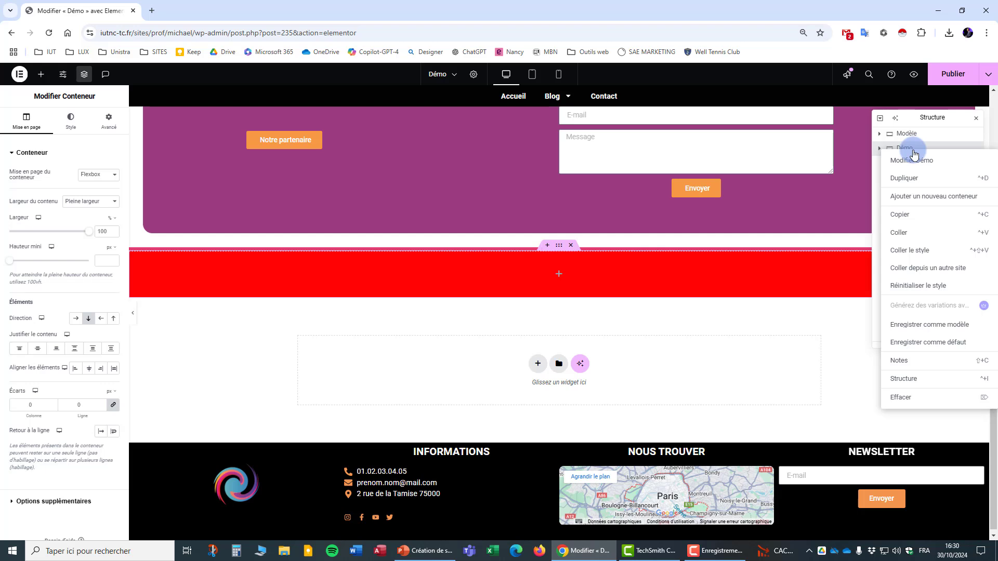
click(923, 203)
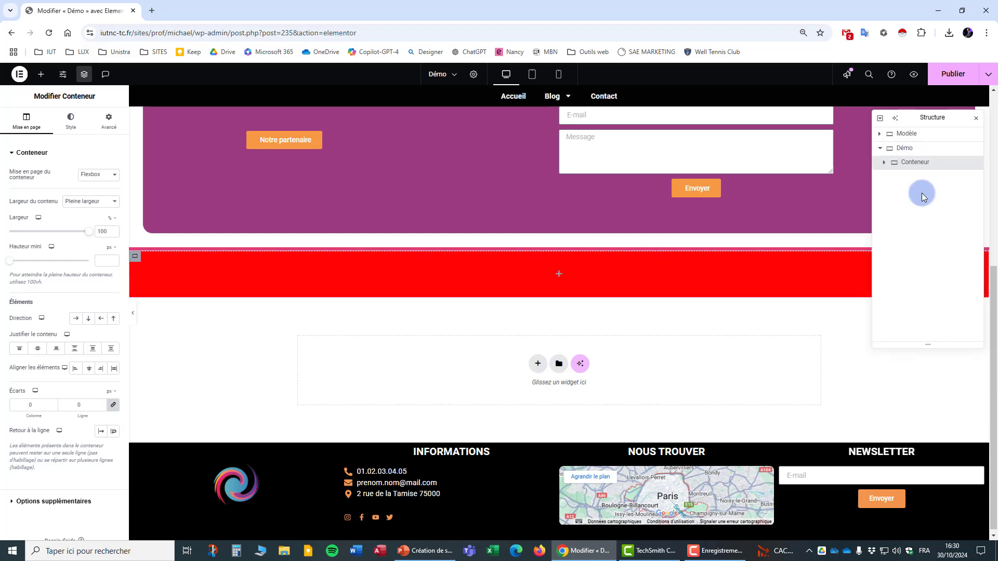
click(915, 151)
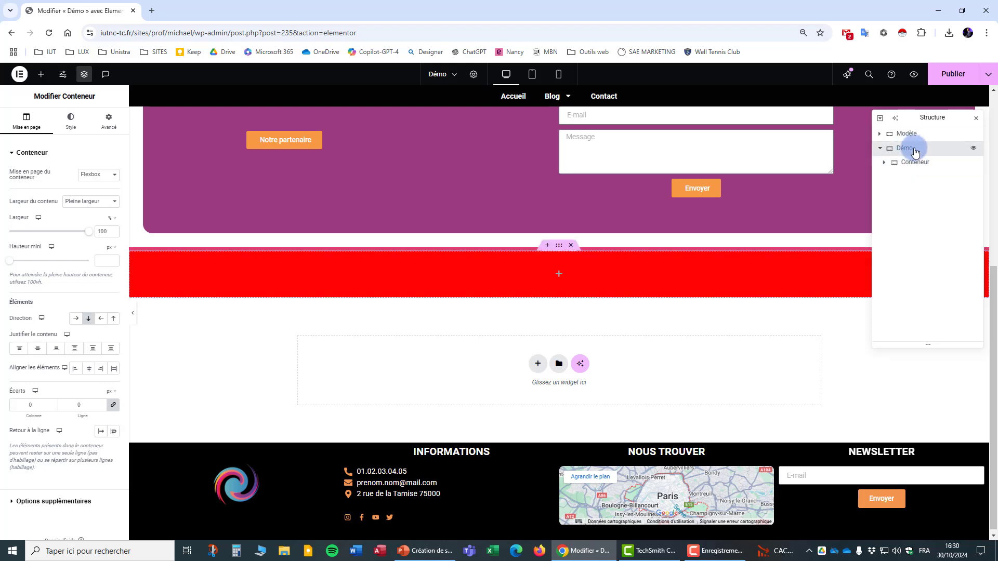
right_click(915, 151)
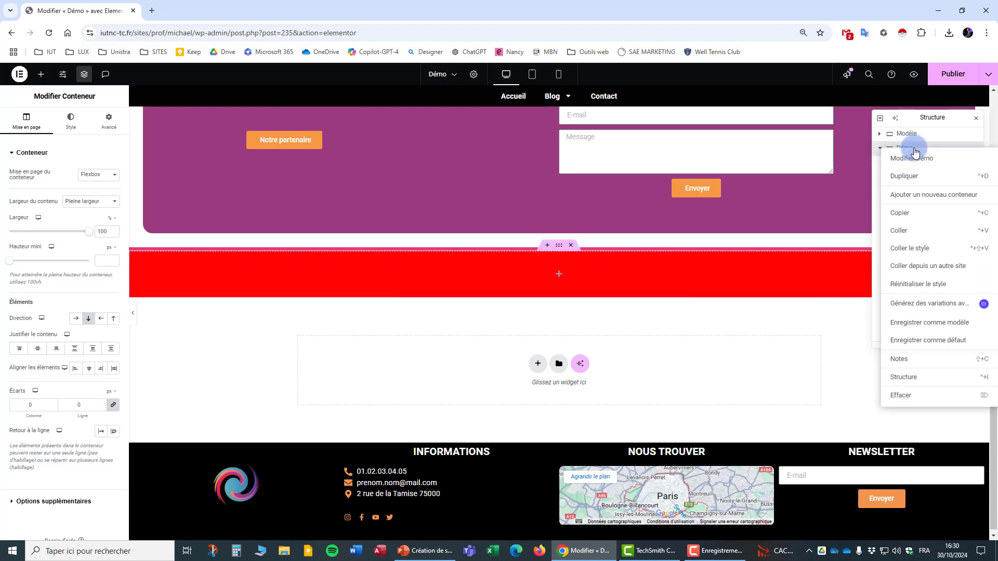
click(922, 201)
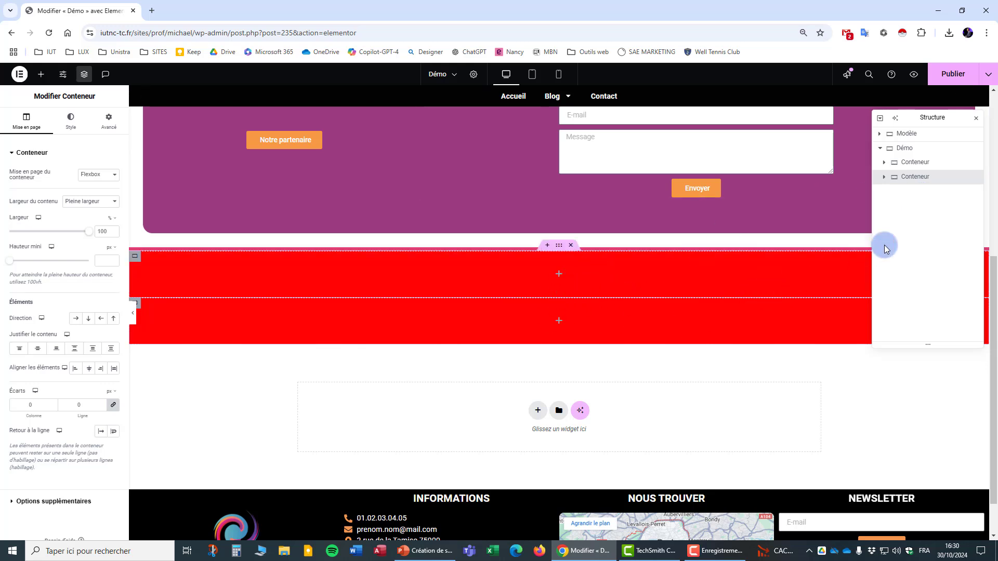
Step: Give the first nested container in Démo a classic background in bright yellowish green
click(923, 166)
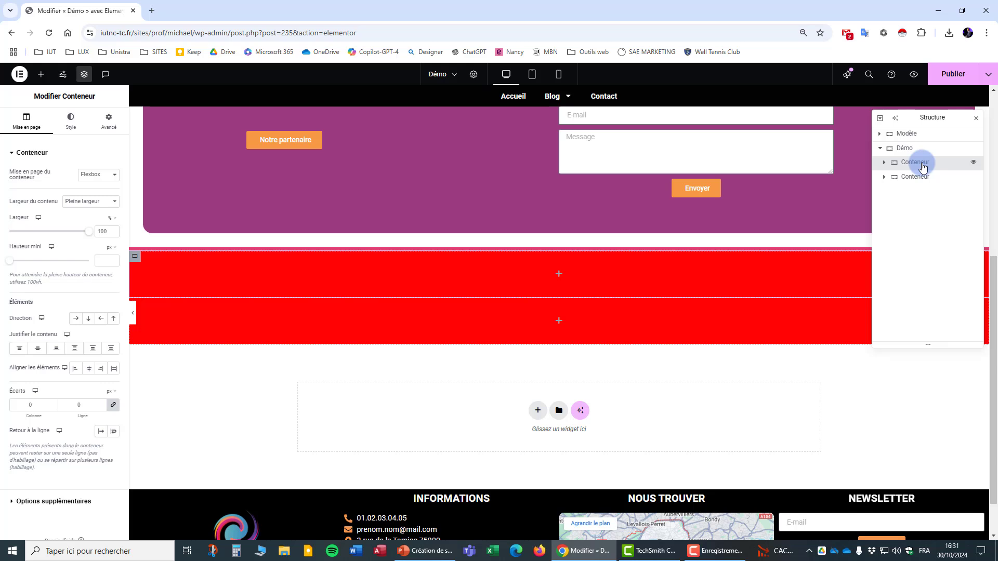
click(71, 124)
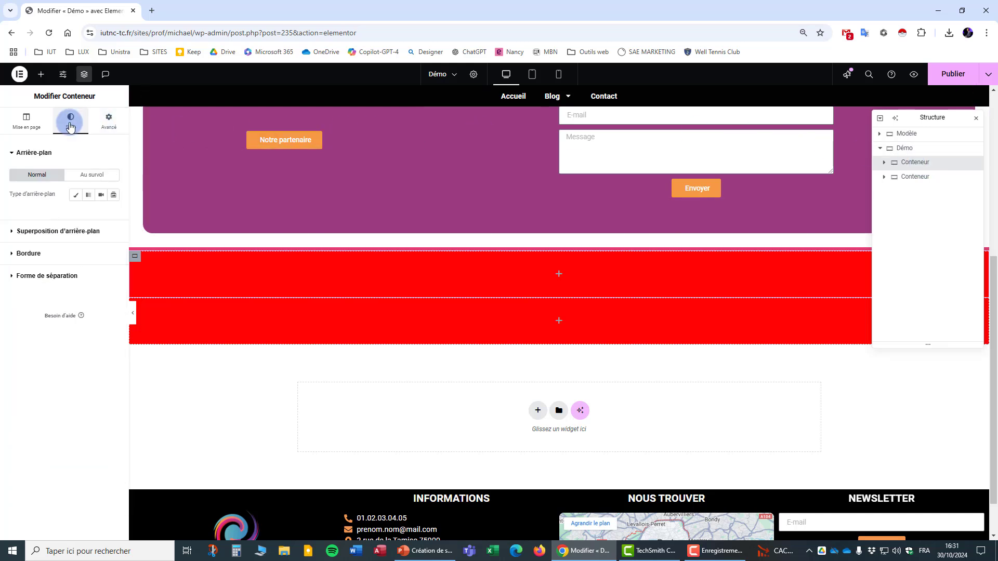
click(76, 195)
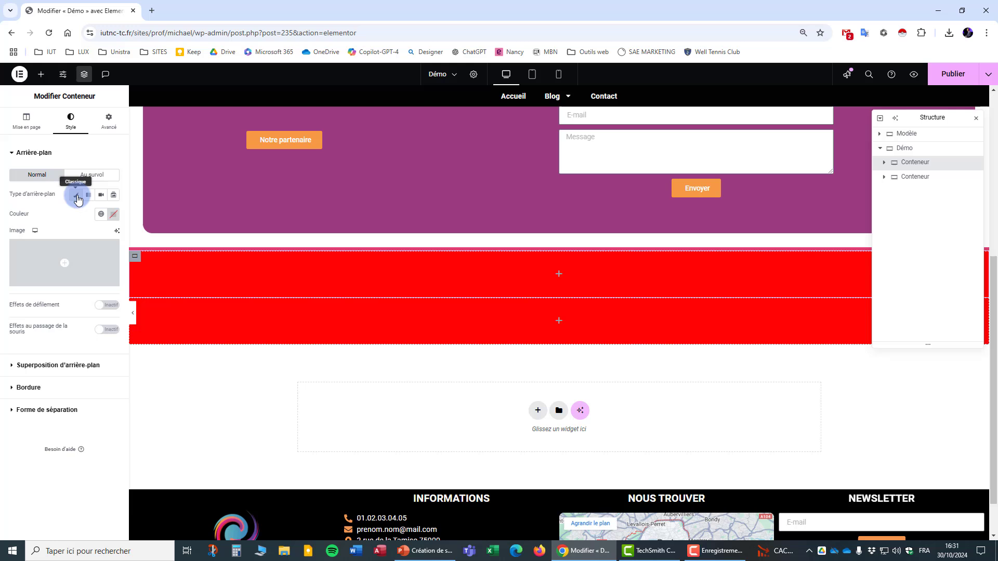
click(112, 215)
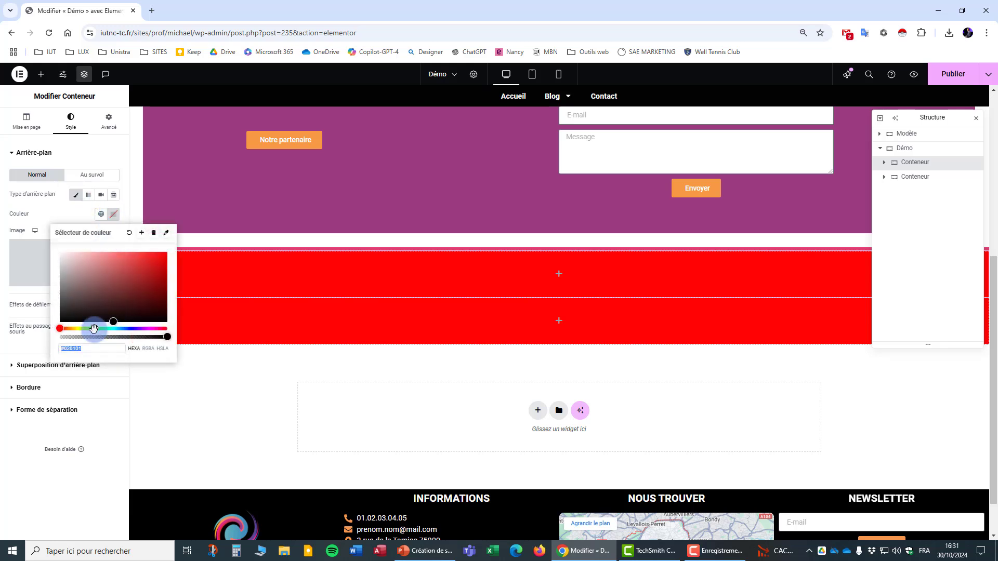
click(90, 328)
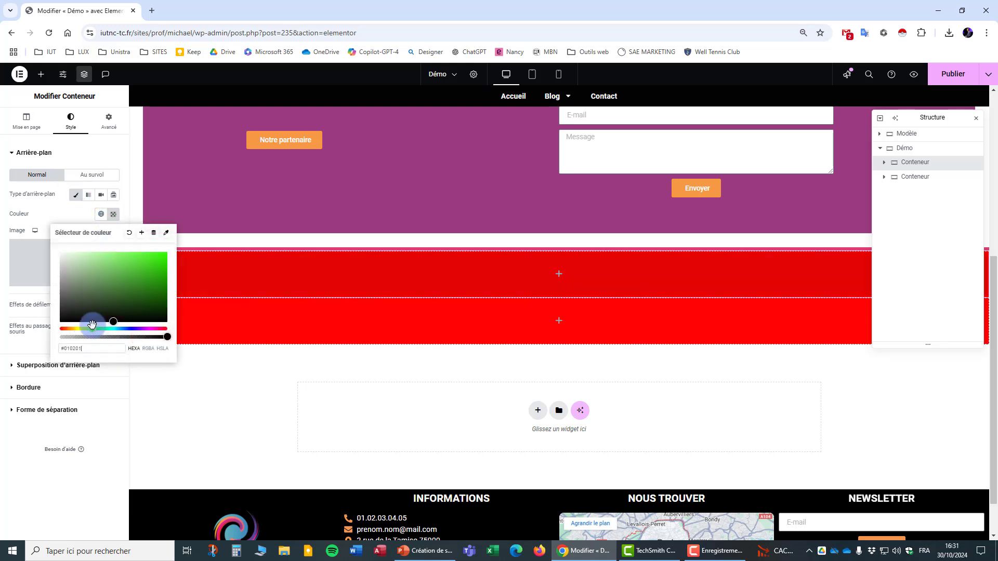
drag(145, 287, 164, 255)
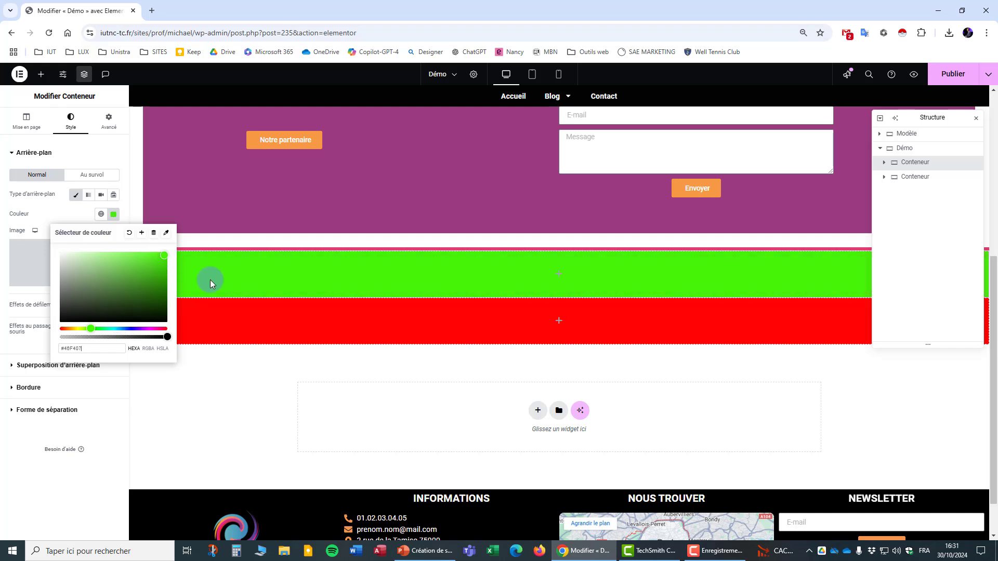
Step: Give the second nested container in Démo a classic background in a slightly different, pure bright green
click(936, 178)
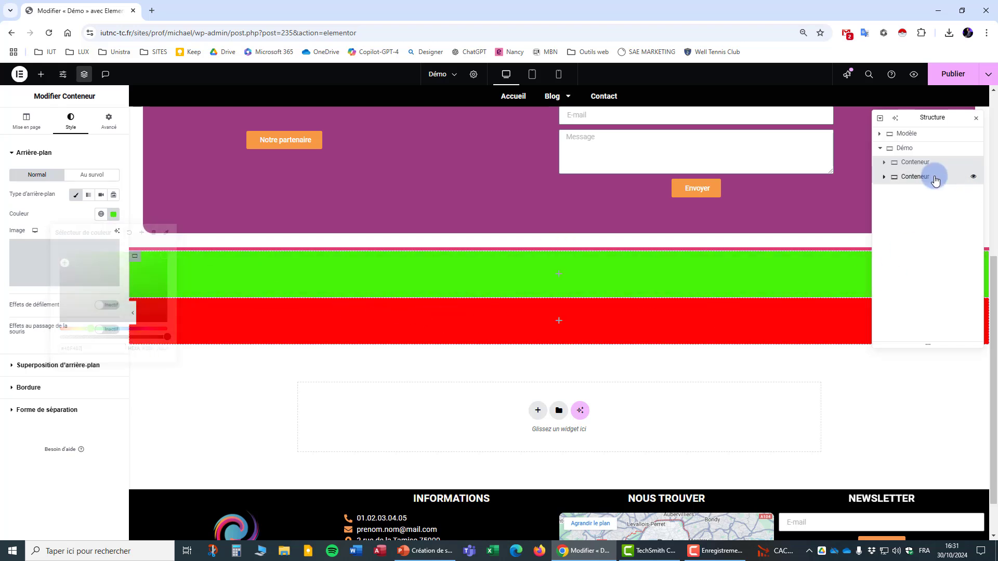
click(73, 122)
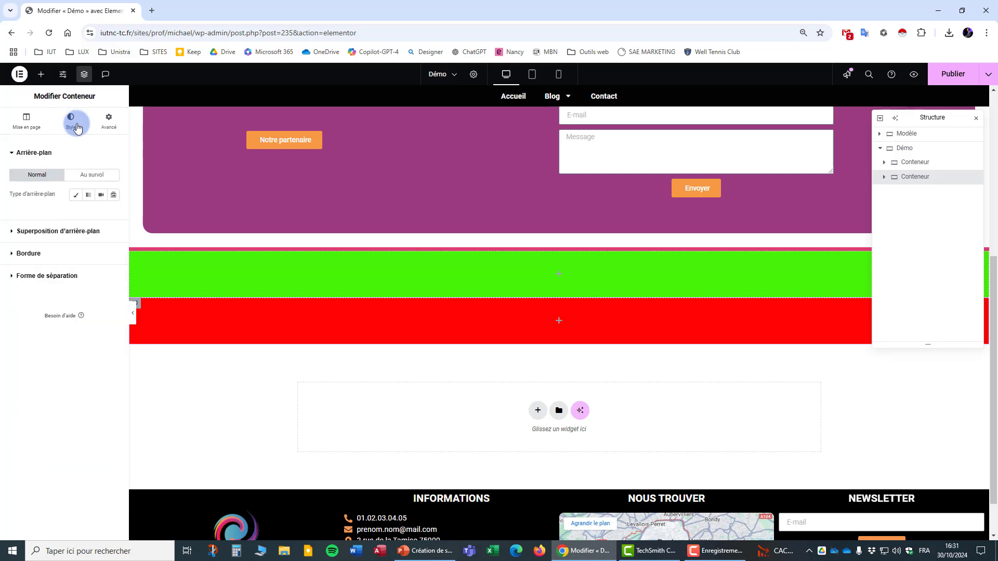
click(76, 195)
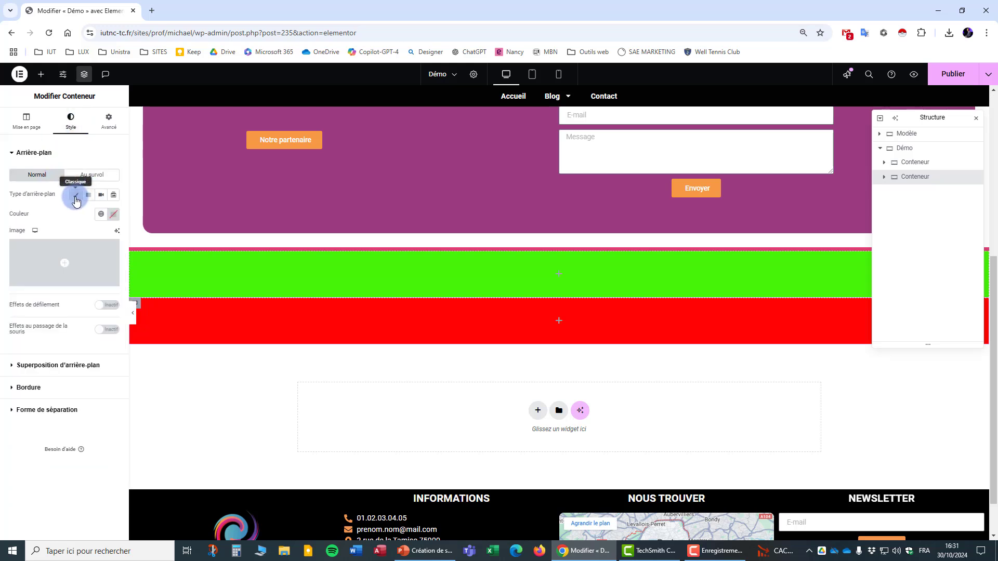
click(111, 216)
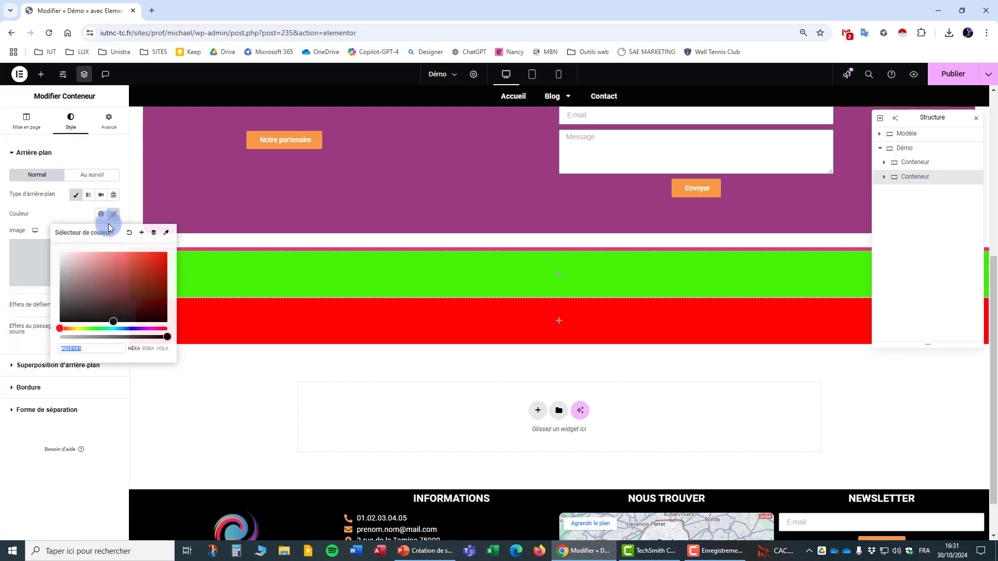
click(95, 327)
drag(112, 317, 165, 251)
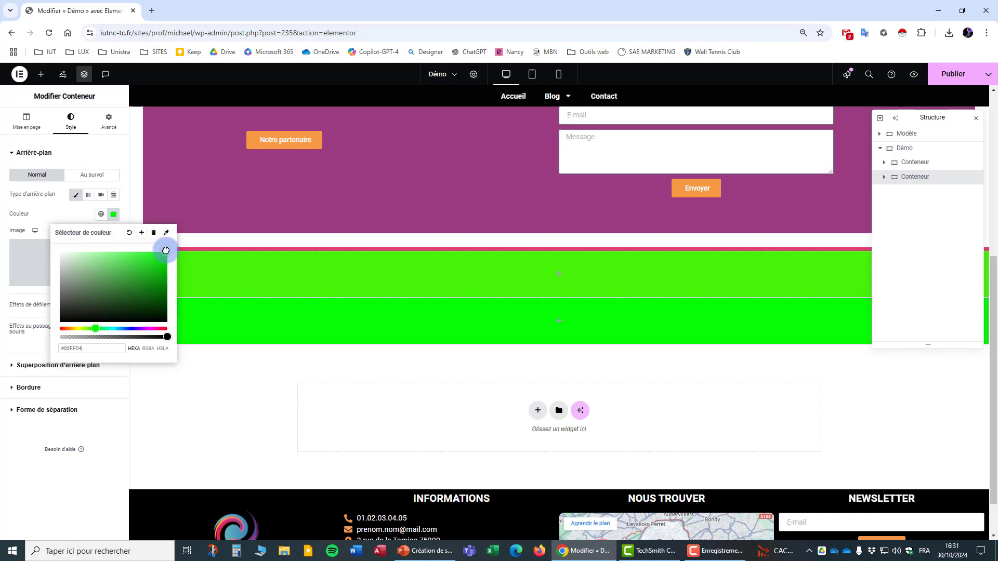
click(250, 365)
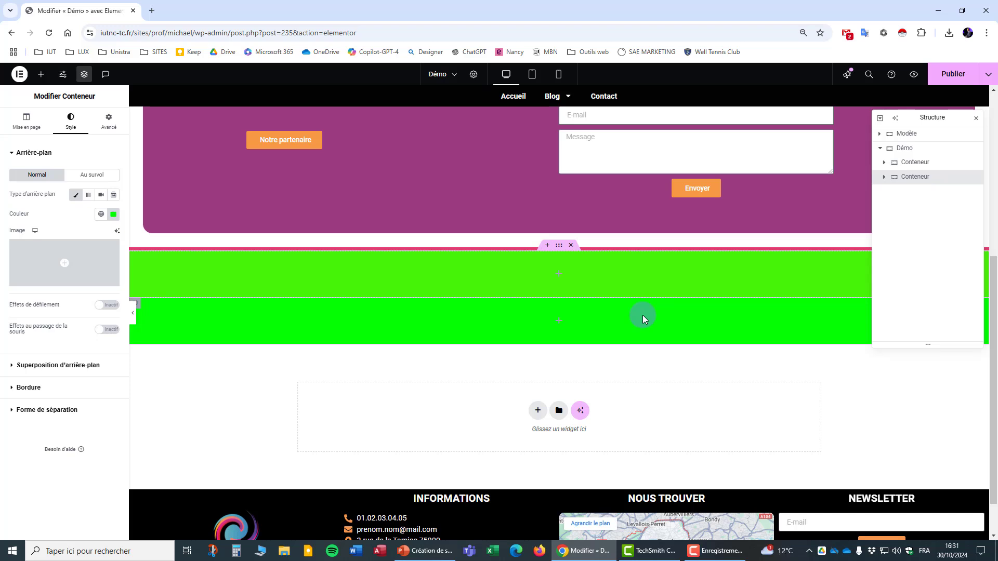
Step: Rename the two nested containers in the page structure as Ligne 1 and Ligne 2
double_click(927, 167)
text(L)
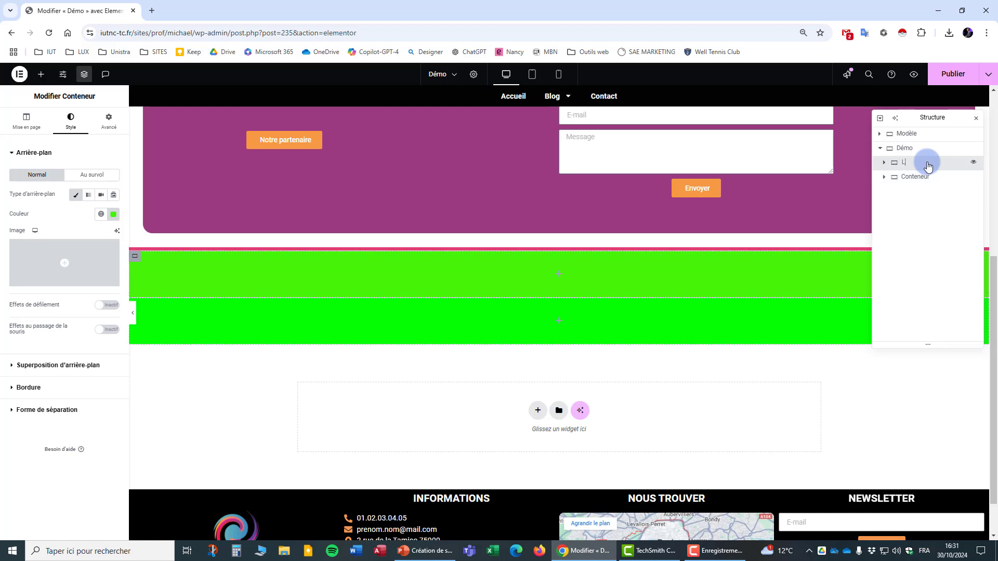
text(igne 1)
click(915, 193)
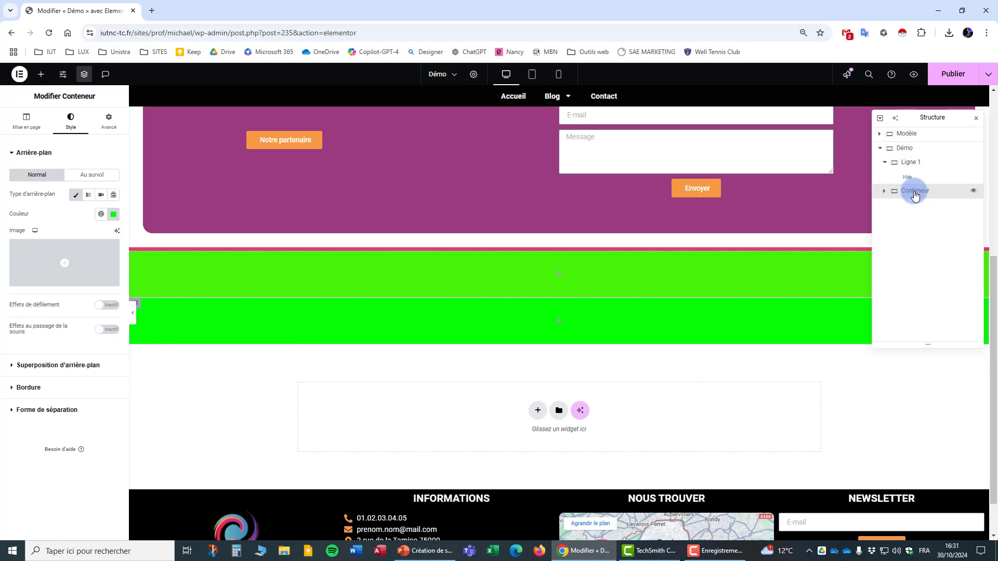
double_click(915, 192)
text(Ligne 2)
click(908, 226)
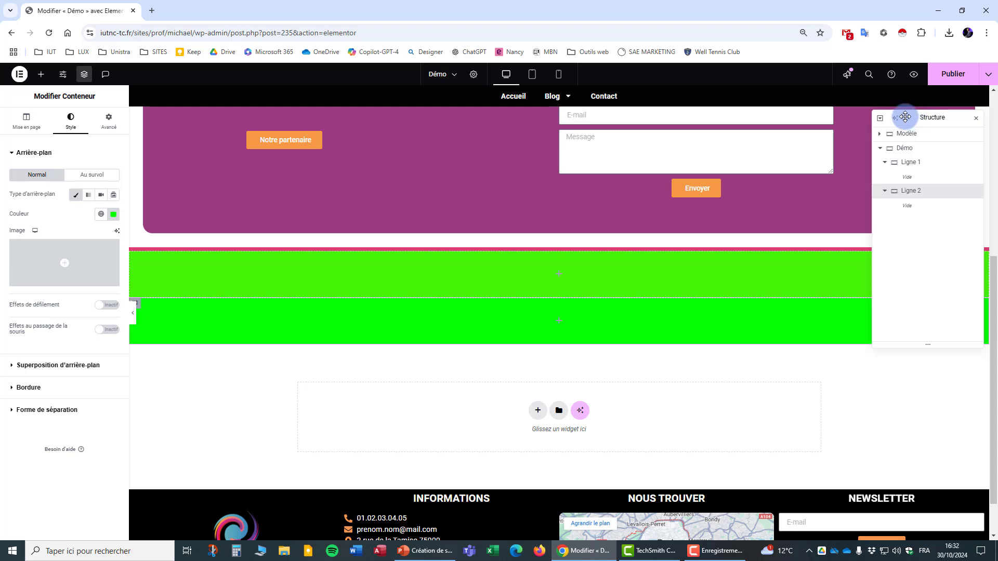
Step: Add three new containers at the end of Démo, using the new-container command on Ligne 1
right_click(917, 165)
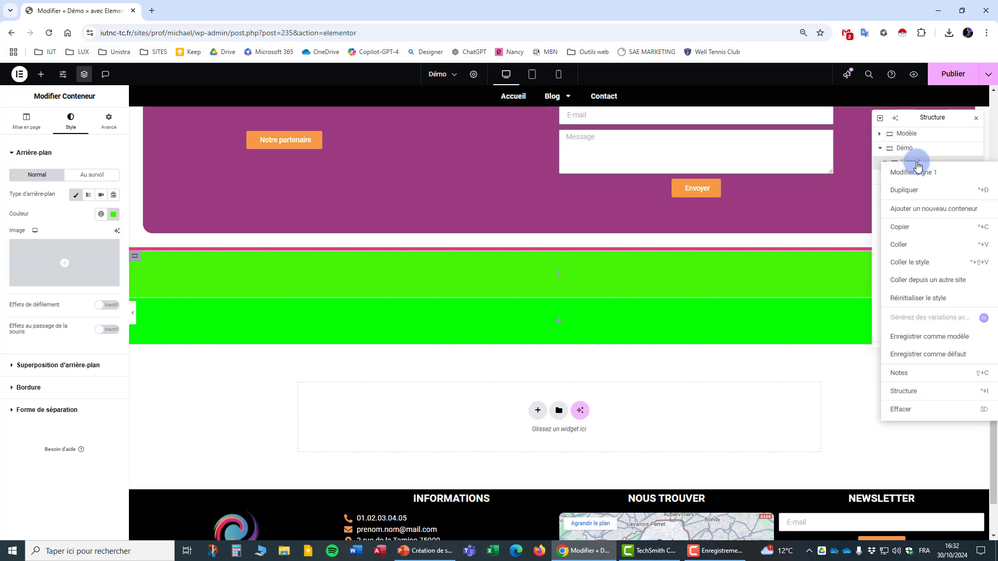
click(925, 211)
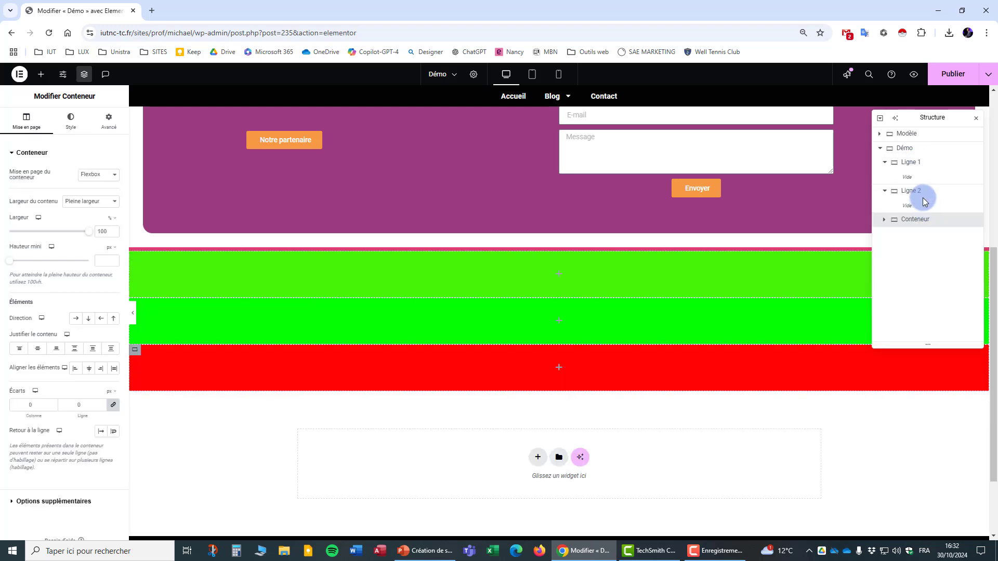
click(911, 163)
right_click(913, 164)
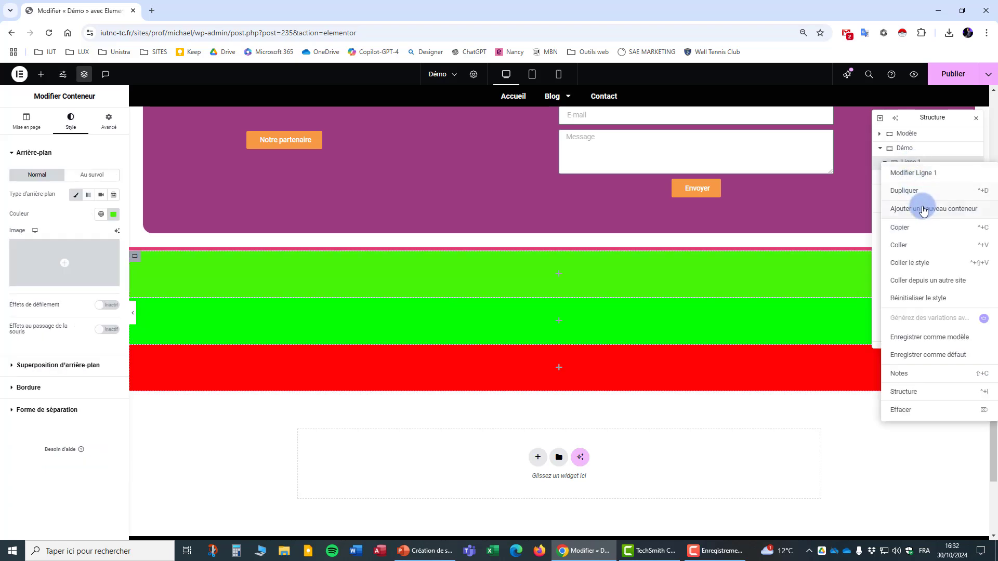
click(921, 208)
click(915, 162)
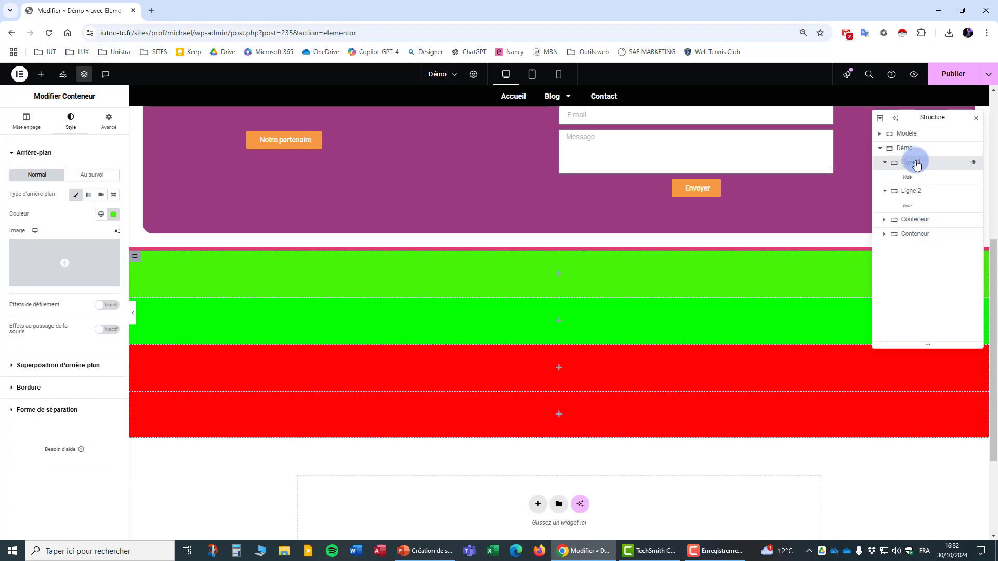
right_click(915, 163)
click(926, 207)
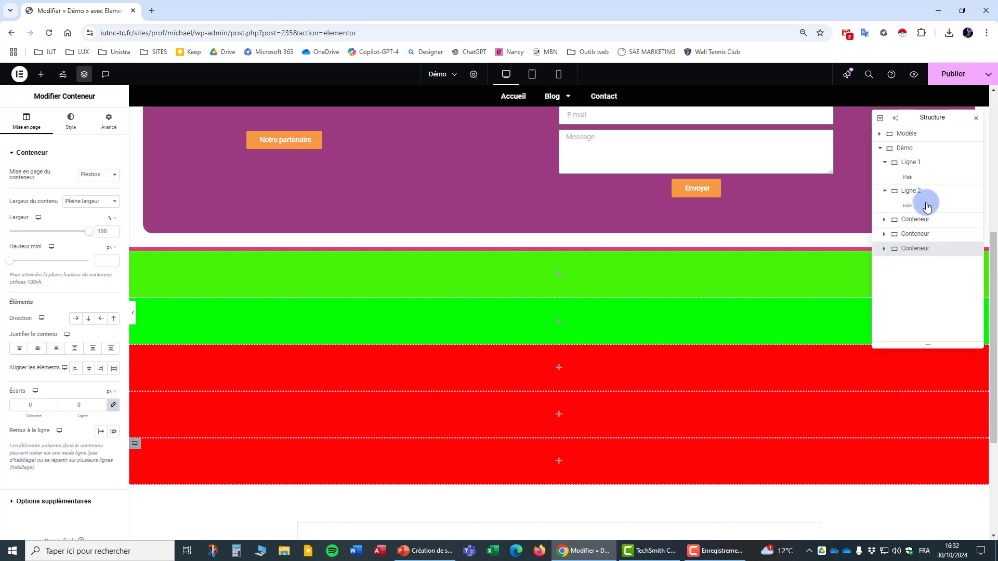
Step: Move the three new containers inside Ligne 1 in the page structure
mouse_move(928, 195)
mouse_down()
mouse_move(910, 161)
mouse_move(900, 217)
mouse_move(914, 229)
mouse_move(920, 180)
mouse_up()
drag(923, 218, 919, 189)
drag(919, 232, 526, 250)
Step: Rename the three containers inside Ligne 1 as Colonne 1, Colonne 2 and Colonne 3
scroll(527, 248, up, 5)
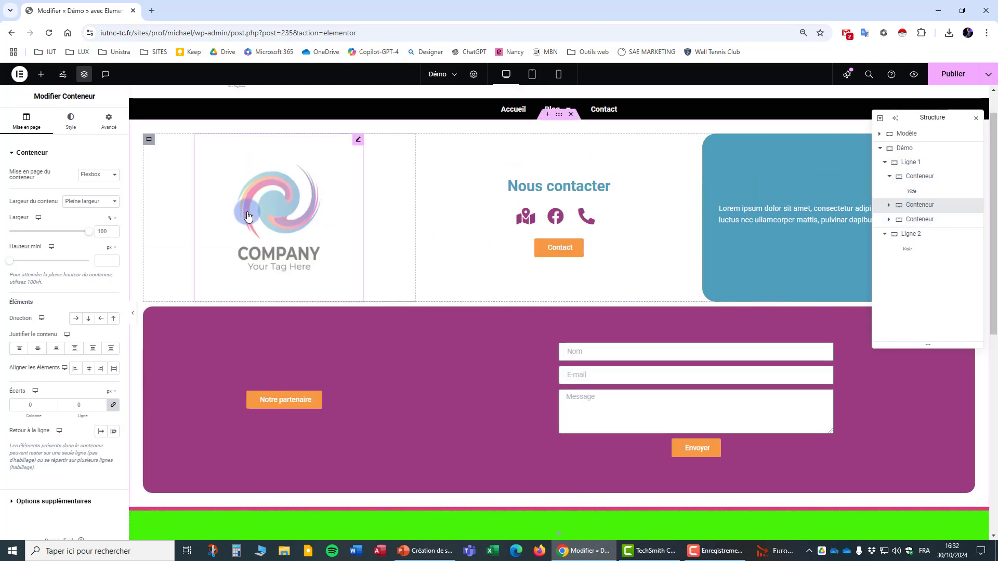
drag(364, 219, 374, 220)
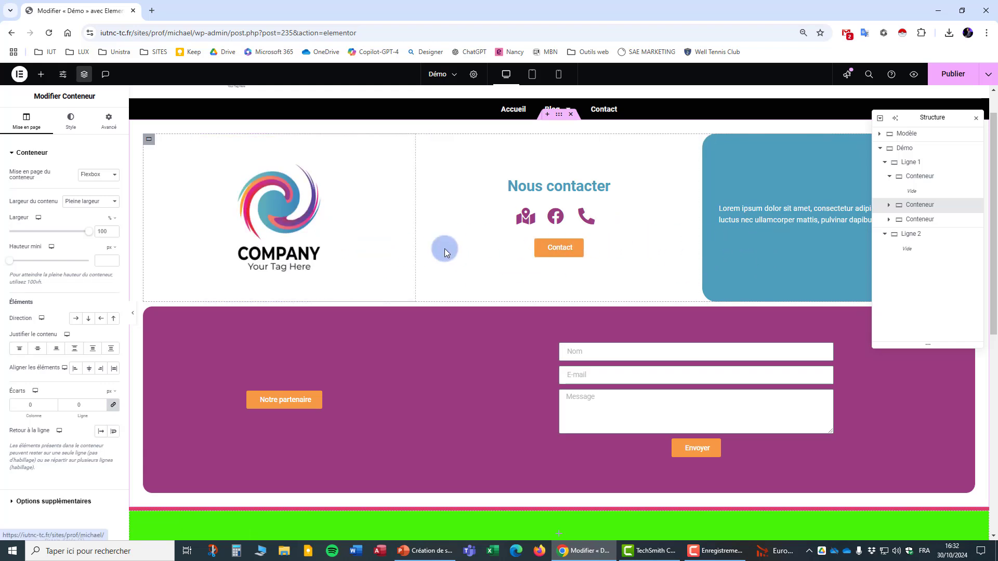
click(919, 176)
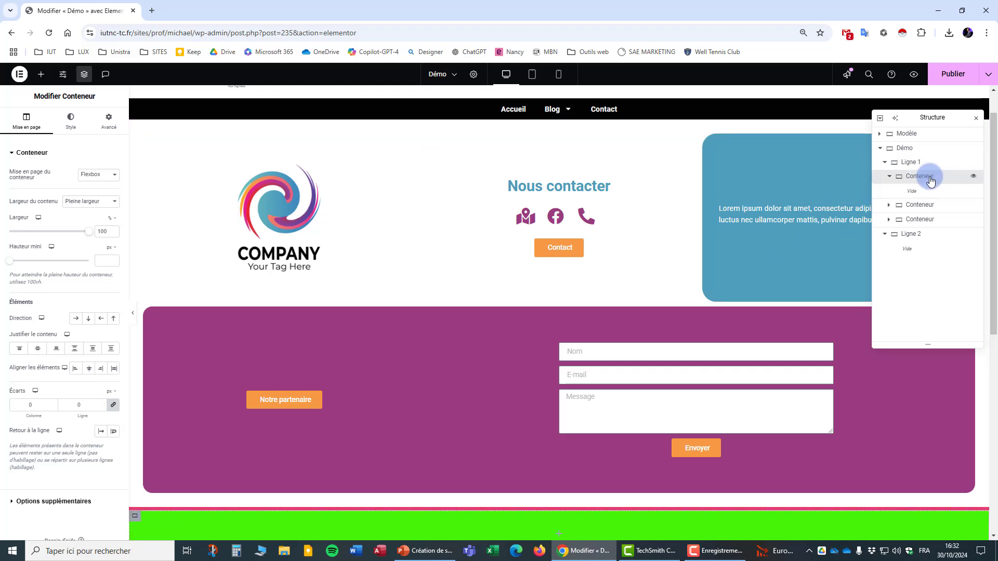
double_click(928, 178)
text(Colonne 1)
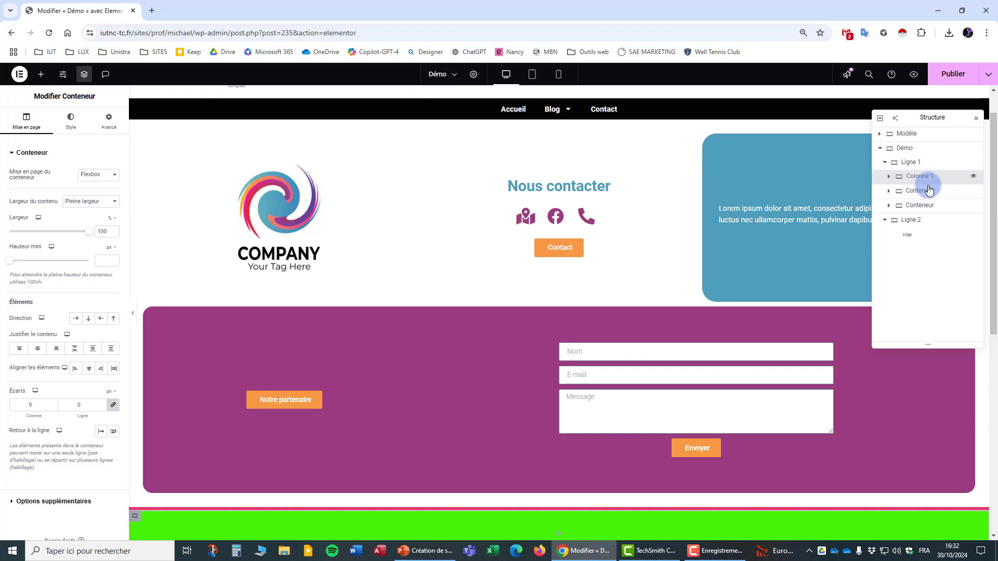
double_click(919, 191)
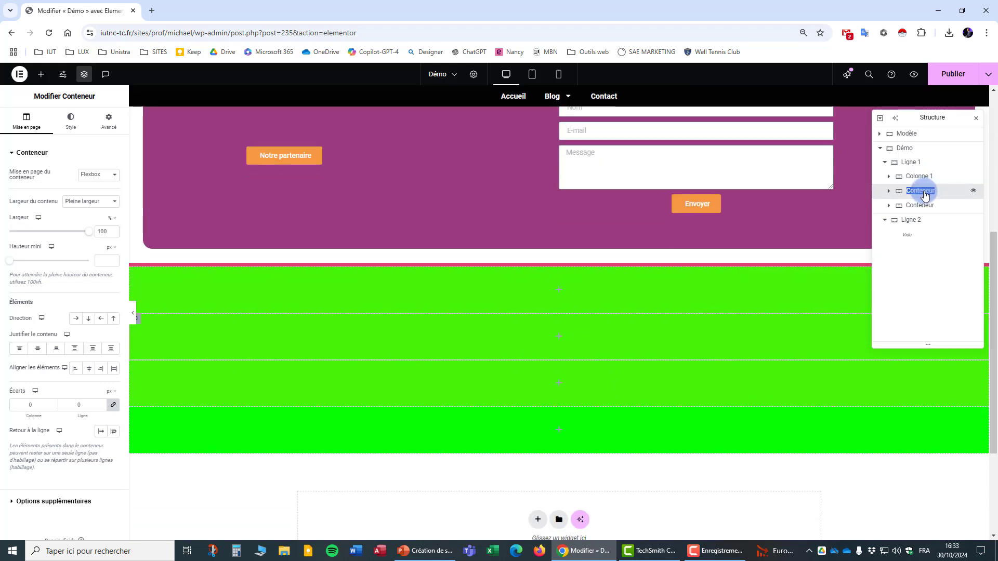
text(Colonne 2)
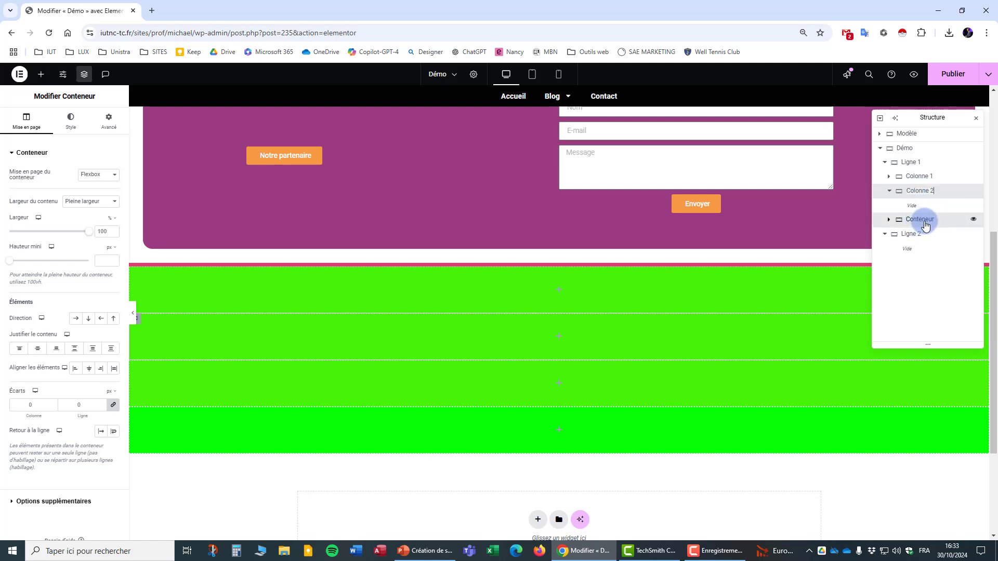
key(Return)
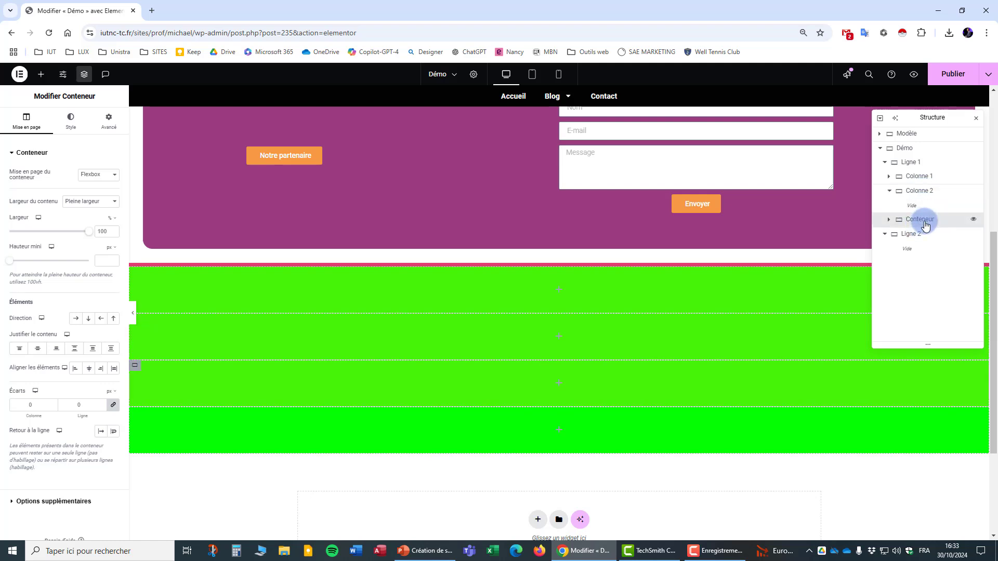
double_click(919, 219)
text(Colonne)
click(925, 163)
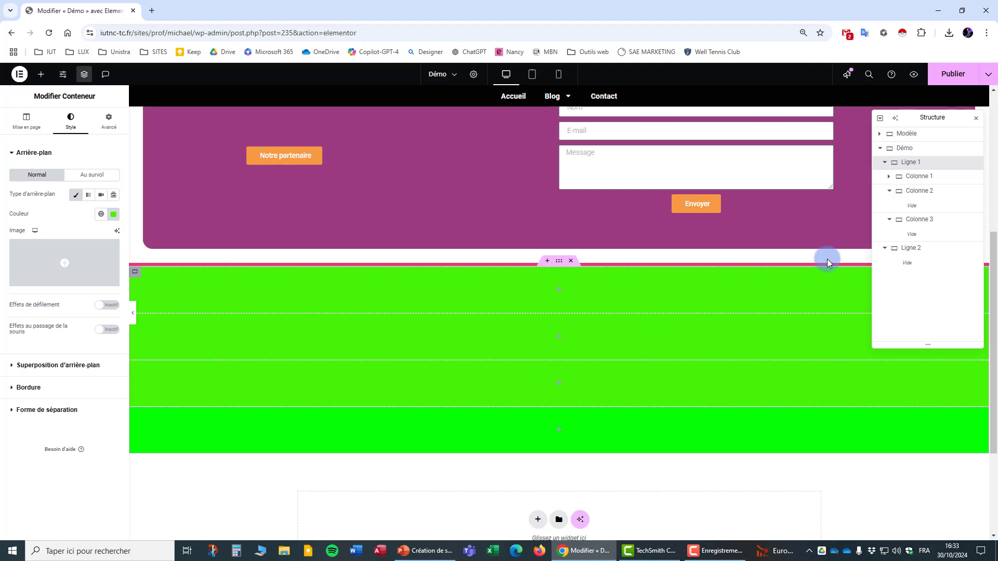
Step: Give Colonne 1 a classic background in blue #119AED
click(919, 177)
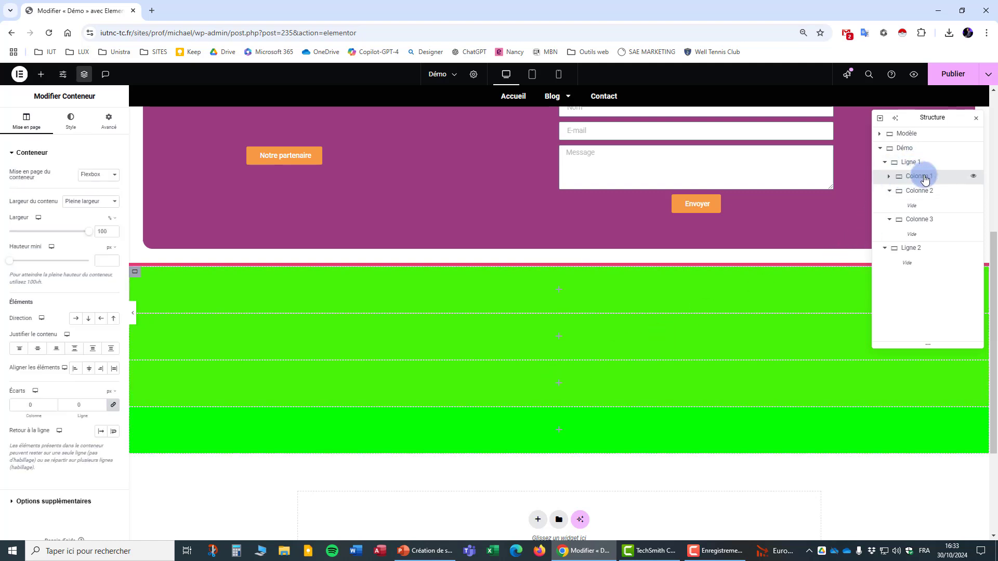
click(71, 121)
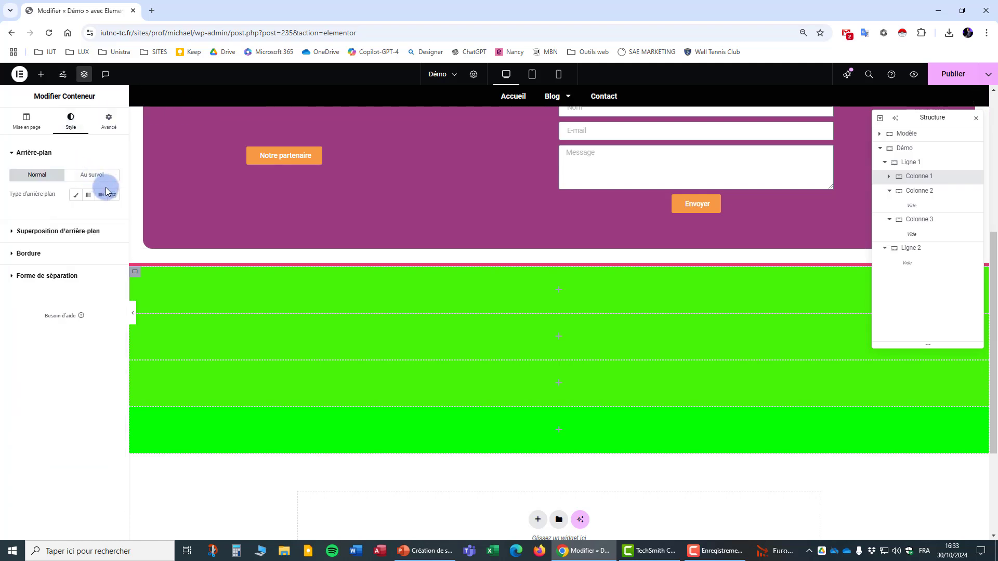
click(77, 196)
click(112, 214)
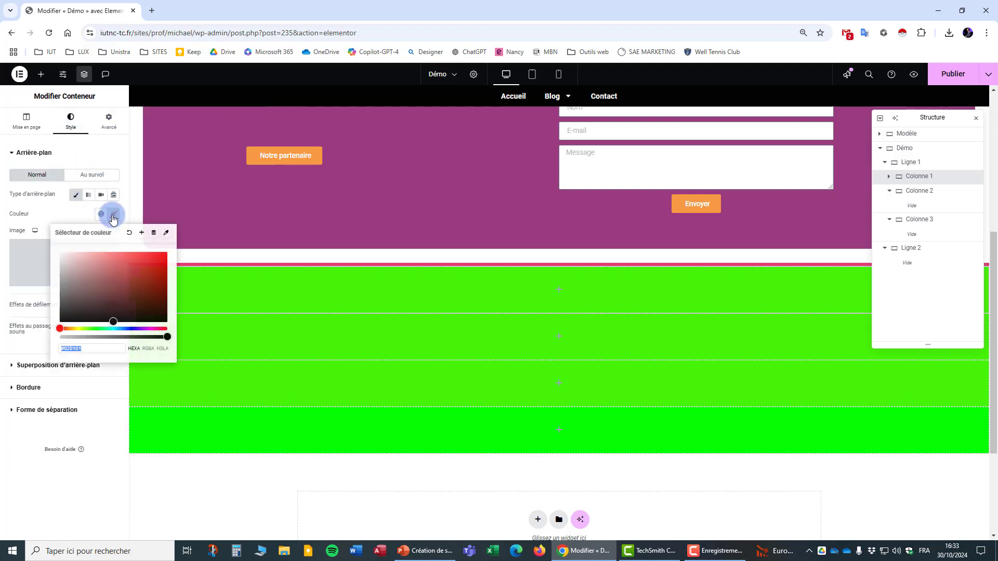
click(114, 318)
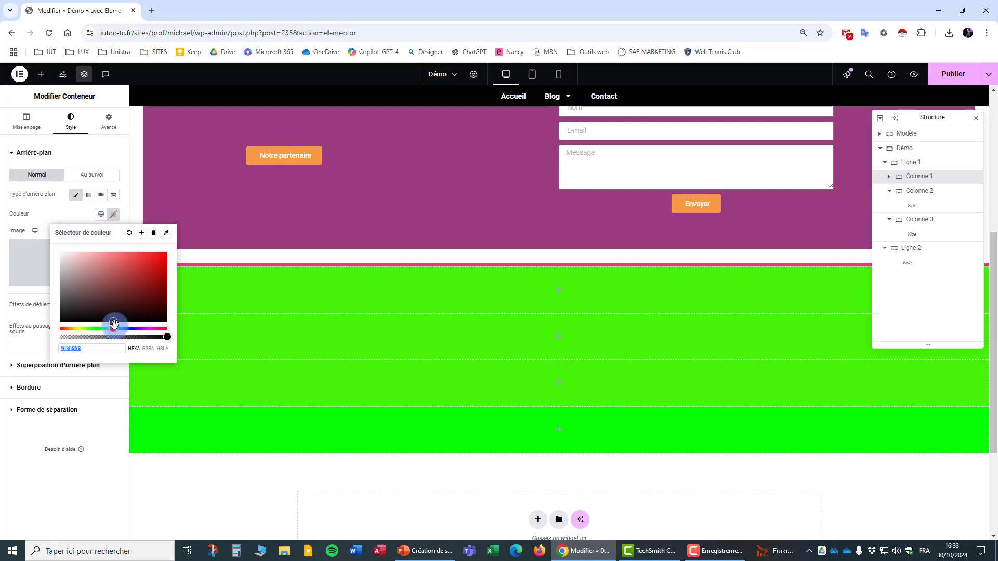
drag(114, 324, 159, 257)
click(120, 327)
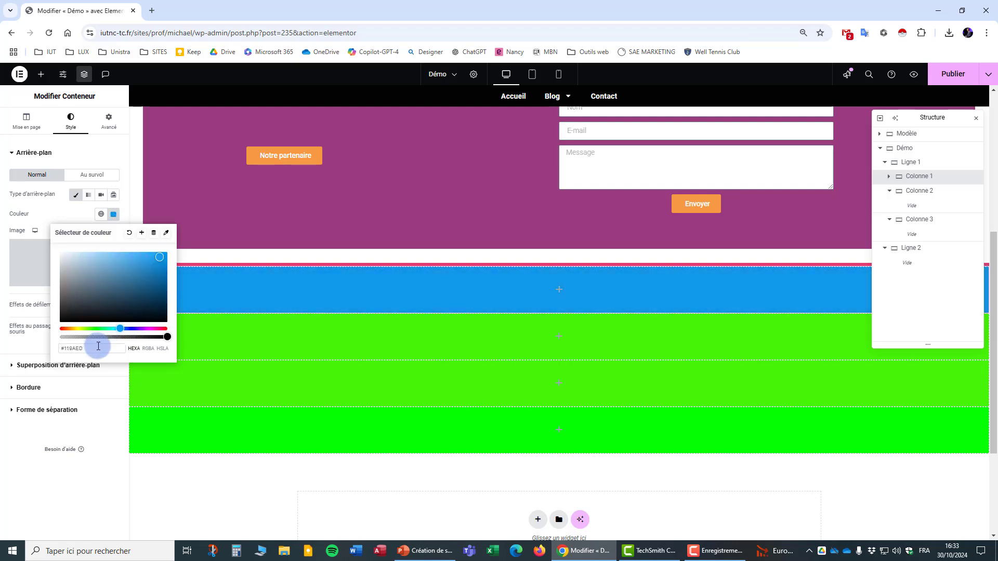
Step: Copy Colonne 1's background colour code and apply it as a classic background colour on Colonne 2
drag(99, 346, 54, 352)
key(ctrl+c)
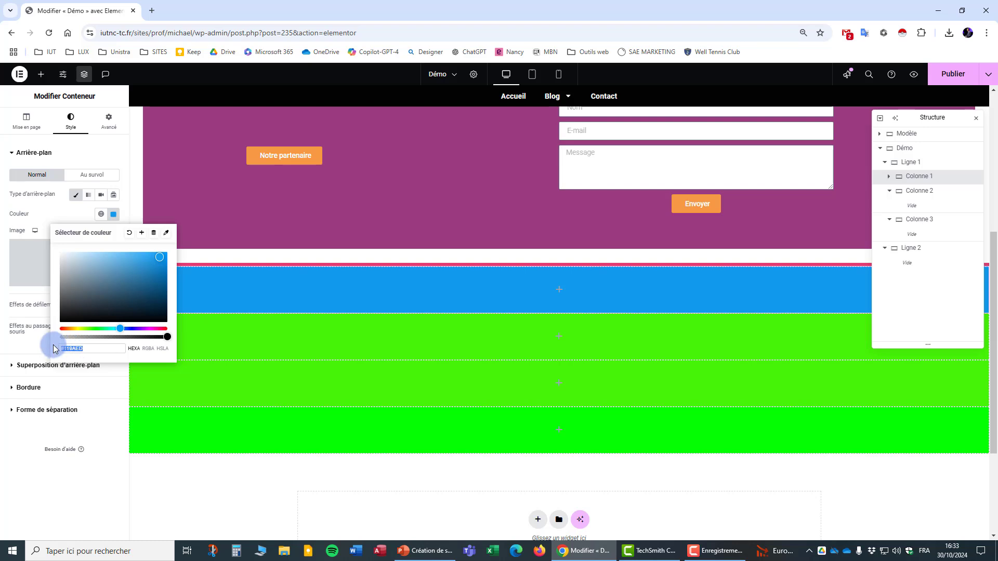
click(921, 194)
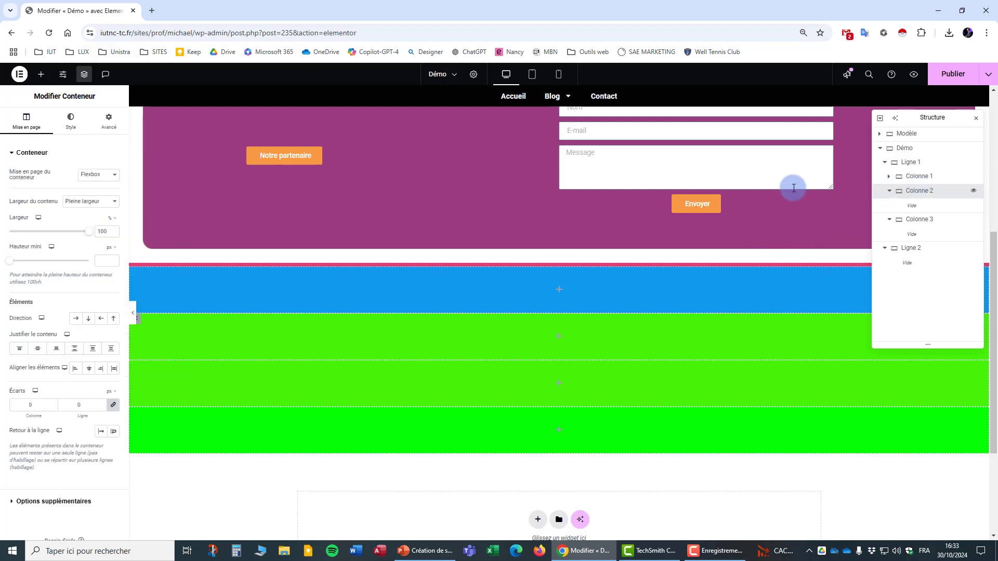
click(80, 127)
click(76, 194)
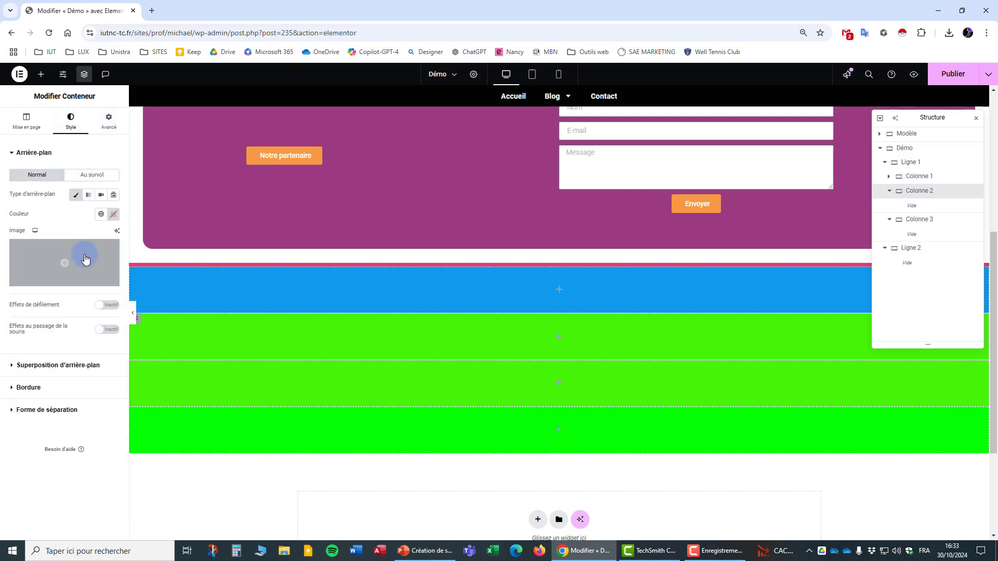
click(113, 214)
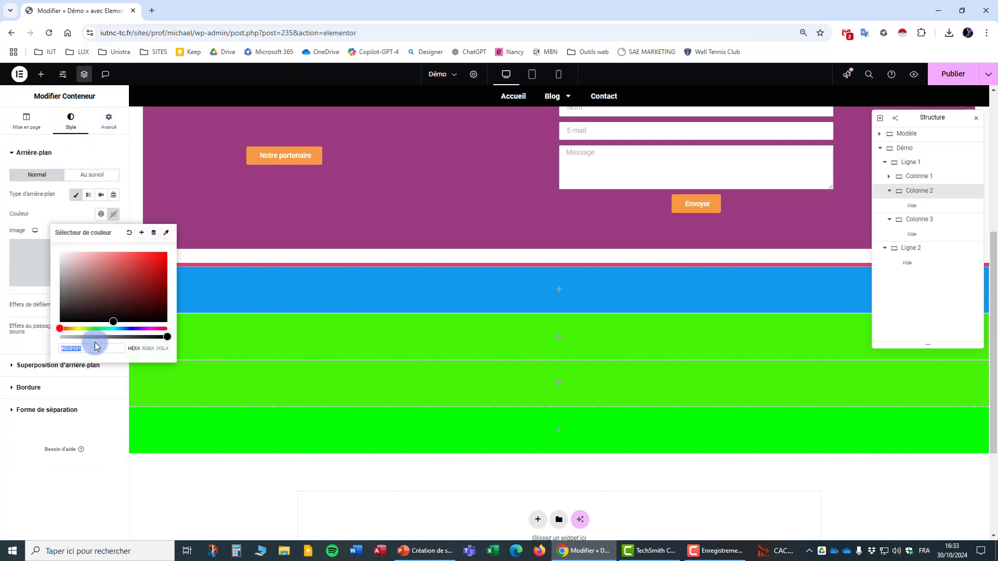
key(ctrl+v)
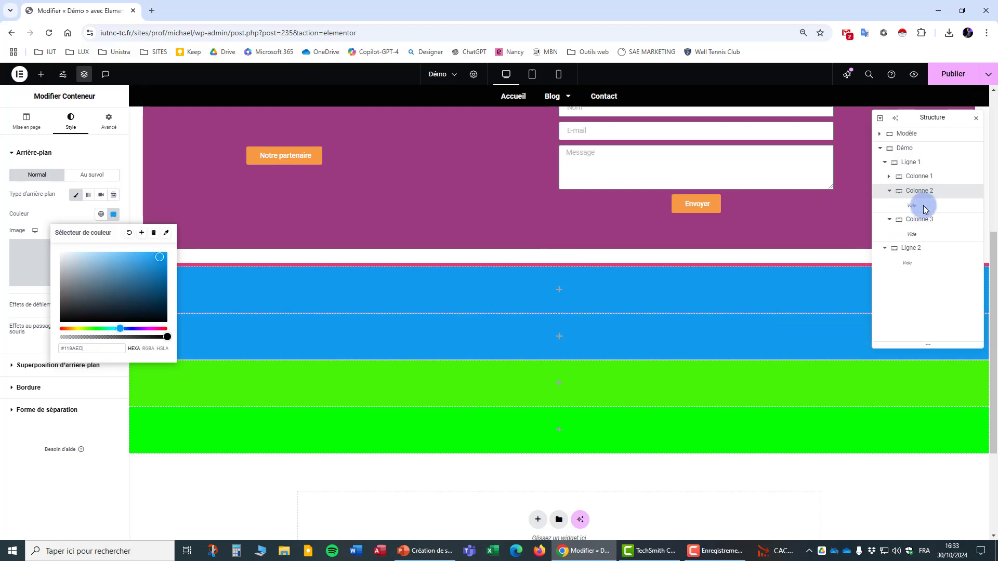
Step: Apply the same copied blue as the classic background colour of Colonne 3
click(924, 214)
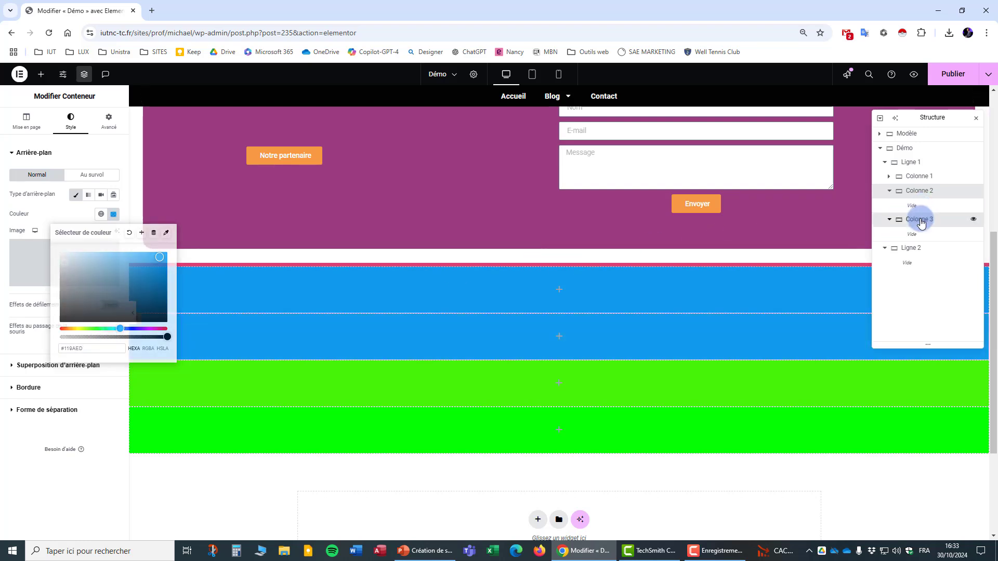
click(73, 127)
click(76, 195)
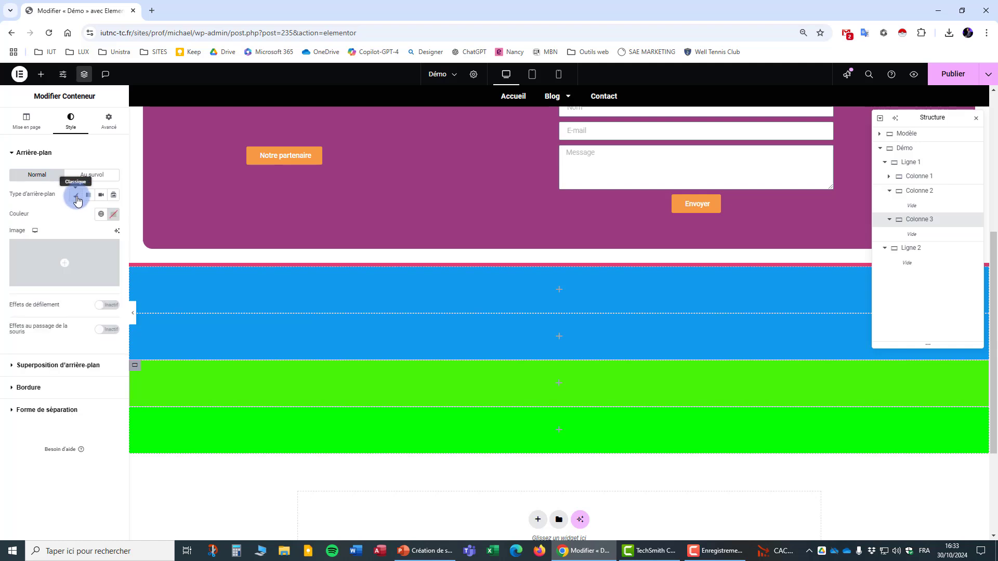
click(113, 214)
click(95, 347)
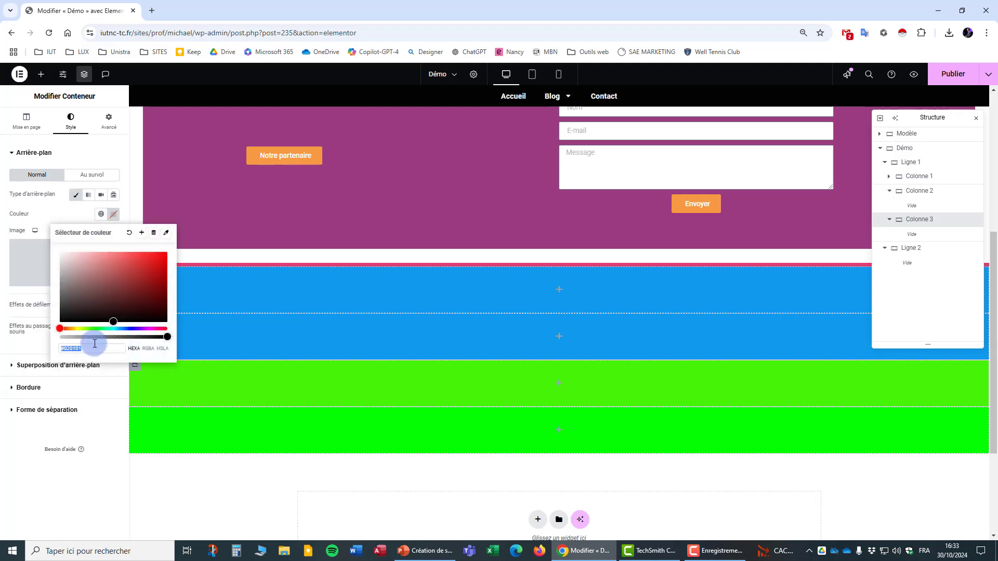
text(#1493E0)
click(52, 216)
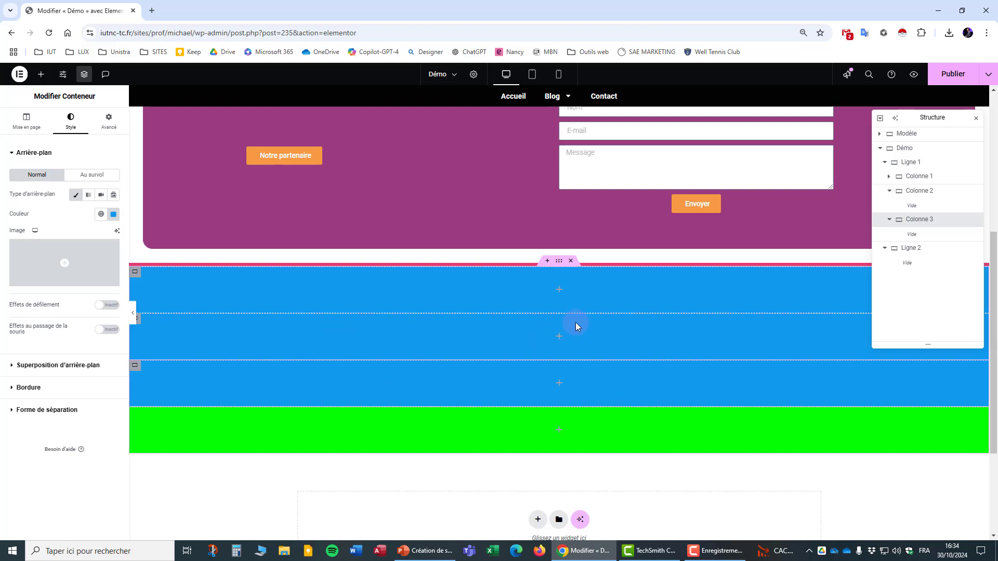
Step: Set the direction of Ligne 1's elements to horizontal row so its three columns sit side by side
click(924, 165)
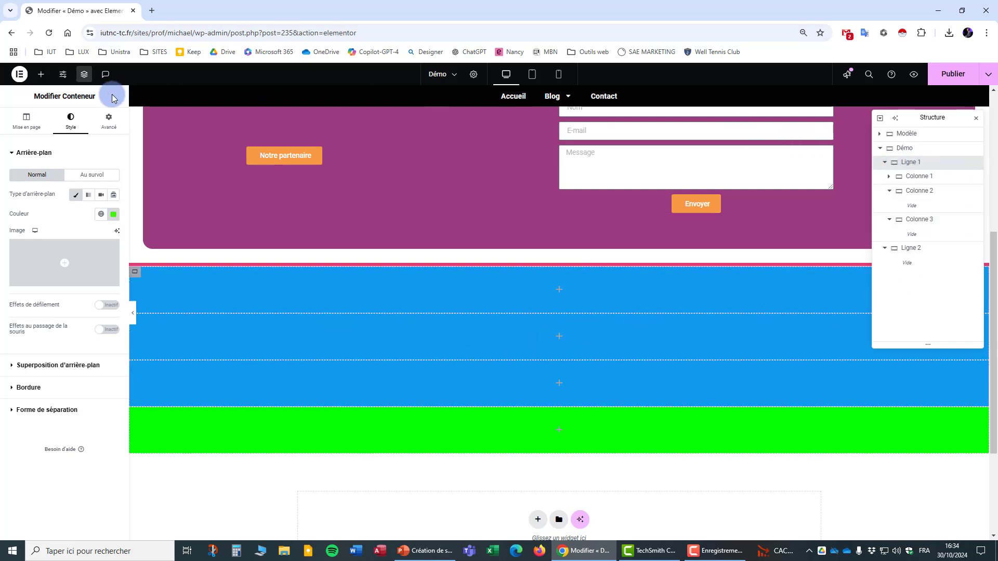
click(34, 129)
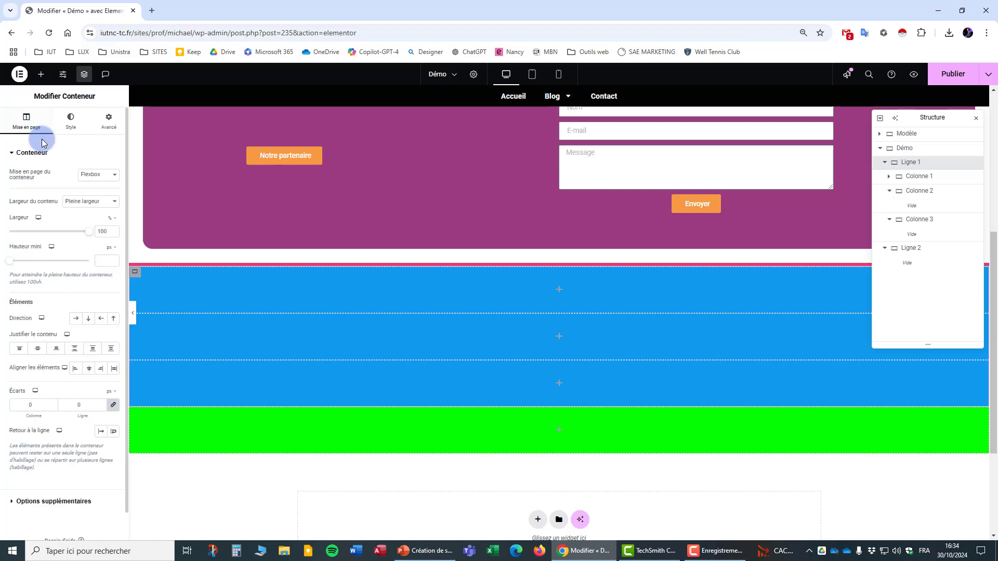
click(76, 319)
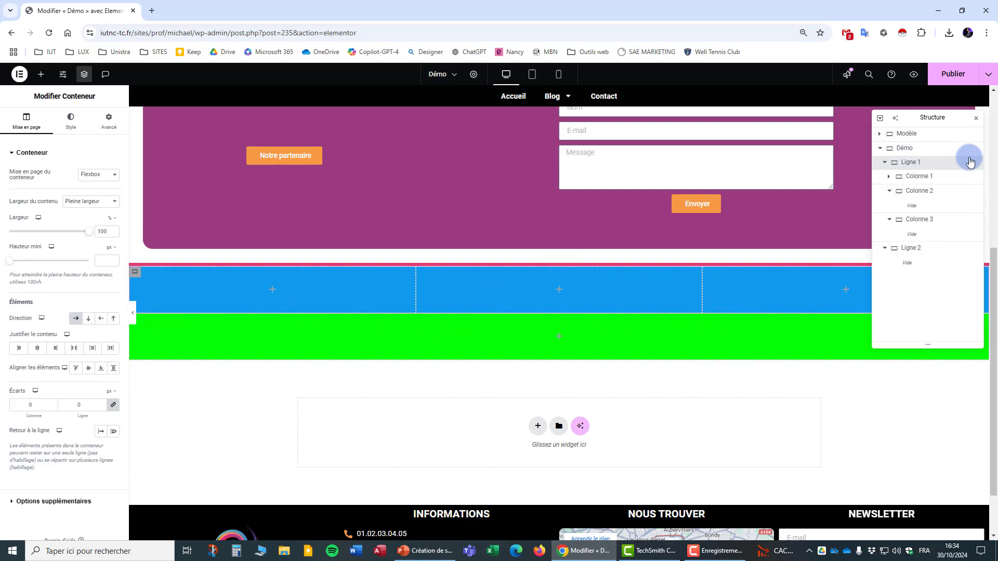
Step: Compare the direction settings of Démo and Ligne 1, and set Ligne 2's direction to horizontal row
click(917, 150)
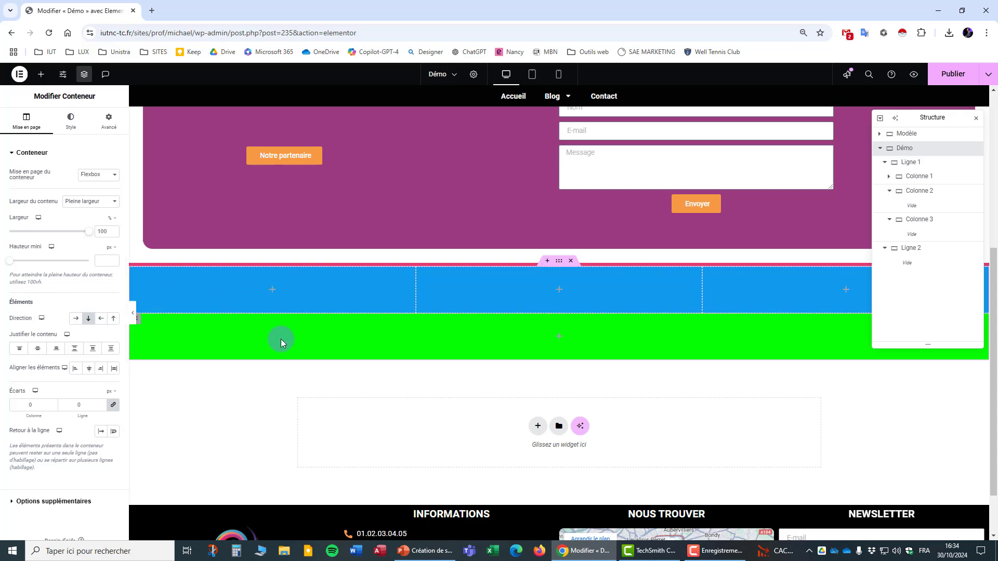
click(910, 161)
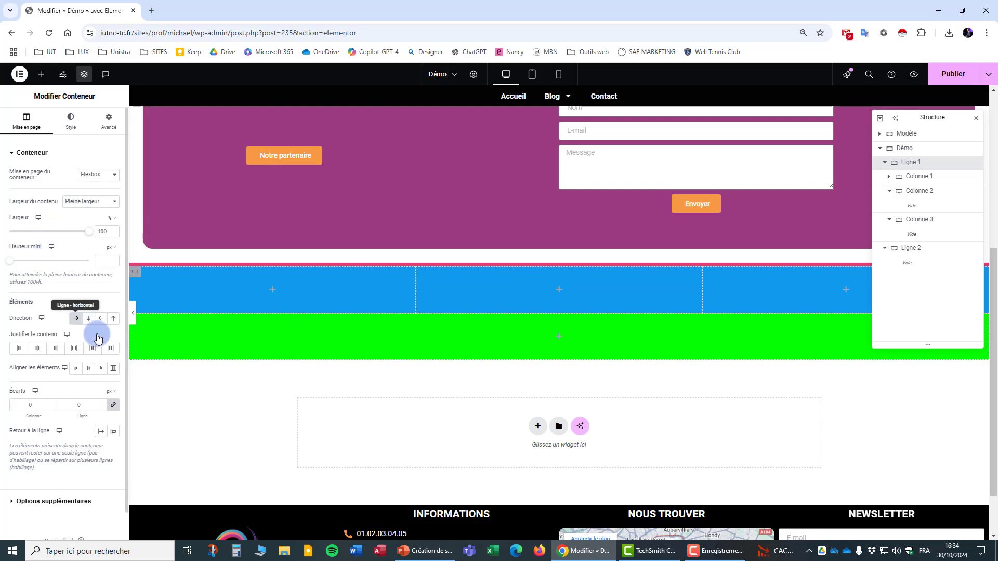
click(911, 249)
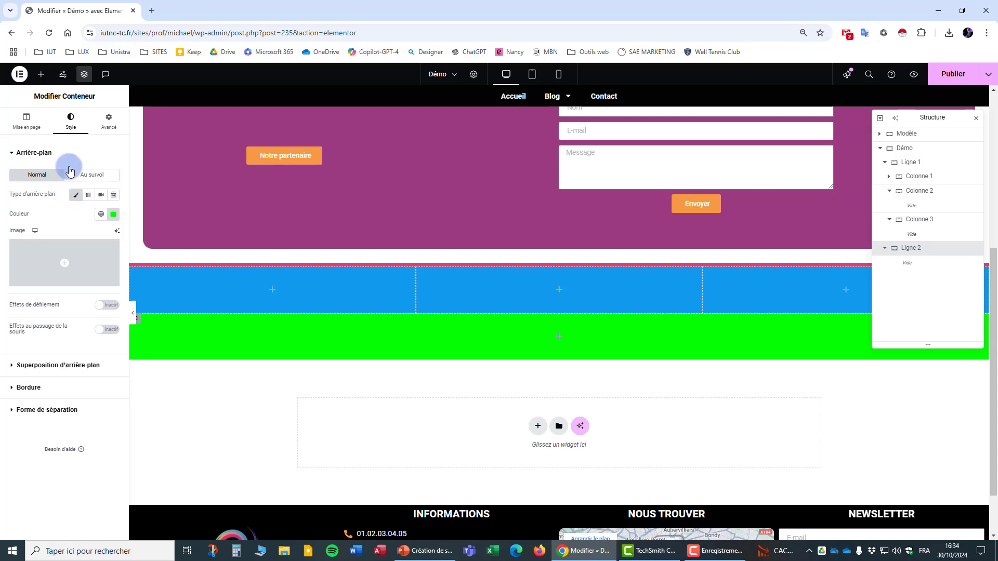
click(19, 125)
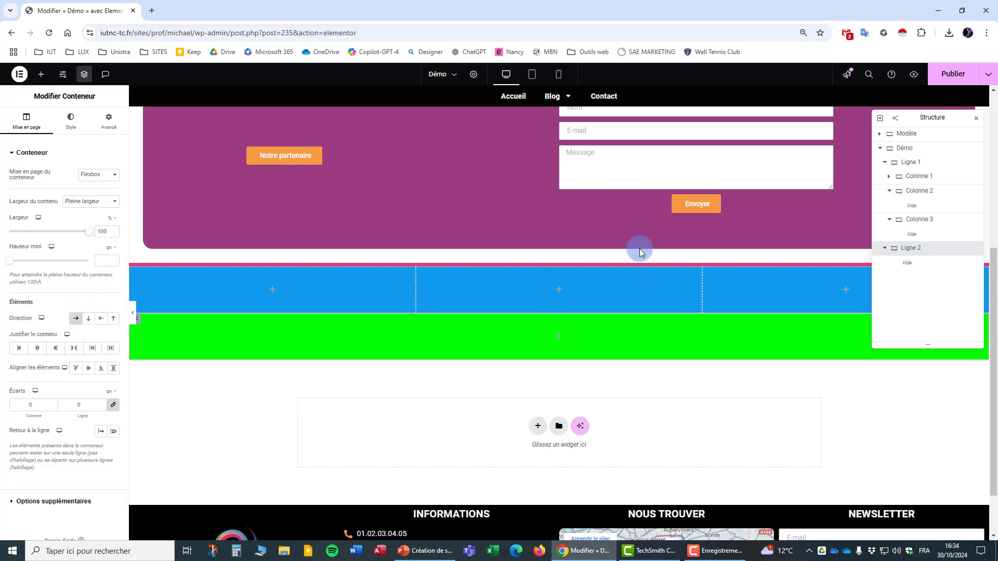
Step: Set the minimum height of Ligne 1 to 250 px
click(918, 165)
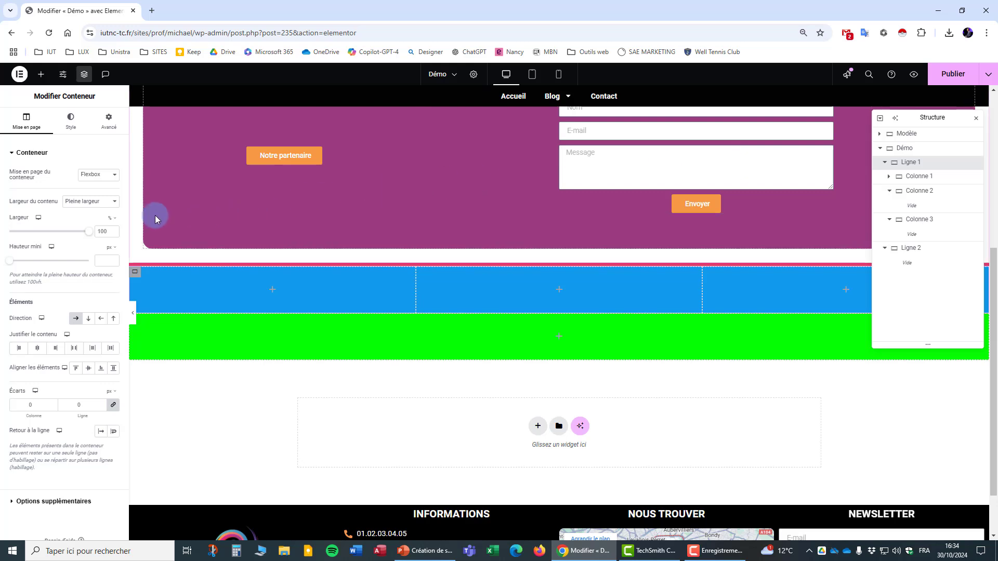
drag(15, 265, 24, 262)
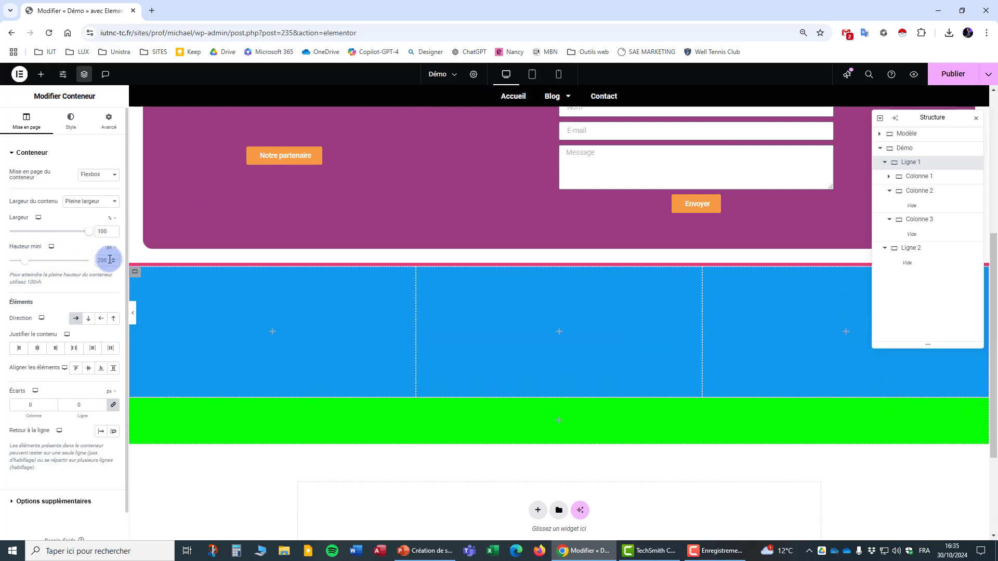
double_click(87, 262)
text(250)
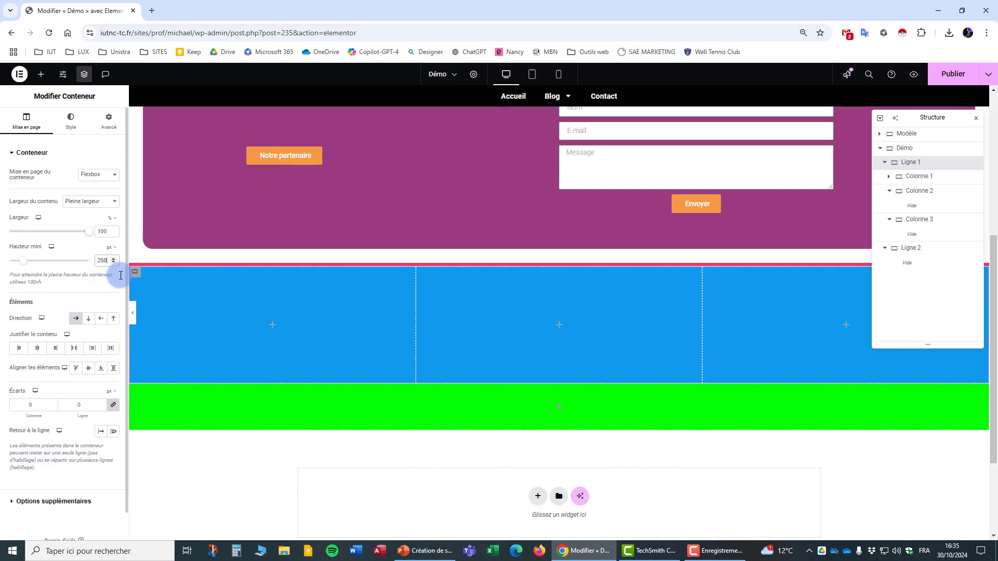
Step: Set the minimum height of Ligne 2 to 250 px
click(913, 248)
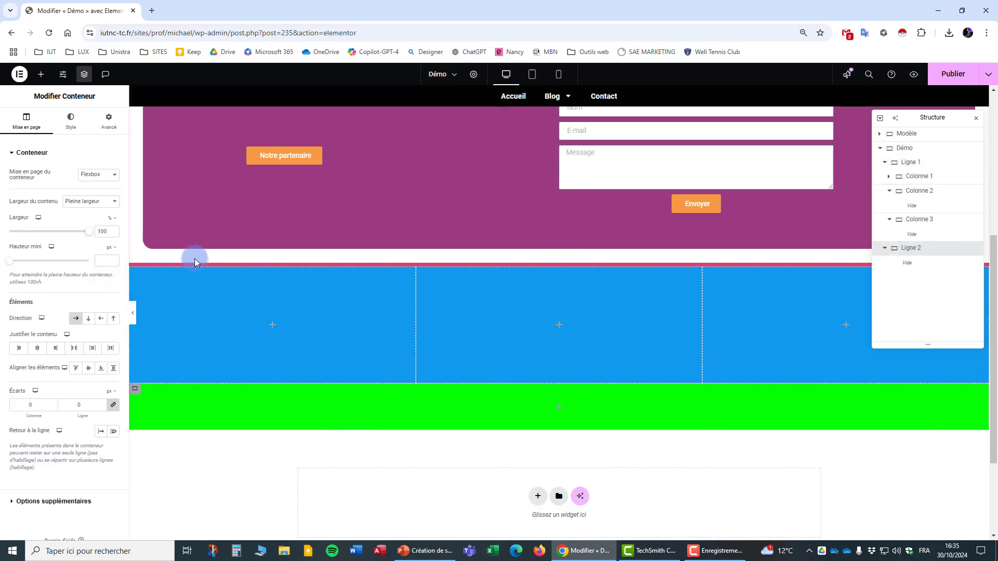
click(104, 261)
text(250)
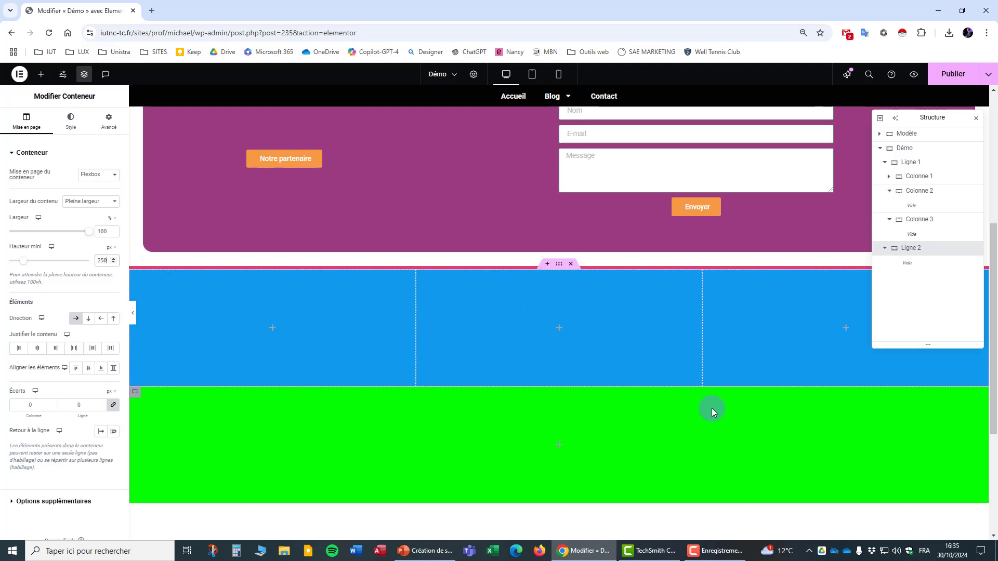
Step: Review the template section above the Démo container and add an Image widget inside Colonne 1
scroll(711, 407, up, 3)
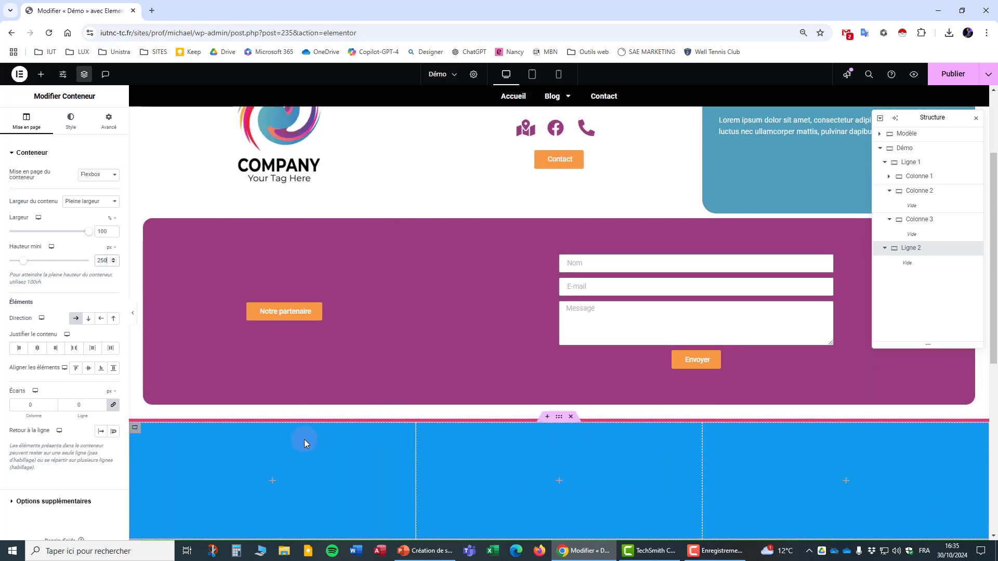
scroll(305, 441, up, 1)
scroll(373, 423, up, 2)
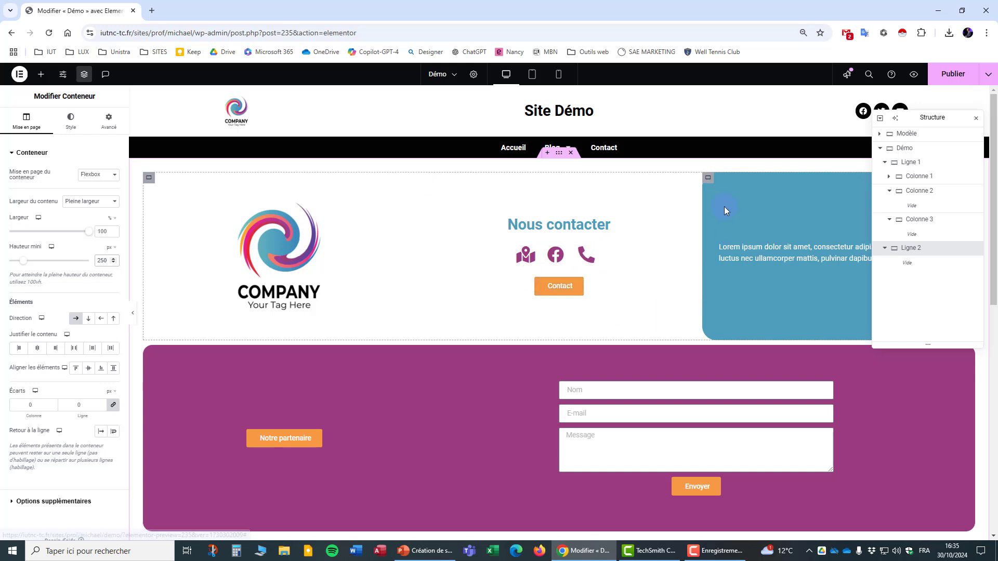
scroll(575, 267, down, 5)
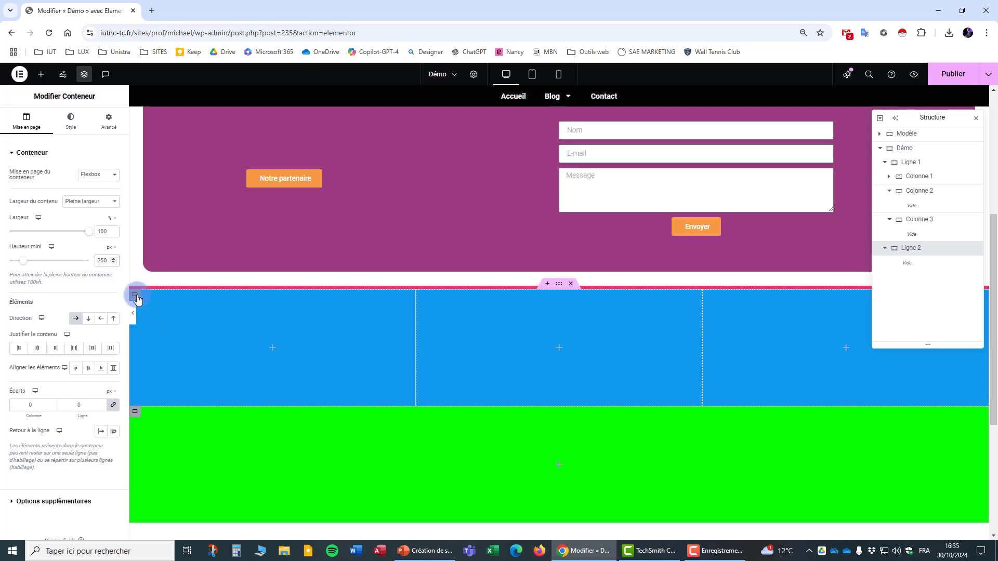
click(136, 296)
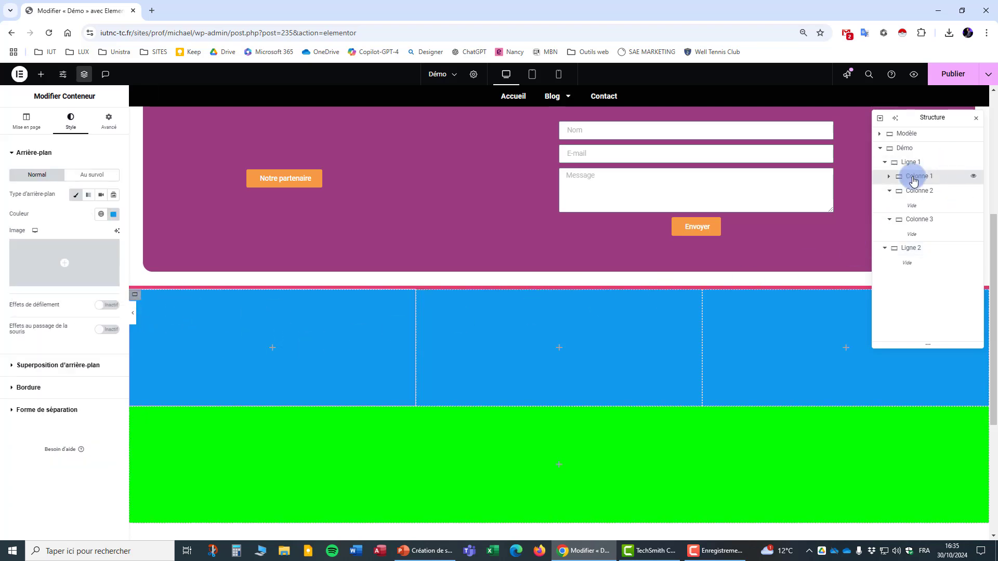
click(45, 78)
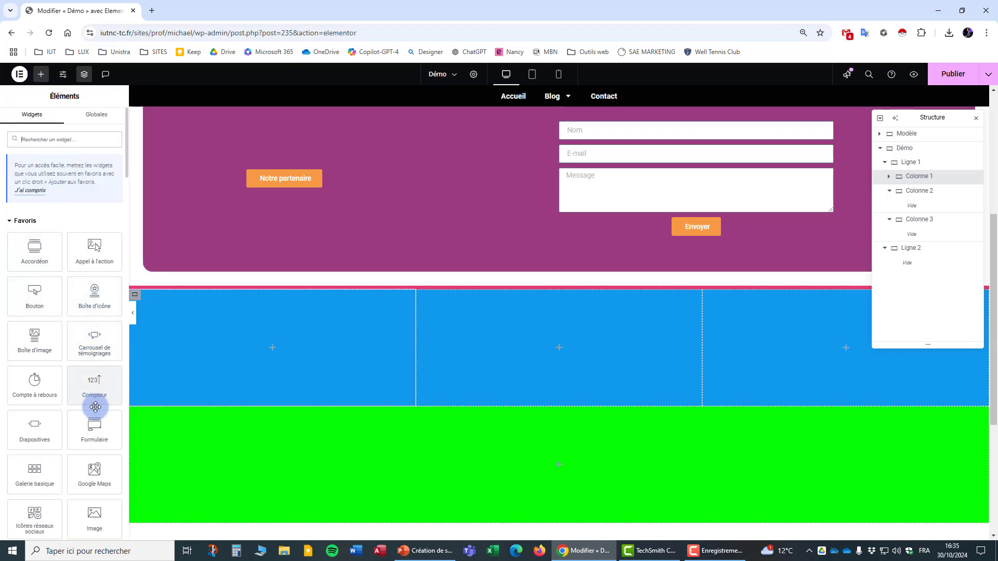
click(98, 470)
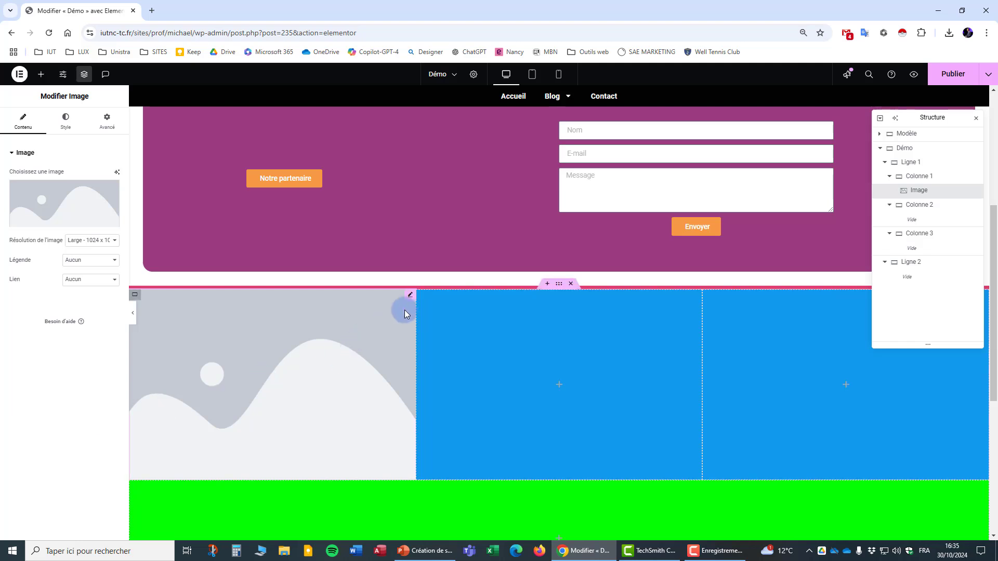
Step: Set the Colonne 1 image to the COMPANY logo from the media library
click(74, 208)
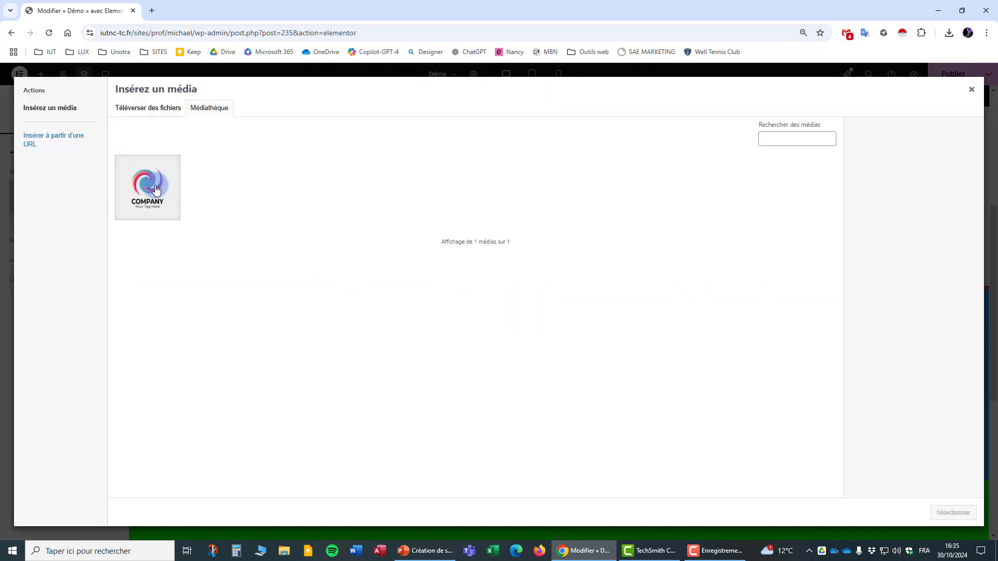
click(147, 192)
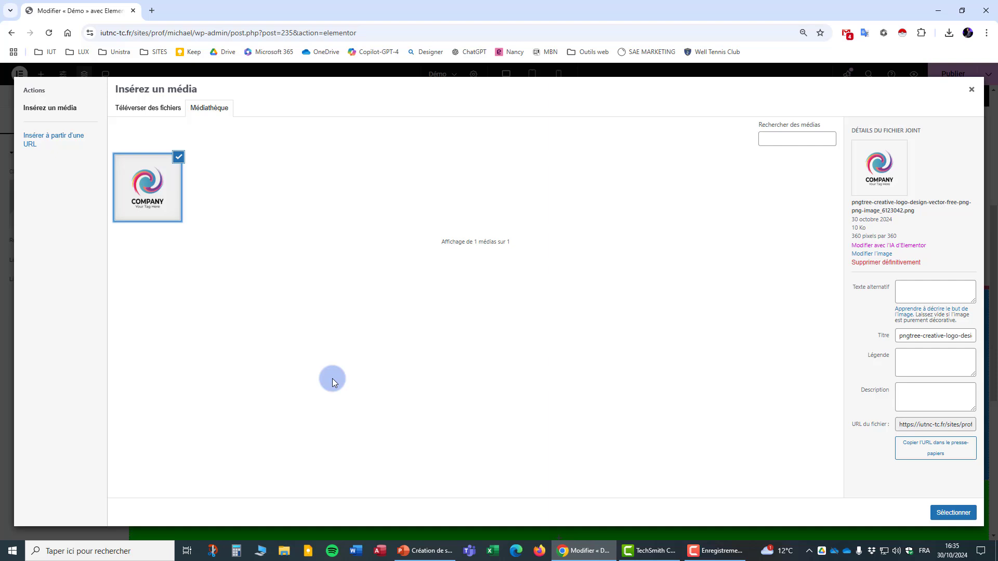
click(953, 513)
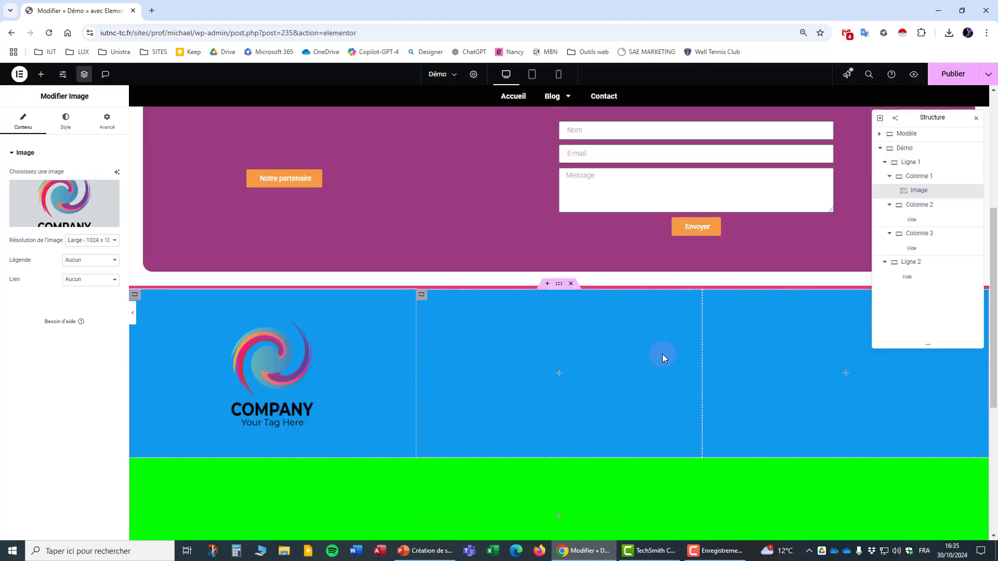
Step: Add a Titre widget inside Colonne 2 of Ligne 1, following the template section's contact column
click(927, 208)
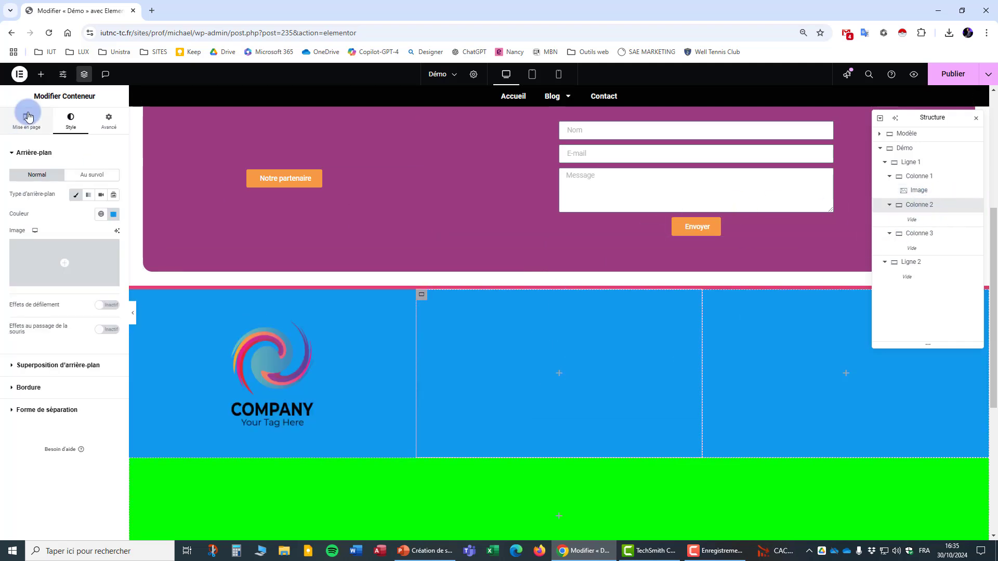
click(42, 76)
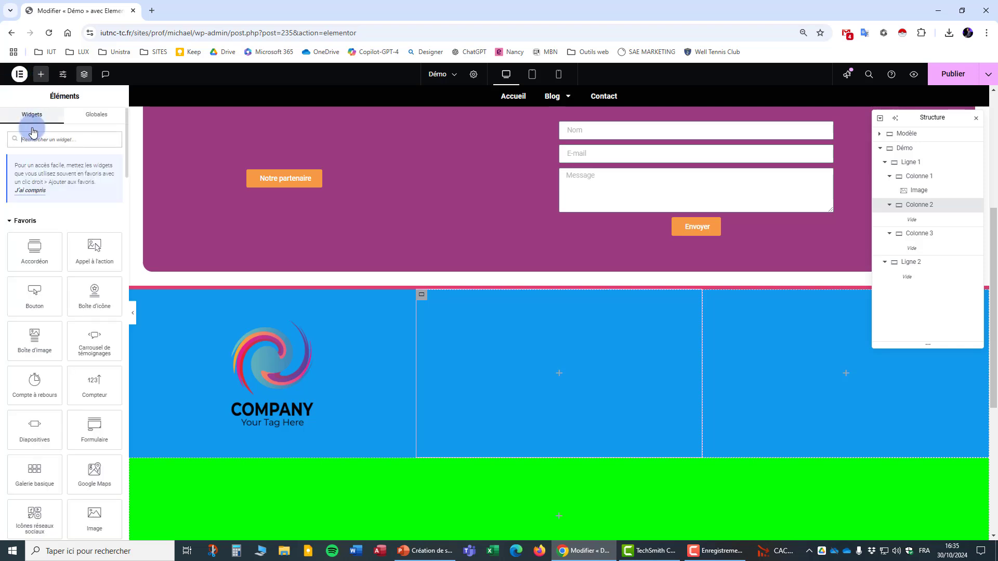
scroll(401, 233, up, 4)
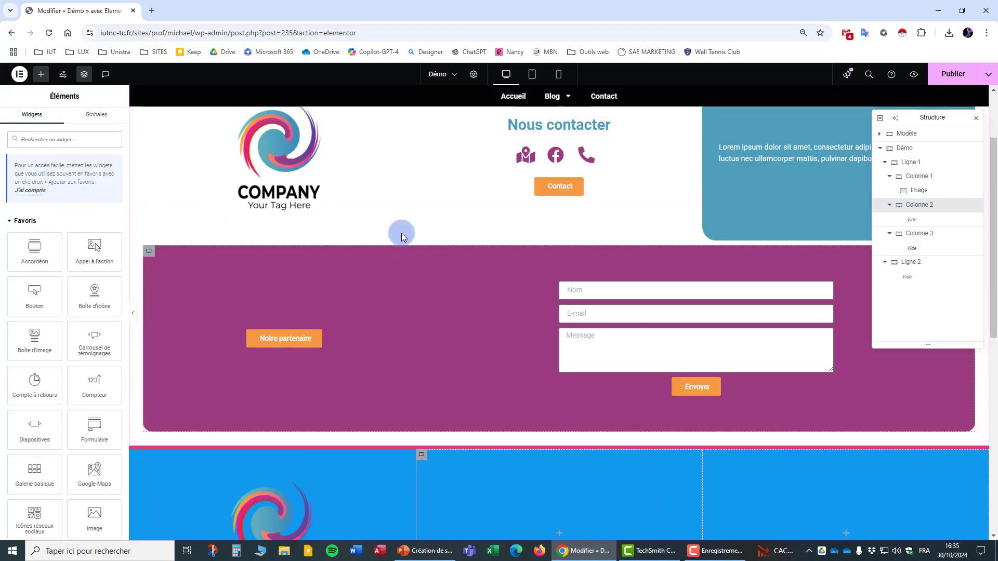
scroll(63, 267, down, 2)
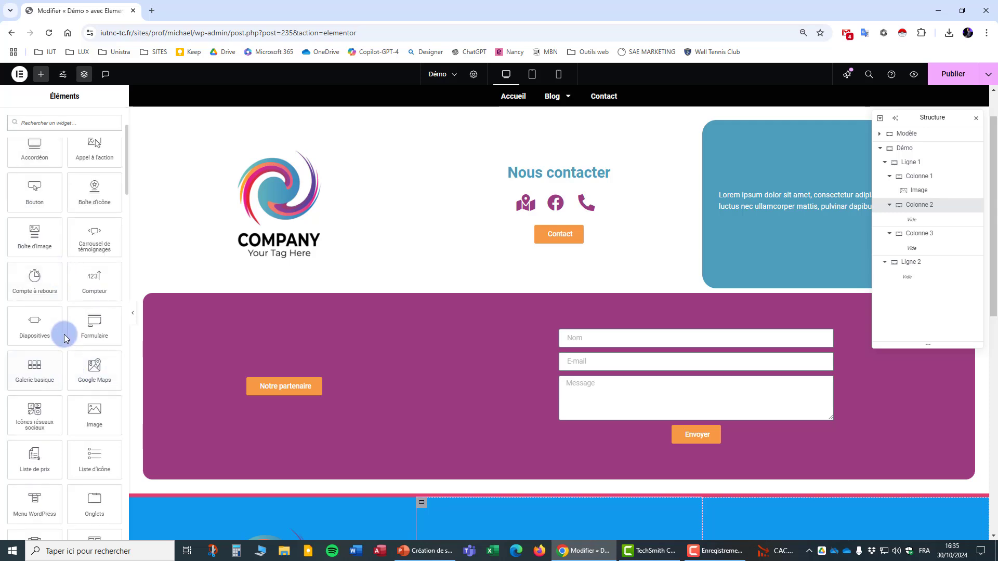
scroll(67, 338, down, 2)
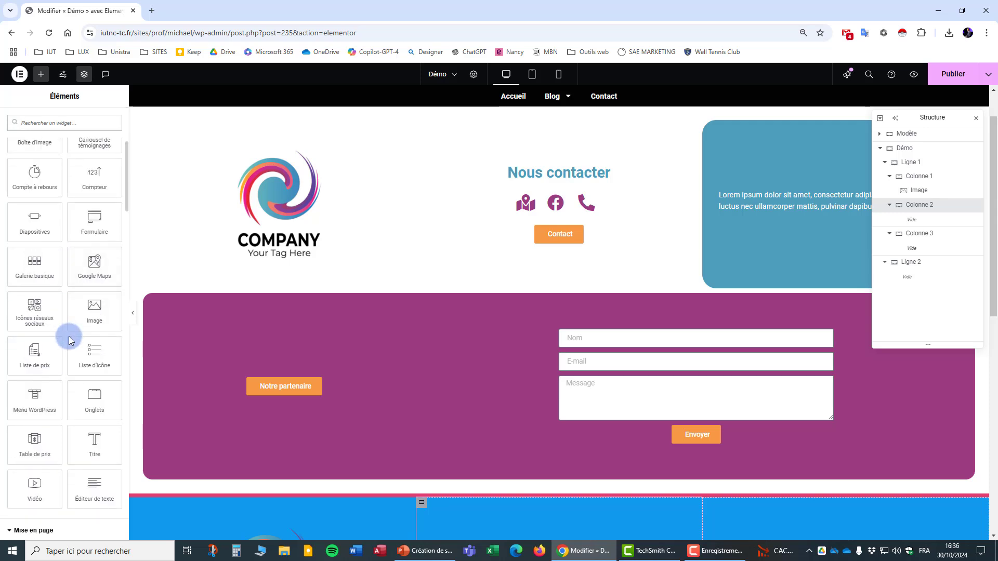
click(95, 444)
scroll(418, 313, down, 4)
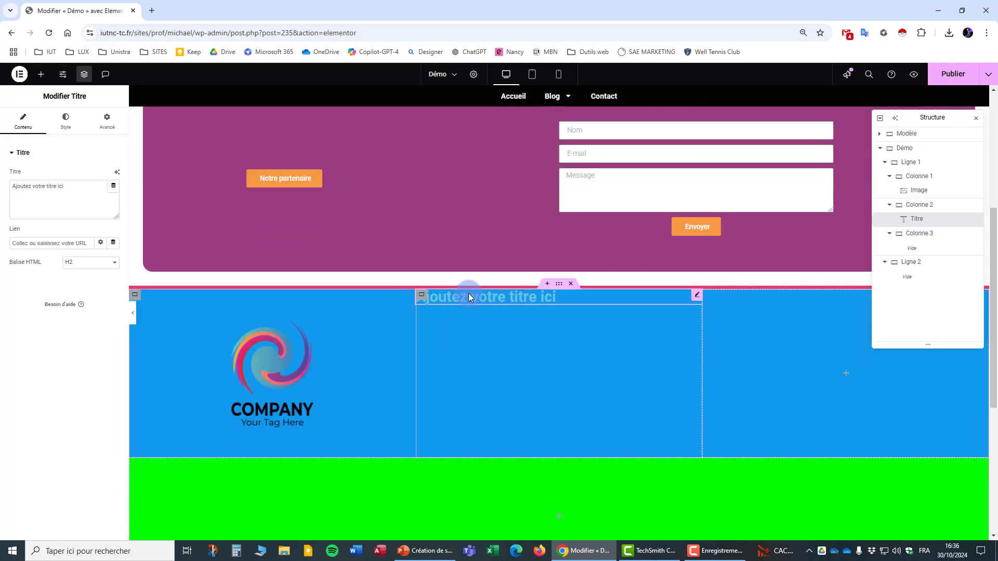
Step: Add a Liste d'icône widget and a Bouton widget below the title in Colonne 2
scroll(469, 268, up, 3)
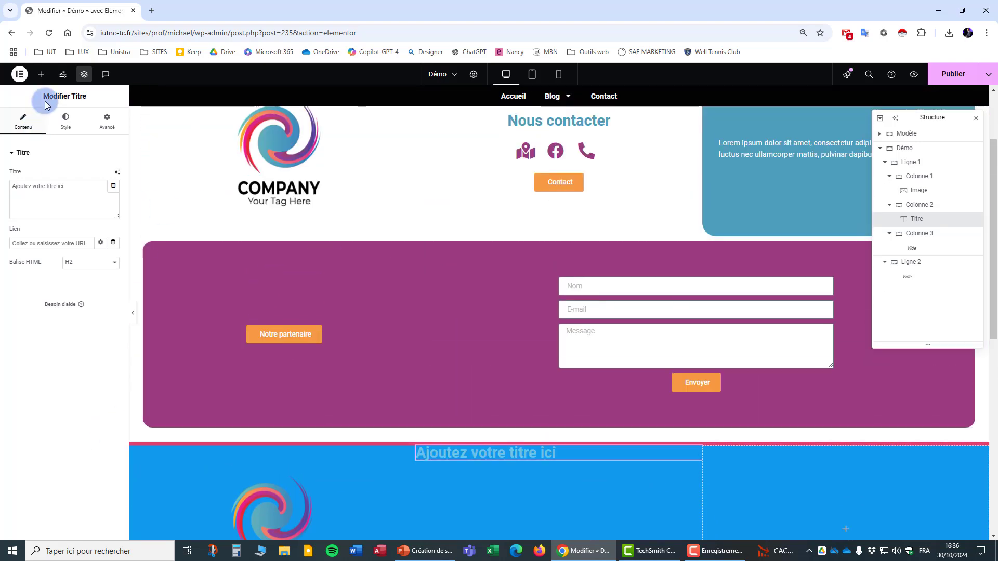
click(41, 74)
scroll(49, 329, down, 3)
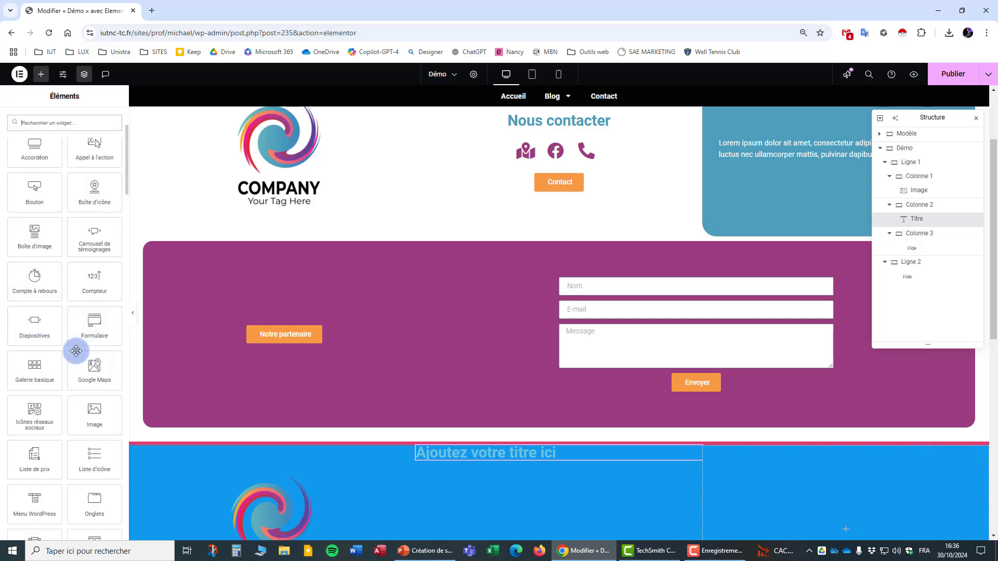
scroll(76, 328, down, 1)
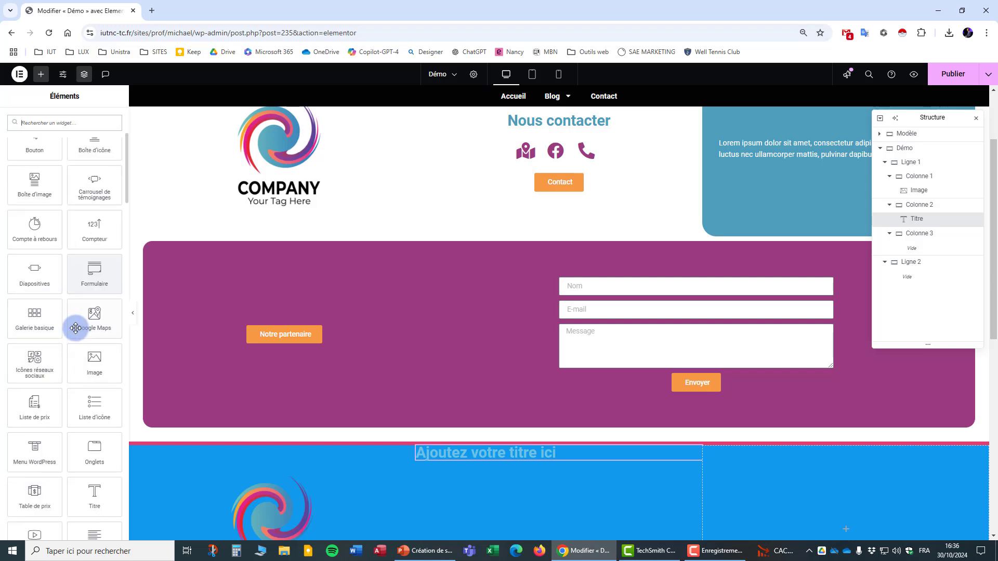
click(94, 403)
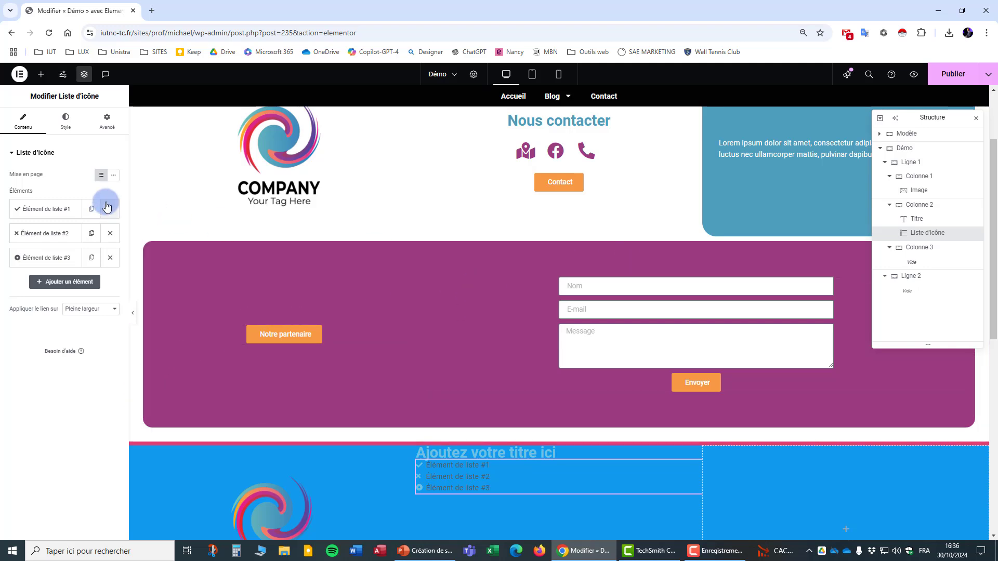
click(40, 73)
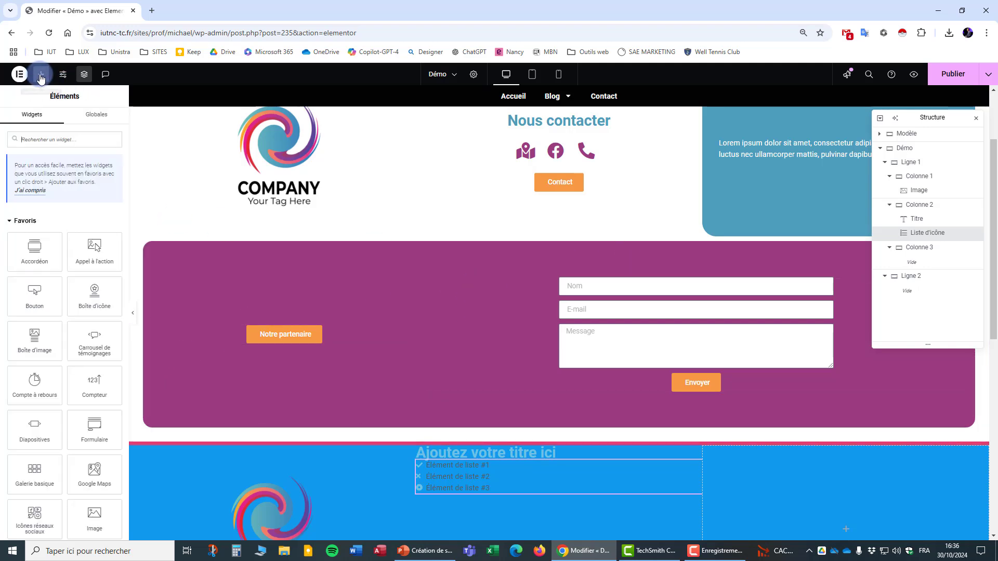
click(41, 282)
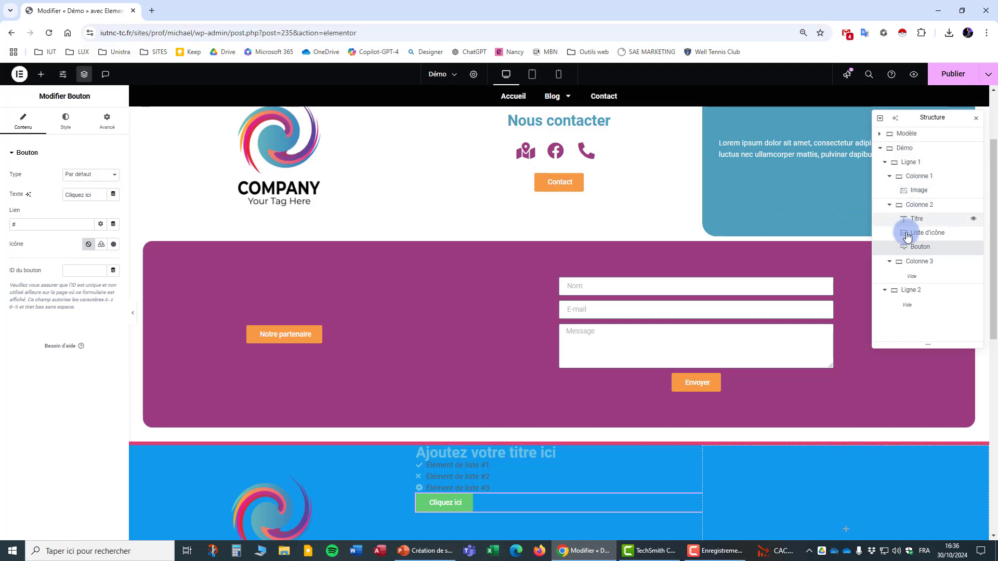
Step: Add an Éditeur de texte widget inside Colonne 3 of Ligne 1
click(921, 267)
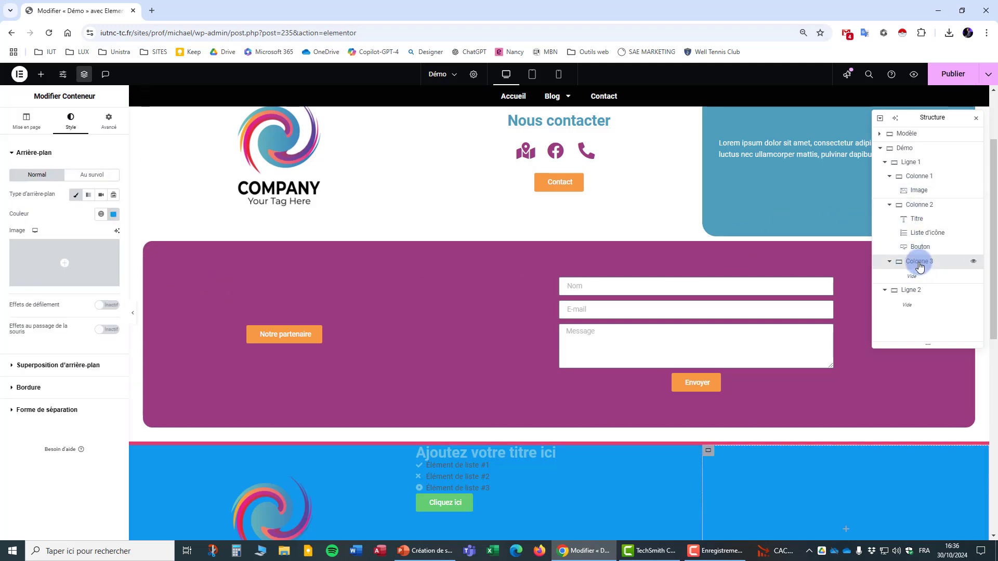
click(40, 74)
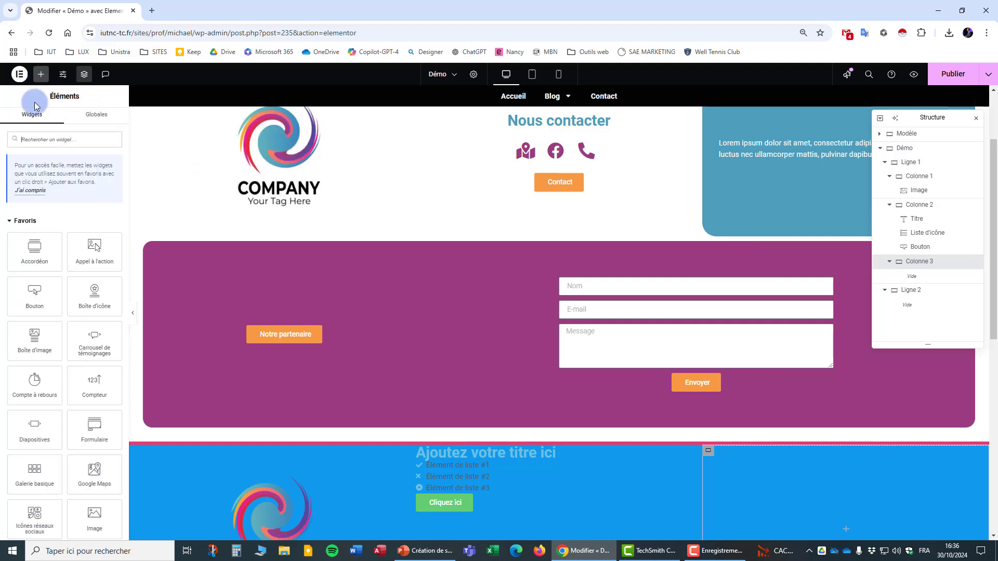
scroll(45, 318, down, 3)
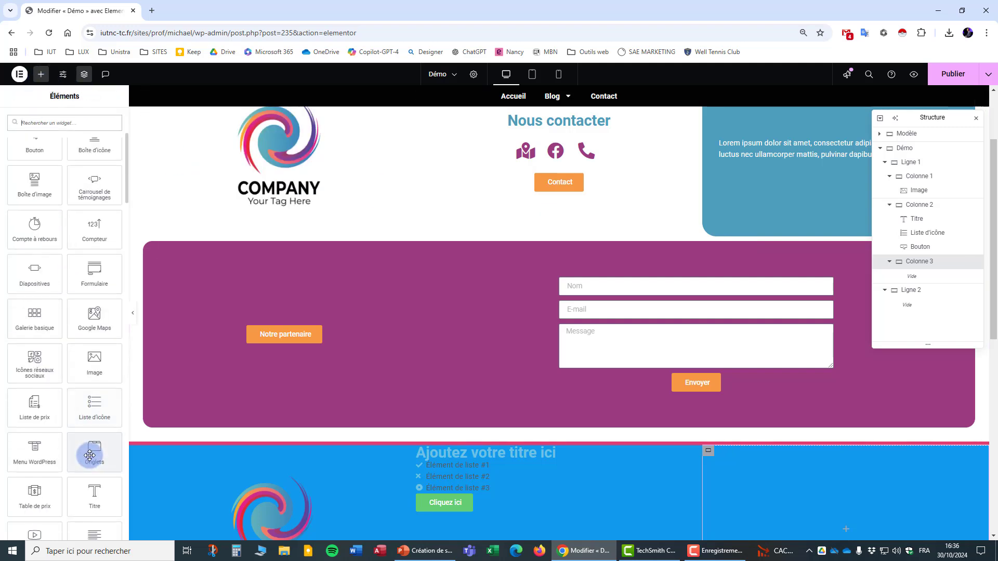
scroll(90, 455, down, 1)
click(90, 492)
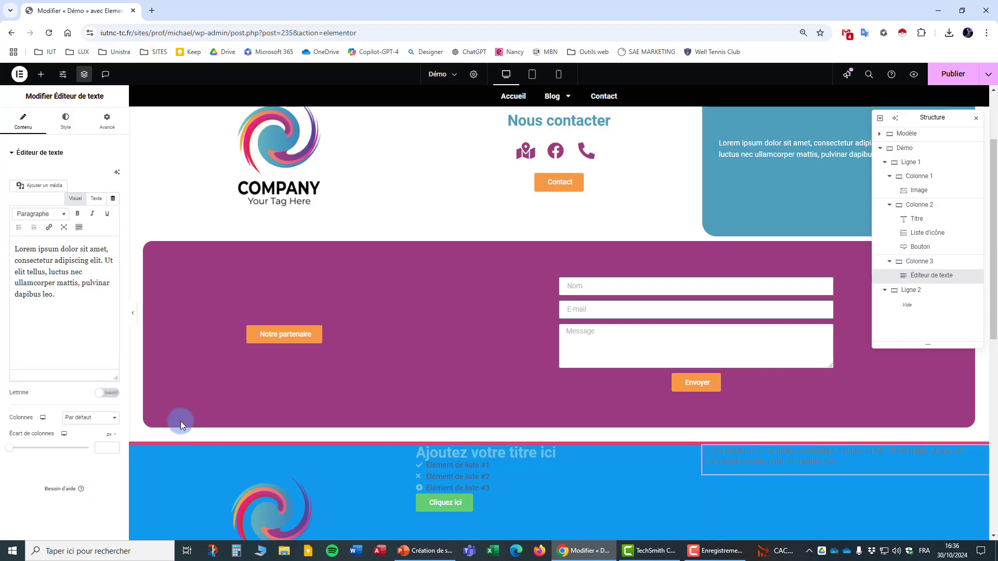
scroll(424, 348, down, 1)
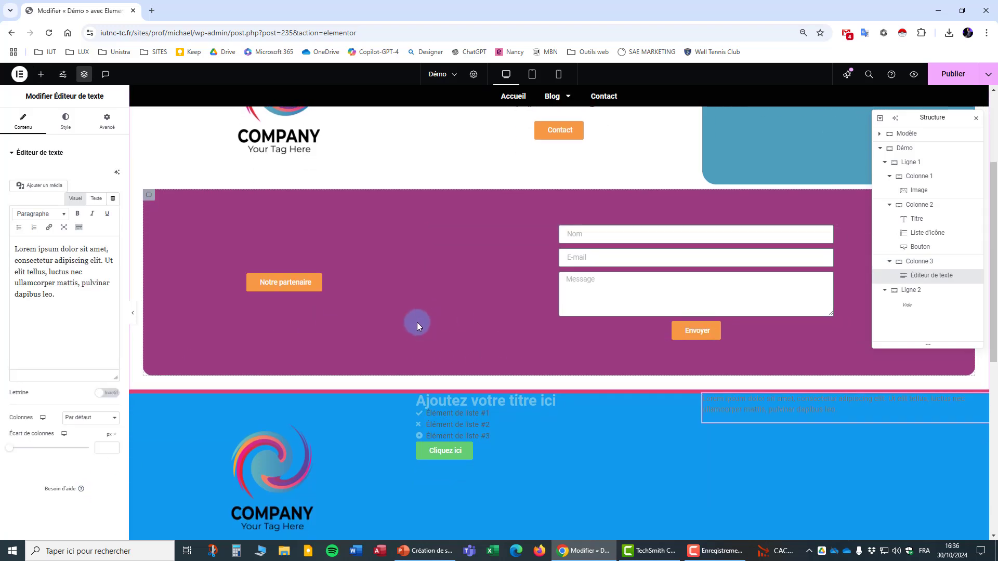
scroll(425, 329, down, 1)
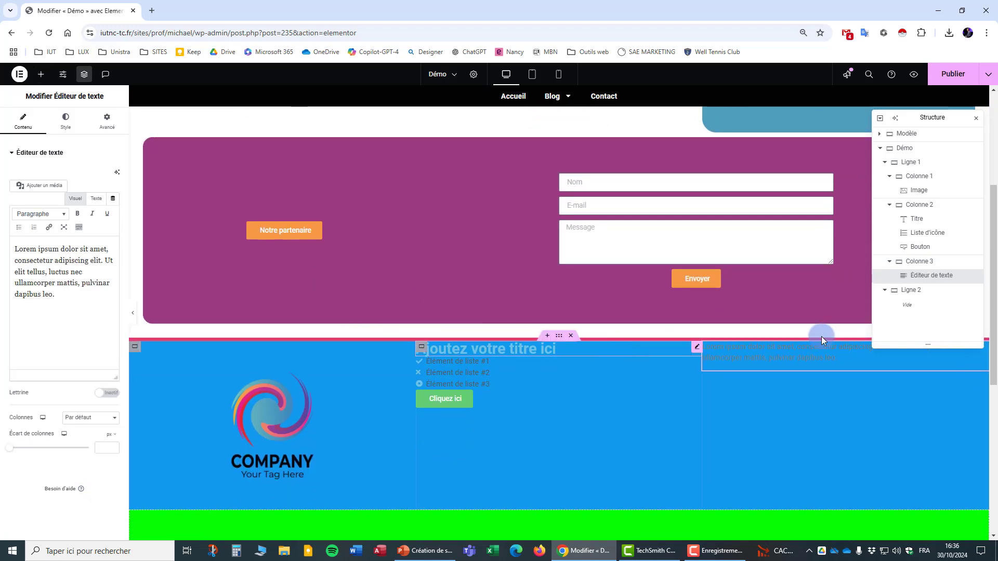
Step: Add a Bouton widget inside the green Ligne 2 container
click(924, 295)
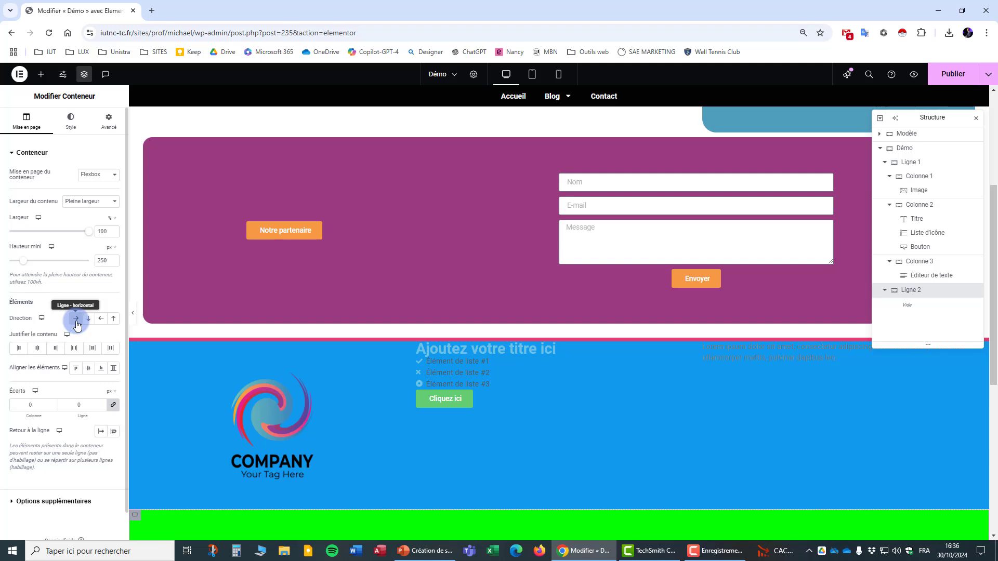
scroll(173, 362, down, 1)
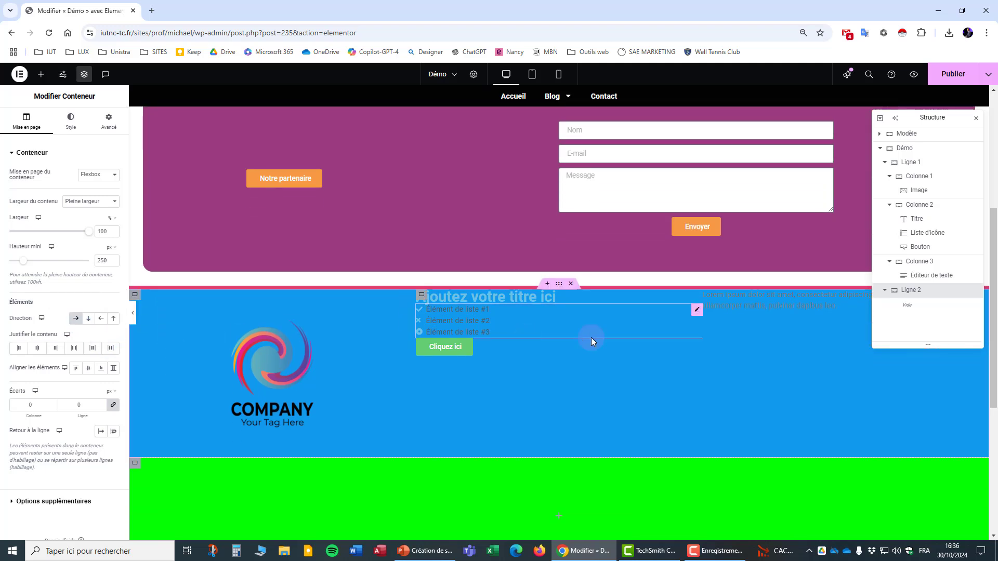
click(886, 289)
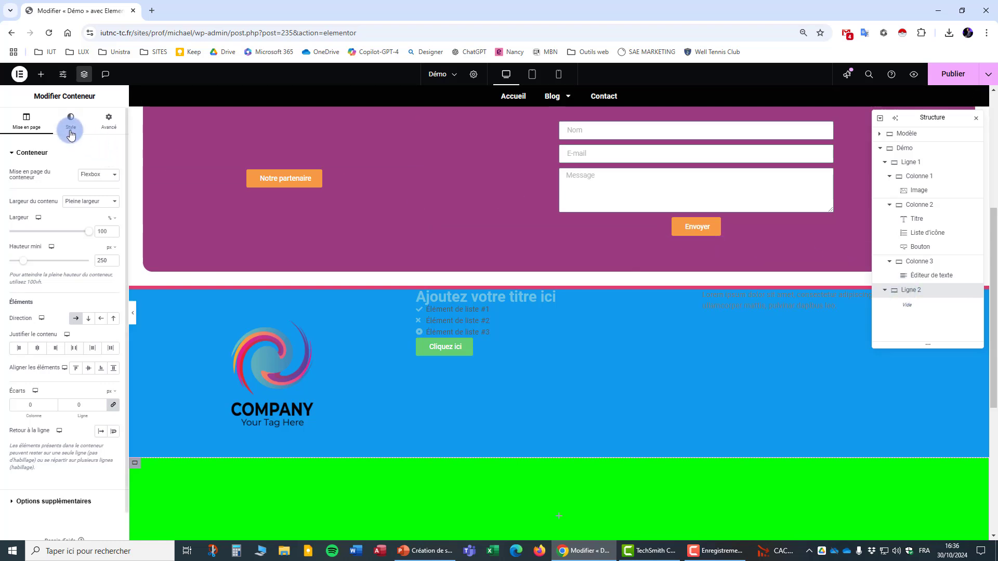
click(41, 76)
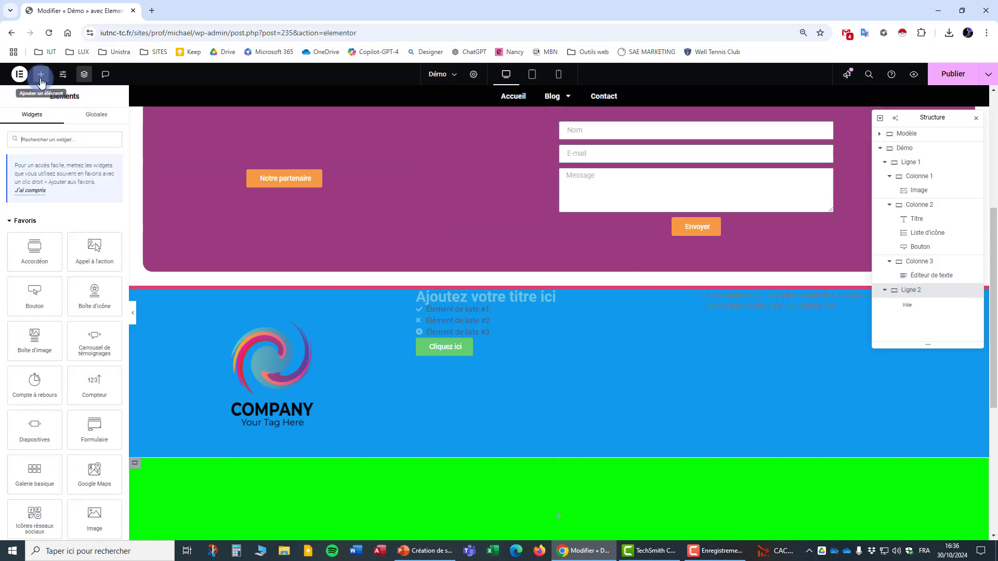
click(37, 292)
scroll(144, 351, down, 1)
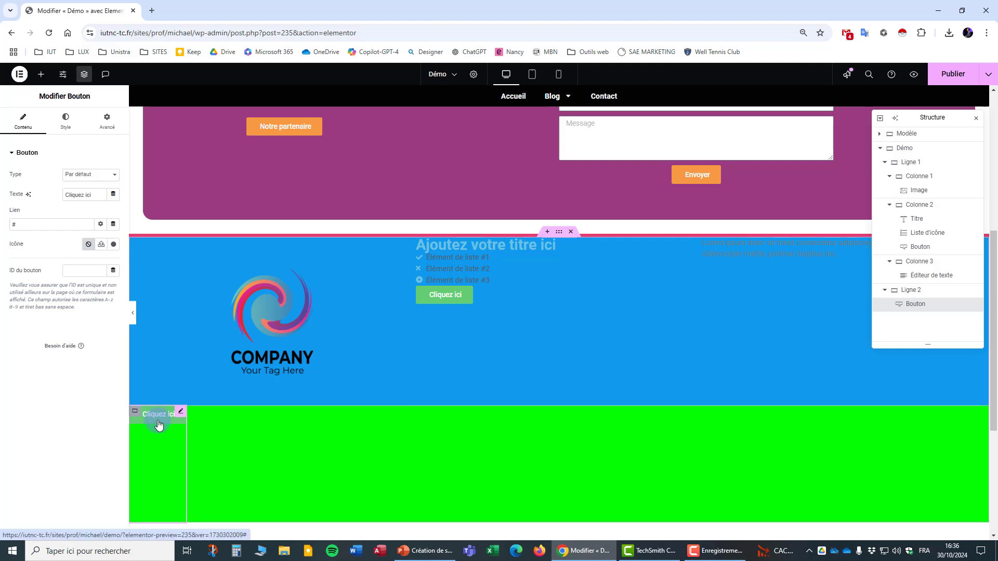
Step: Add a Formulaire widget after the button in Ligne 2 and close the Structure view
click(41, 74)
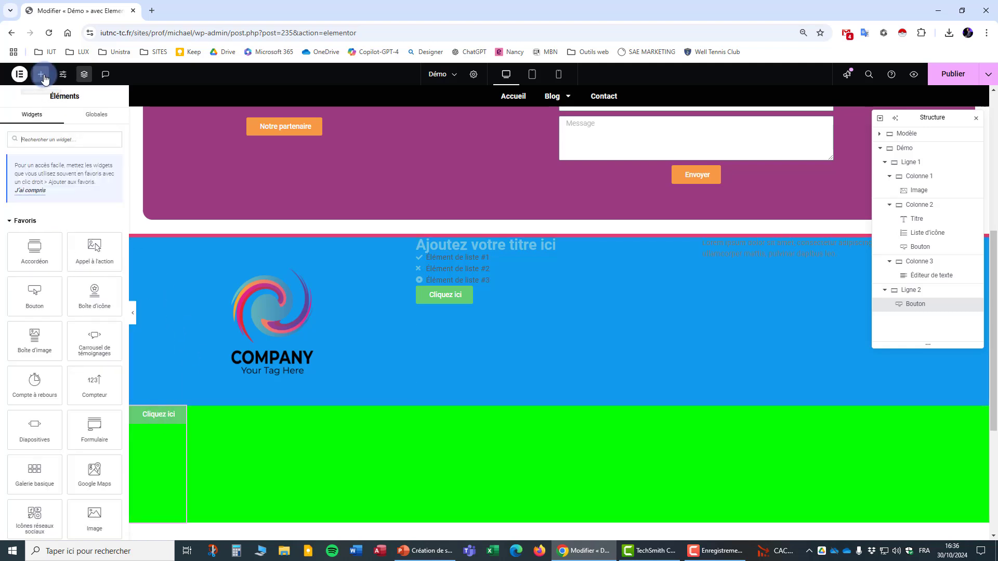
scroll(73, 363, down, 2)
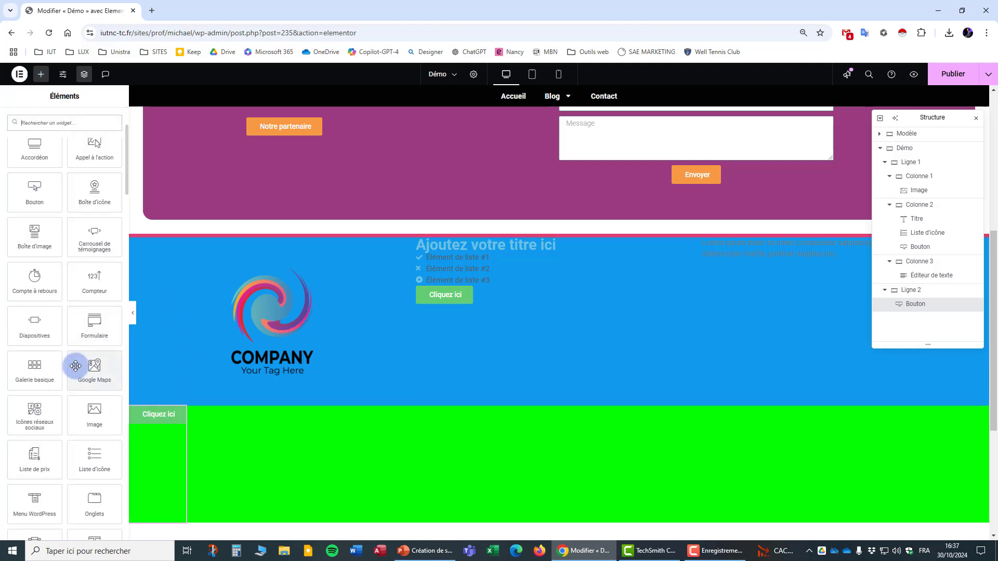
click(89, 329)
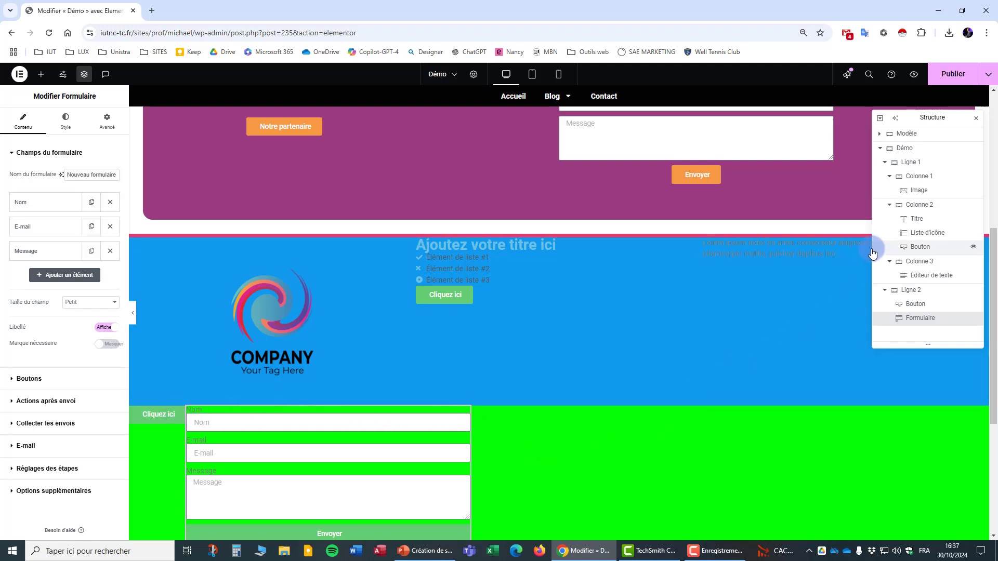
click(975, 118)
scroll(736, 342, down, 1)
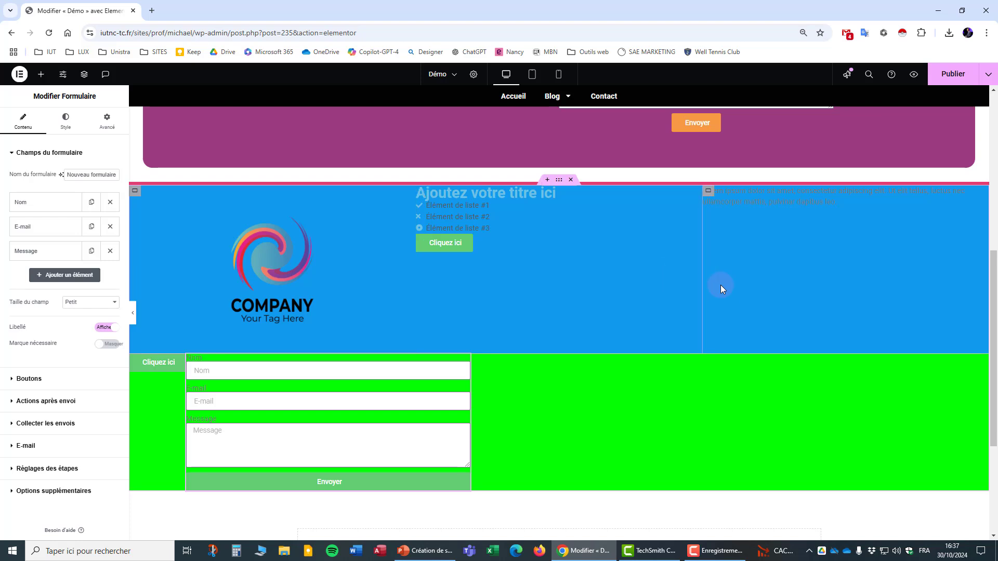
Step: Set the width of the first column container, holding the COMPANY logo, to 33.33%
click(135, 193)
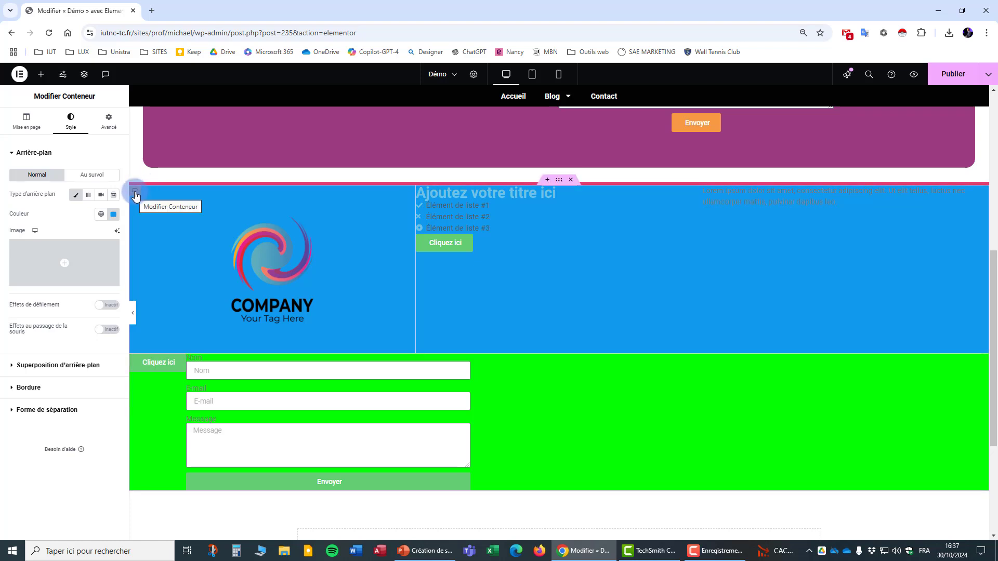
click(26, 121)
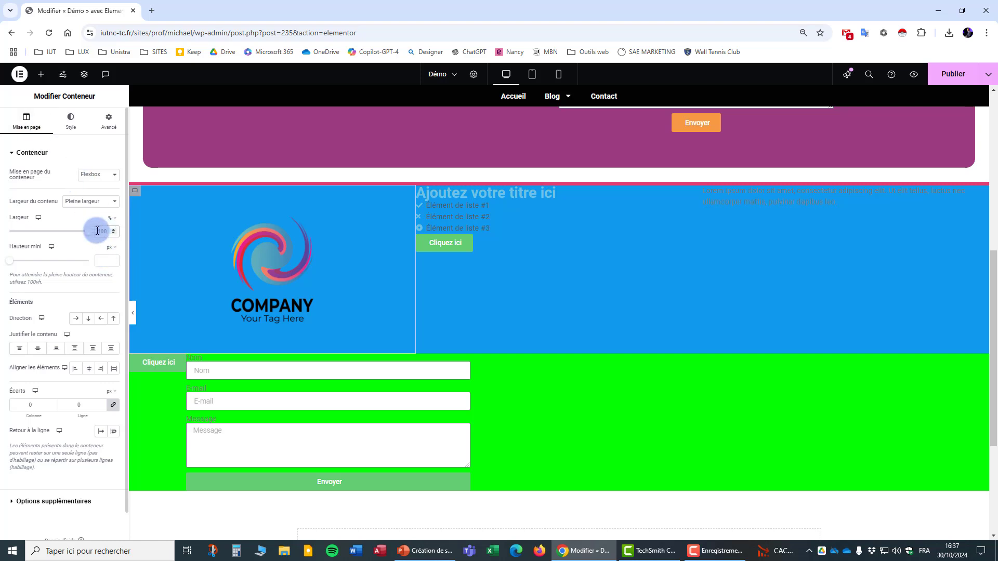
text(33.33)
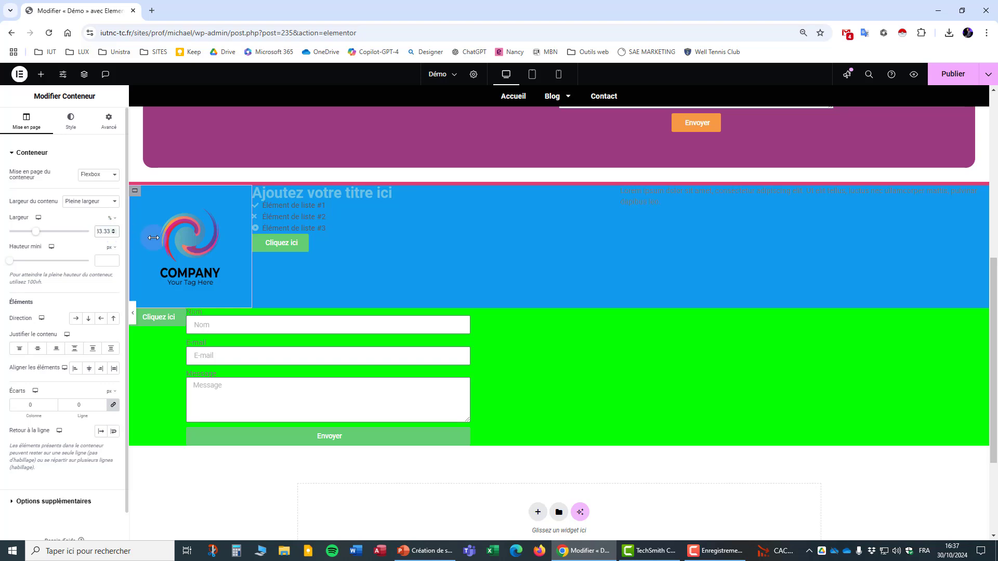
Step: Set the width of the second column container, holding the title, icon list and button, to 33.33%
click(260, 195)
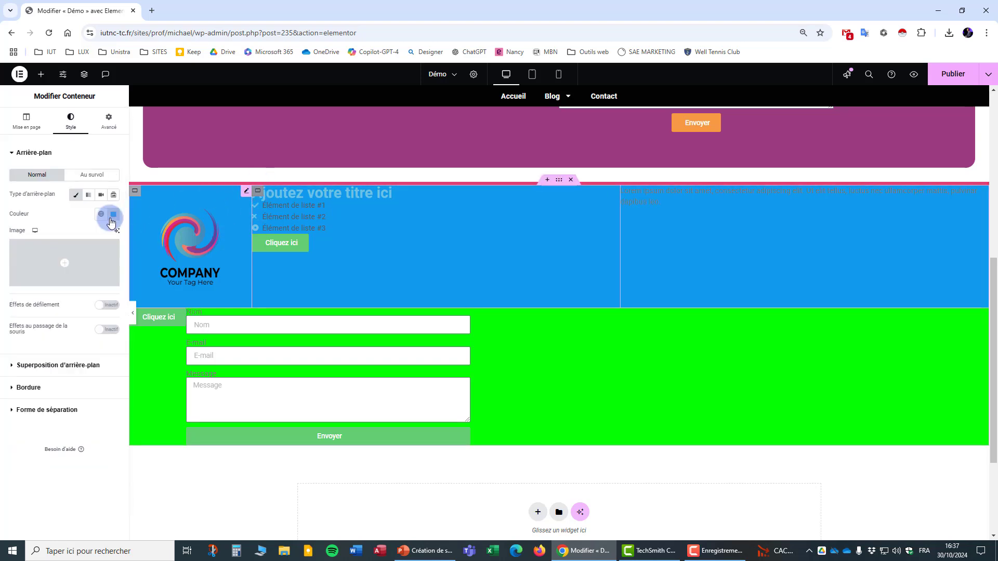
click(26, 126)
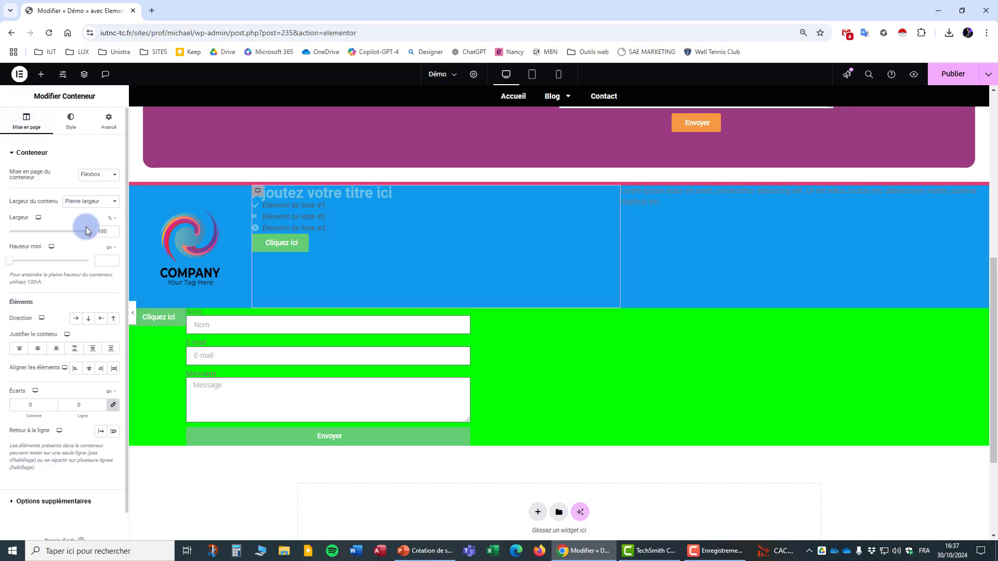
double_click(106, 231)
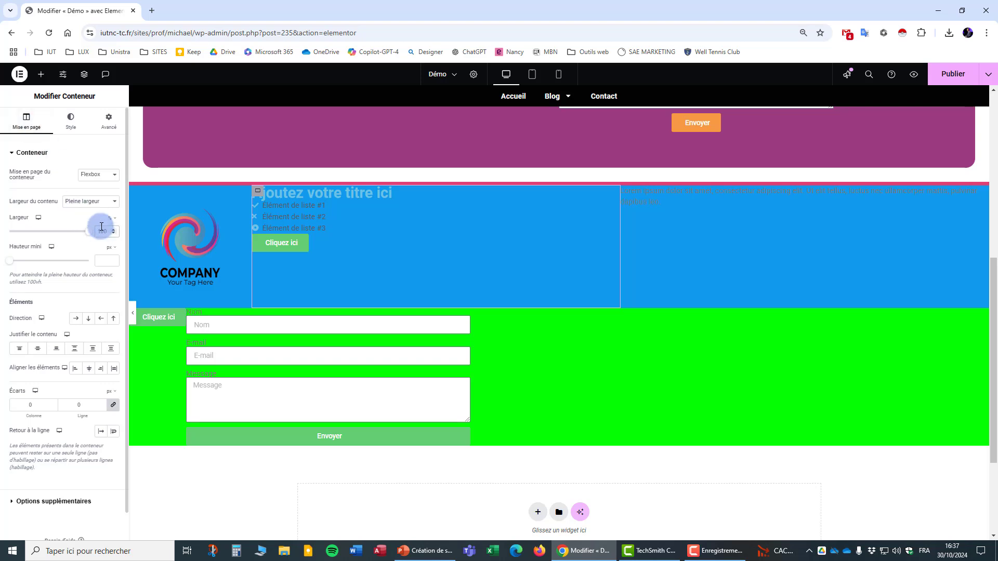
text(33.33)
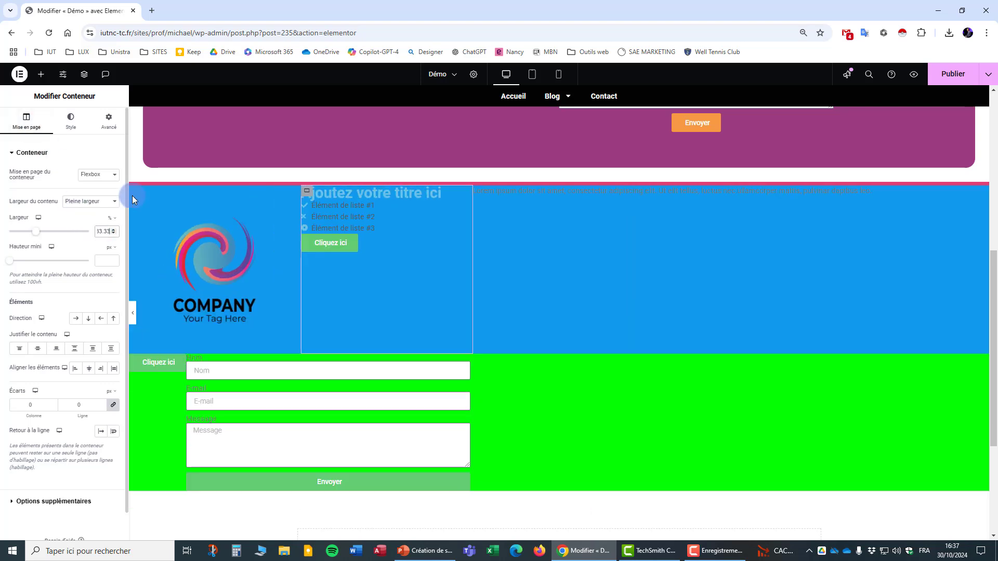
Step: Set the width of the third column container in the blue row, holding the text paragraph, to 33.33%
click(479, 192)
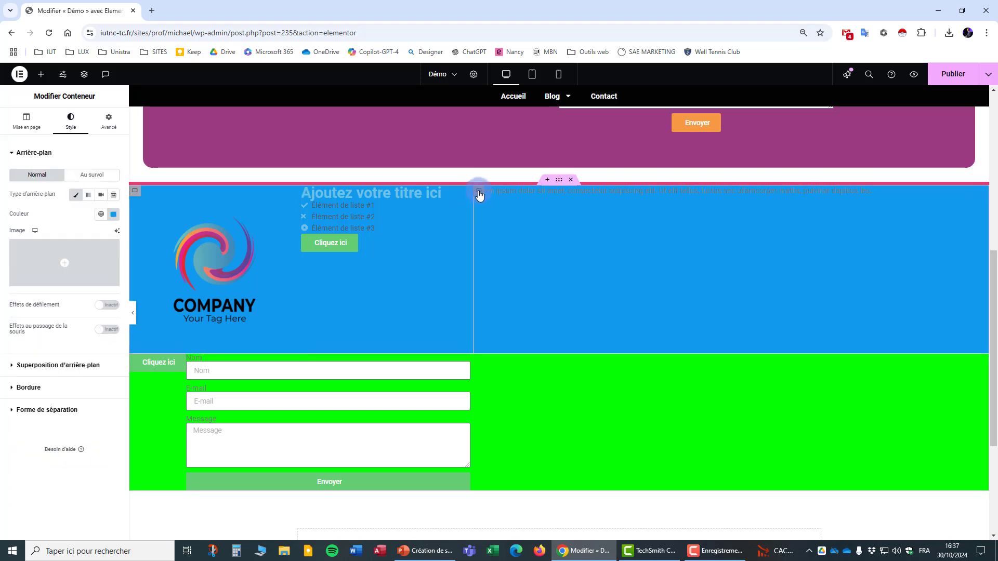
click(27, 131)
click(105, 234)
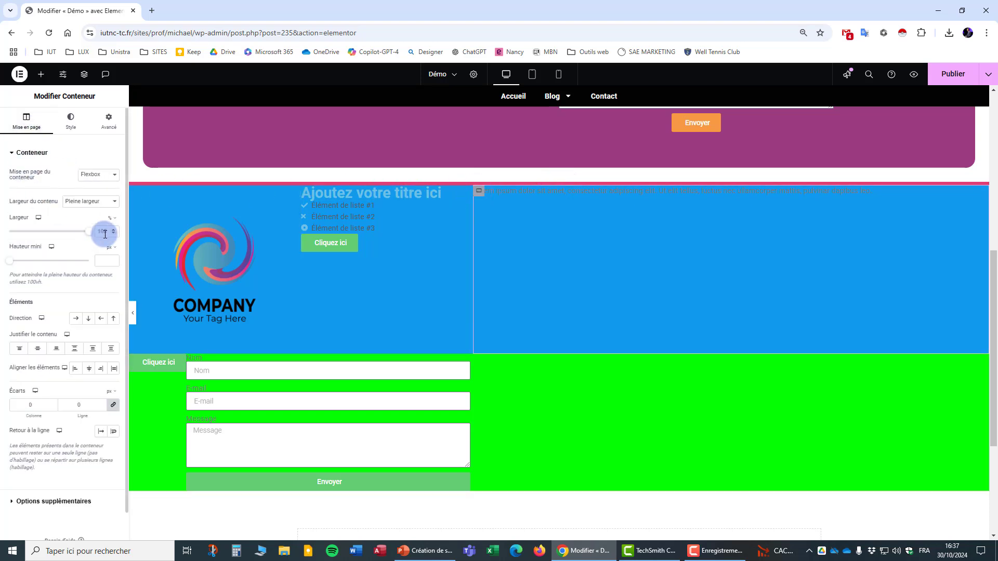
text(33.33)
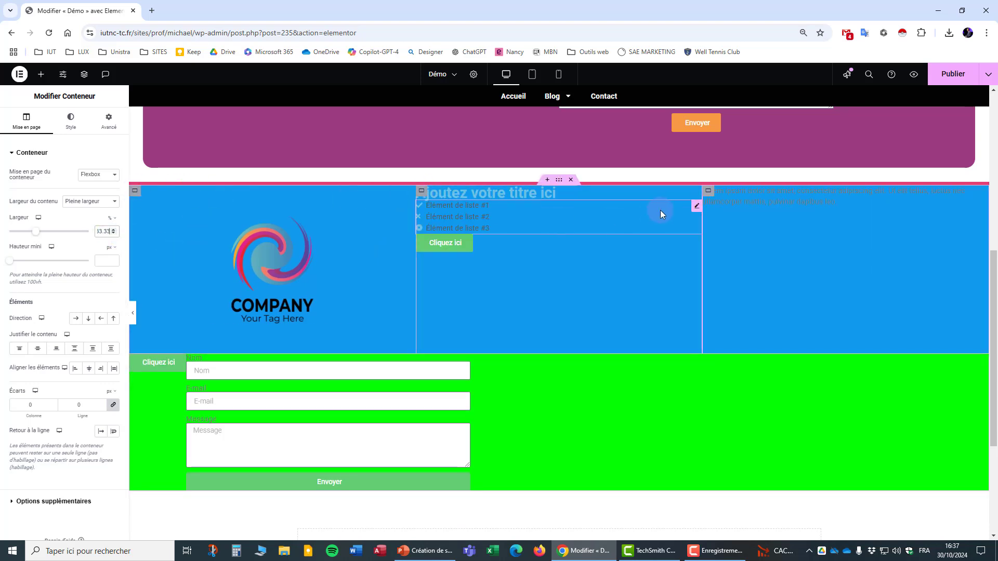
click(708, 192)
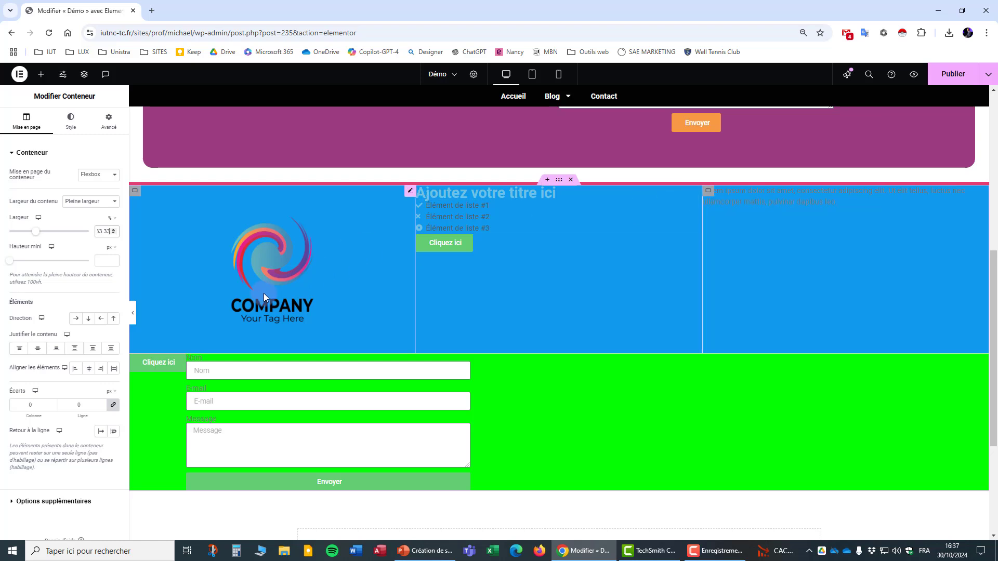
click(421, 193)
Step: Give the button in the green Ligne 2 container a Personnalisé width of 33.33%
scroll(207, 405, down, 3)
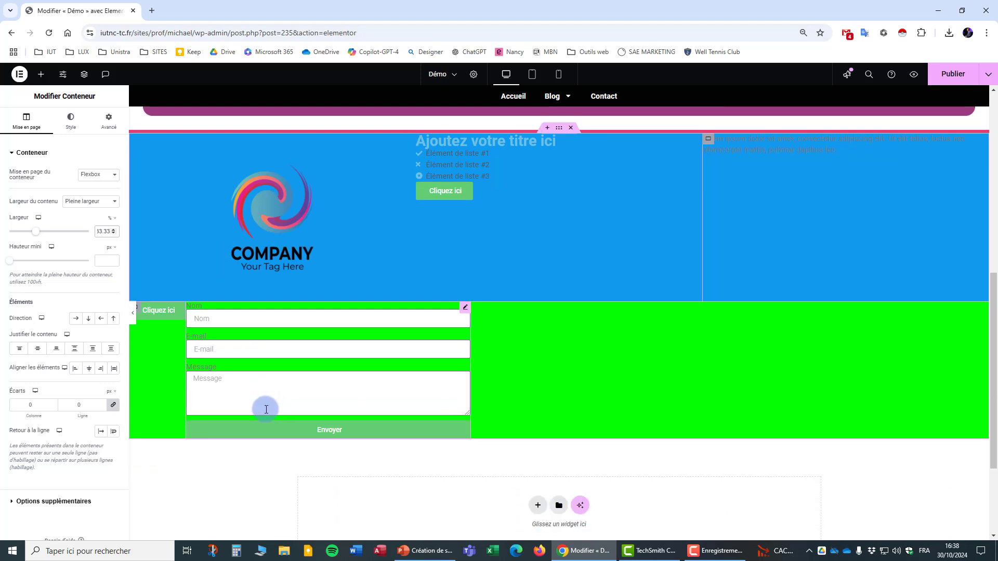
scroll(152, 264, up, 1)
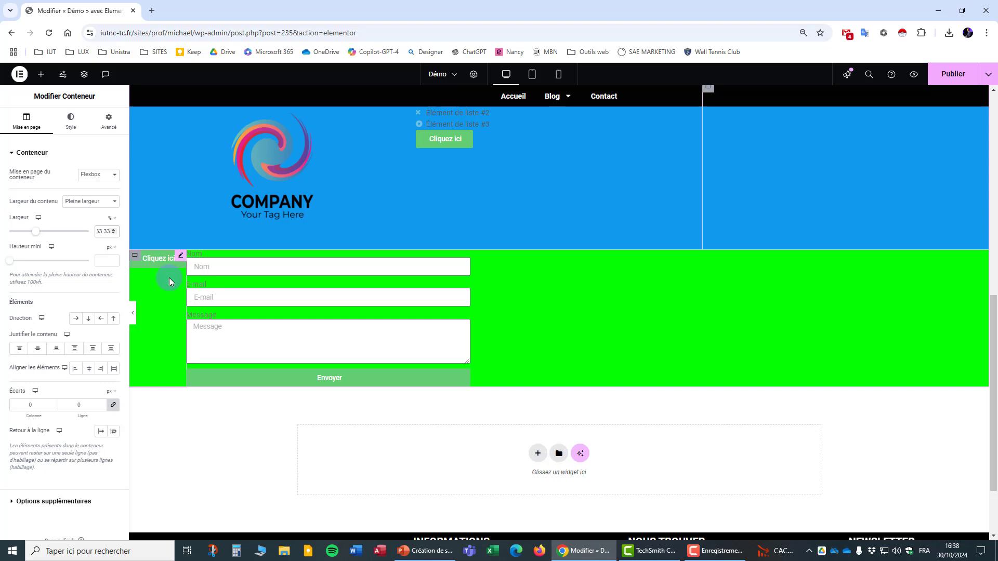
click(135, 259)
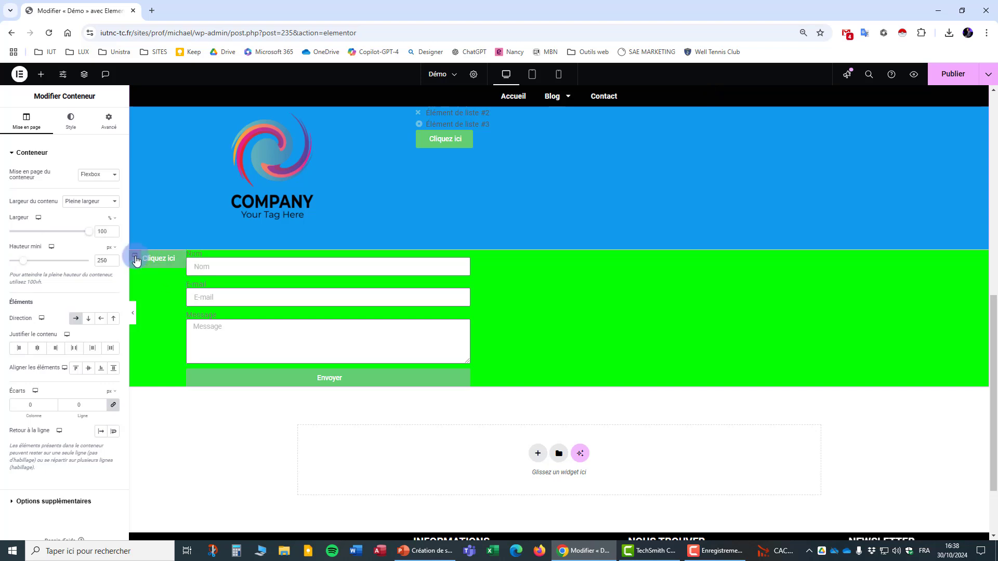
click(144, 263)
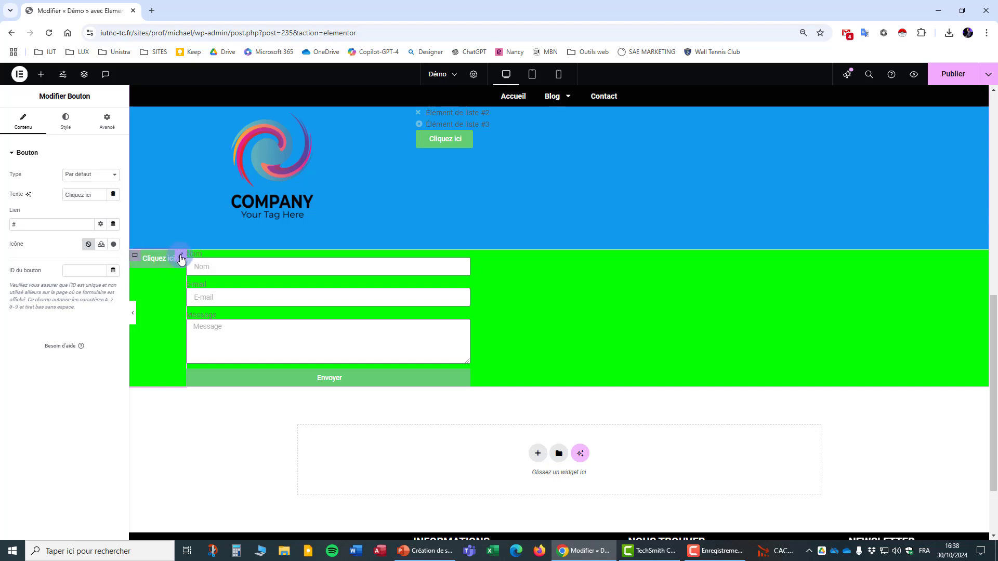
click(107, 121)
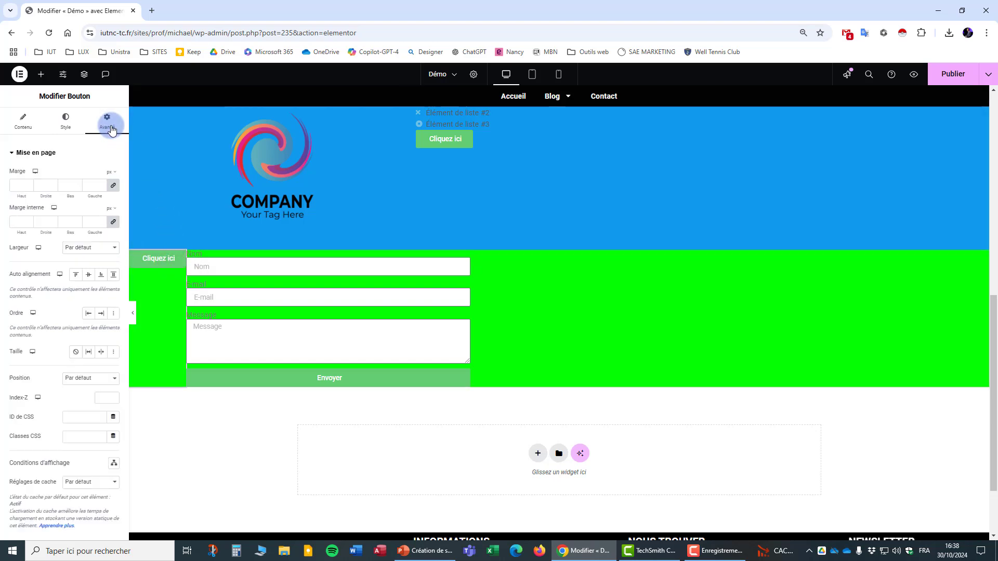
click(111, 248)
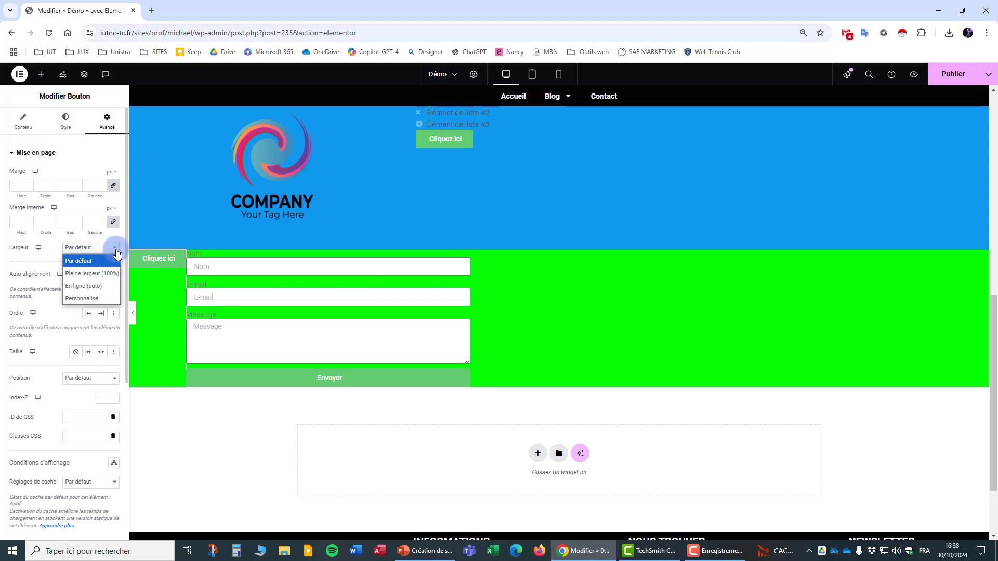
click(98, 297)
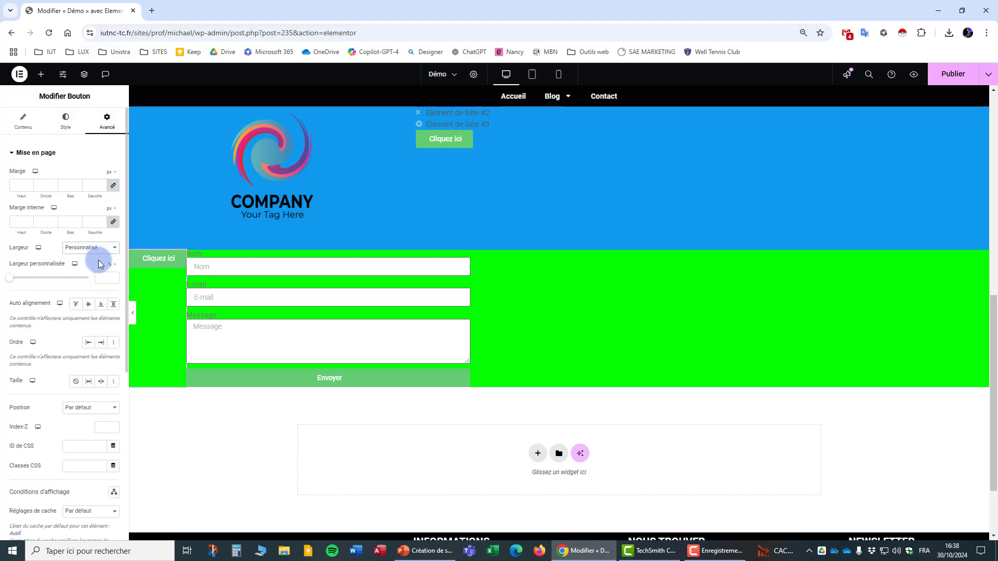
click(101, 279)
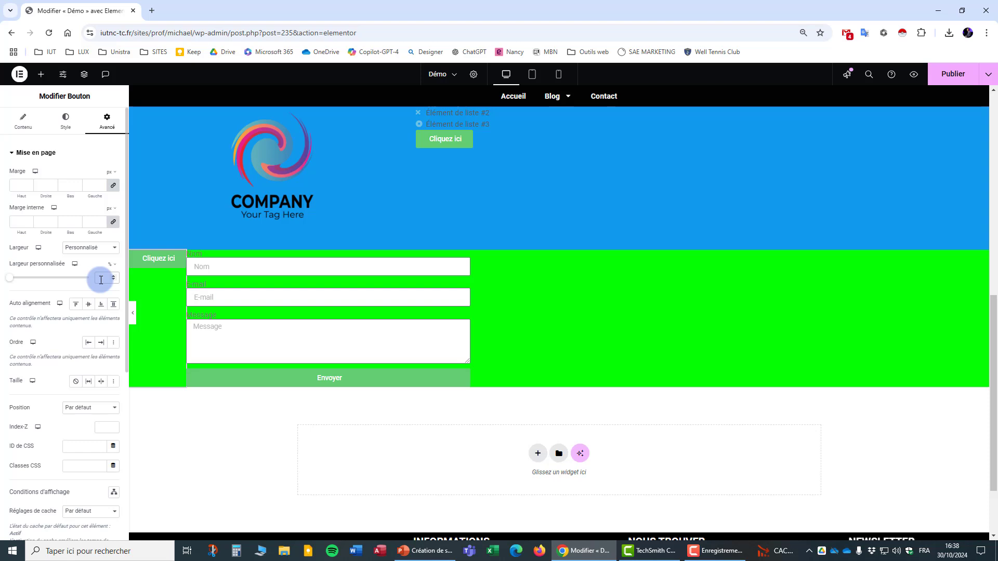
text(33.33)
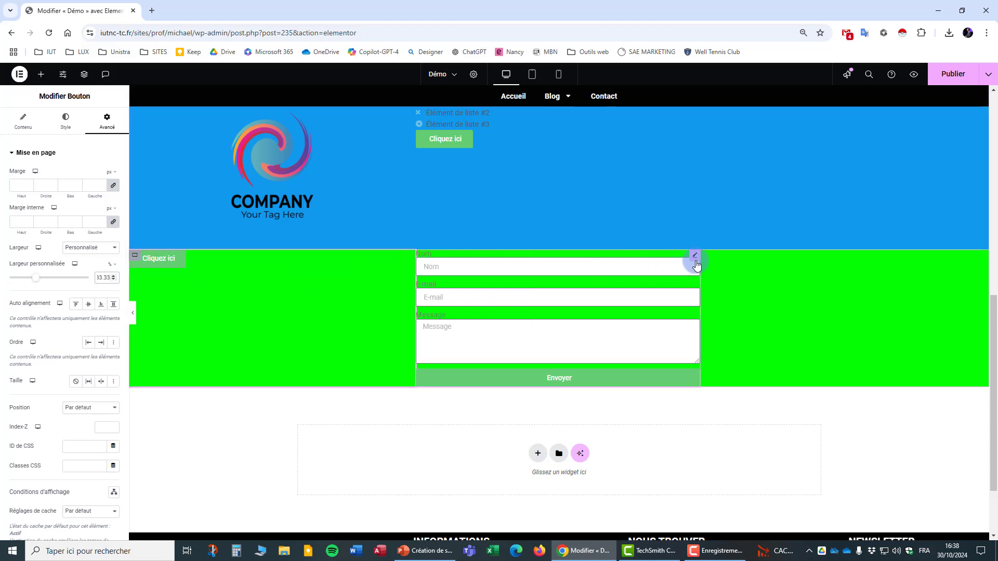
Step: Give the Formulaire widget in the green row a Personnalisé width of 66.66%
click(695, 256)
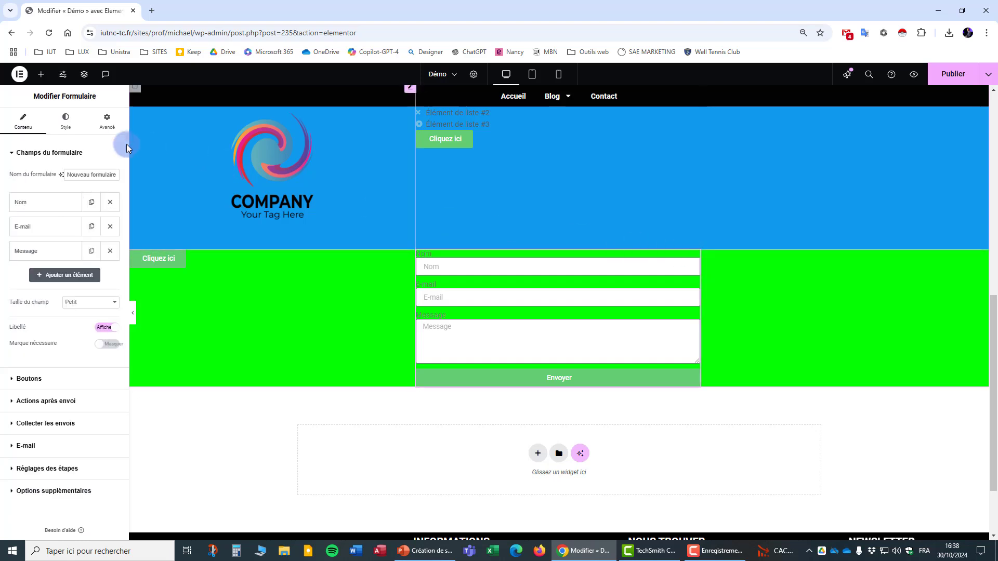
click(107, 121)
click(115, 249)
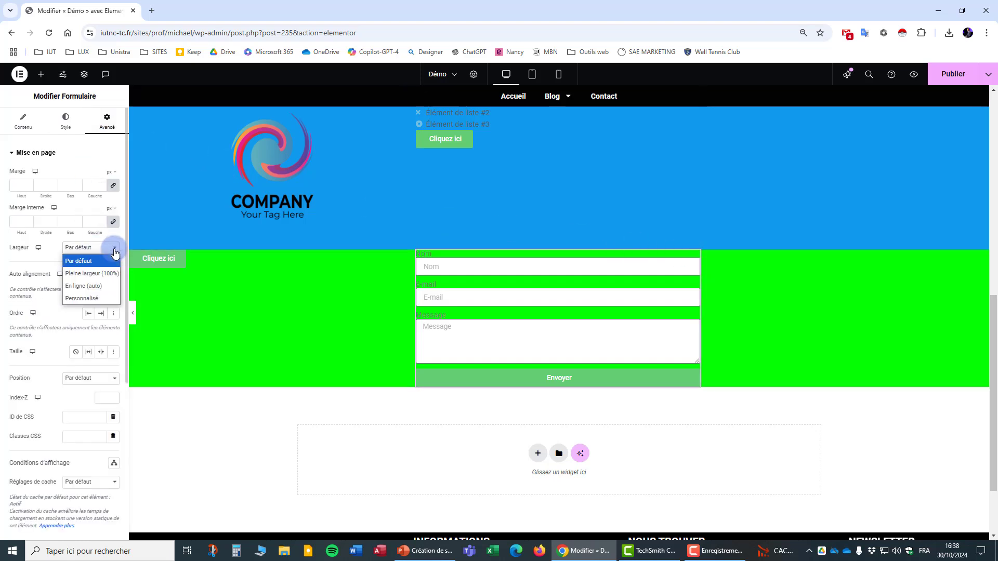
click(90, 302)
click(101, 279)
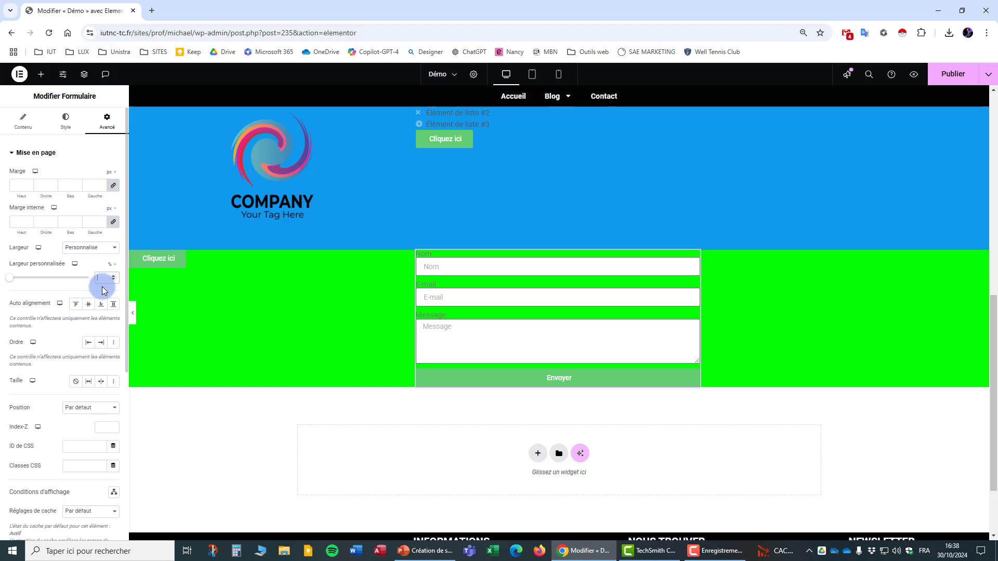
text(66.66)
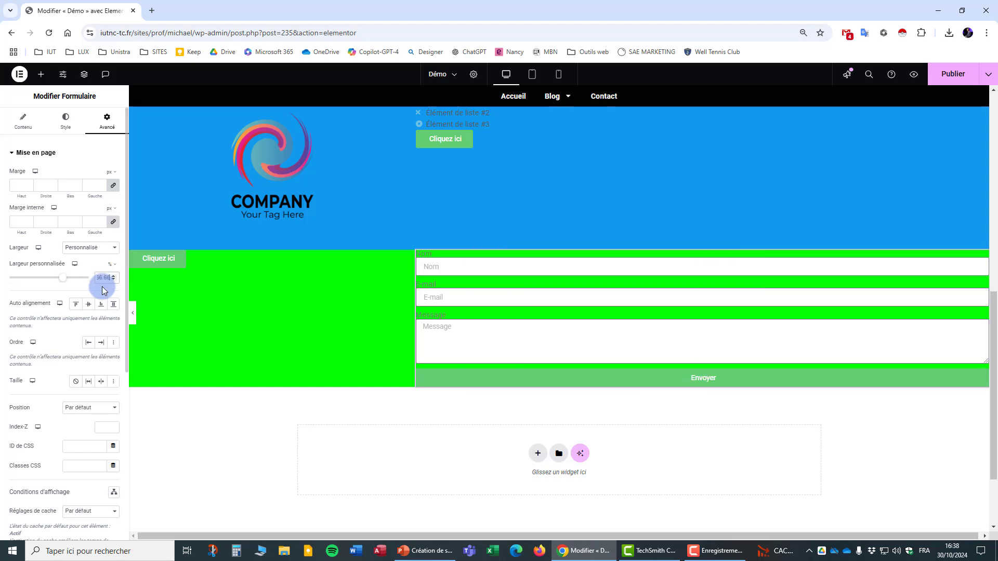
Step: Centre the content of the COMPANY logo column container, both its justification and its item alignment
scroll(306, 316, up, 2)
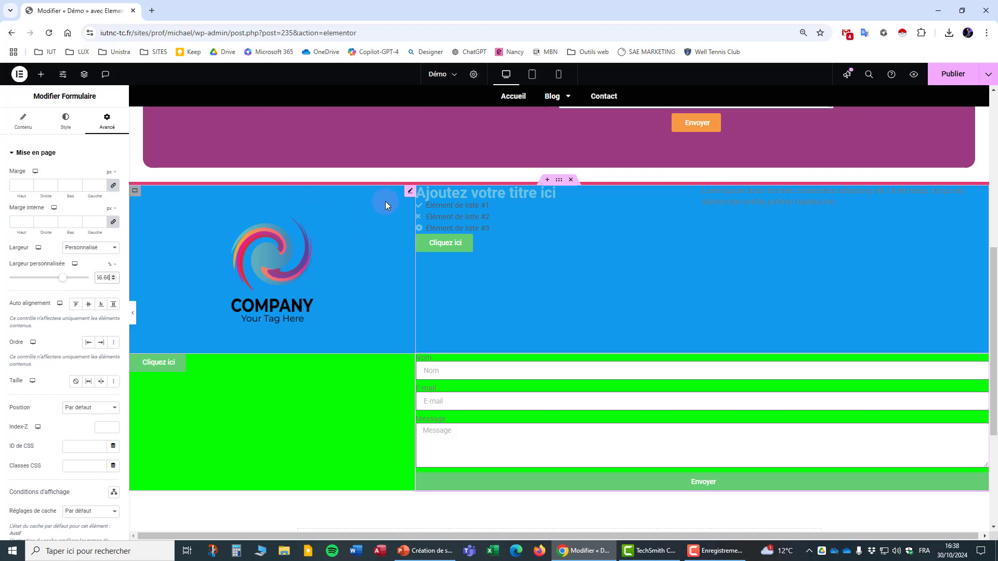
click(135, 192)
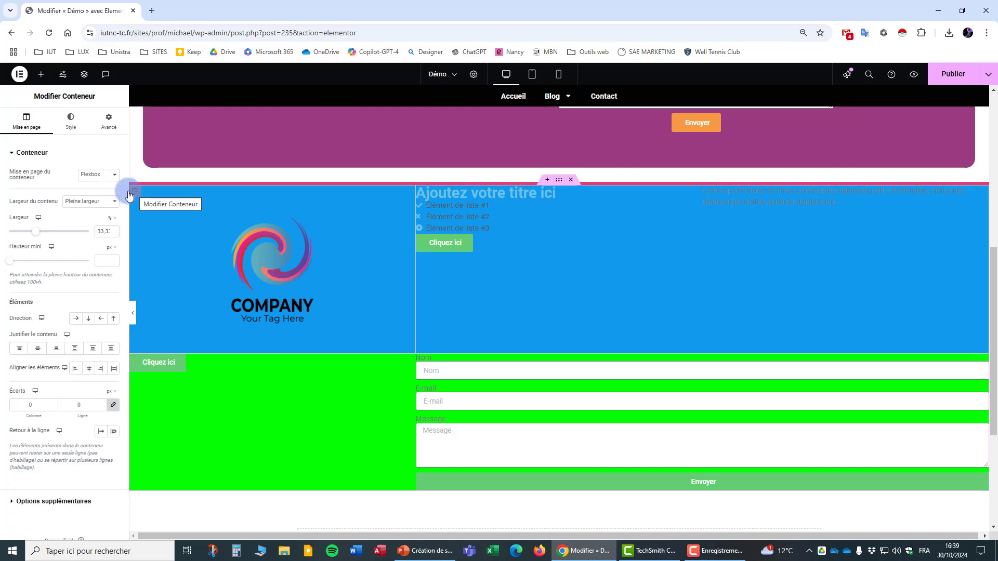
click(38, 349)
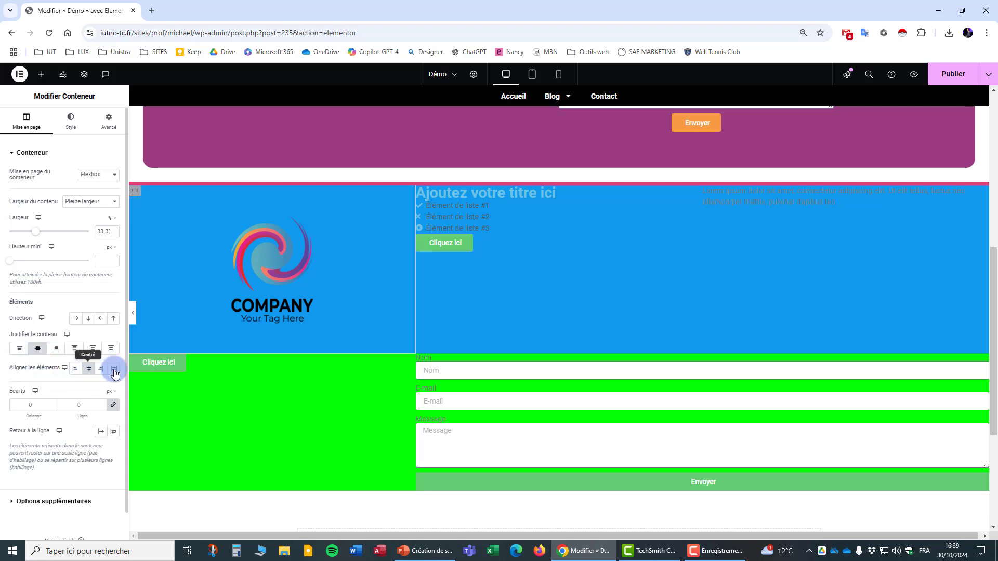
Step: Centre the title, icon list and button vertically and horizontally within the second column container
click(423, 193)
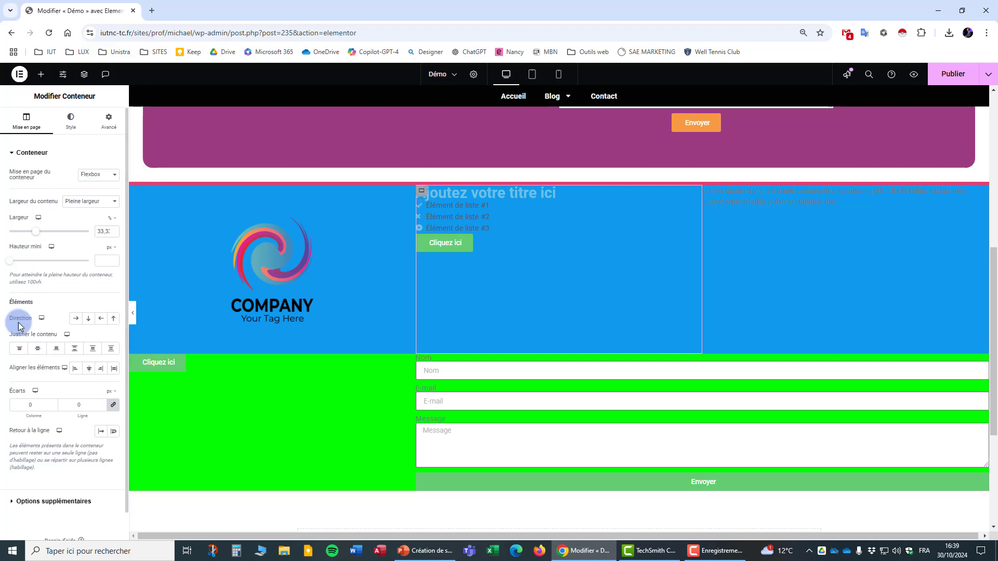
click(37, 350)
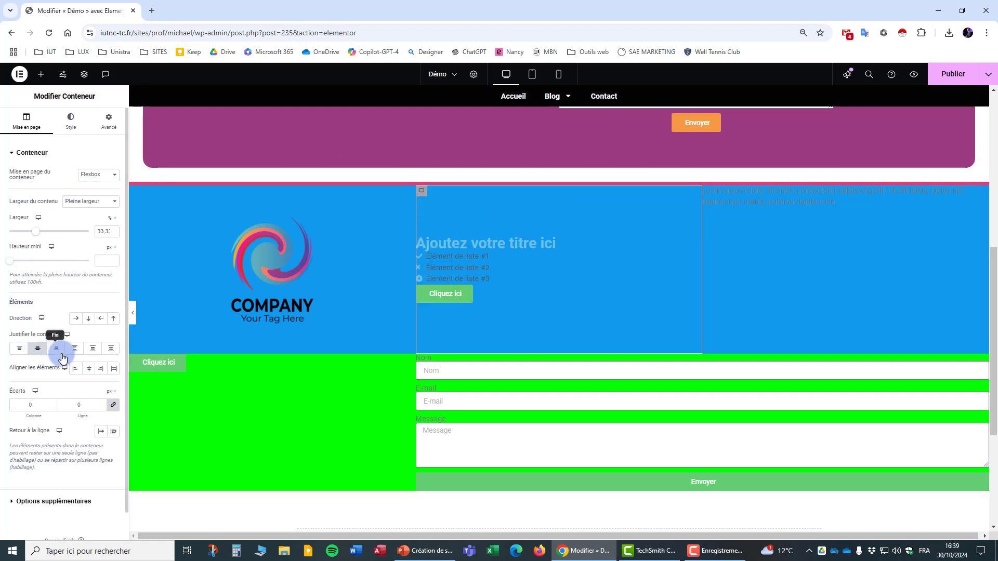
click(90, 369)
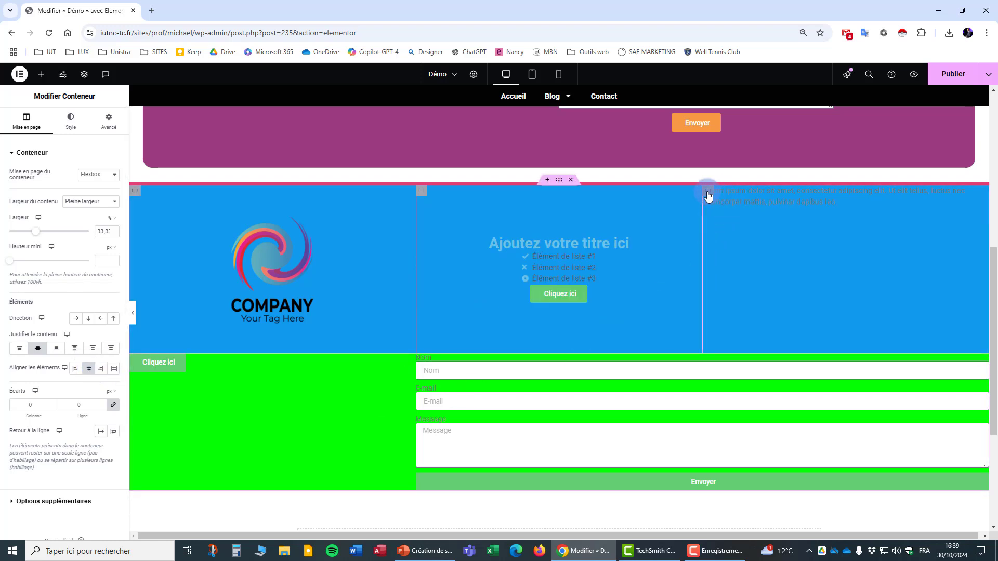
Step: Centre the text paragraph in the third column container by setting content justification and item alignment to Centré
click(708, 194)
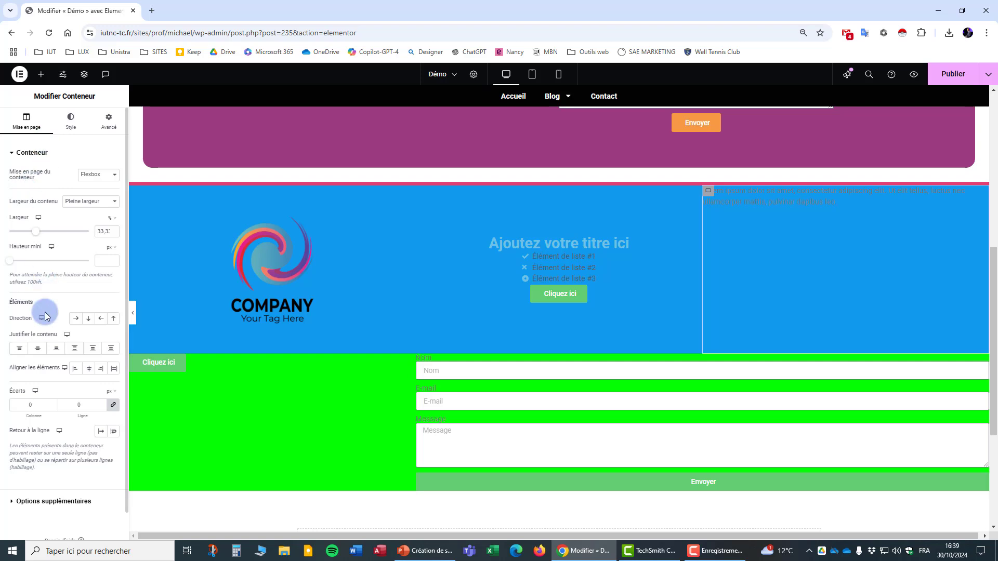
click(42, 354)
click(92, 373)
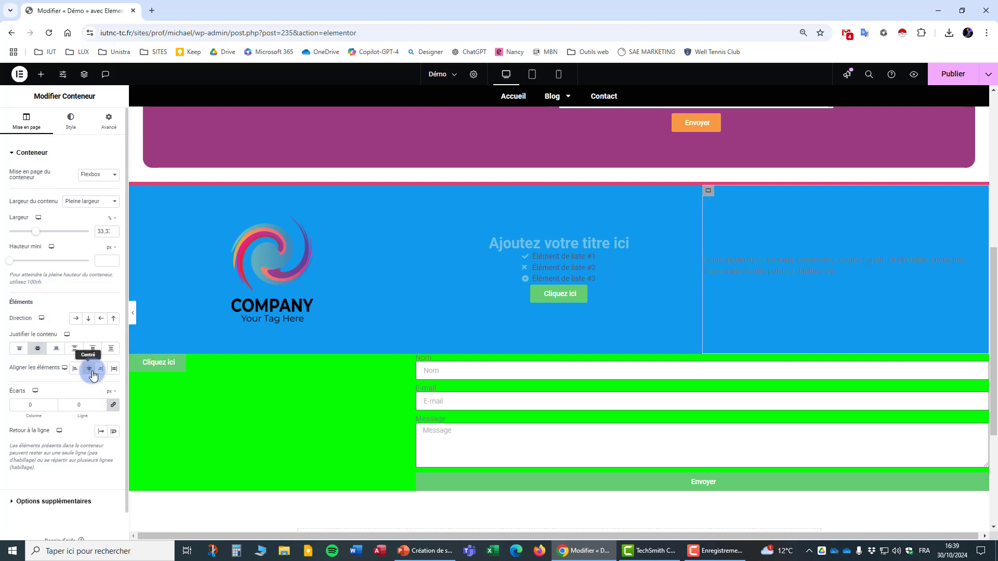
Step: Set content justification and item alignment of the green Ligne 2 container to Centré
scroll(257, 347, down, 1)
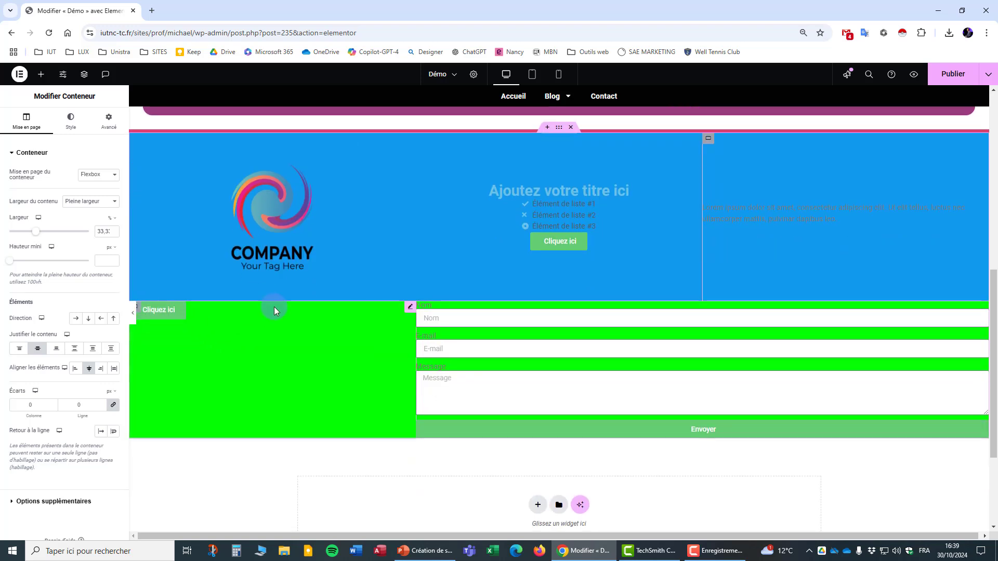
scroll(274, 310, down, 2)
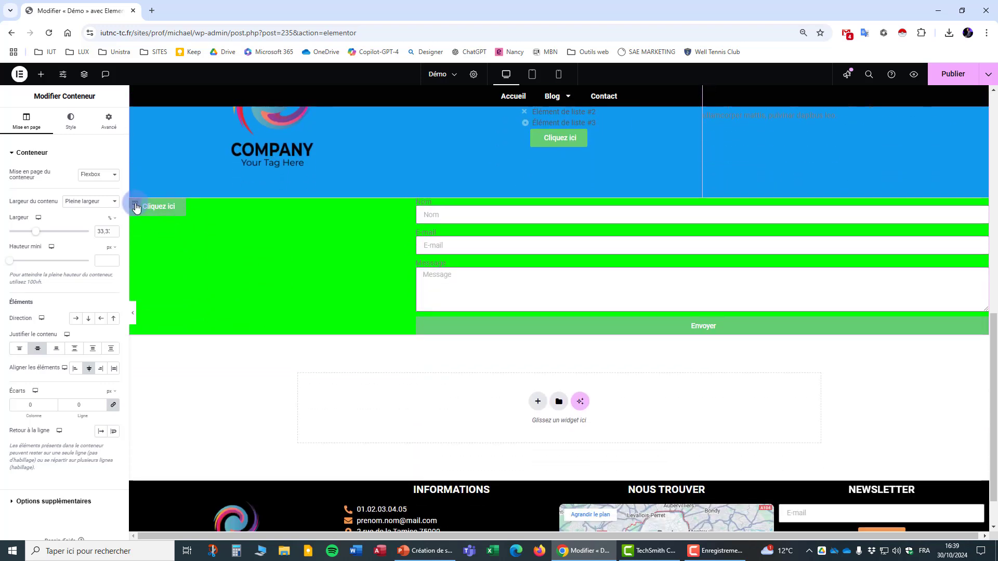
click(137, 208)
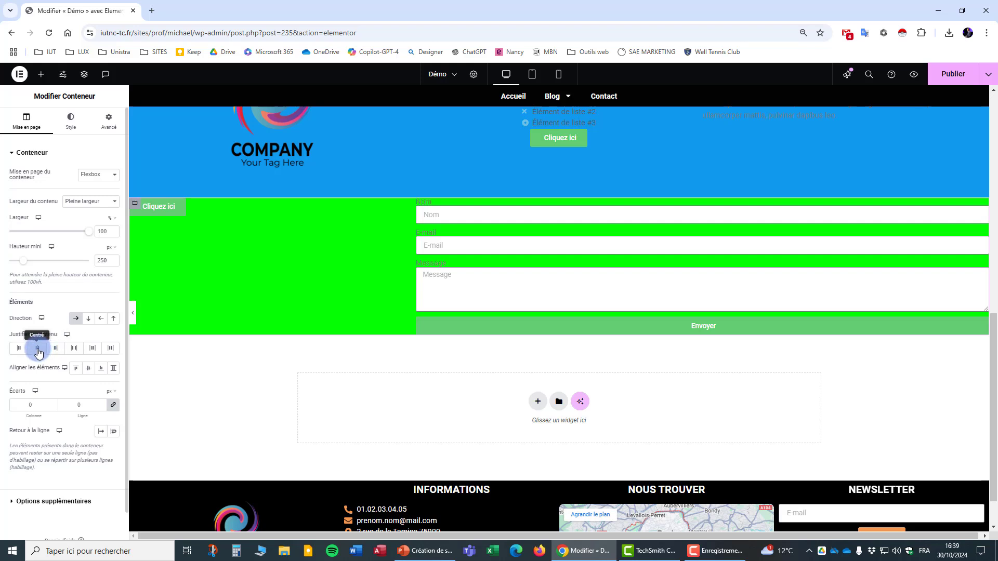
click(88, 369)
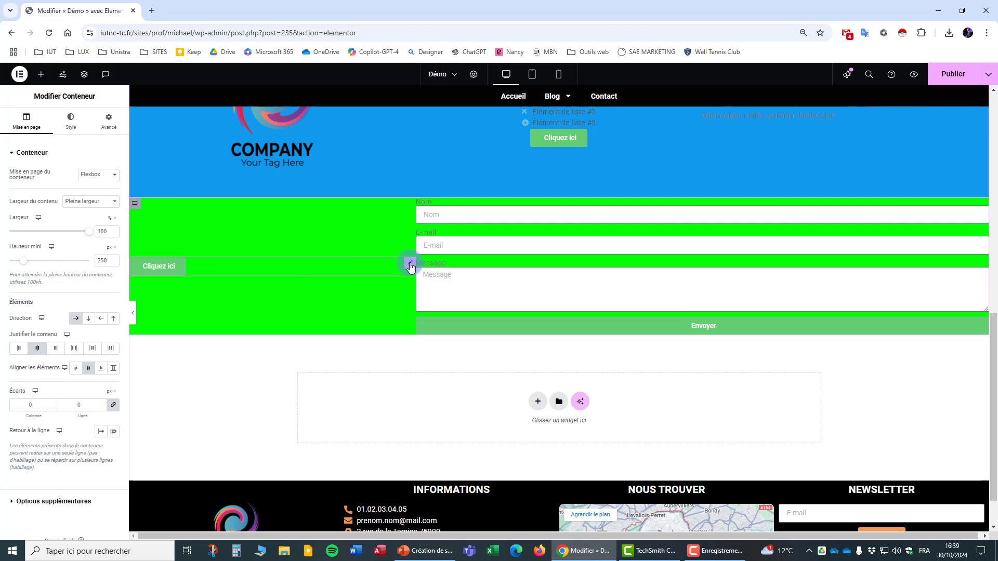
Step: Set the position of the Cliquez ici button in the green row to centred
click(410, 265)
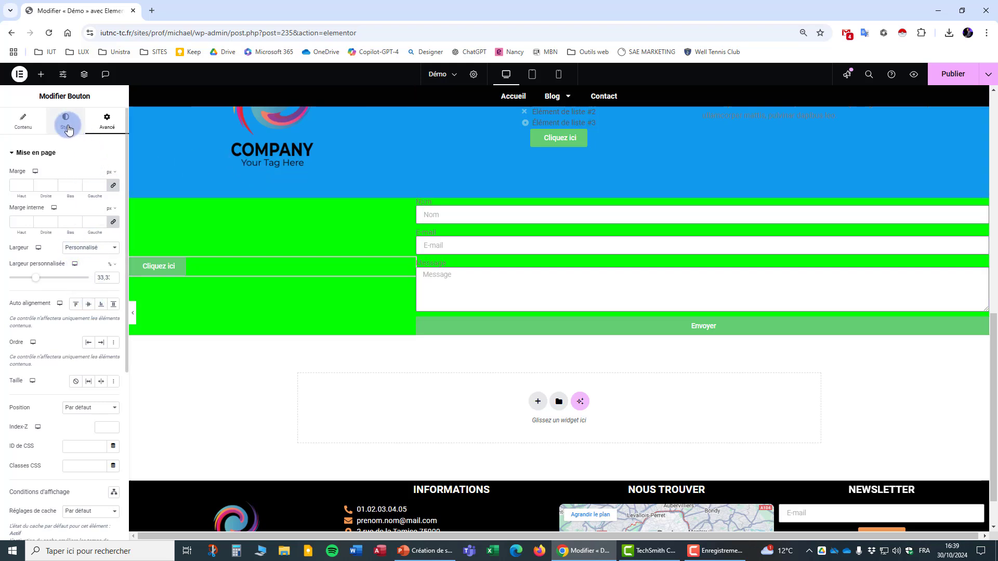
click(67, 127)
click(89, 176)
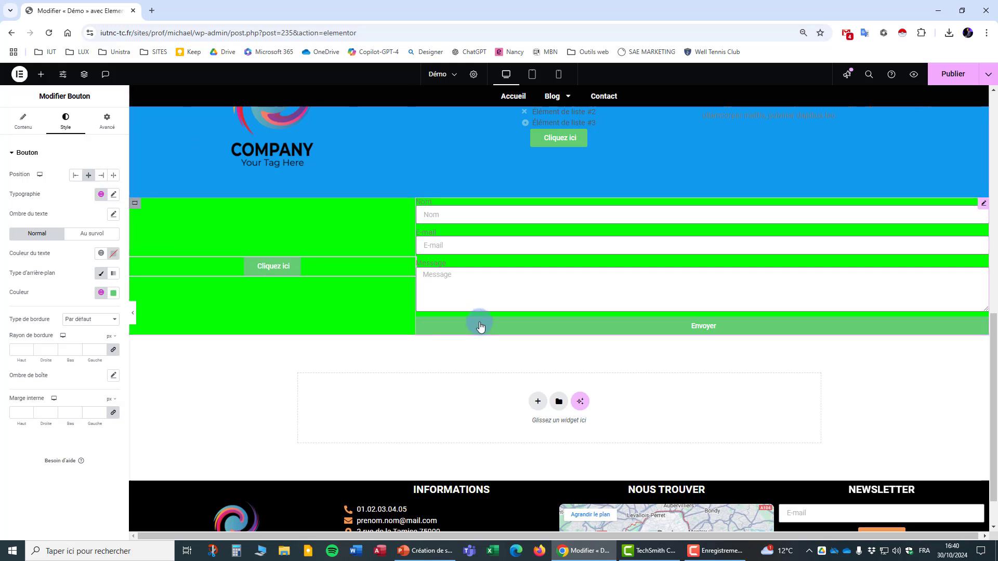
Step: Unlink the margin values of the main parent container around both rows and set its top margin to 50 px
scroll(612, 351, up, 2)
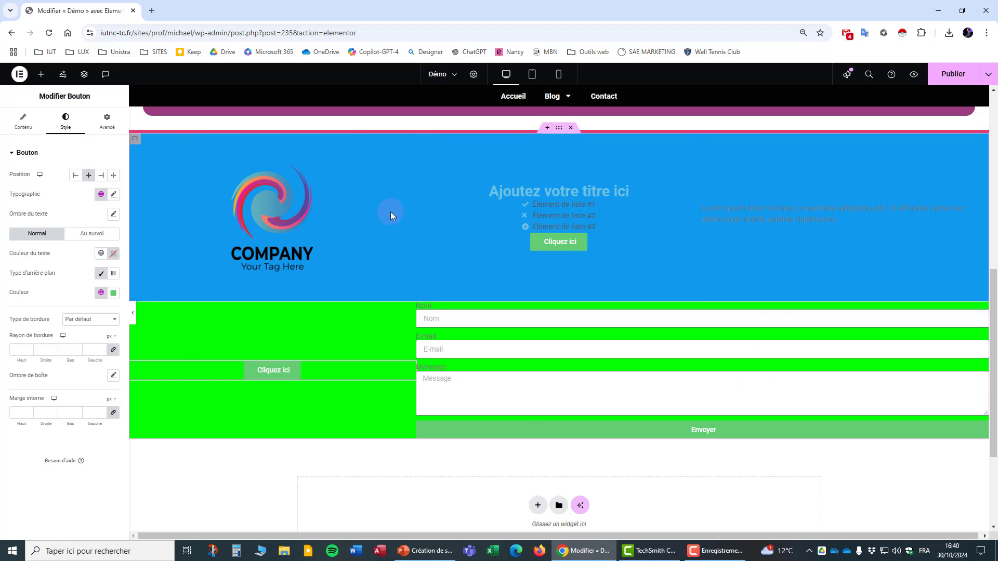
click(559, 133)
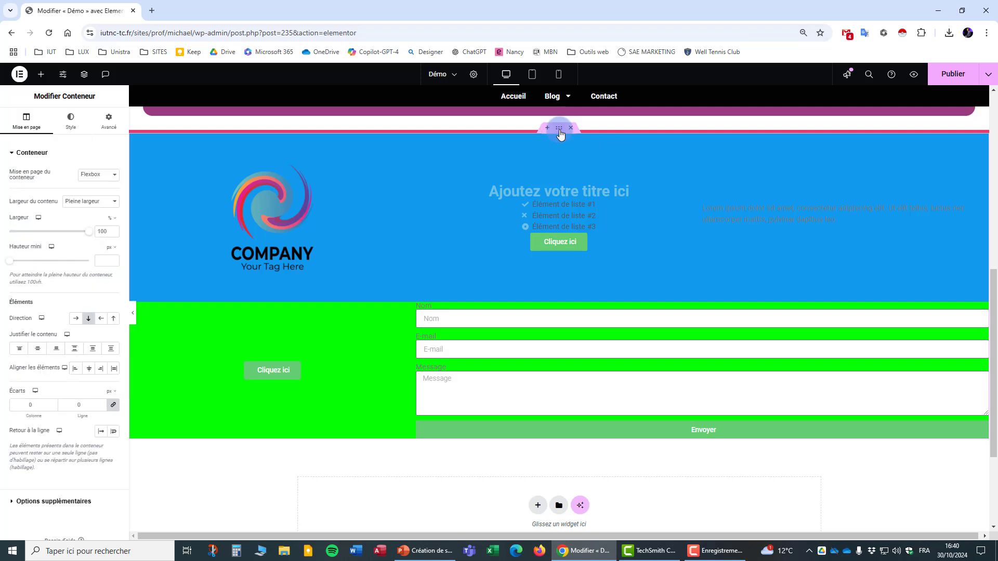
click(110, 123)
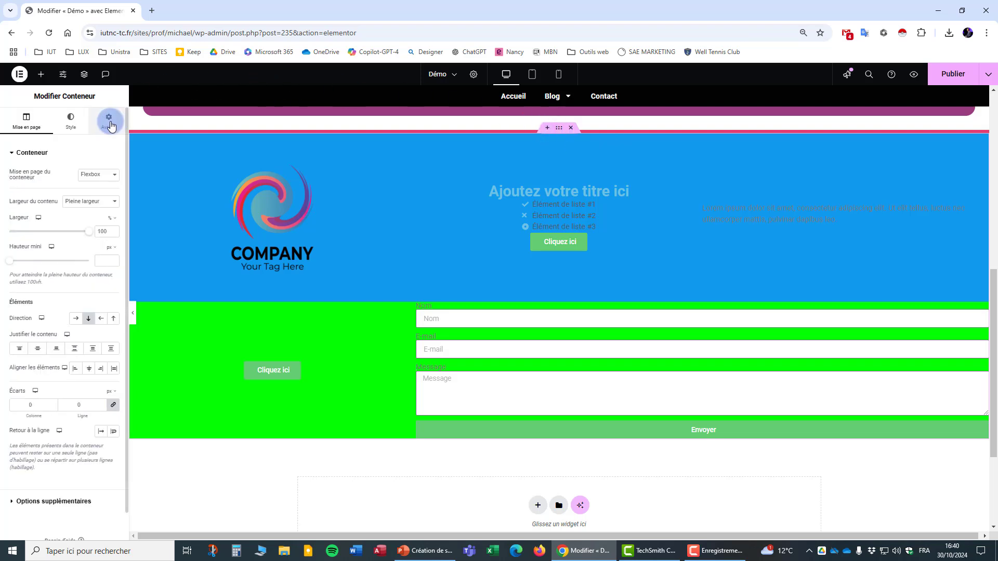
click(560, 129)
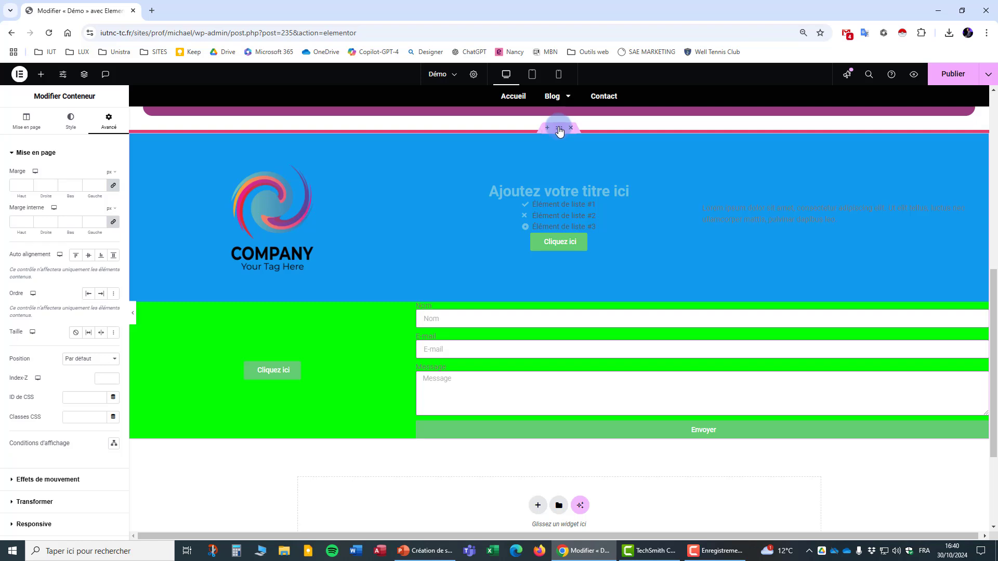
click(65, 224)
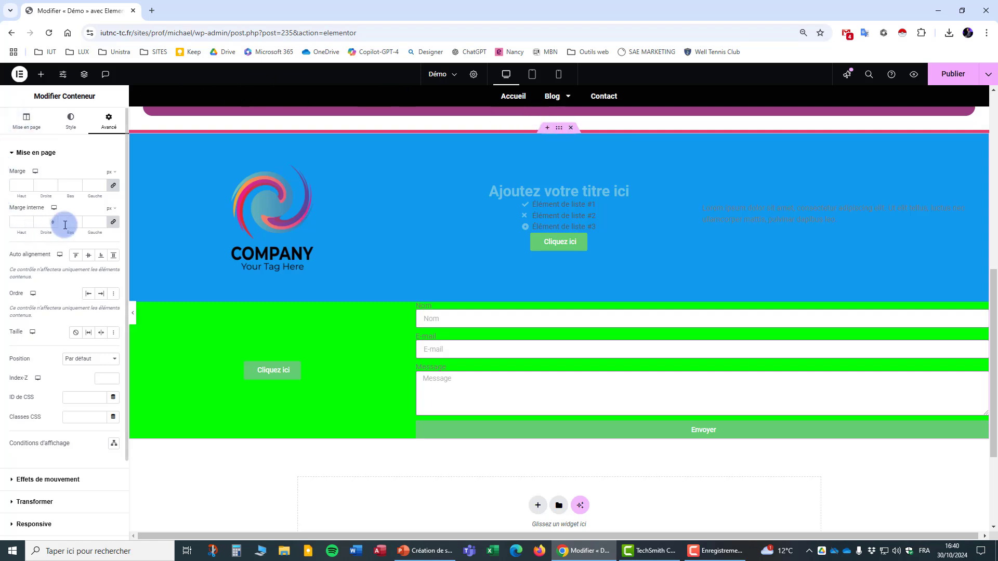
click(18, 183)
click(37, 188)
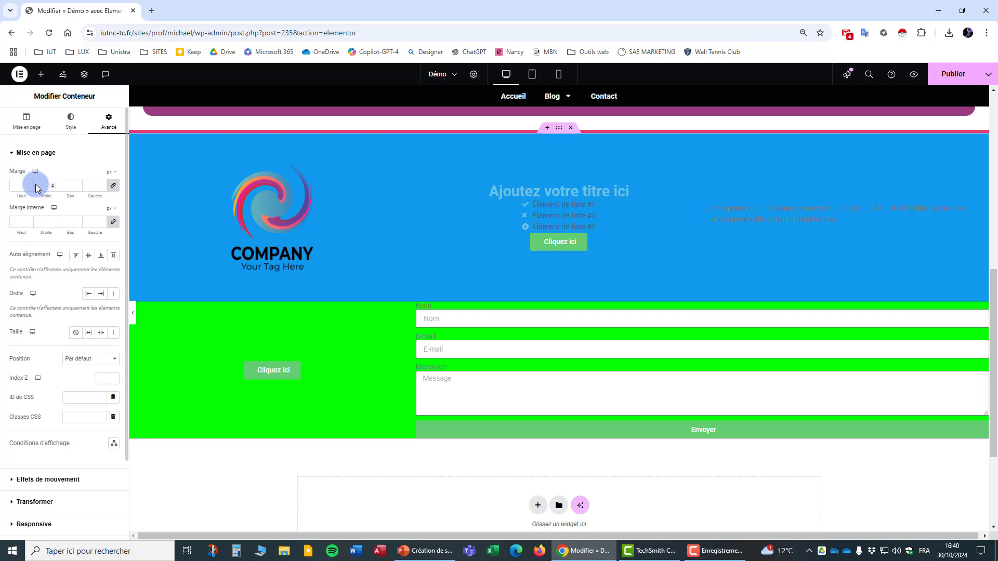
scroll(547, 185, up, 2)
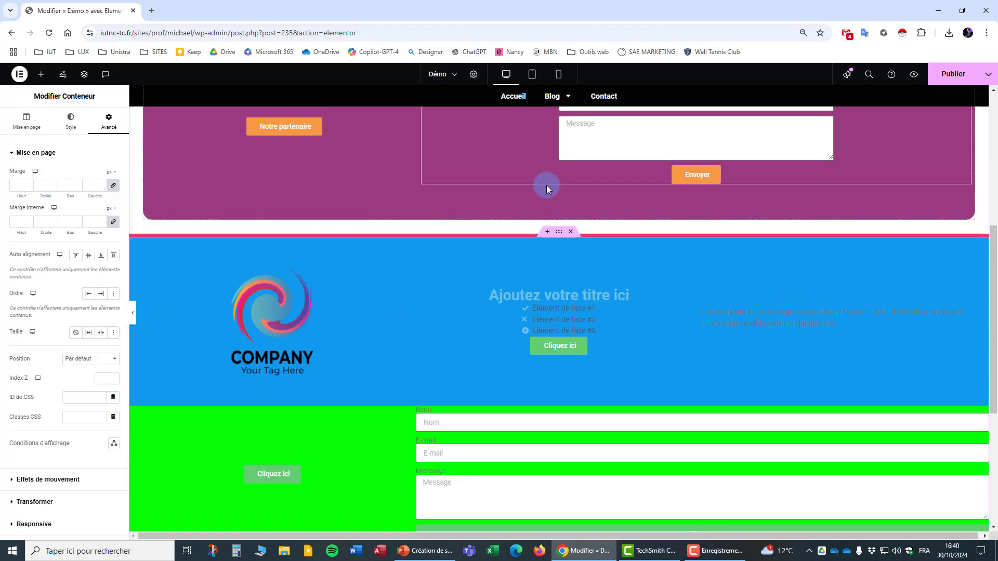
click(107, 185)
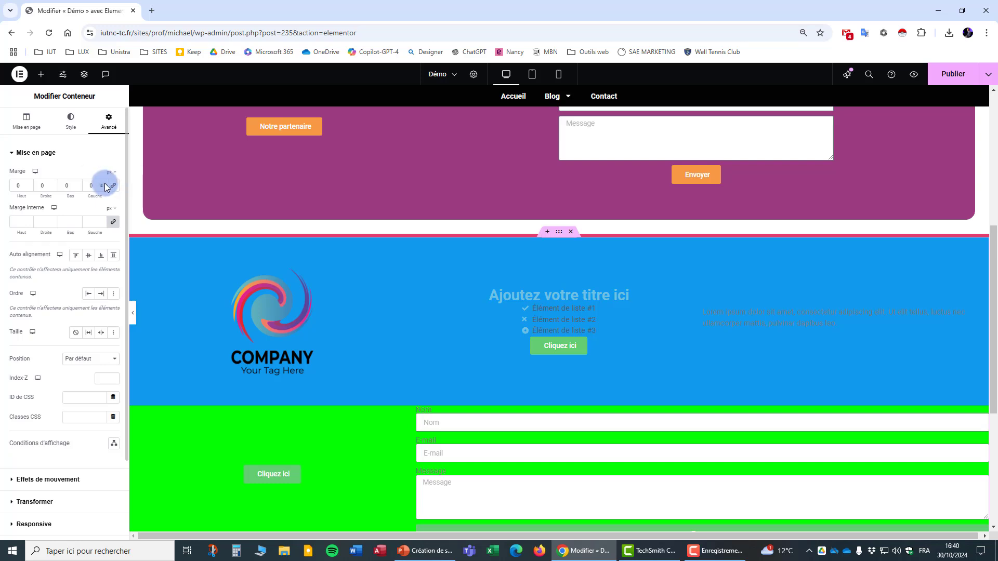
click(21, 185)
text(3)
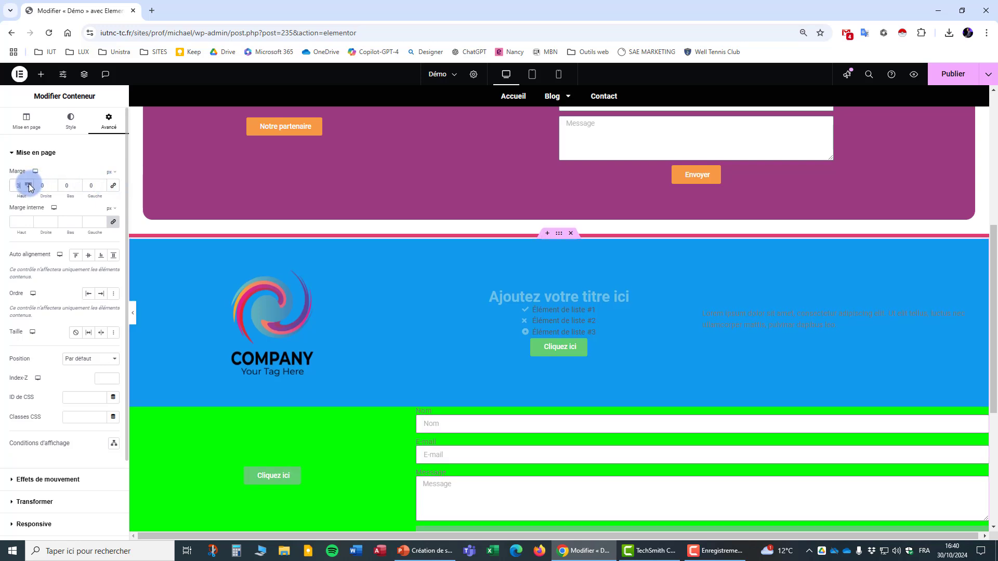
click(28, 184)
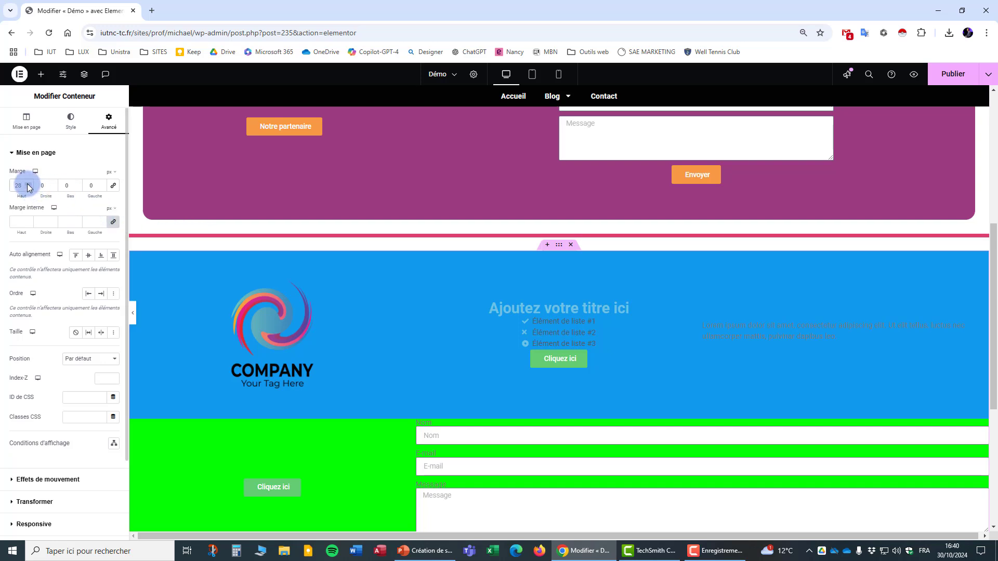
drag(22, 183, 14, 185)
text(50)
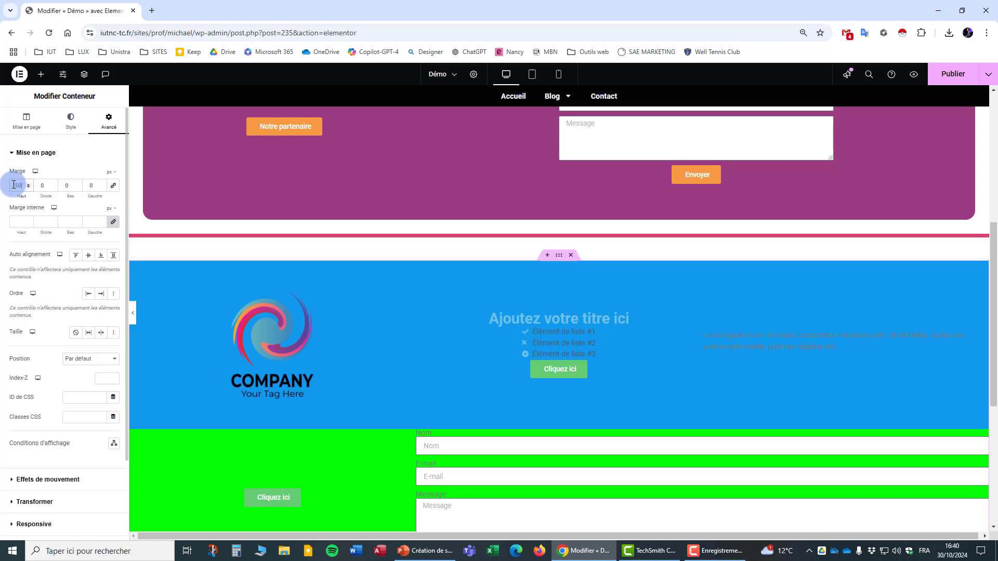
Step: Set the parent container's inner margin (Marge interne) to 15 px on all four sides
click(111, 225)
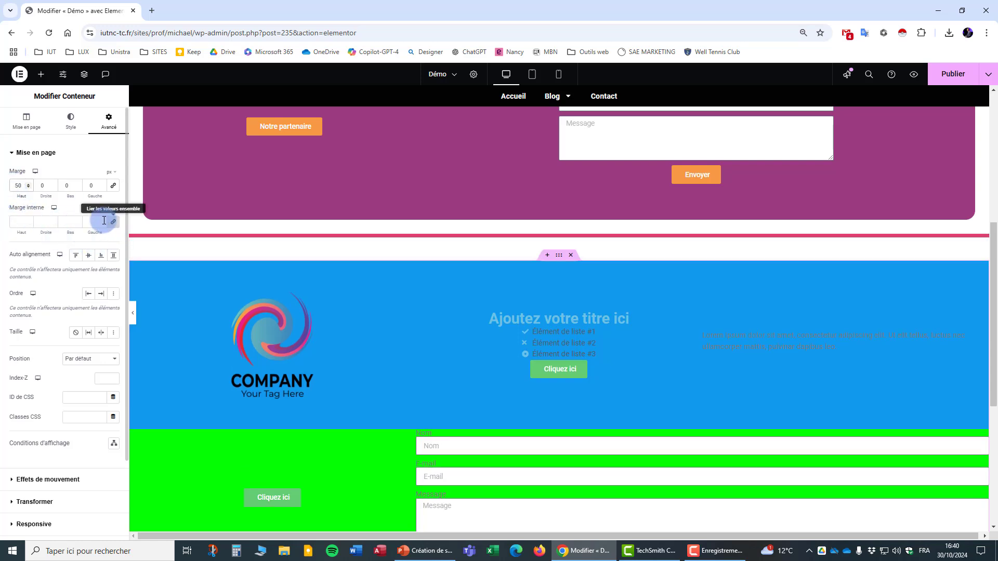
click(101, 220)
click(101, 220)
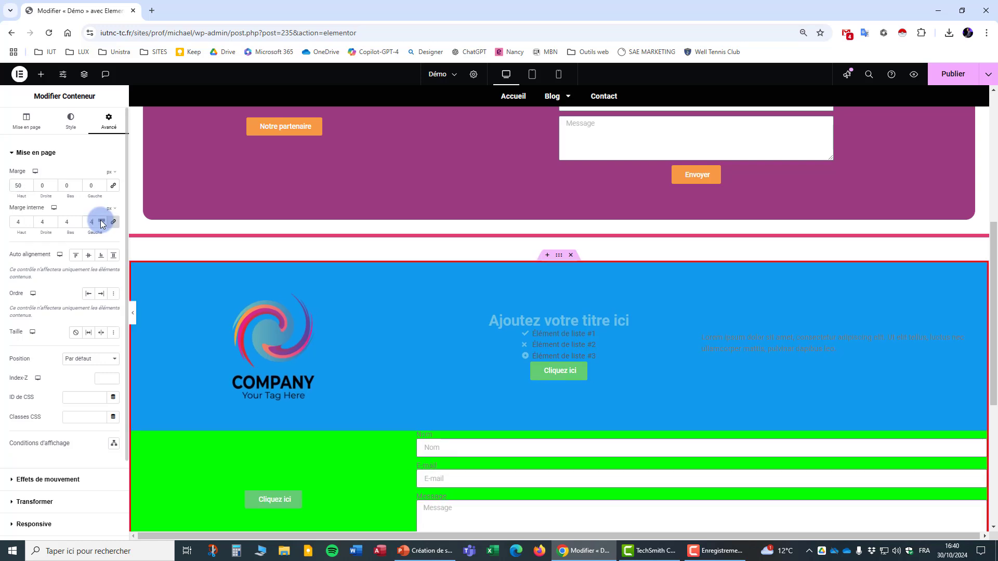
click(101, 221)
click(102, 221)
click(101, 221)
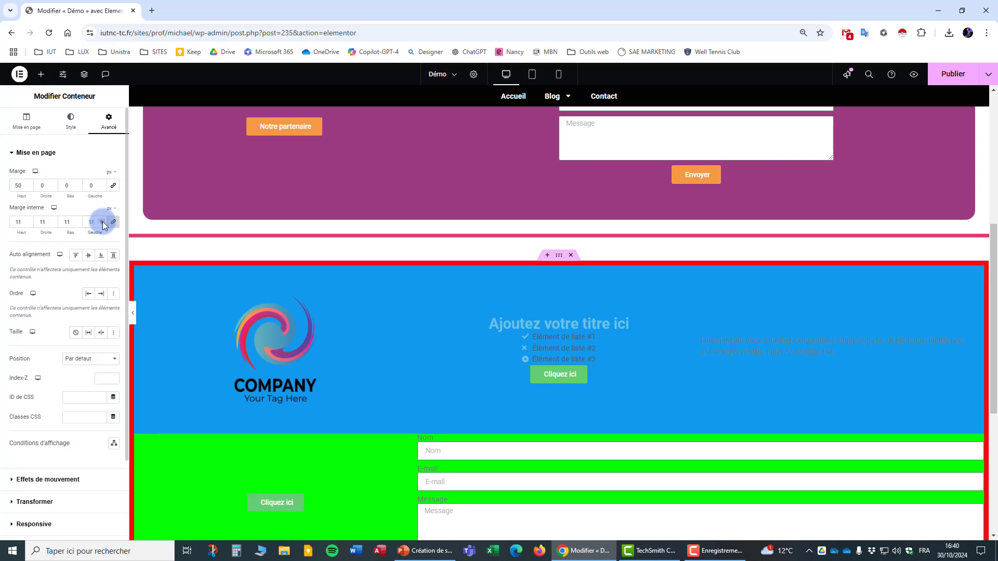
click(101, 220)
click(101, 221)
click(101, 220)
click(101, 220)
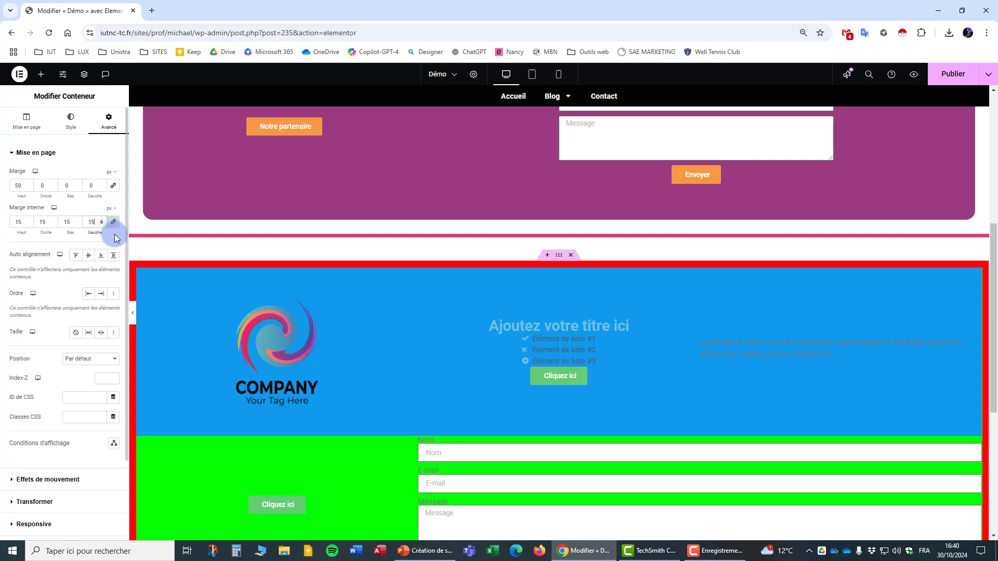
scroll(115, 238, down, 2)
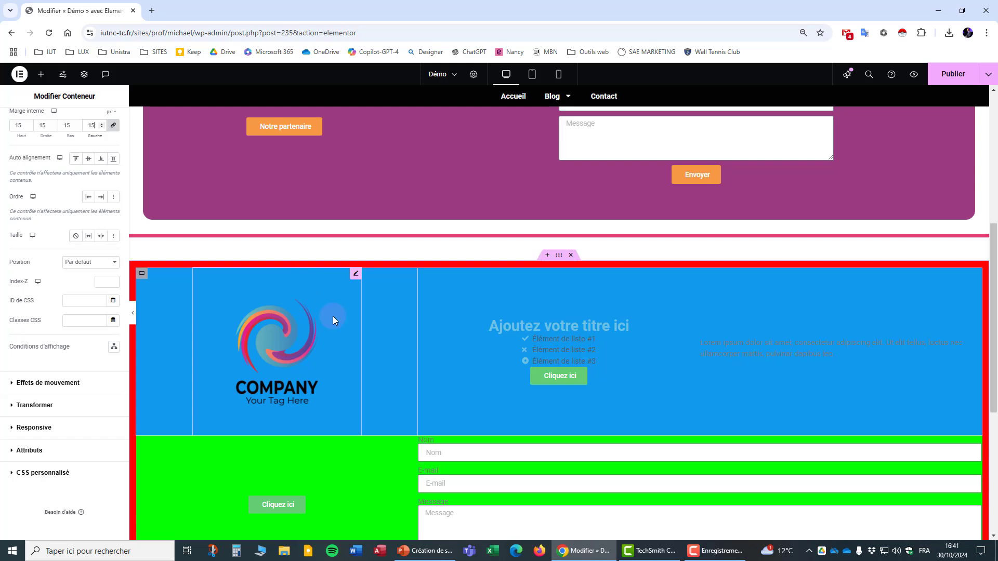
Step: Change the background colour of the first column container, holding the logo, to white (#FFFFFF)
click(142, 279)
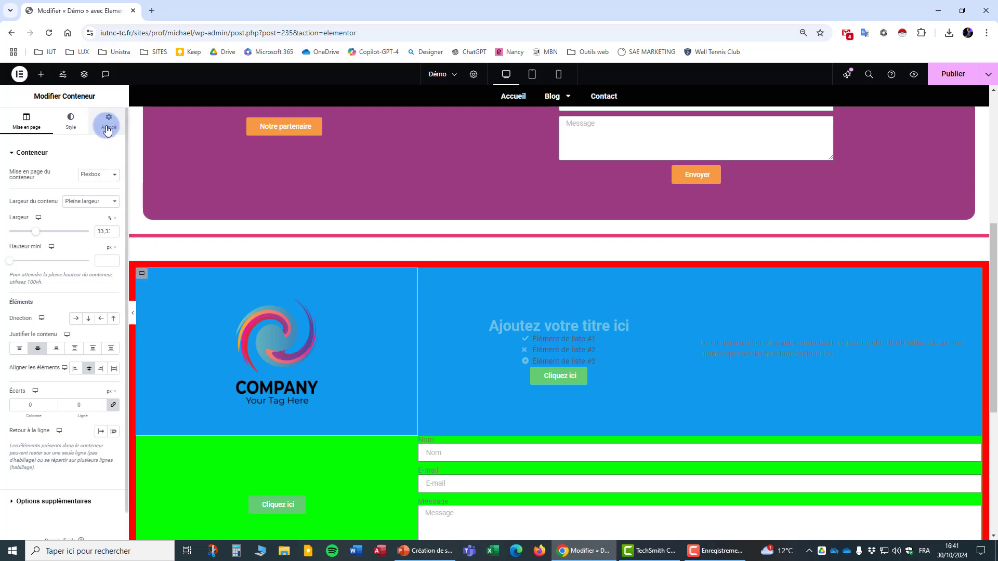
click(81, 129)
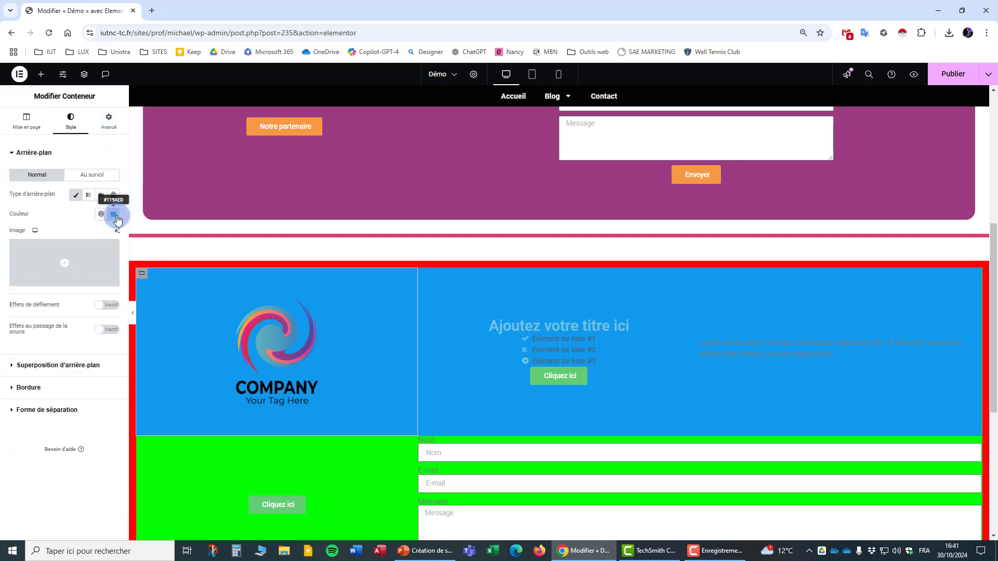
click(115, 214)
drag(160, 259, 58, 252)
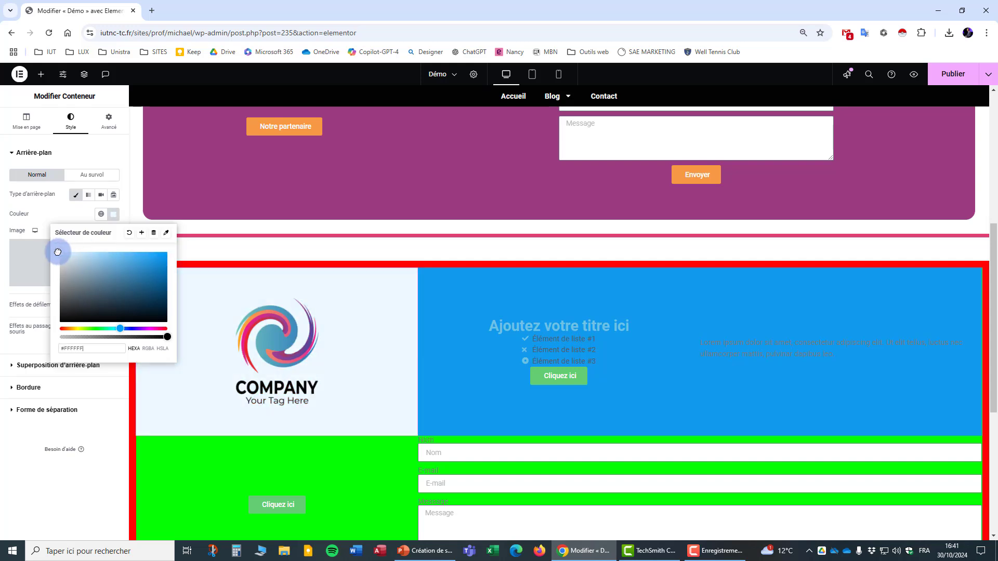
Step: Change the background colour of the second column container, holding the title and icon list, to white (#FFFFFF)
click(424, 274)
click(72, 122)
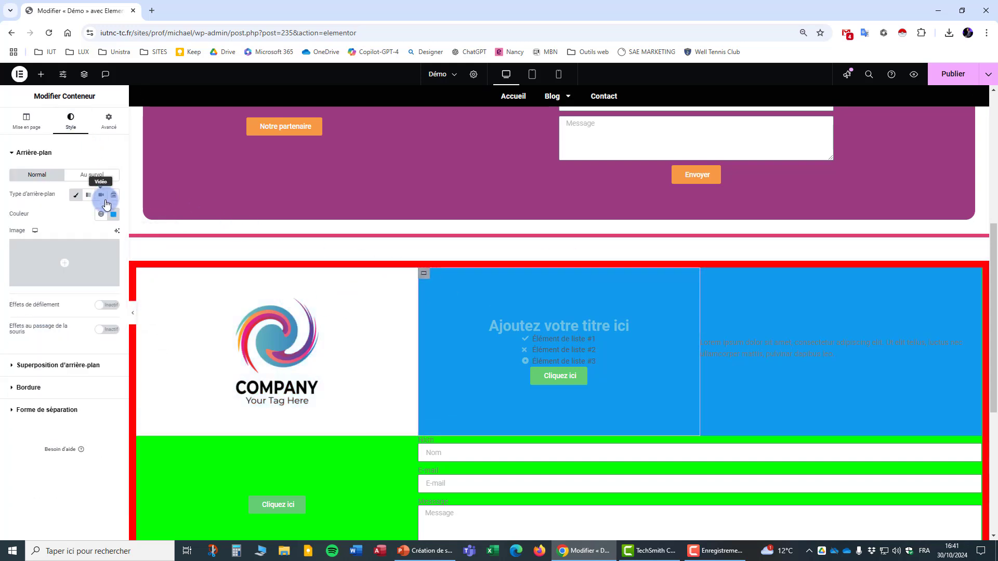
click(111, 218)
drag(157, 258, 49, 251)
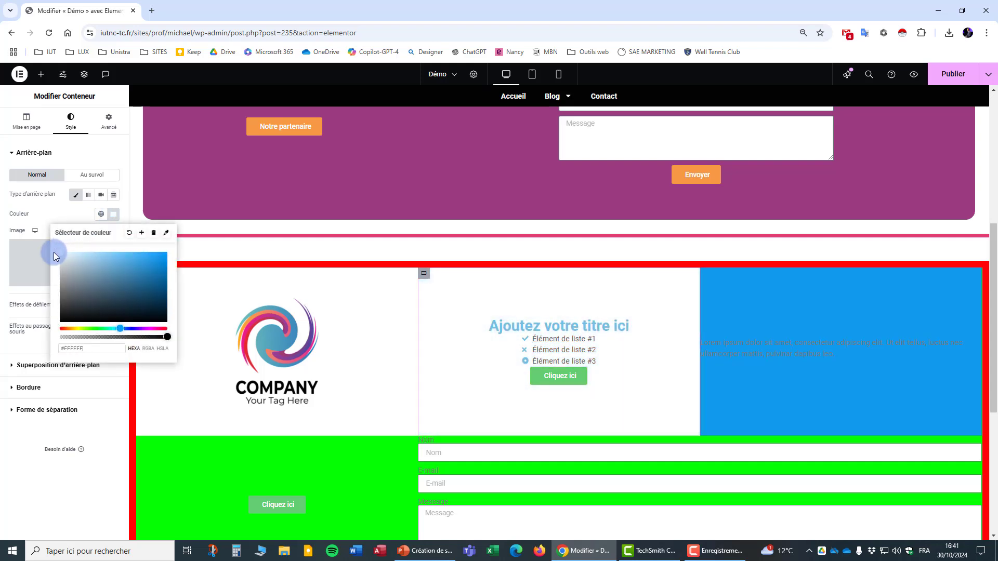
Step: Change the background colour of the third column container, holding the text paragraph, to white (#FFFFFF)
click(707, 276)
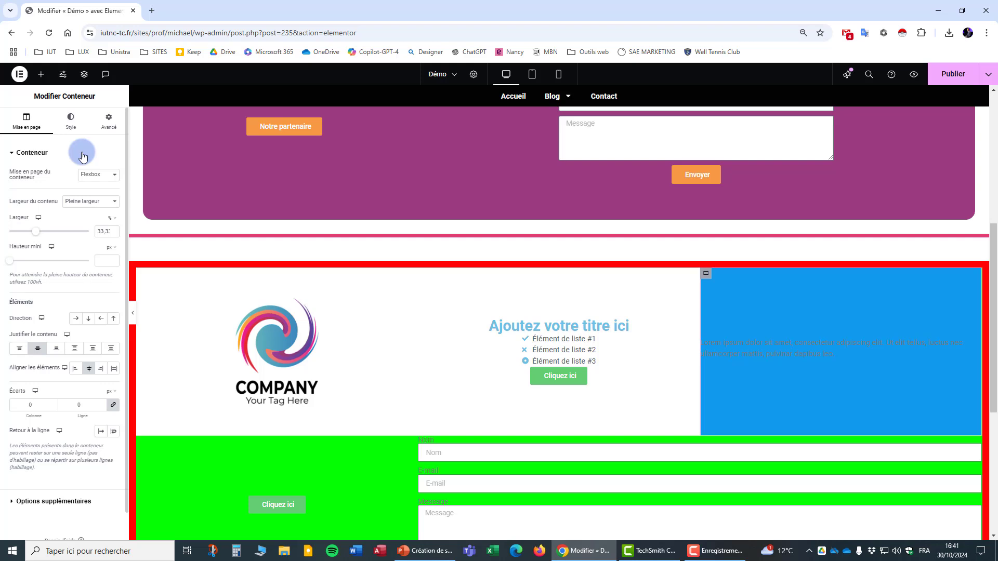
click(71, 120)
click(114, 215)
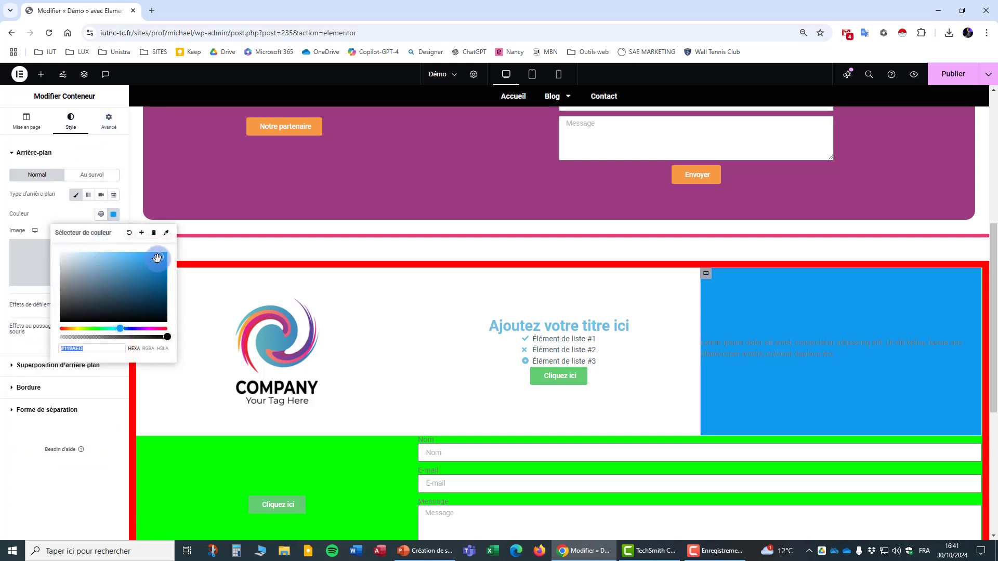
drag(110, 255, 54, 251)
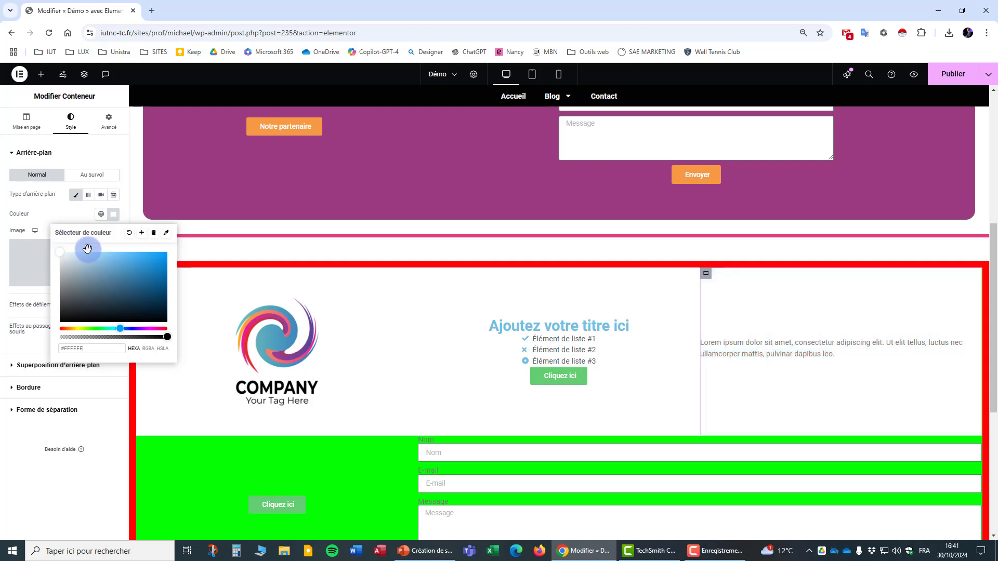
Step: Change the background colour of the green row container with the button and form to white (#FFFFFF)
click(559, 259)
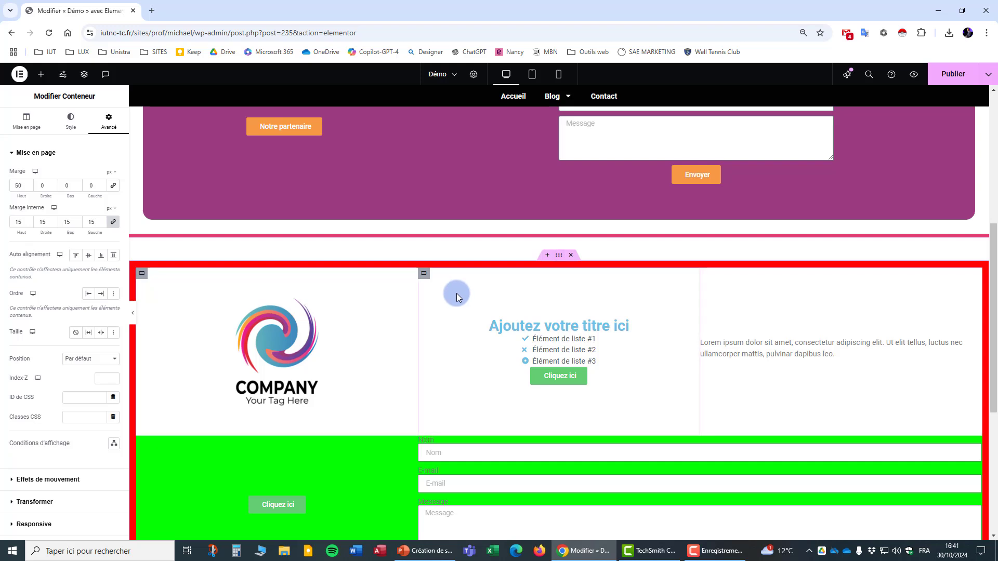
scroll(477, 306, down, 2)
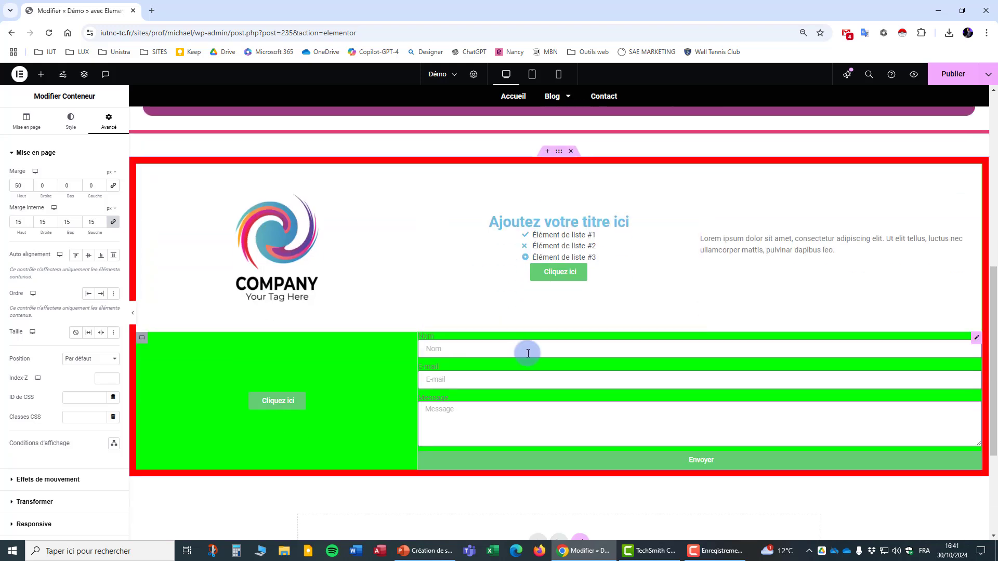
click(143, 341)
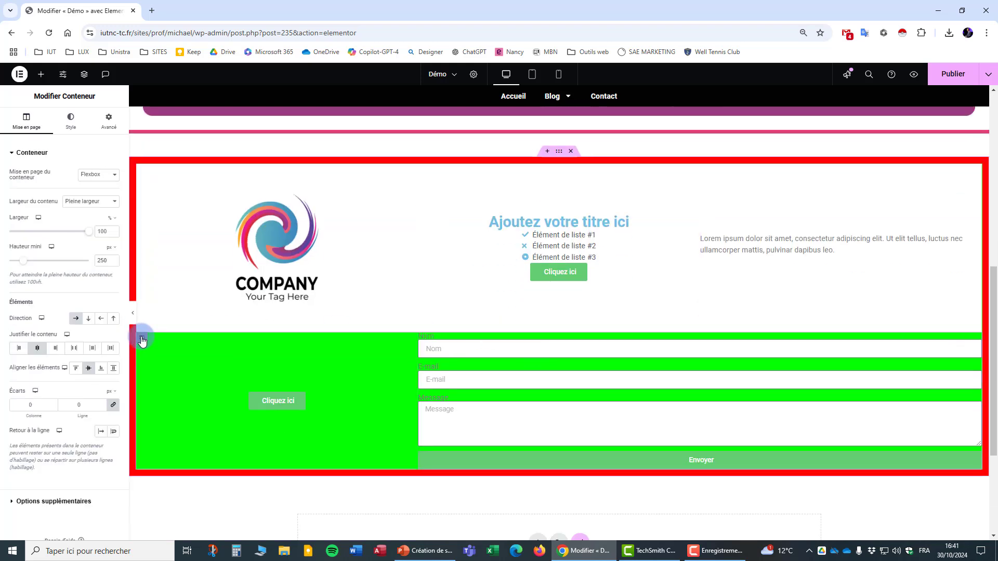
click(71, 120)
click(114, 216)
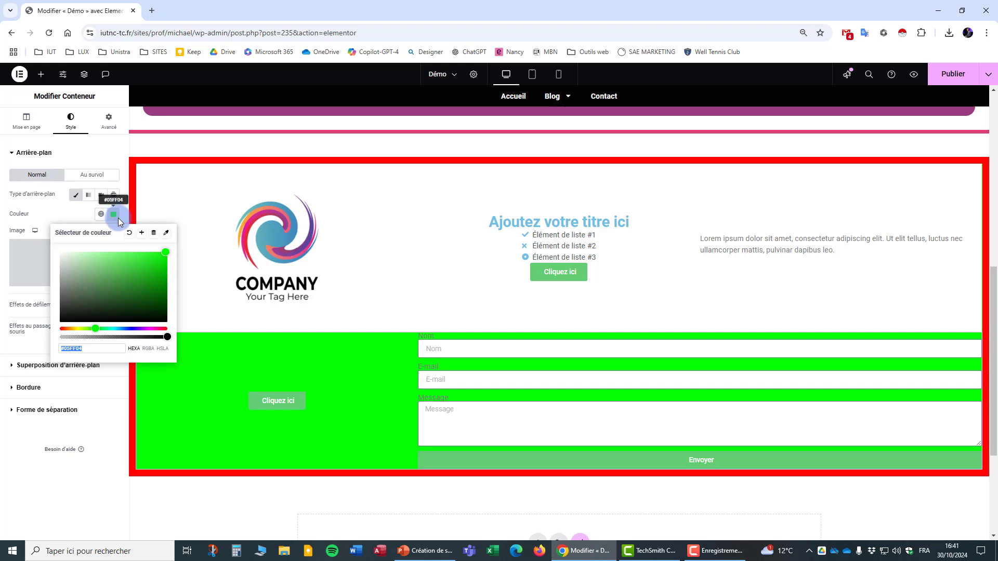
click(66, 251)
drag(67, 252, 54, 249)
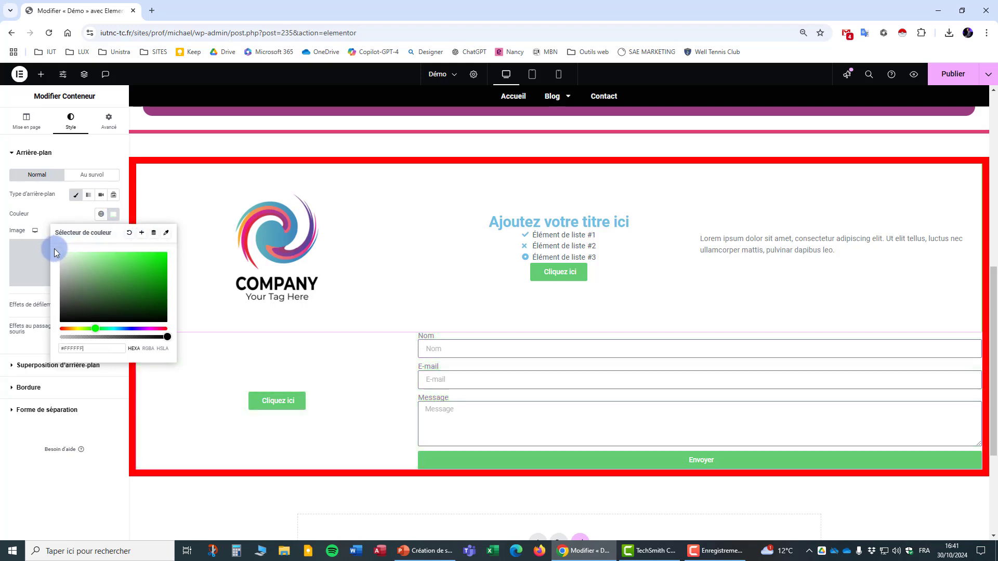
click(54, 215)
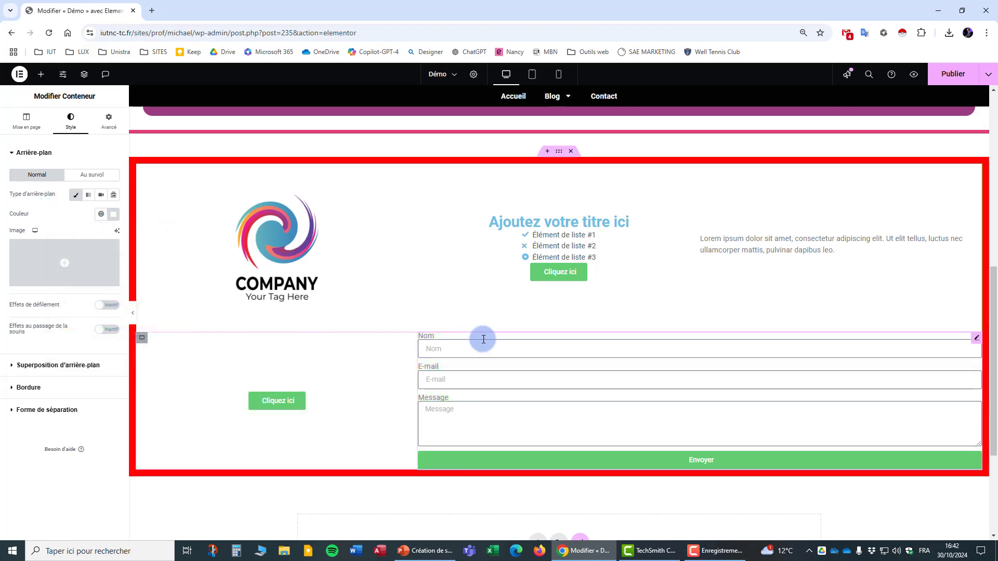
Step: Compare the rebuilt section's containers and text column with the original template section above it
scroll(531, 324, up, 7)
scroll(635, 326, up, 1)
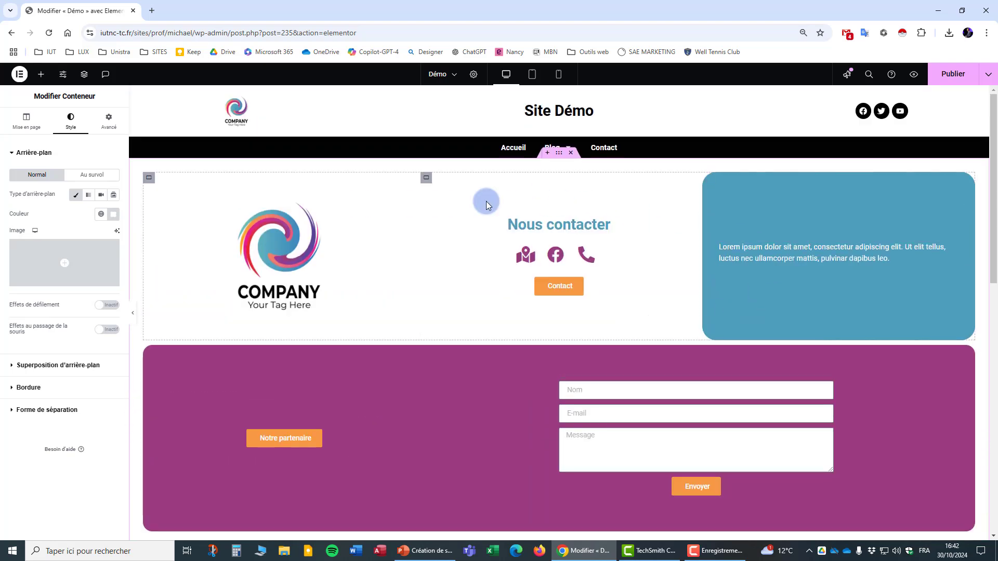
scroll(521, 411, down, 3)
scroll(516, 411, down, 3)
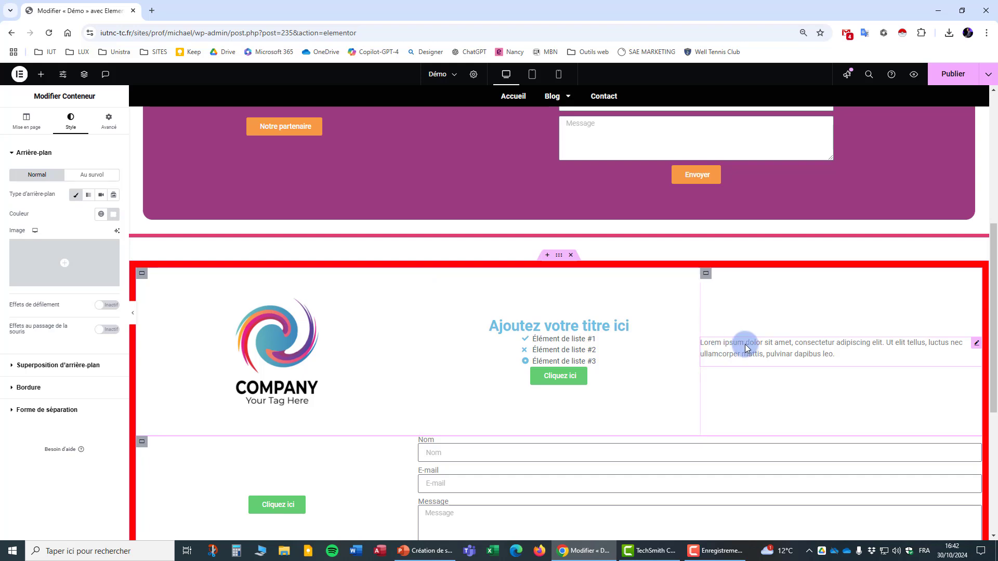
scroll(601, 384, down, 2)
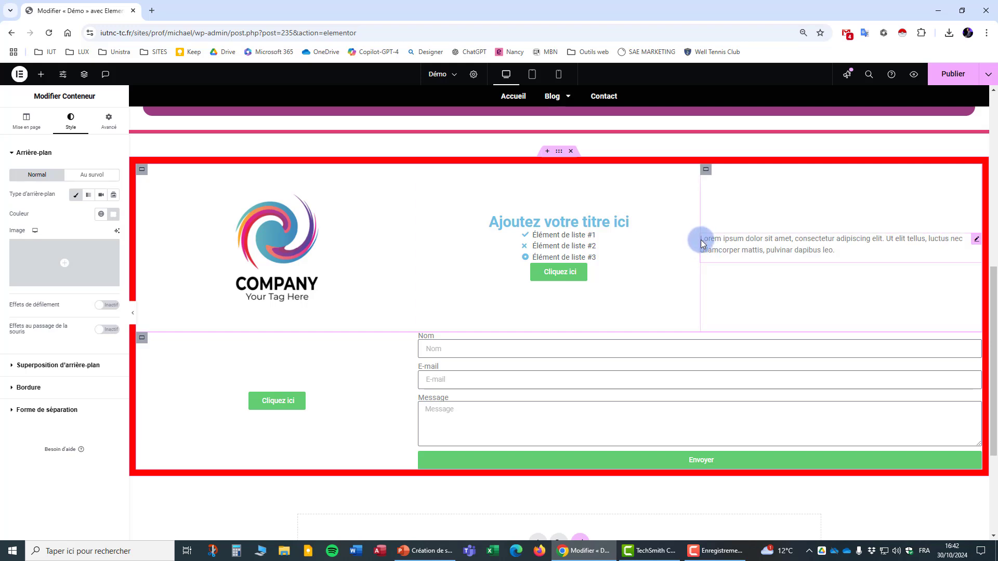
scroll(727, 192, up, 7)
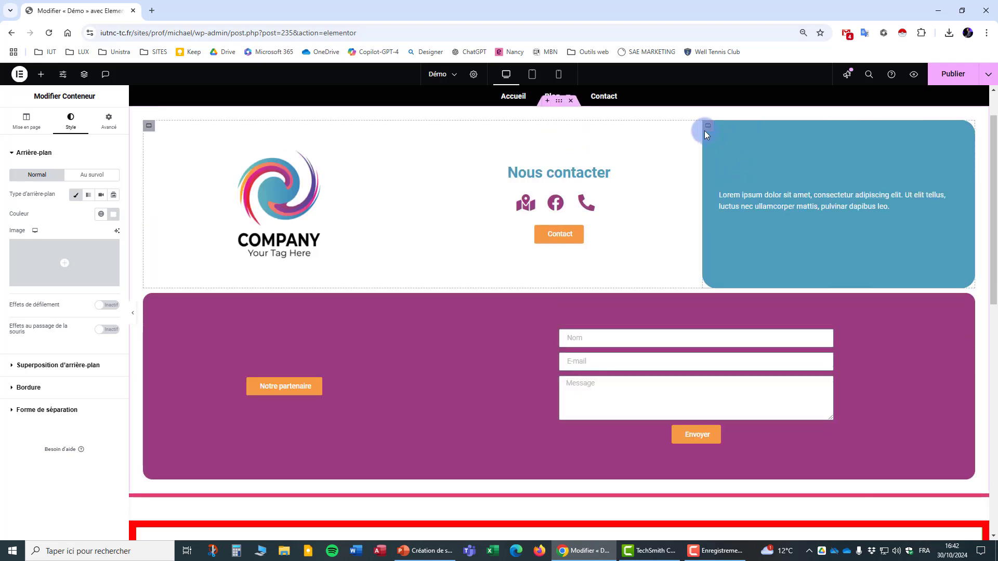
scroll(681, 271, down, 3)
scroll(681, 271, down, 3)
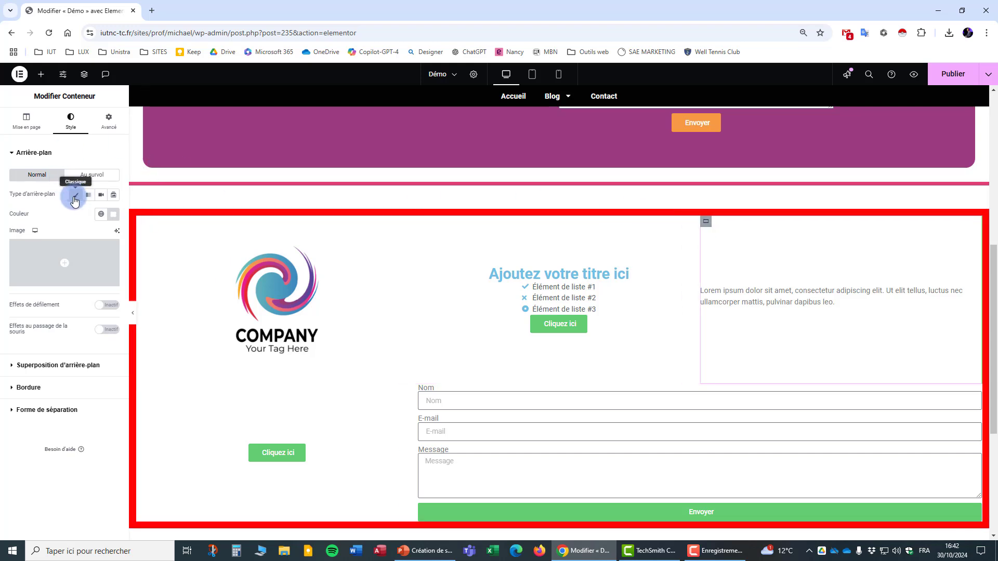
Step: Set the third column container's background to the blue sampled from the company logo with the colour picker's eyedropper
click(114, 214)
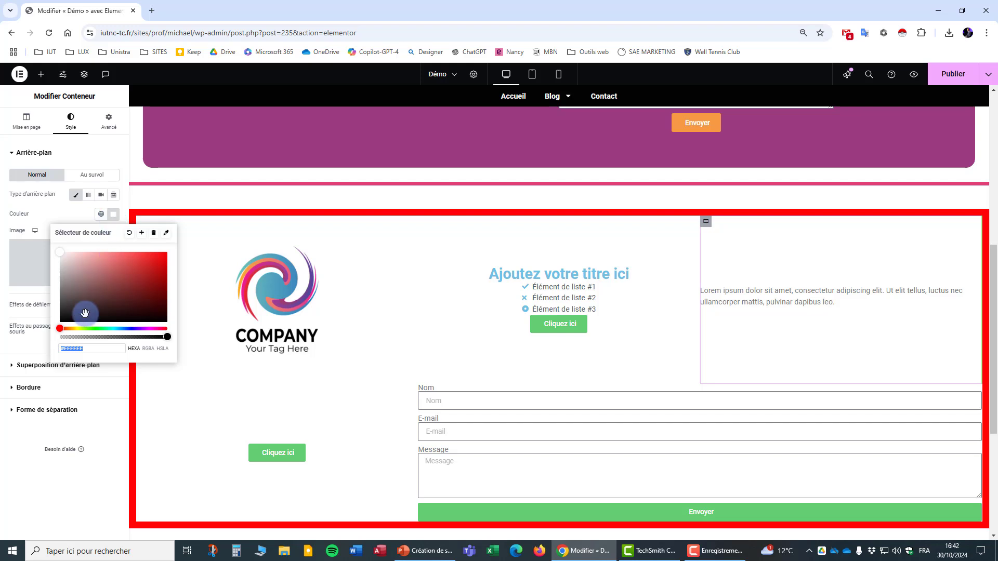
click(167, 234)
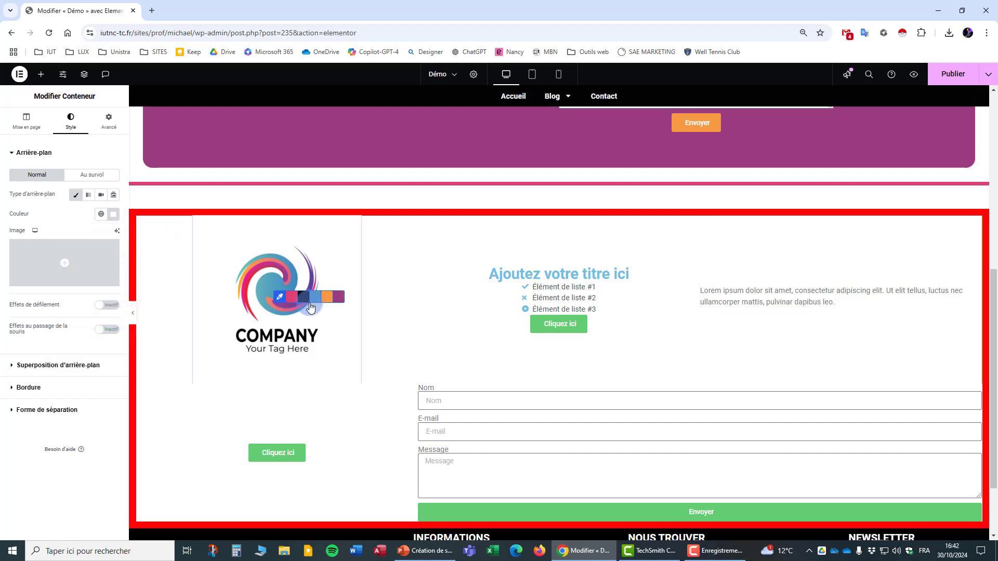
click(314, 300)
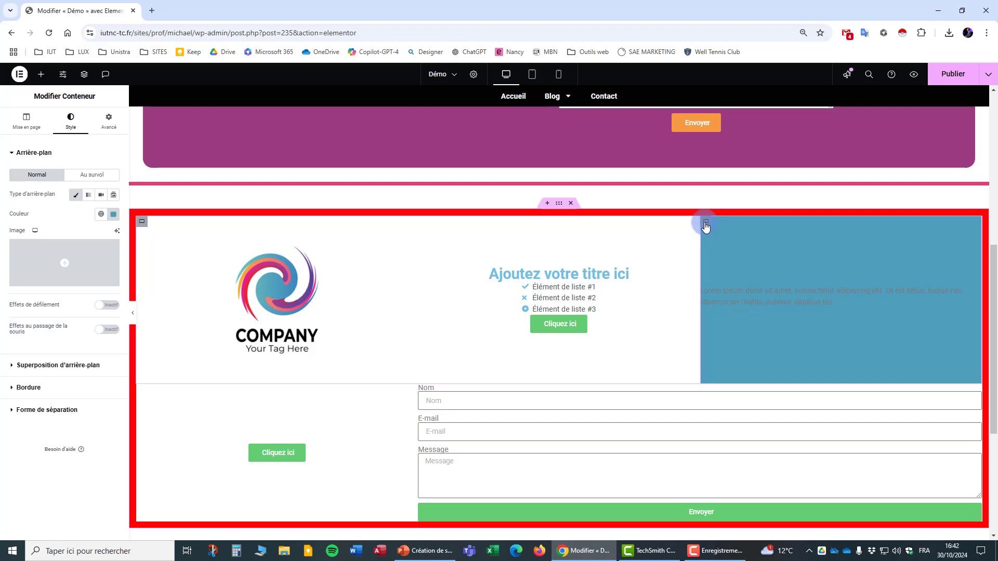
Step: Unlink the third column container's padding values, switch their unit to %, and set the left and right padding to 1
click(104, 122)
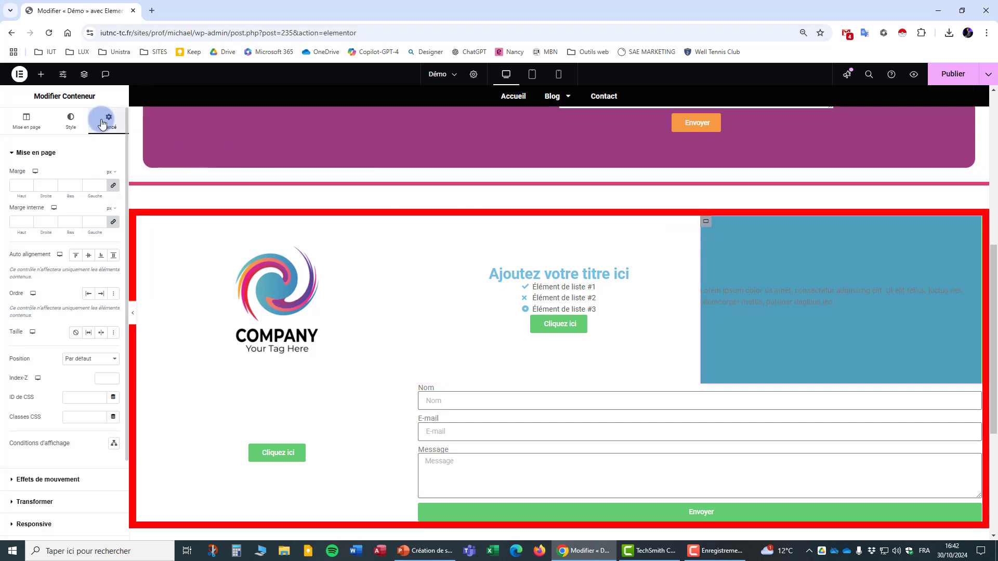
click(114, 222)
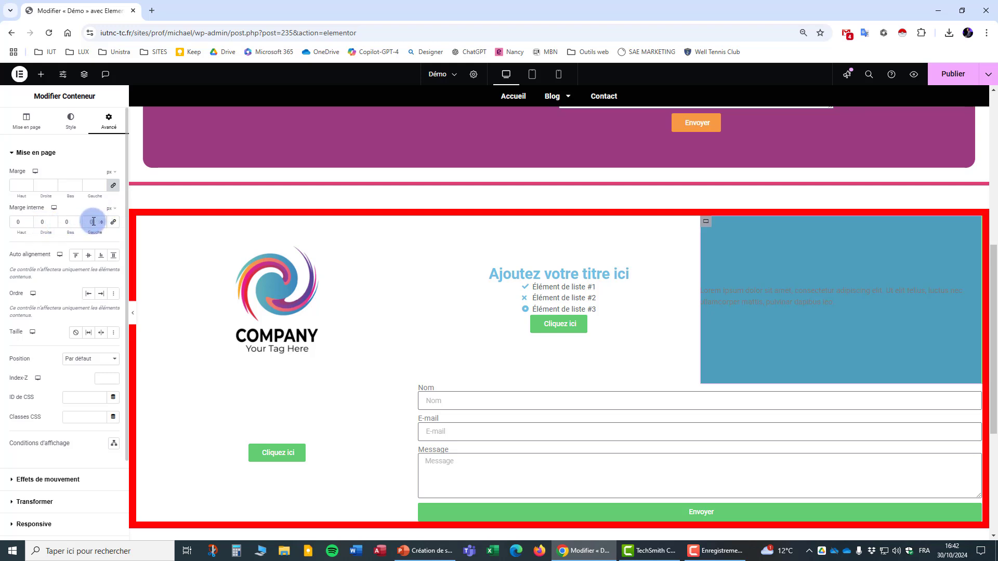
double_click(93, 222)
click(114, 209)
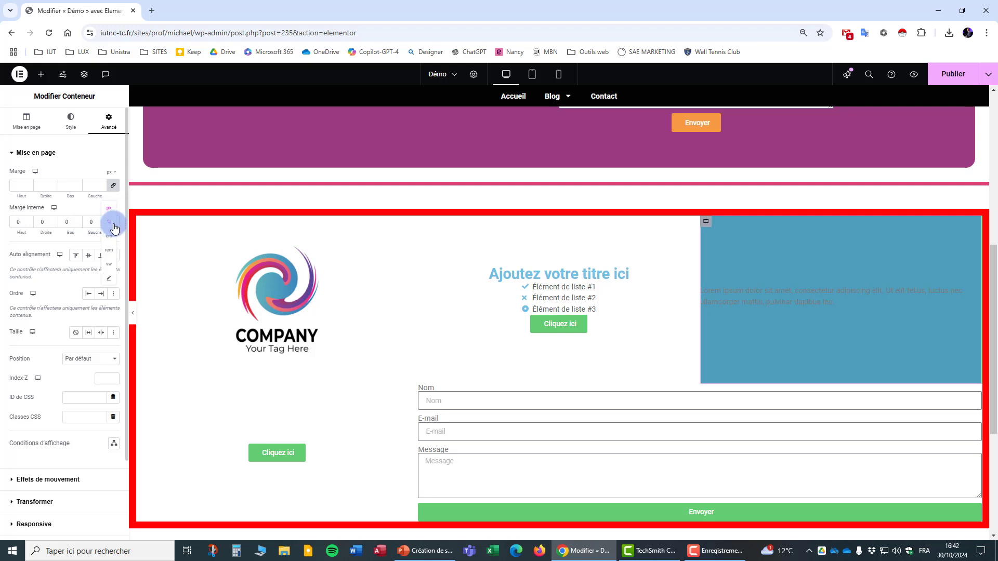
click(110, 227)
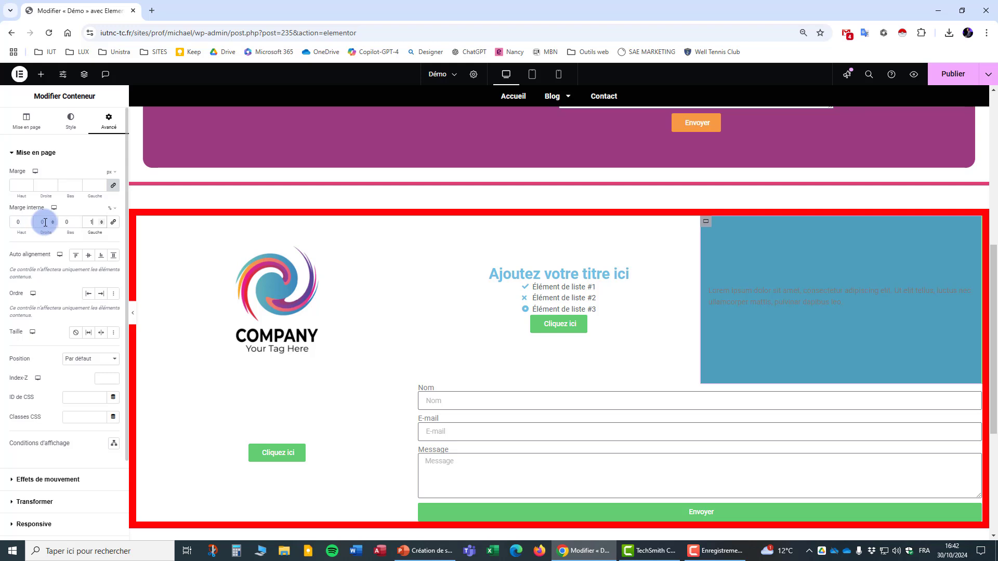
drag(45, 222, 40, 223)
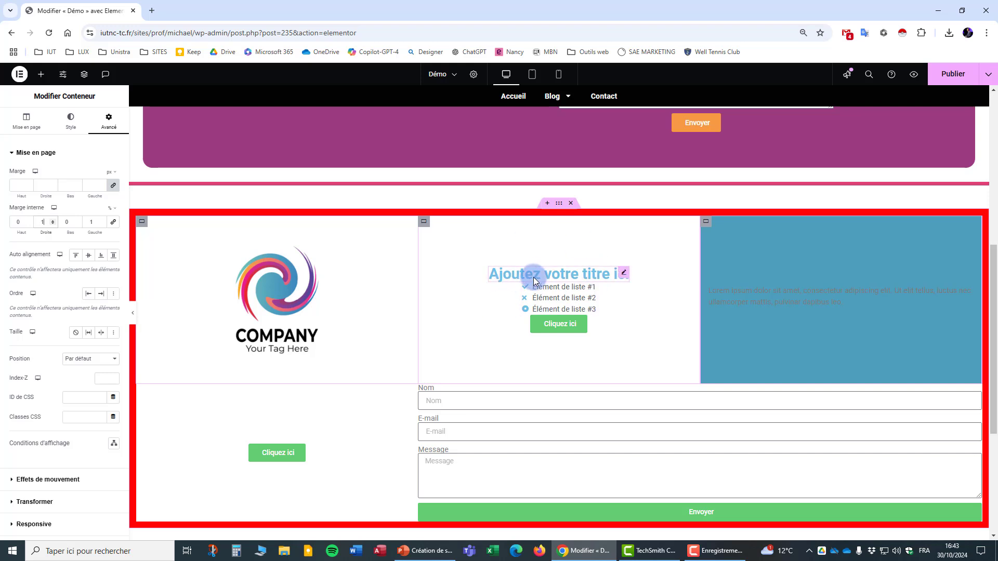
Step: Open the title widget in the second column for editing
click(624, 279)
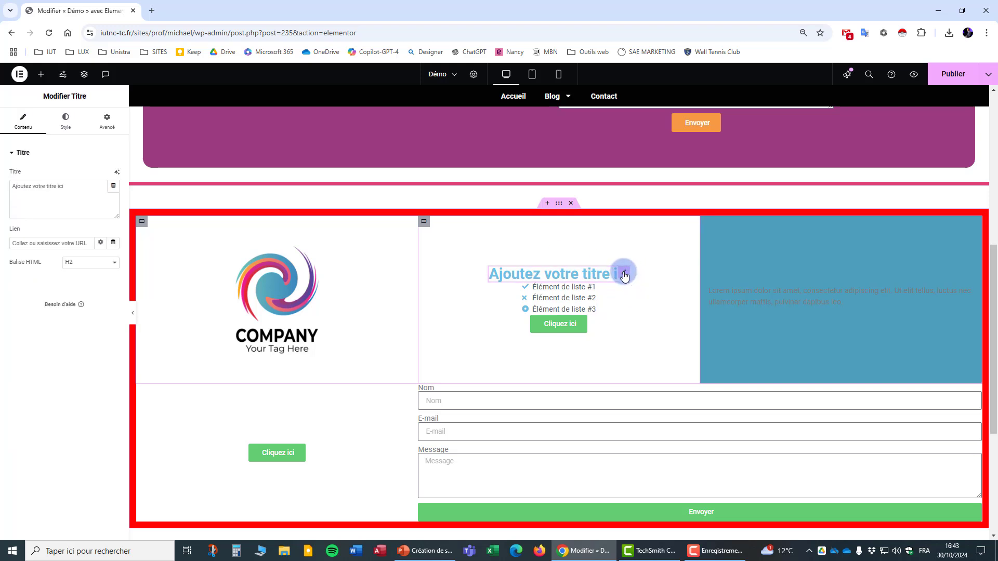
Step: Set the column and row gaps of the container holding the title, icon list and button to 20 px
click(107, 118)
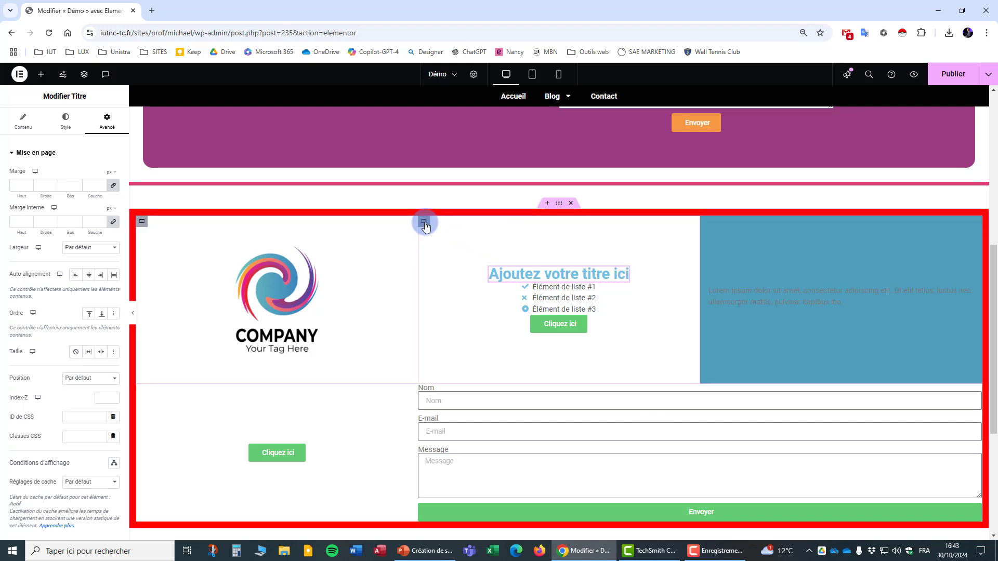
click(424, 223)
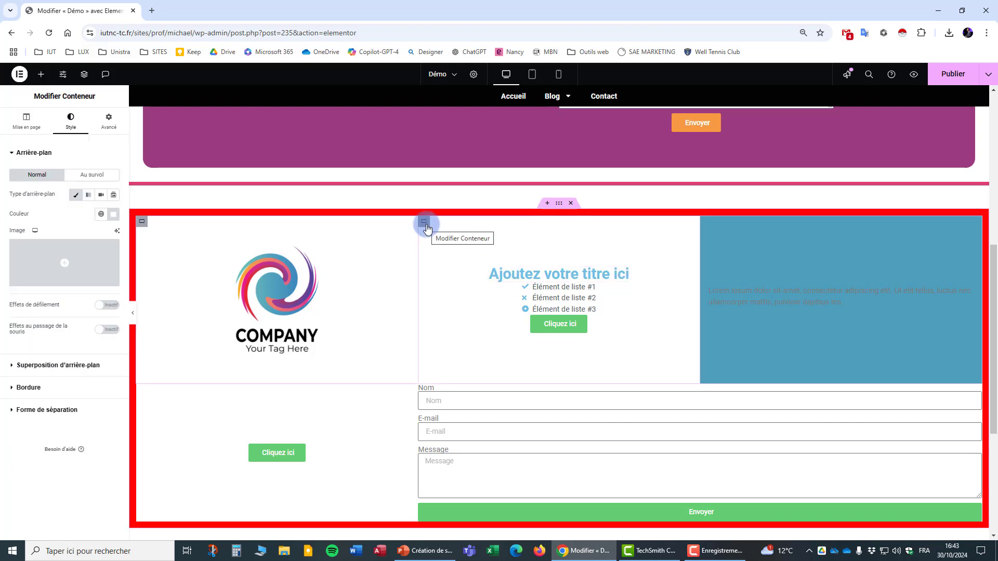
click(28, 123)
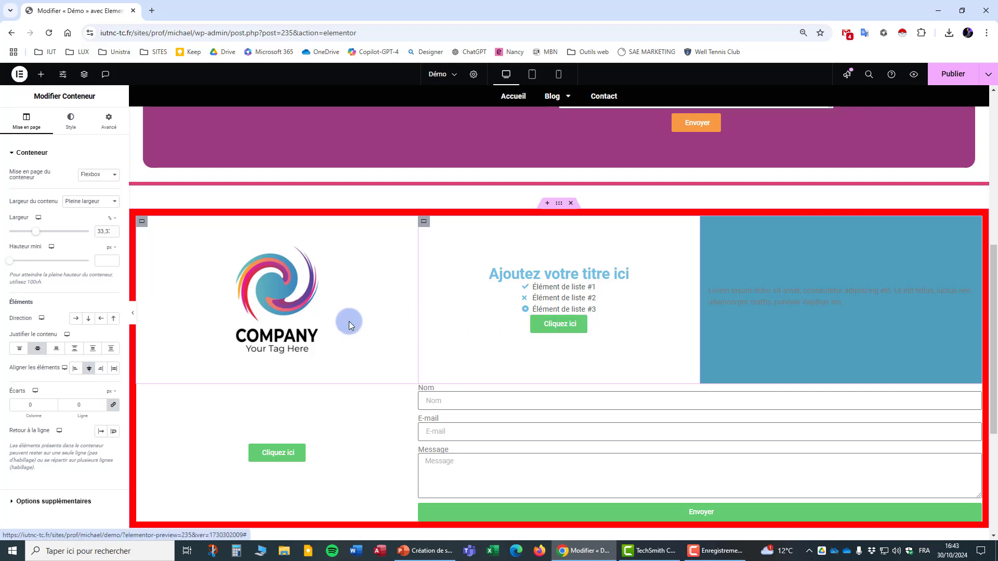
click(101, 403)
click(101, 403)
click(101, 403)
click(101, 402)
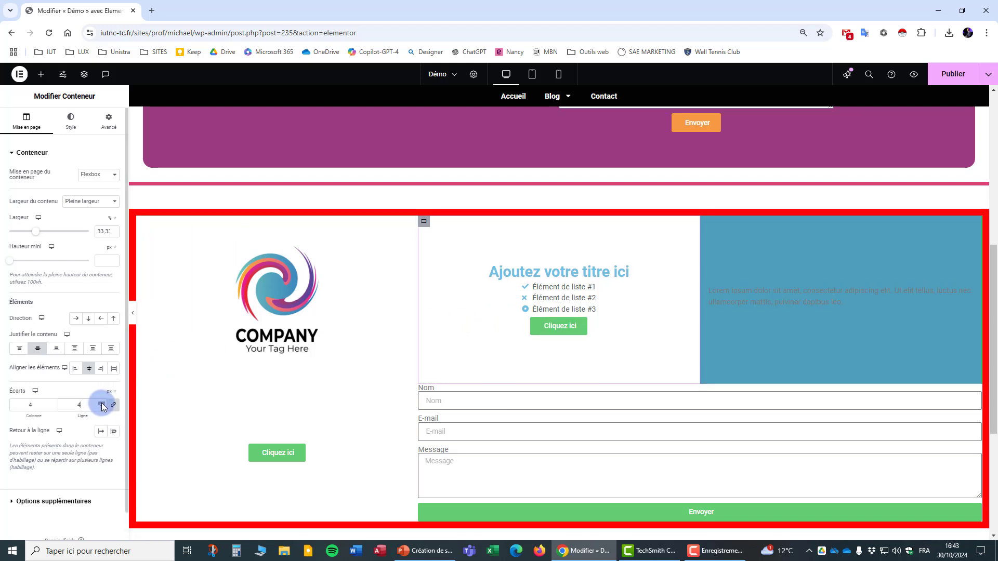
click(102, 403)
click(102, 403)
click(102, 403)
click(102, 403)
click(102, 403)
click(102, 403)
click(102, 404)
click(102, 403)
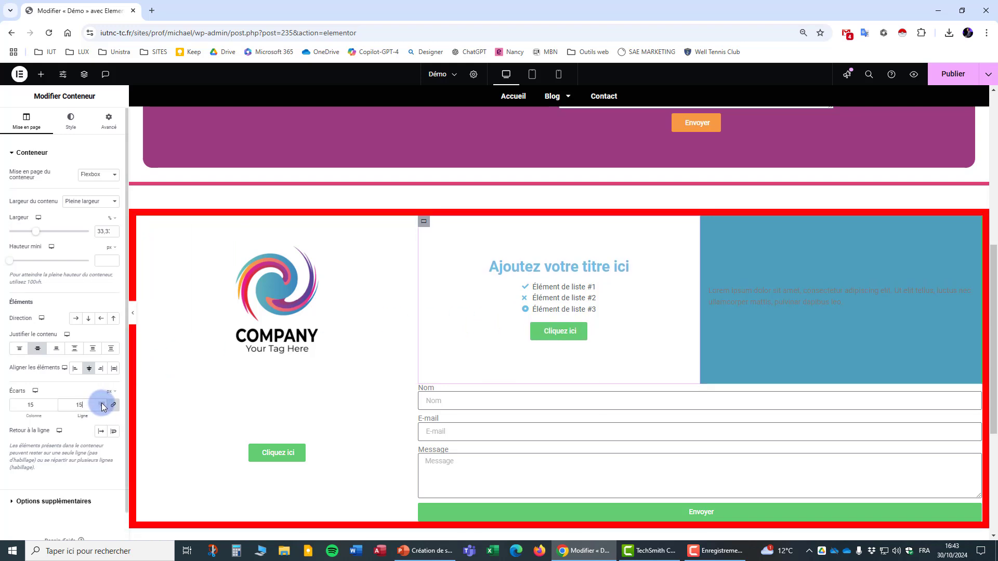
click(102, 403)
click(102, 404)
click(102, 403)
click(102, 404)
click(102, 404)
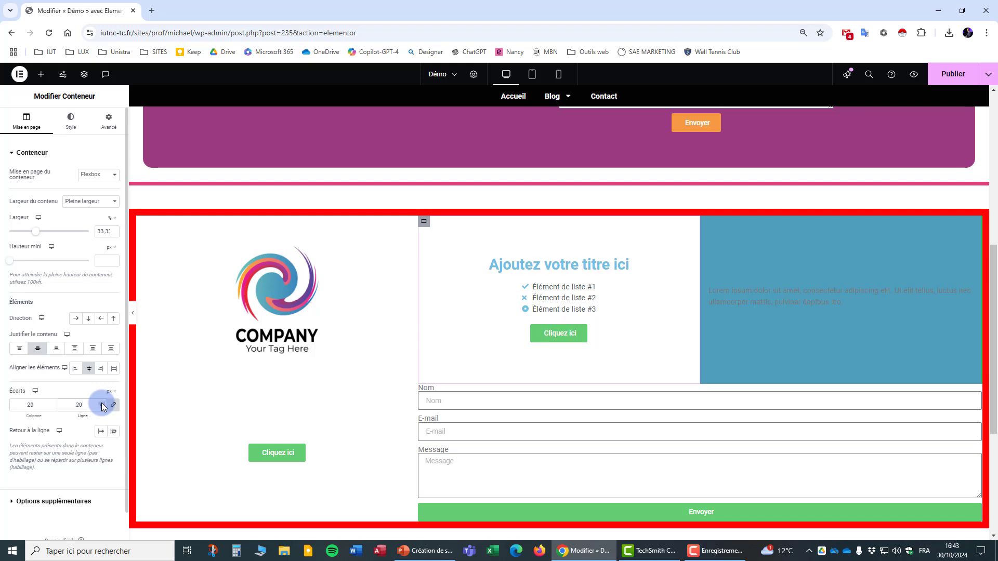
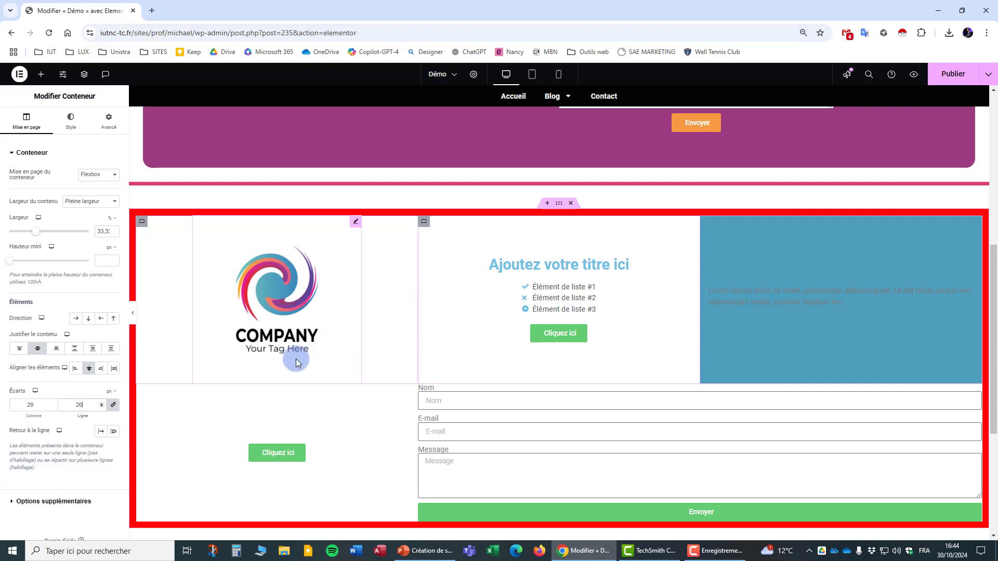
Step: Give the lower container with the button and form a purple background sampled from the company logo
scroll(341, 401, down, 1)
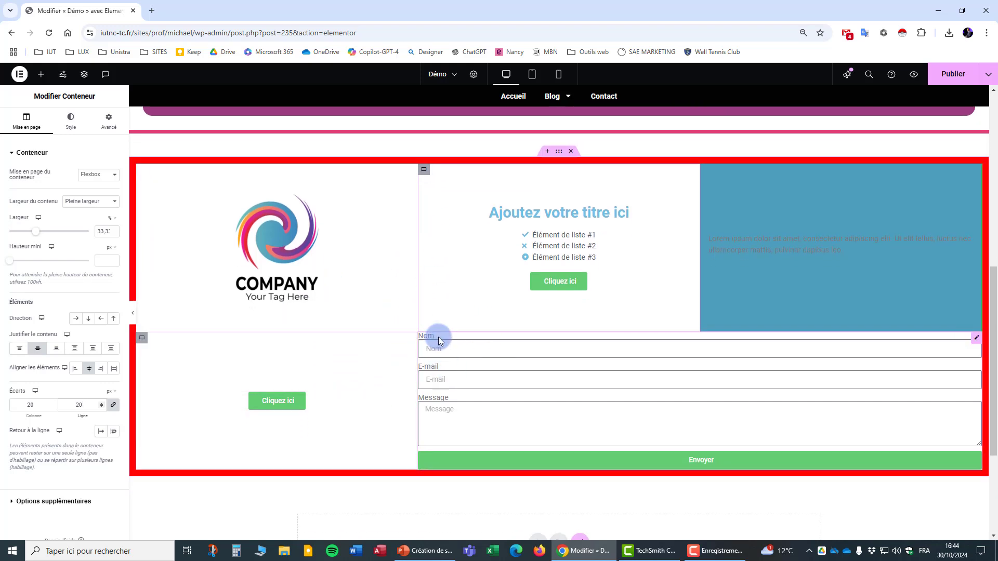
scroll(438, 323, up, 5)
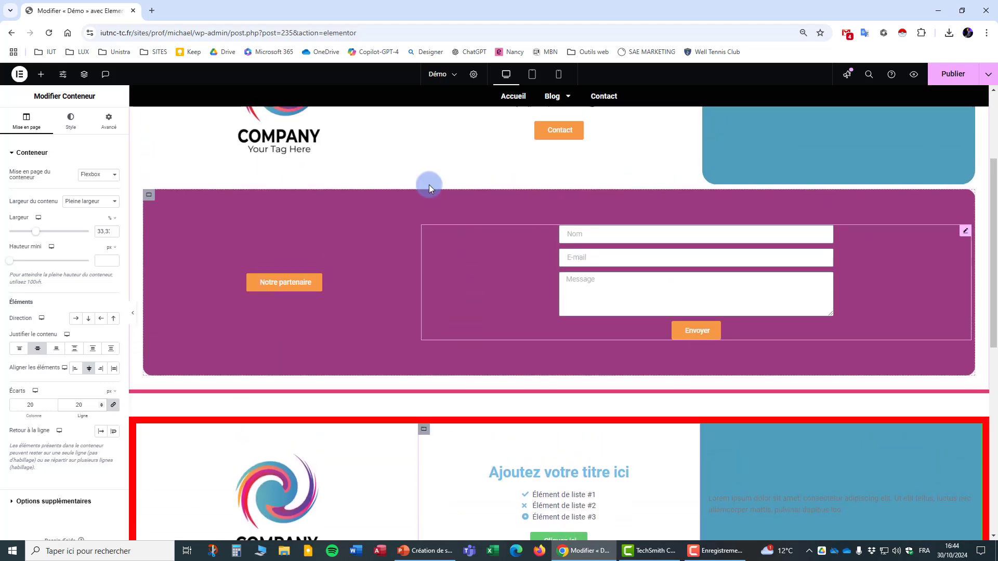
scroll(404, 256, down, 7)
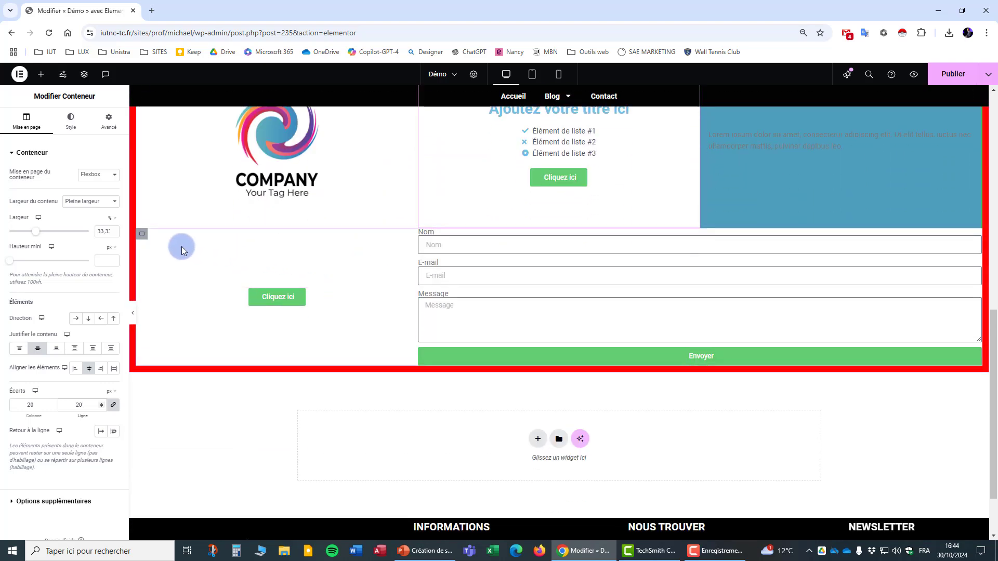
click(142, 235)
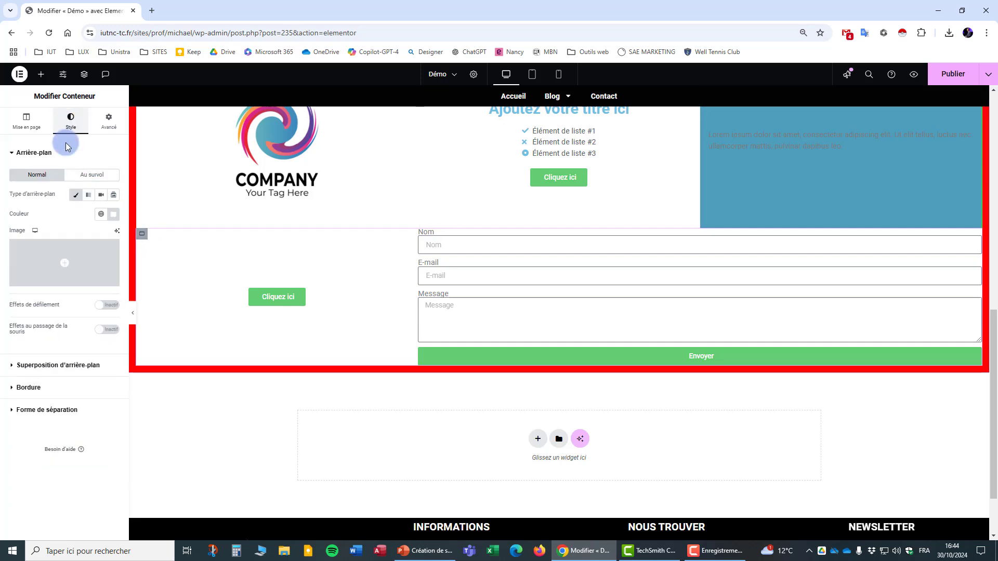
click(115, 216)
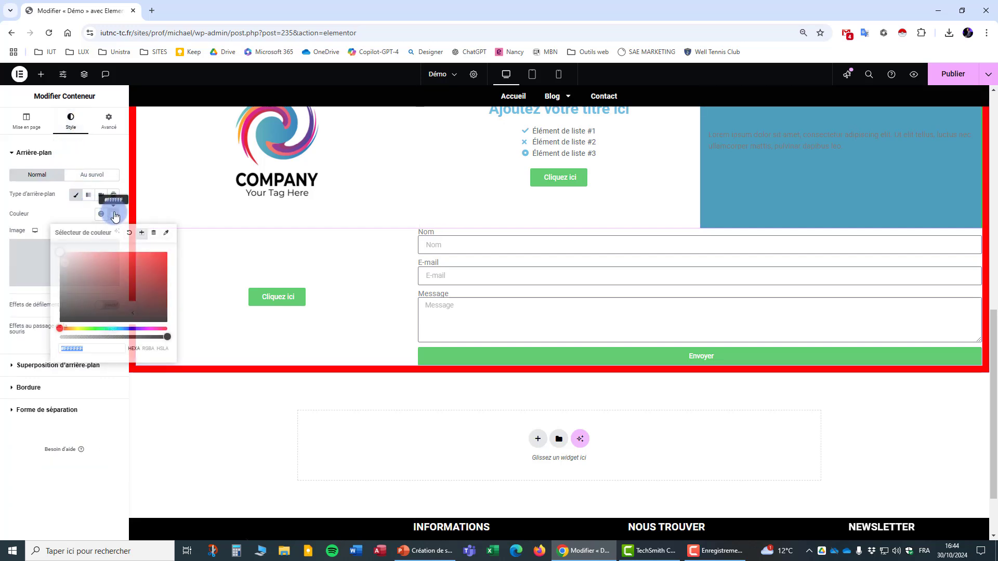
click(166, 232)
scroll(294, 165, up, 1)
click(268, 193)
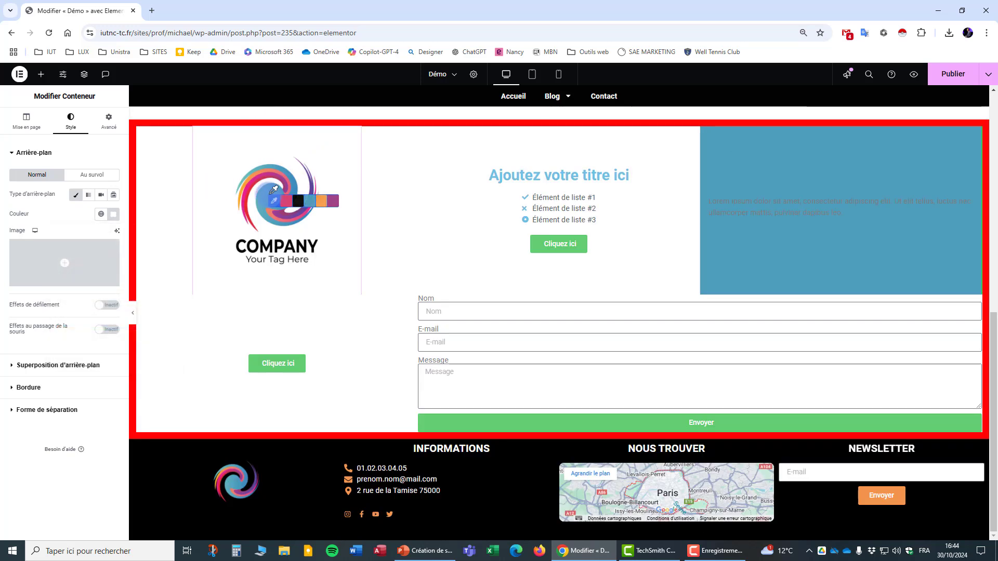
click(332, 208)
scroll(328, 206, down, 1)
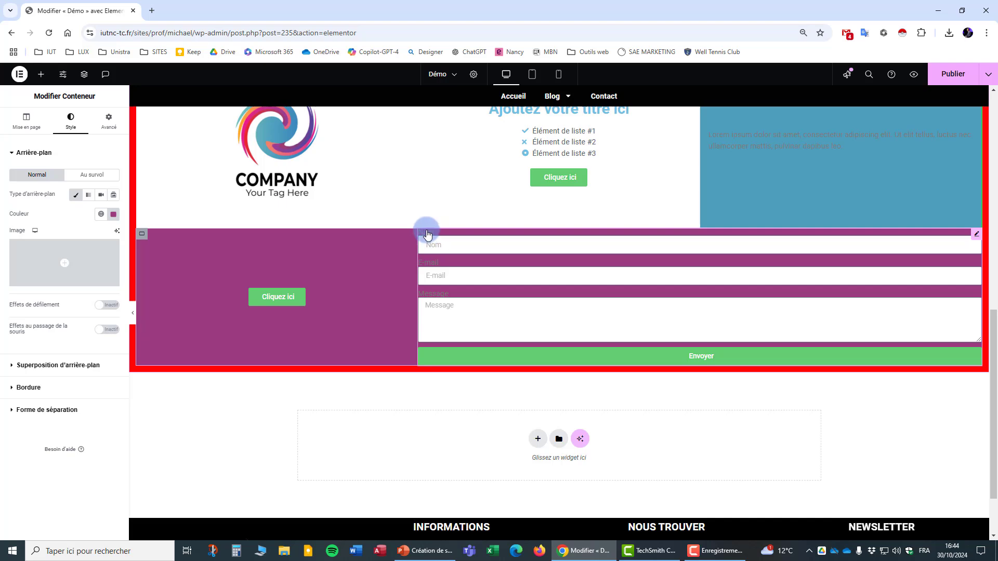
Step: Unlink the margins of the purple form container and set its top margin to 13 px
scroll(445, 235, up, 5)
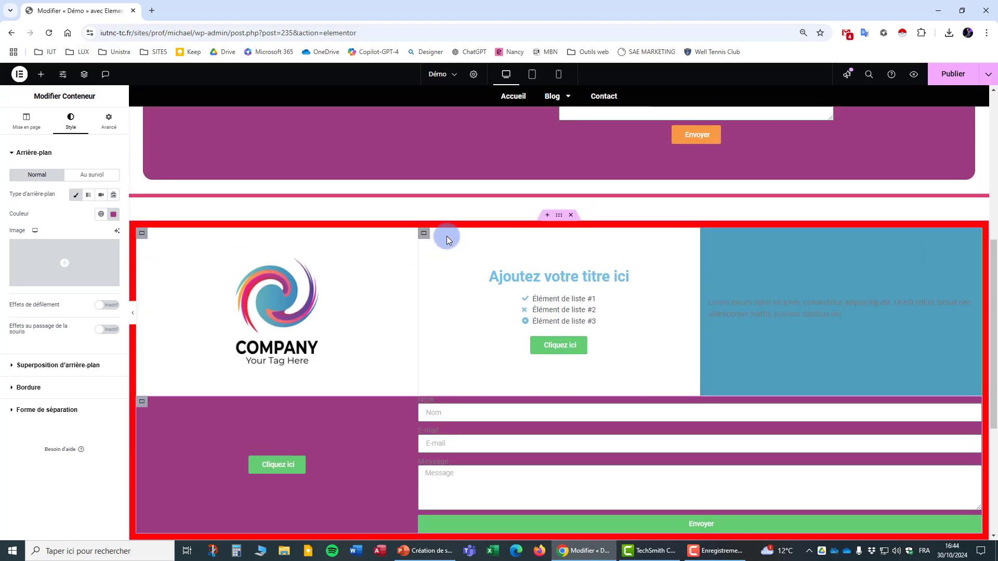
scroll(476, 246, up, 2)
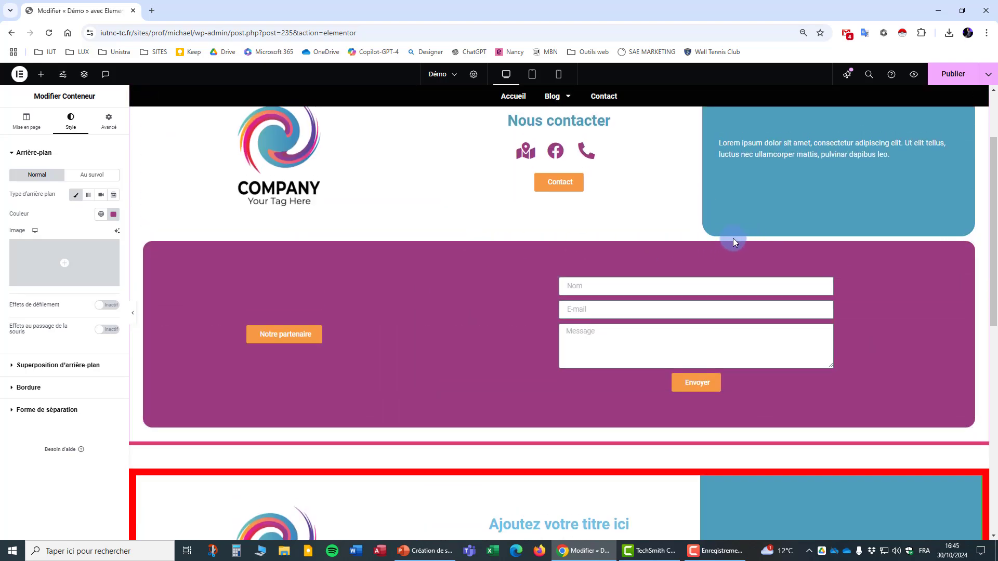
scroll(492, 248, down, 5)
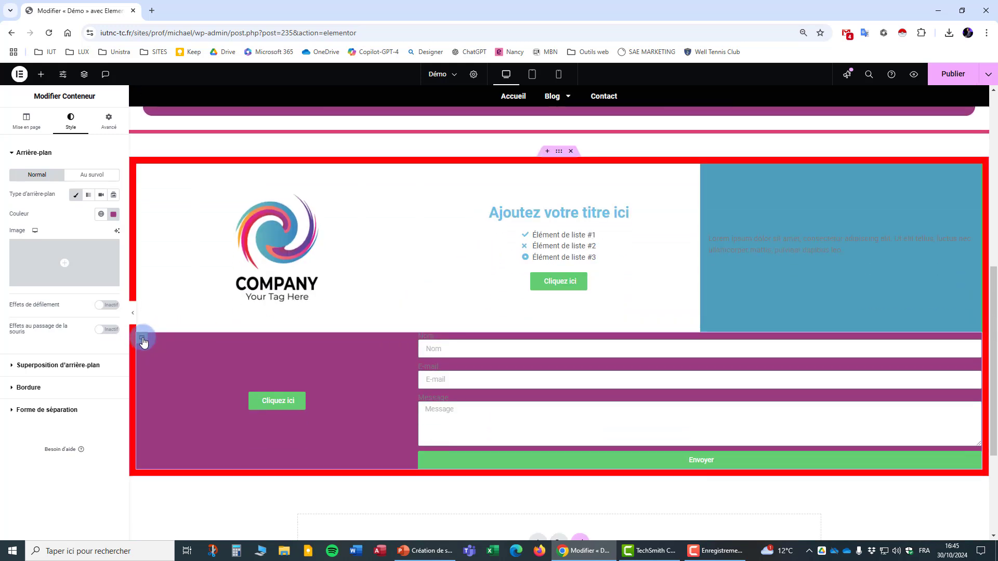
click(108, 123)
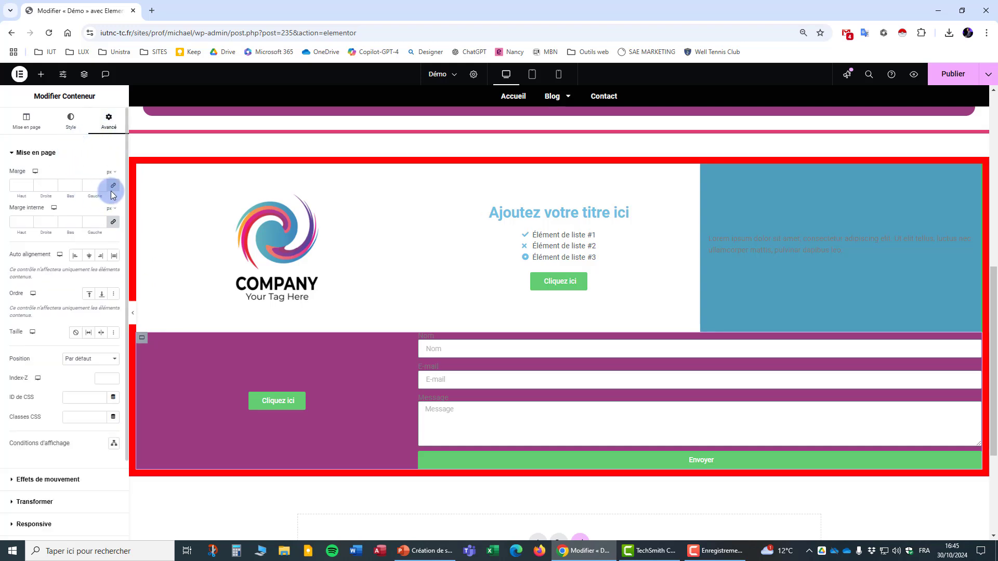
click(115, 188)
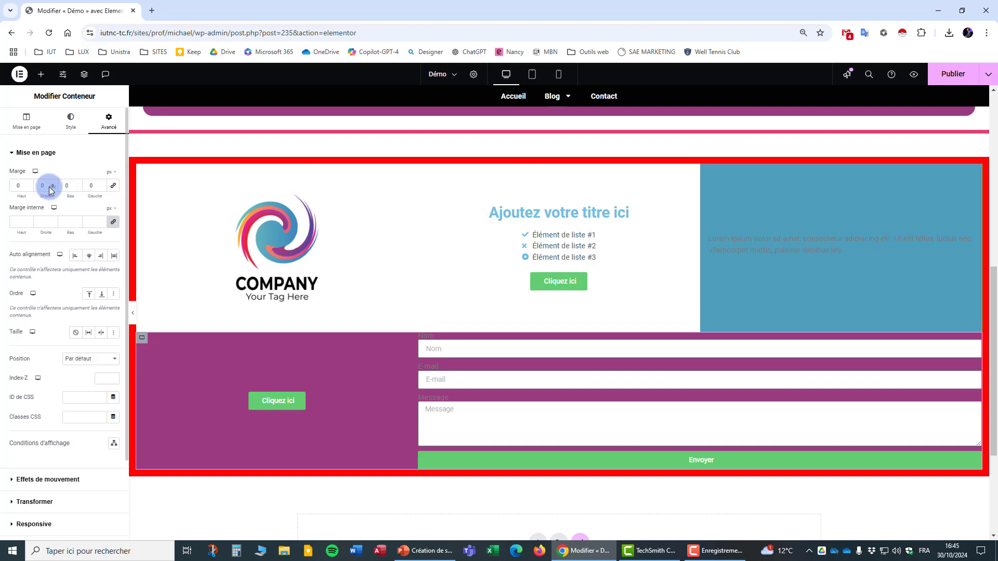
click(30, 186)
click(29, 184)
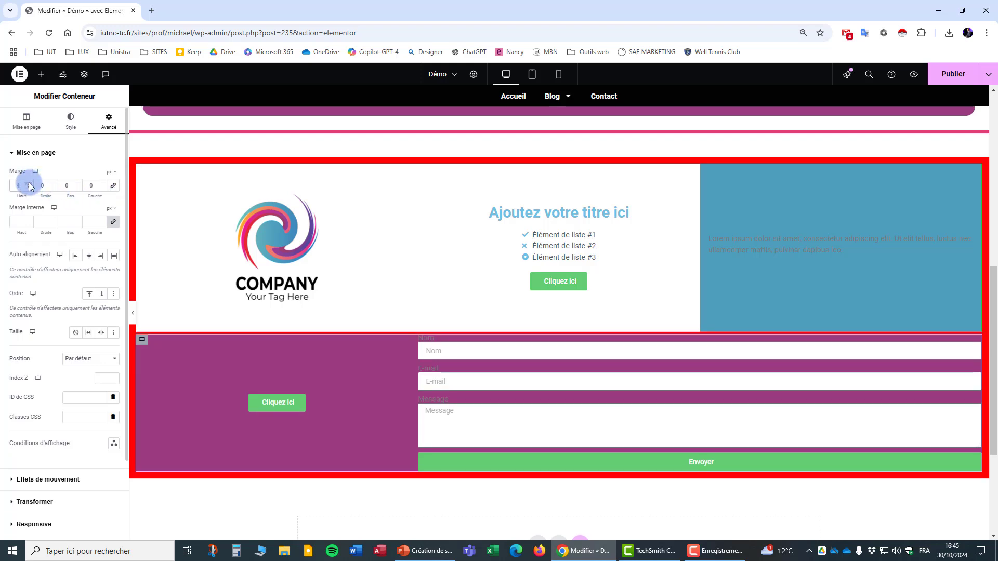
click(29, 184)
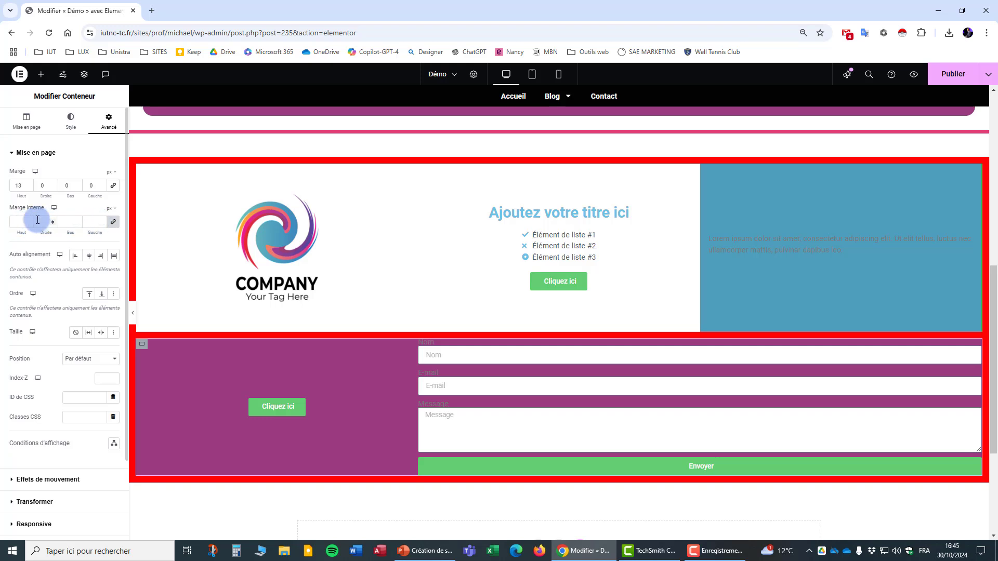
Step: Try a larger unlinked top padding on the purple form container, and reset it to 0
click(113, 222)
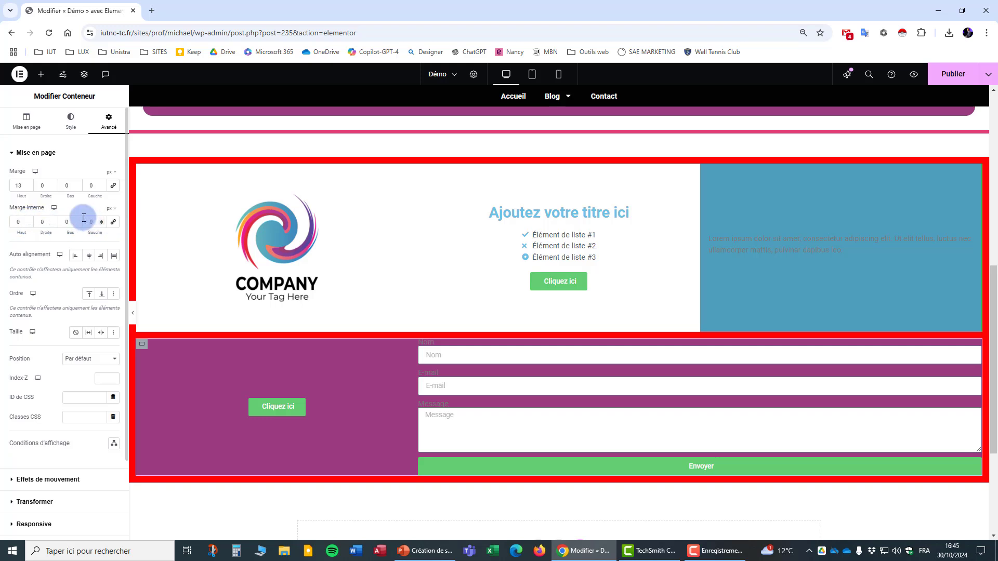
click(29, 220)
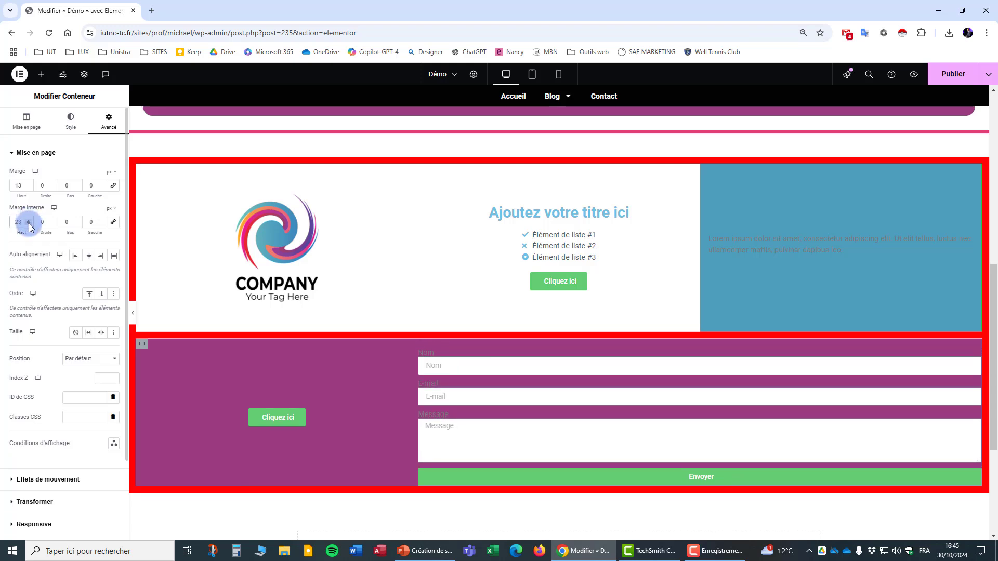
click(28, 224)
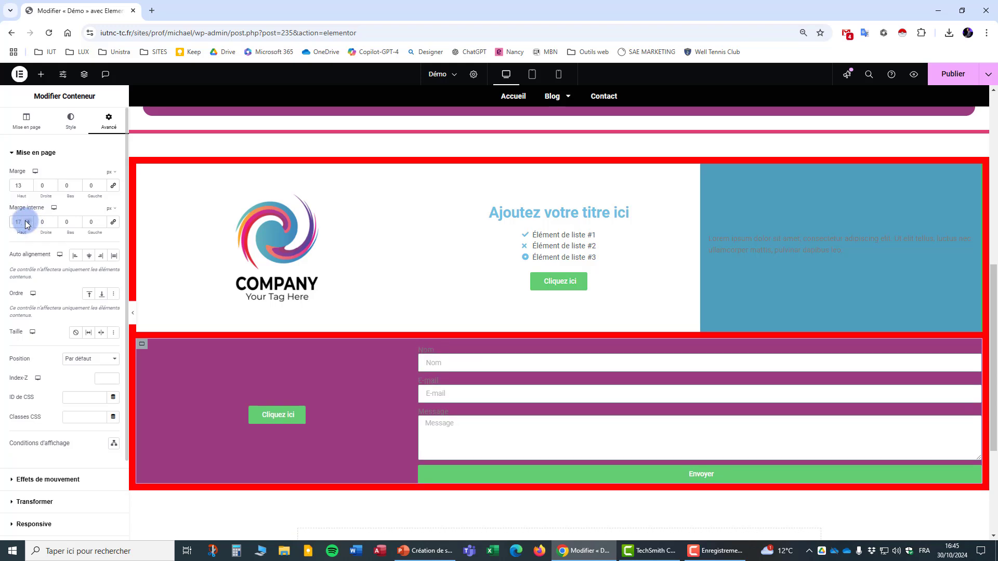
click(28, 220)
drag(21, 222, 10, 223)
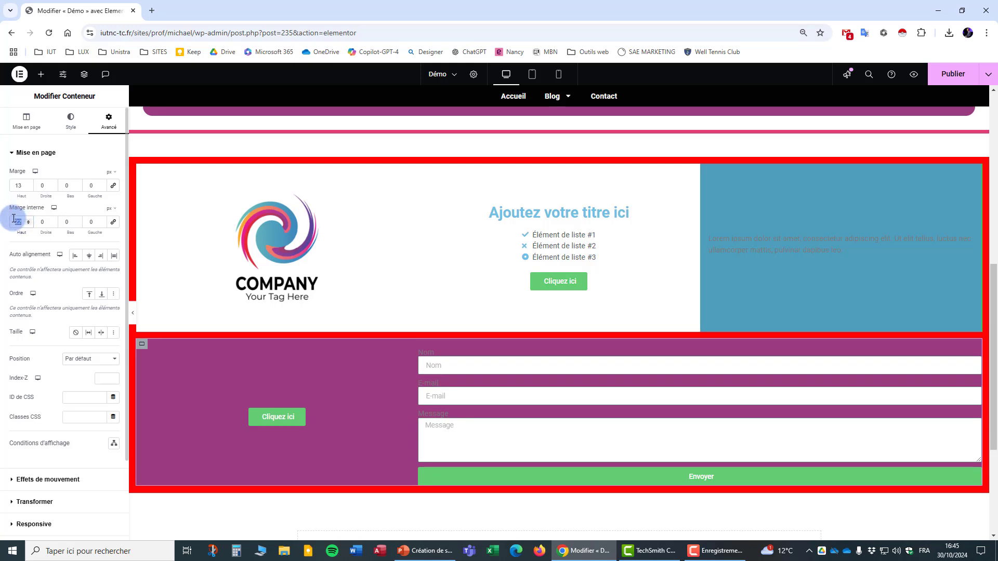
text(0)
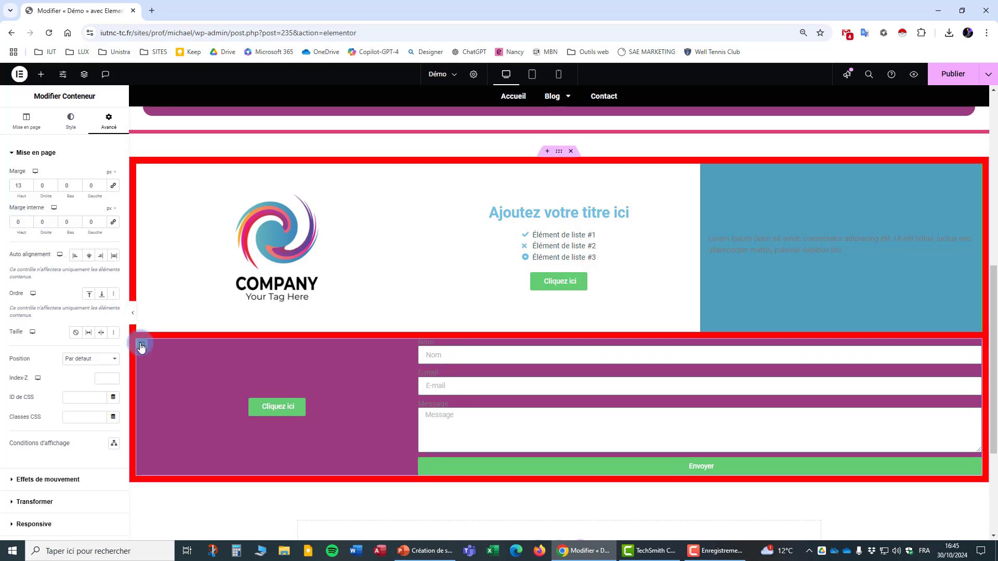
Step: Increase the minimum height of the purple form container to 394 px
click(30, 125)
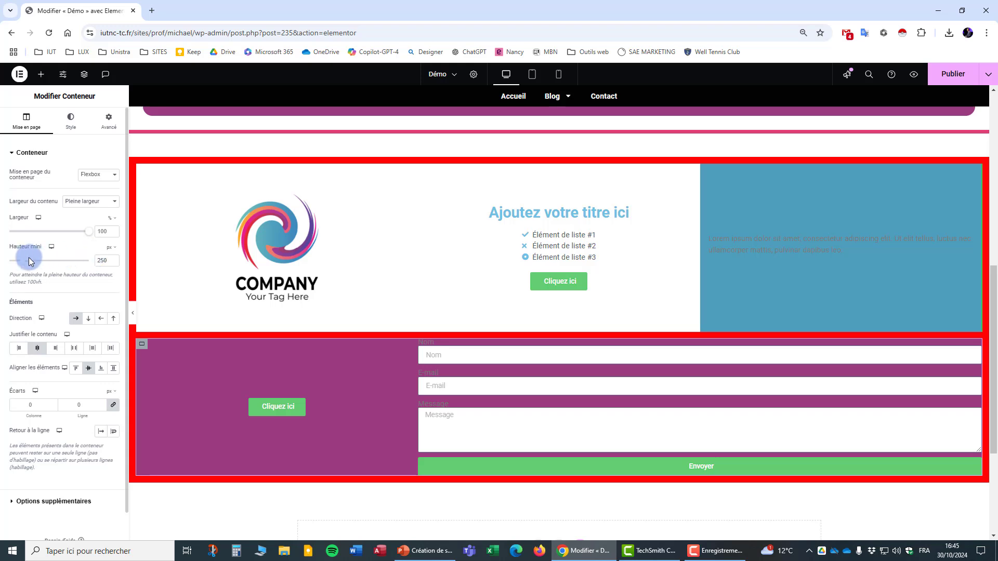
click(29, 261)
drag(29, 265, 31, 265)
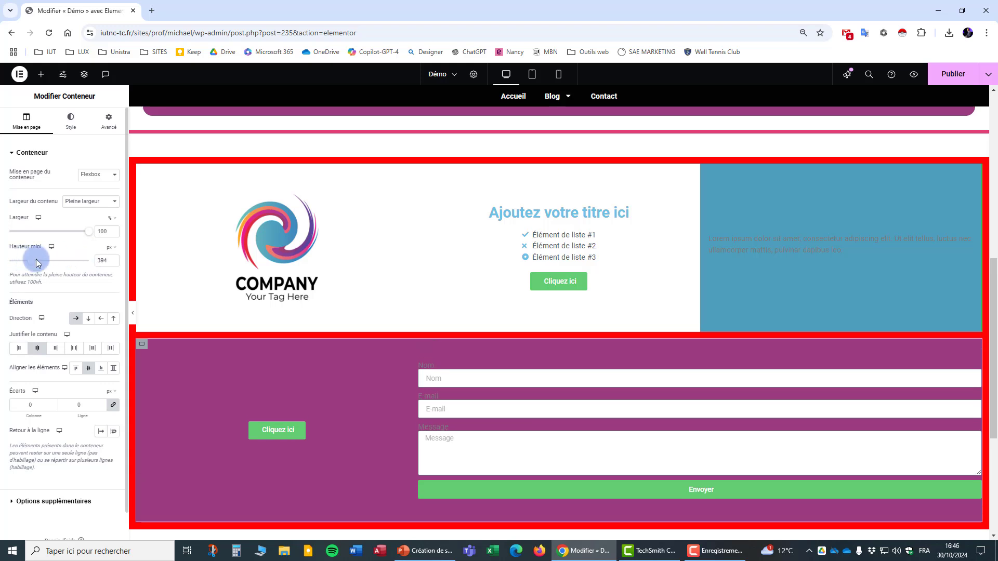
Step: Change the background colour of the parent container around both rows to white (#FFFFFF)
mouse_move(559, 195)
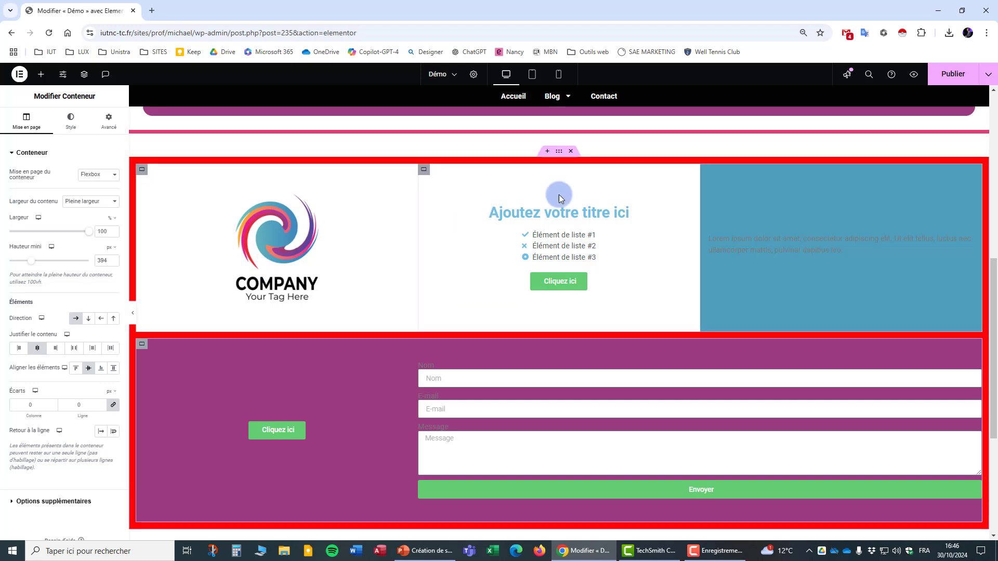
click(559, 153)
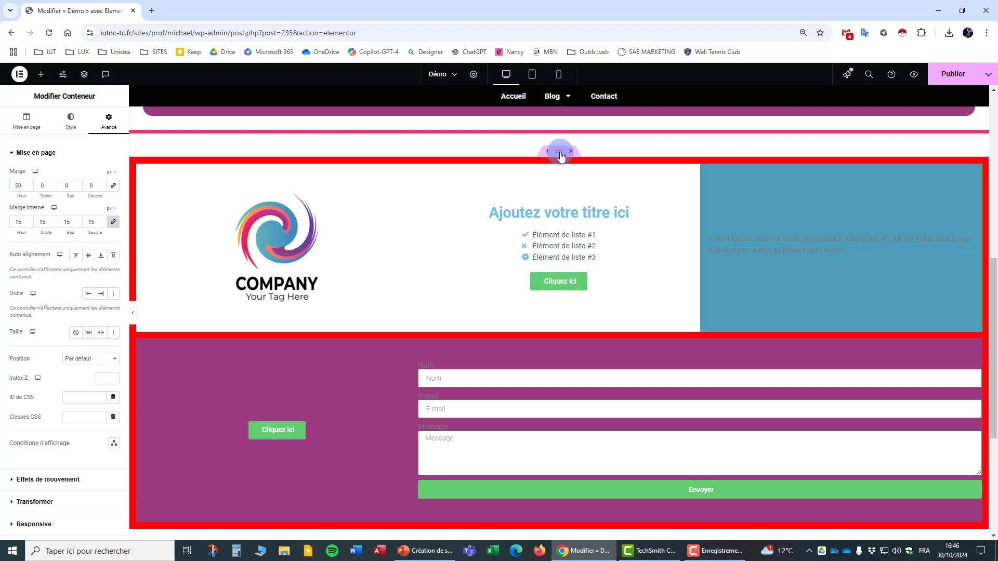
click(70, 120)
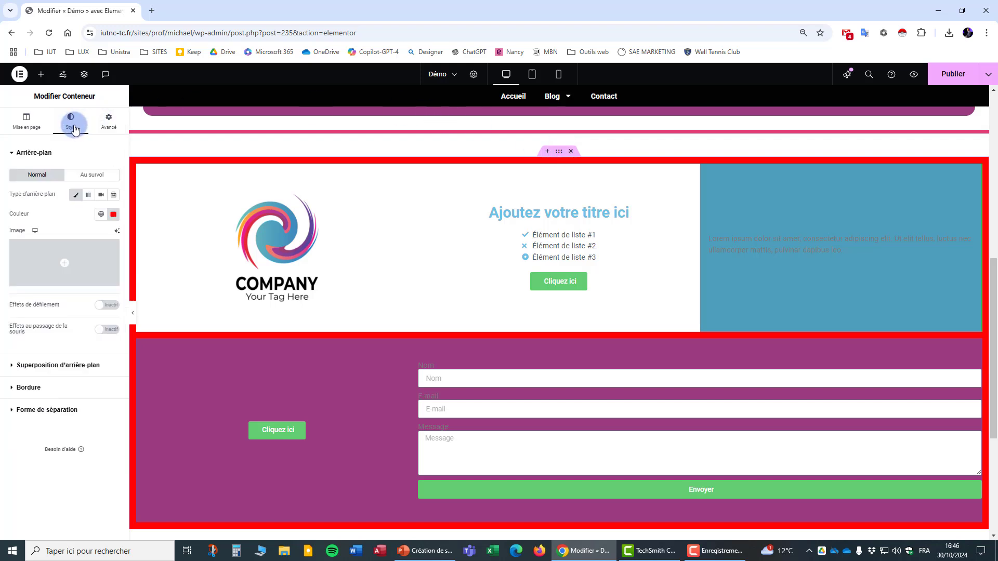
click(113, 214)
drag(161, 252, 56, 252)
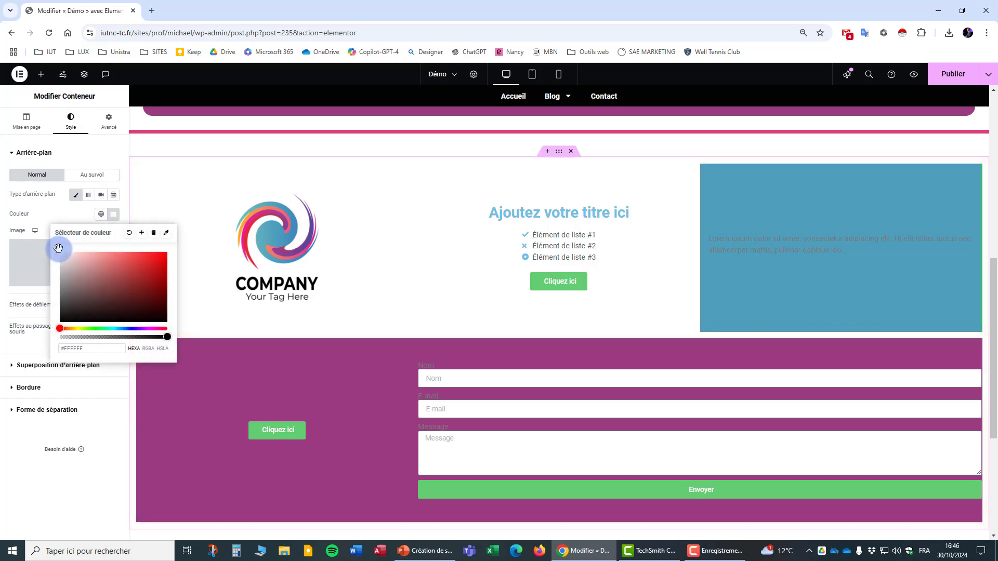
click(83, 467)
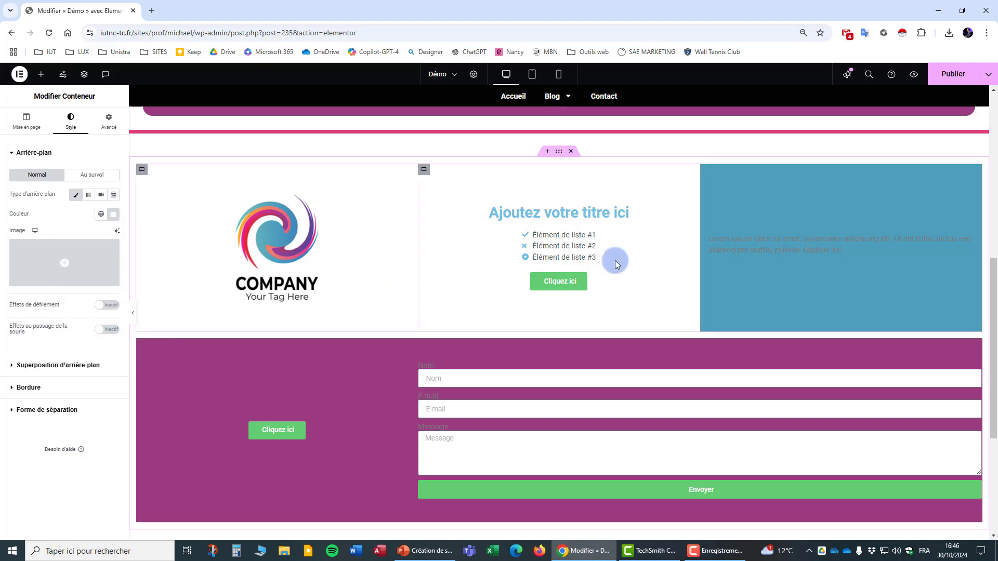
Step: Round all corners of the blue text column in the demo section with a 40 px border radius, like the model section
scroll(640, 301, up, 10)
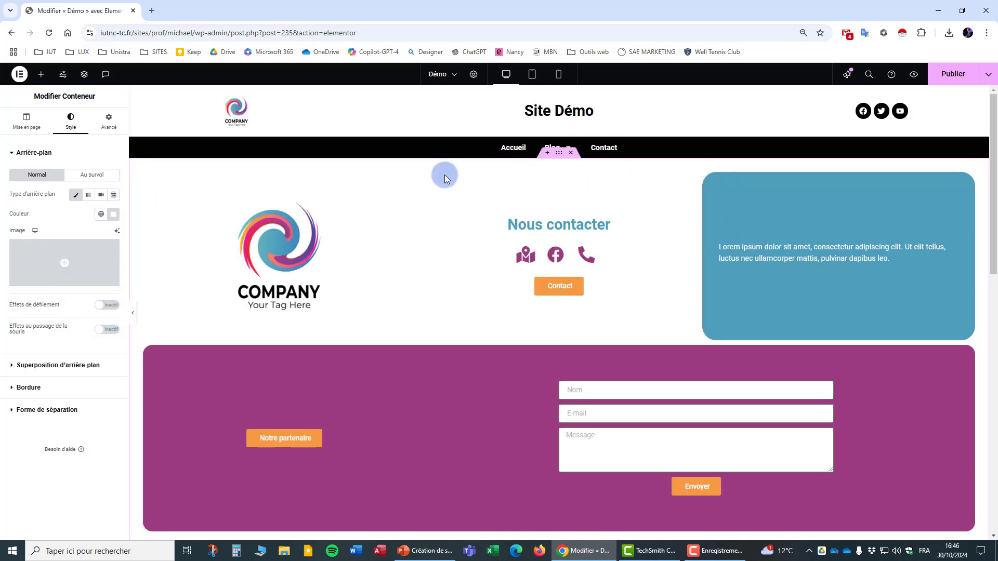
scroll(587, 301, down, 1)
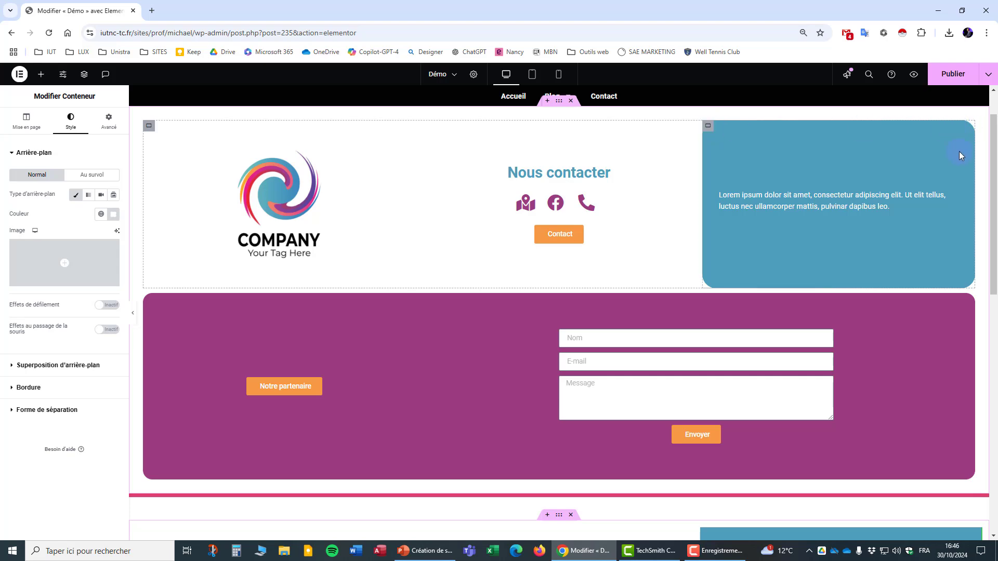
scroll(877, 327, down, 5)
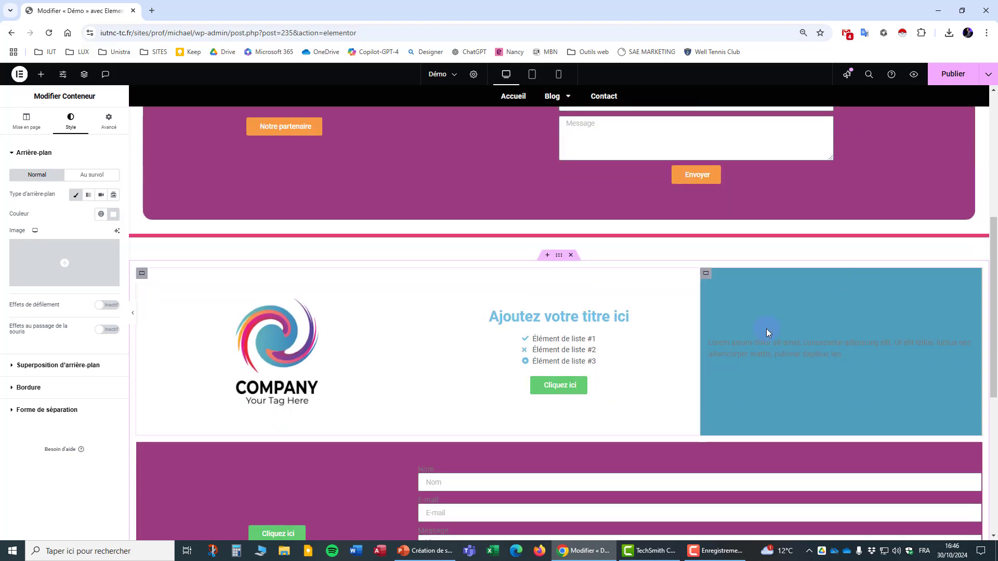
scroll(767, 333, down, 2)
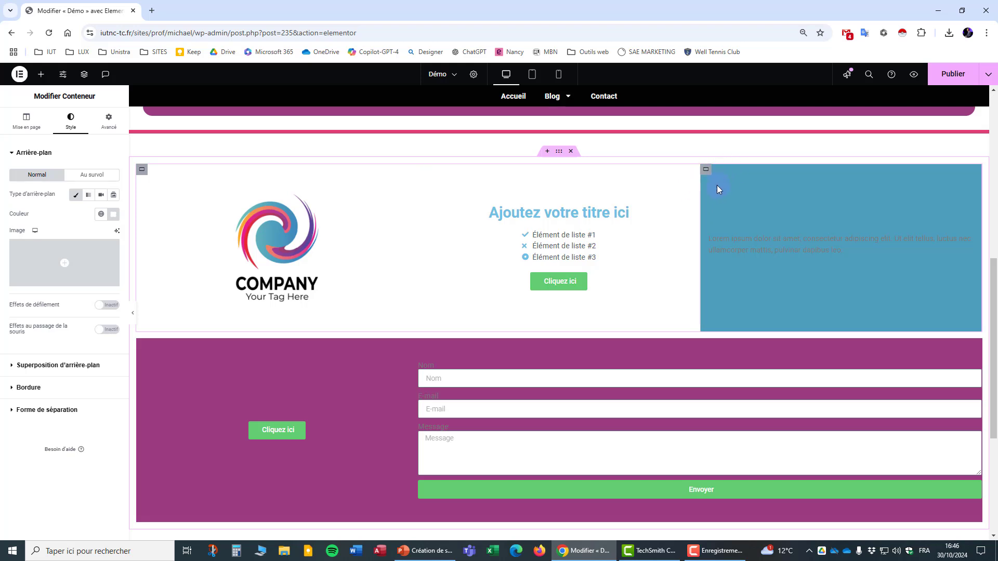
click(707, 173)
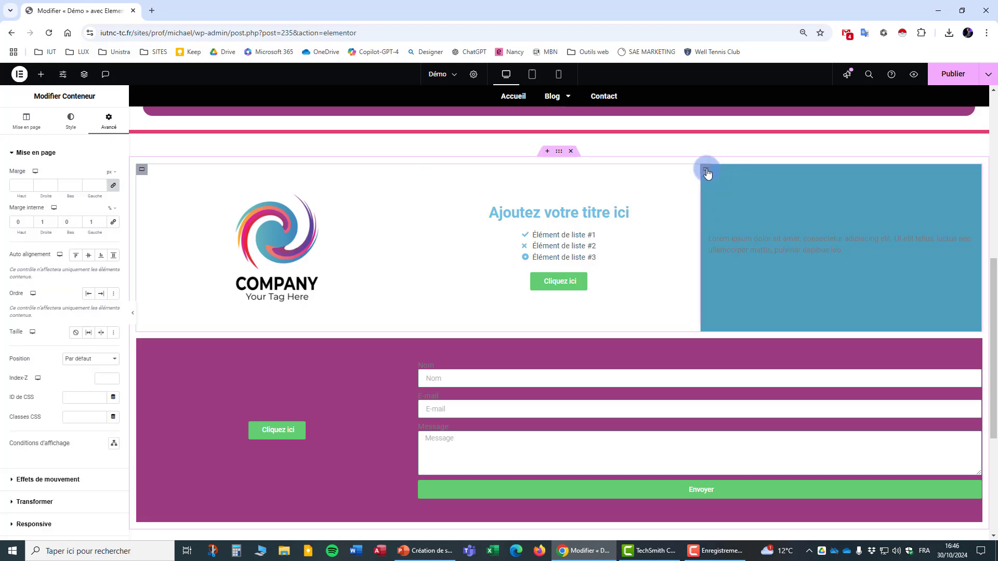
click(78, 129)
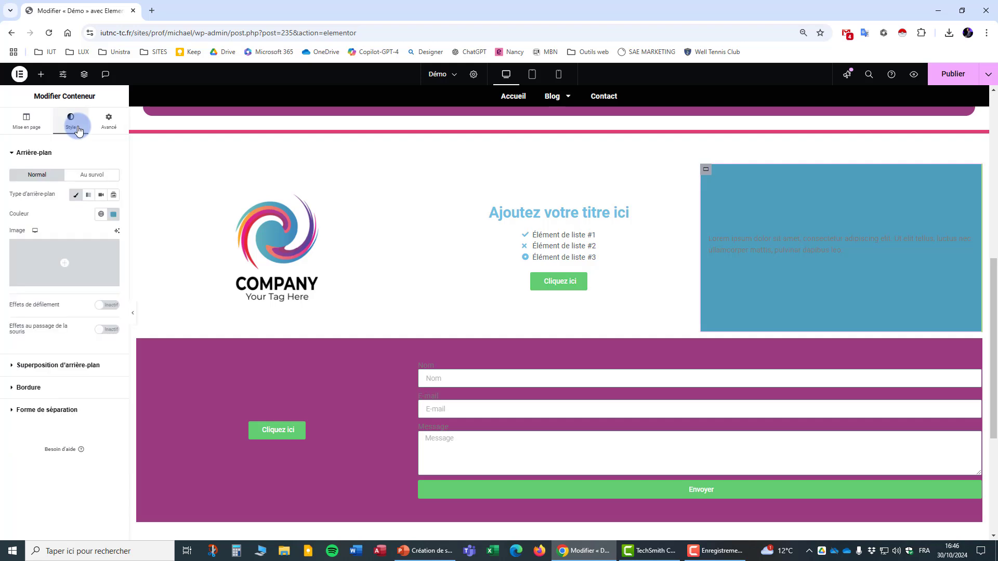
click(46, 391)
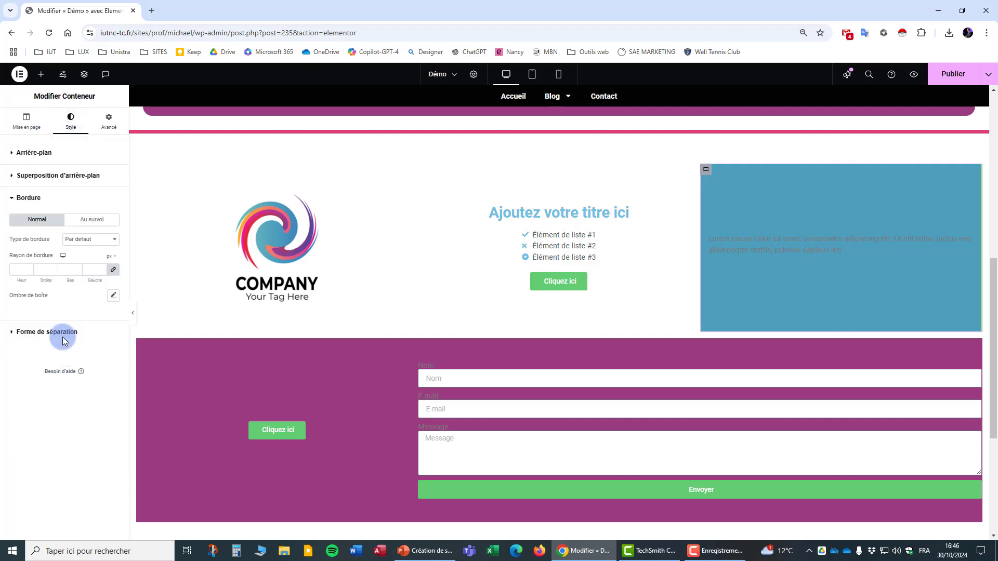
click(20, 269)
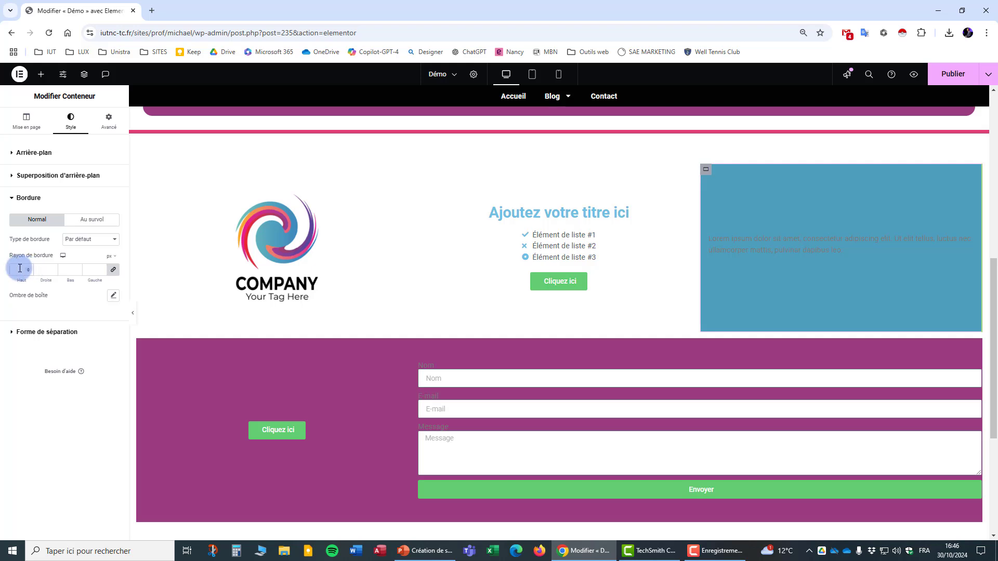
text(20)
key(BackSpace)
key(BackSpace)
text(40)
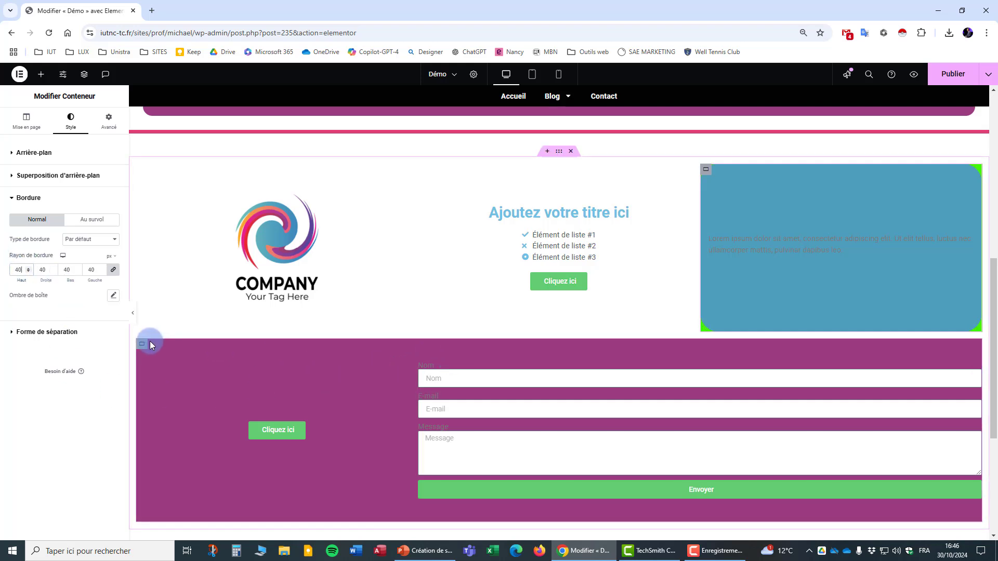
Step: Set the border radius of the purple form container in the demo section to 40 px on all corners
click(143, 347)
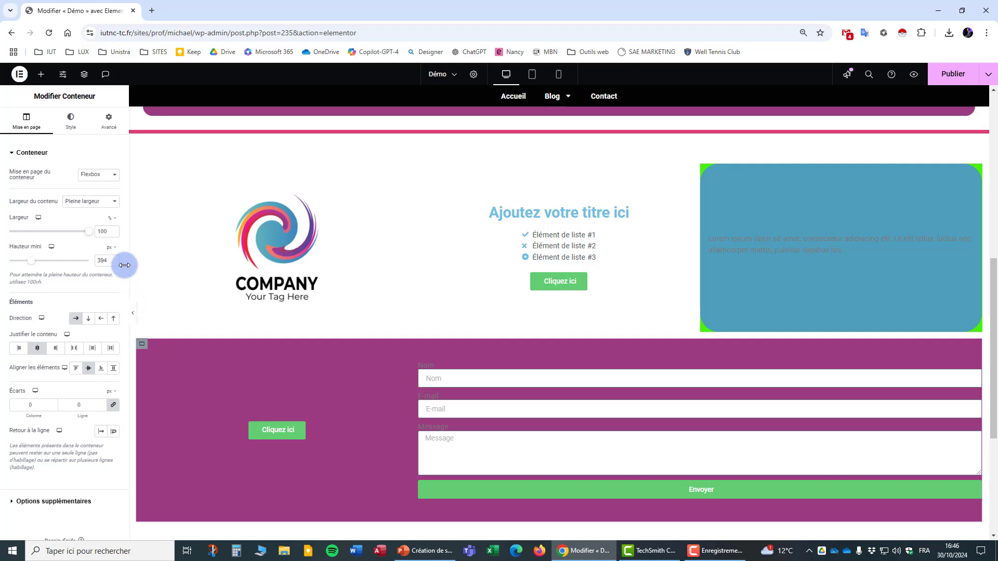
click(74, 129)
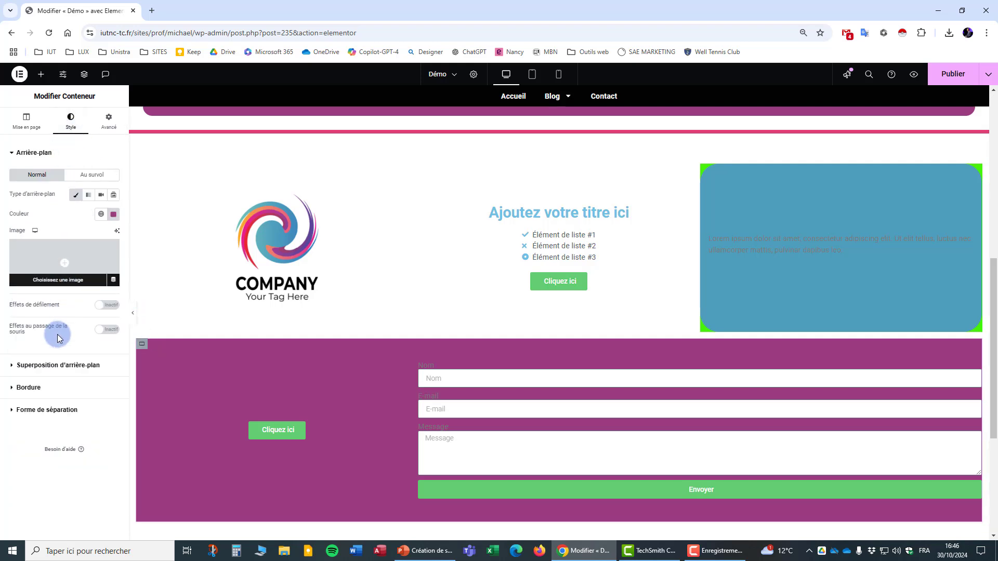
click(52, 387)
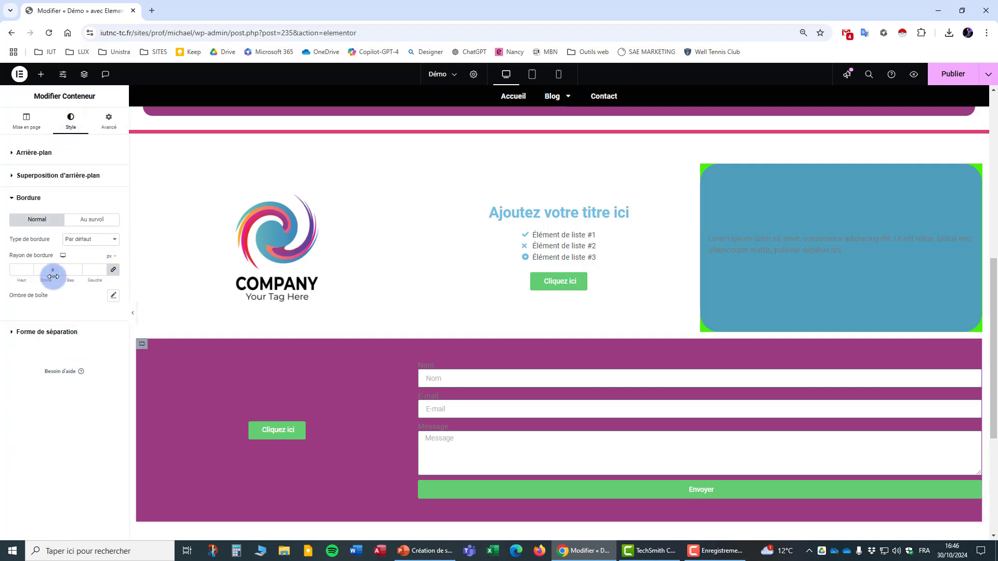
click(22, 270)
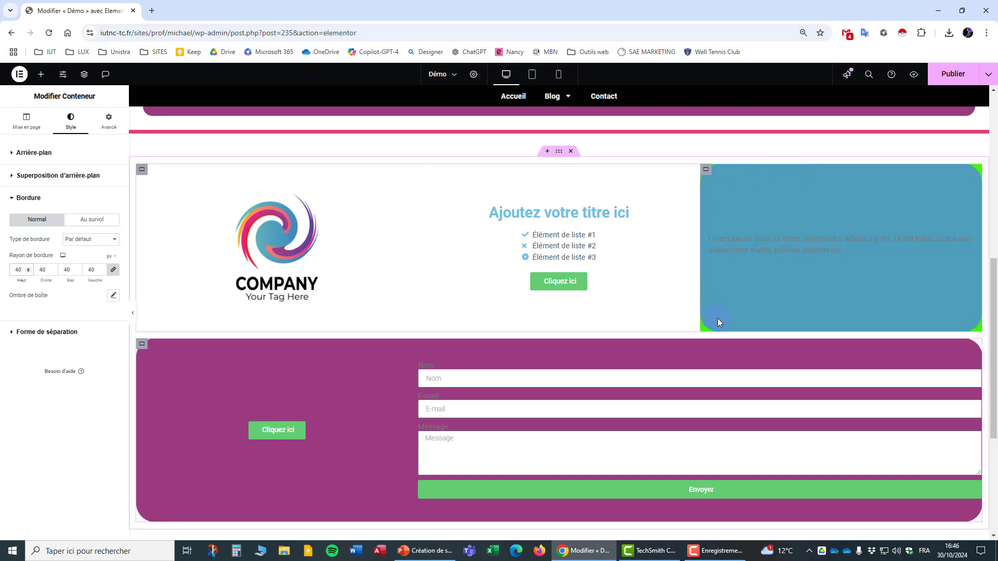
Step: Select the Ligne 1 container from the page structure and change its green background to near-white (#FBFBFB)
click(706, 172)
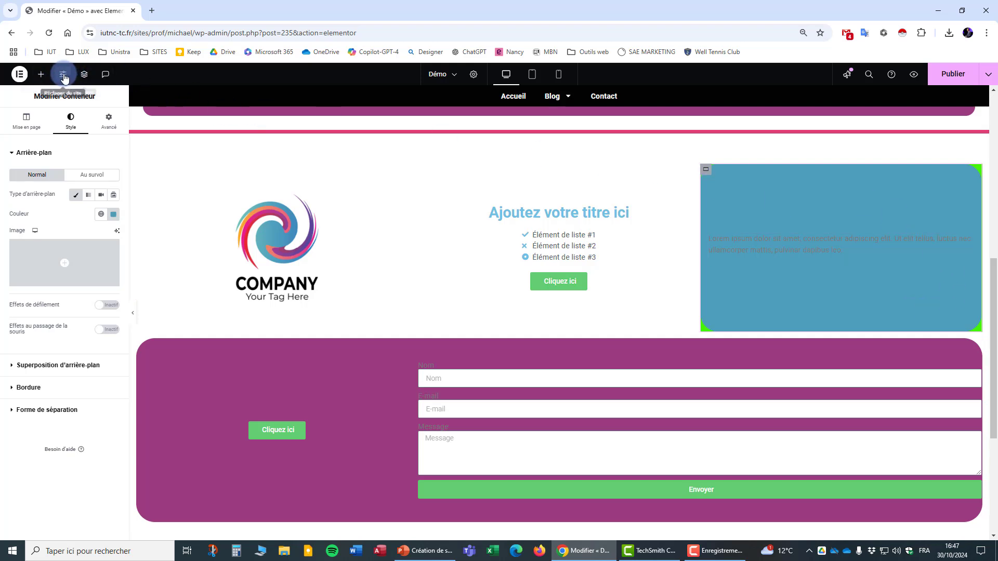
click(84, 75)
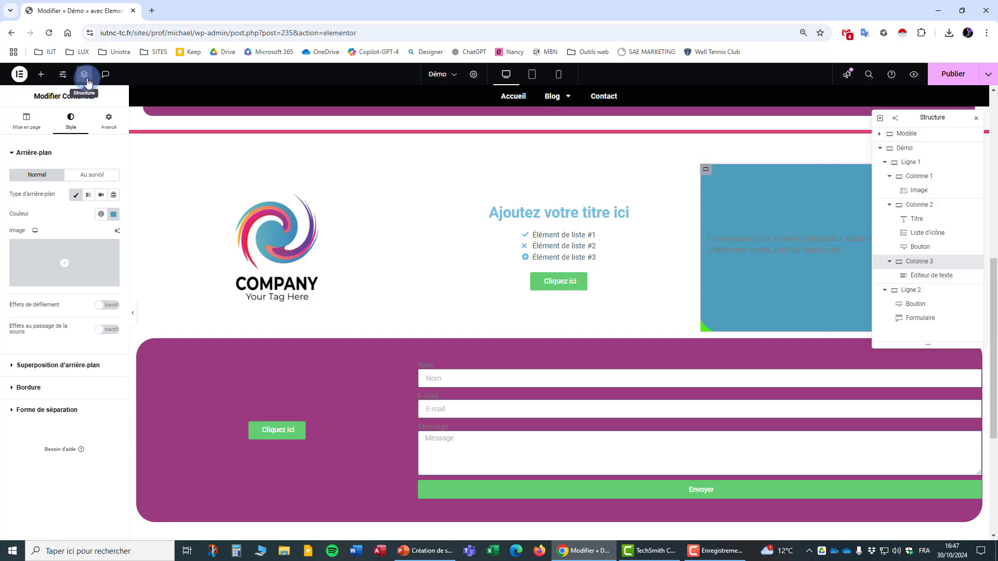
click(918, 167)
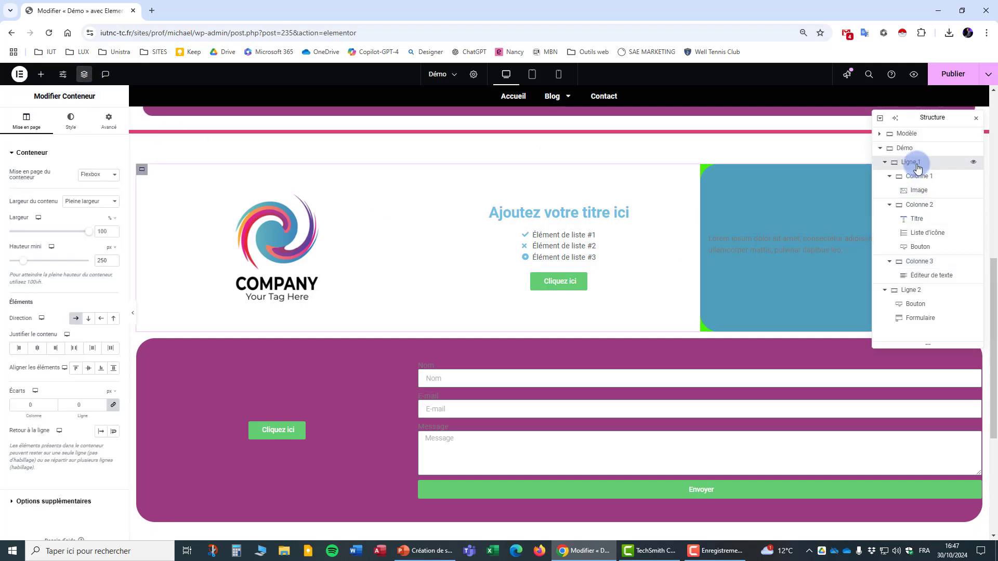
click(70, 124)
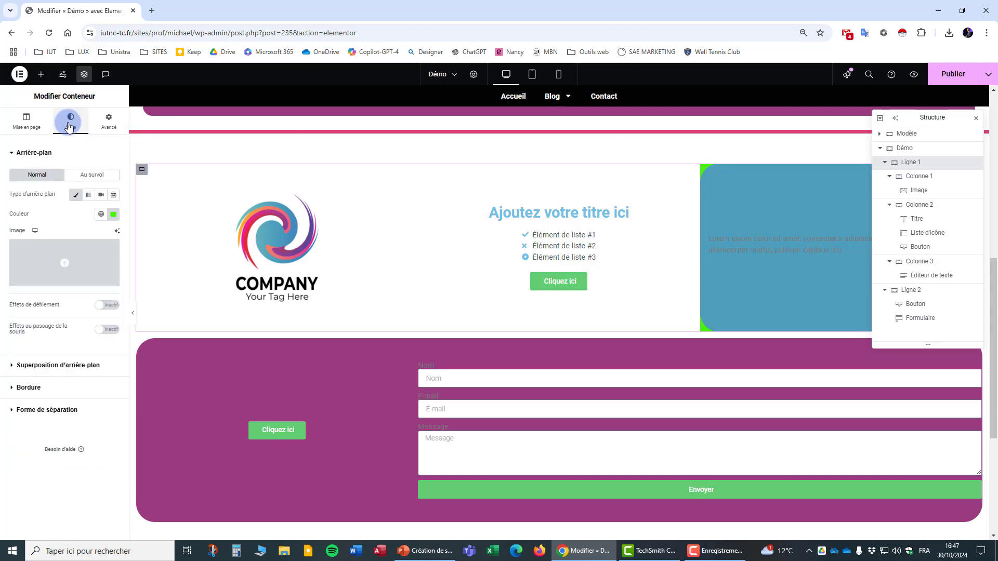
click(113, 215)
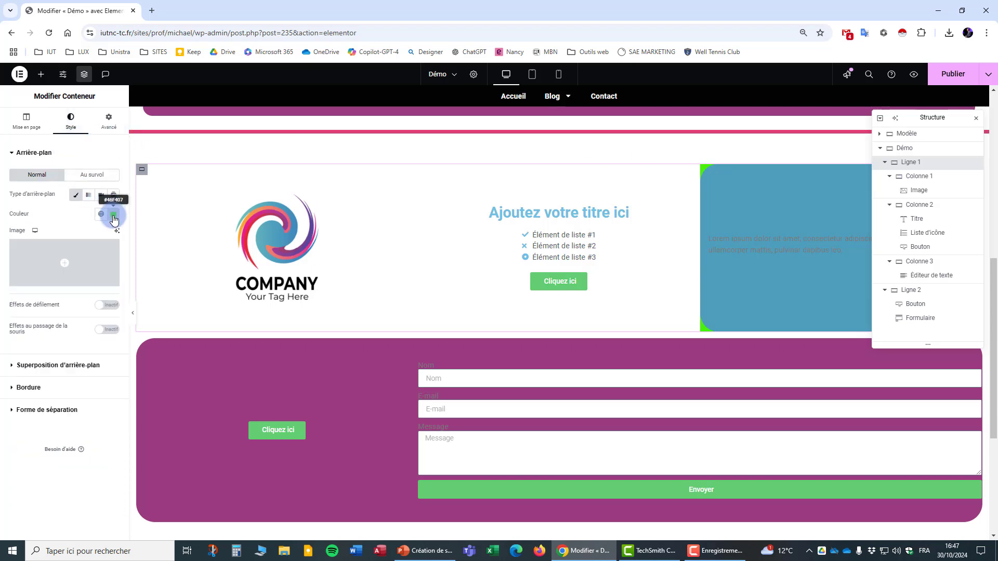
drag(163, 255, 60, 253)
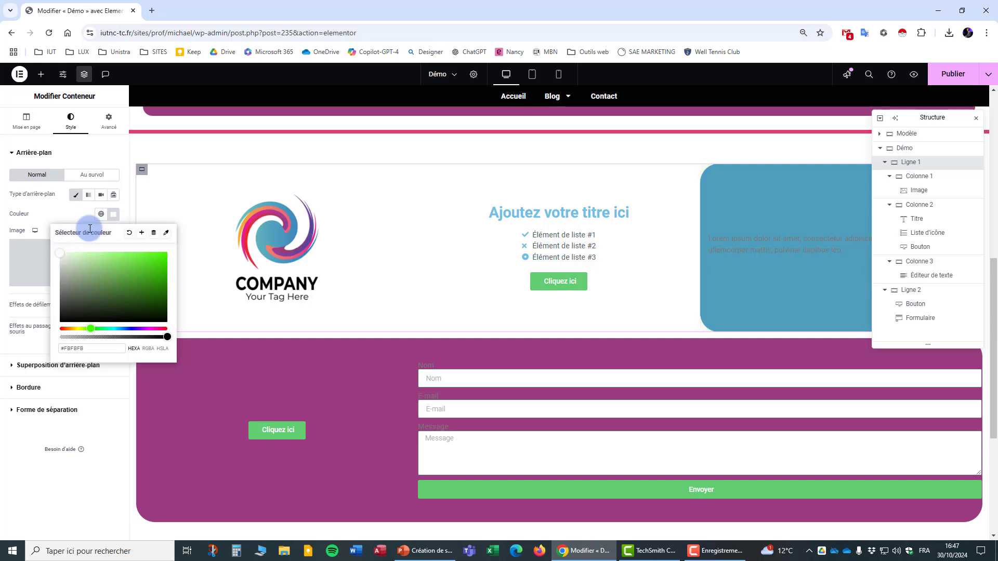
Step: Check the layout and style settings of the Ligne 2 container, and close the page structure
click(920, 290)
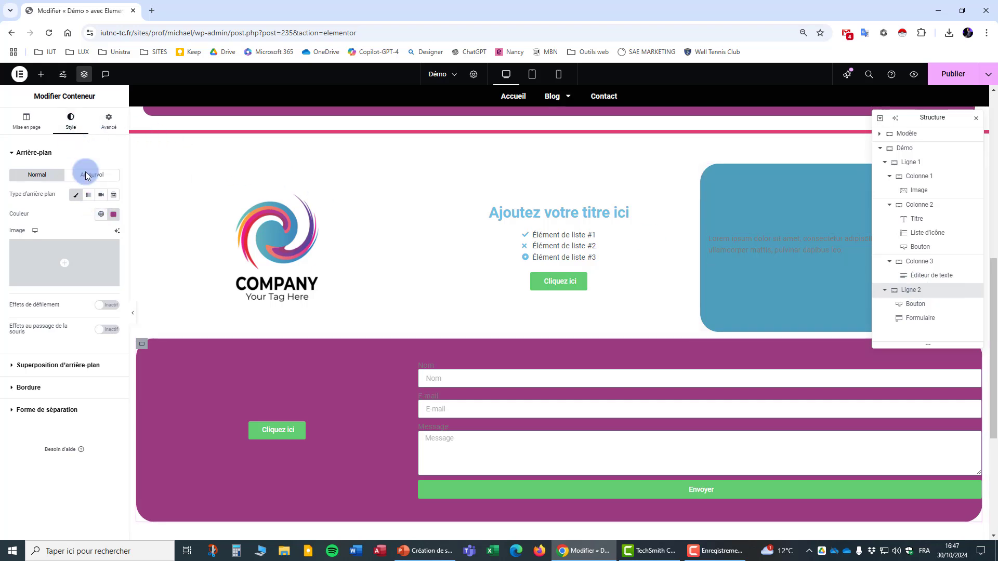
click(71, 130)
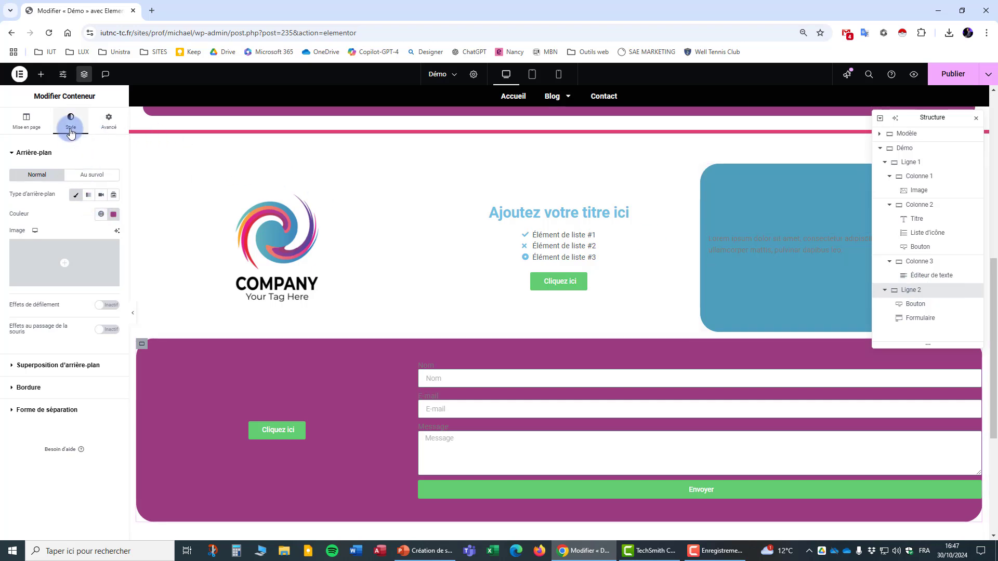
click(27, 121)
click(69, 124)
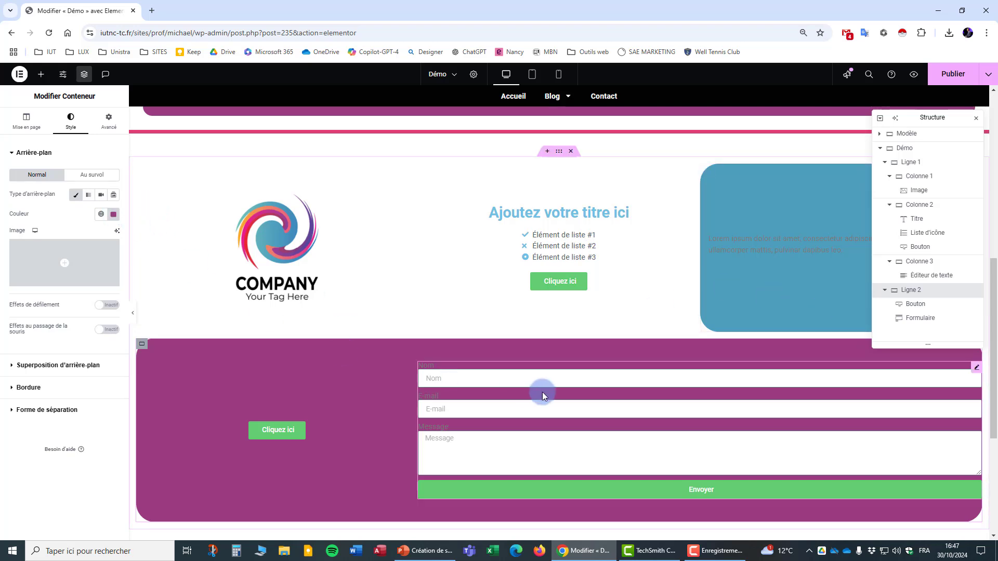
click(976, 120)
scroll(665, 341, down, 2)
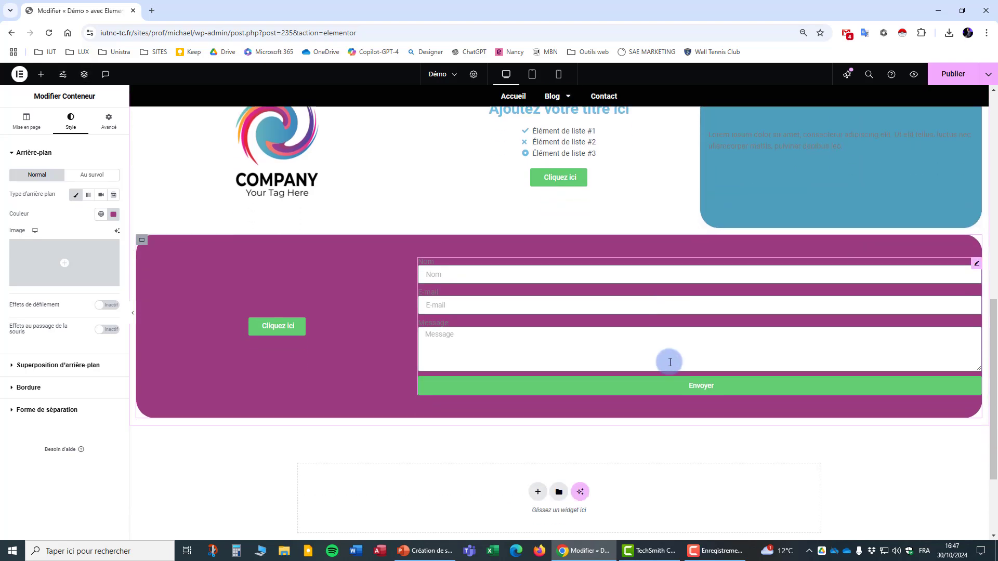
Step: Give the demo section's logo image a hover opacity of 0.53, following the fading logo in the model section
scroll(670, 363, up, 10)
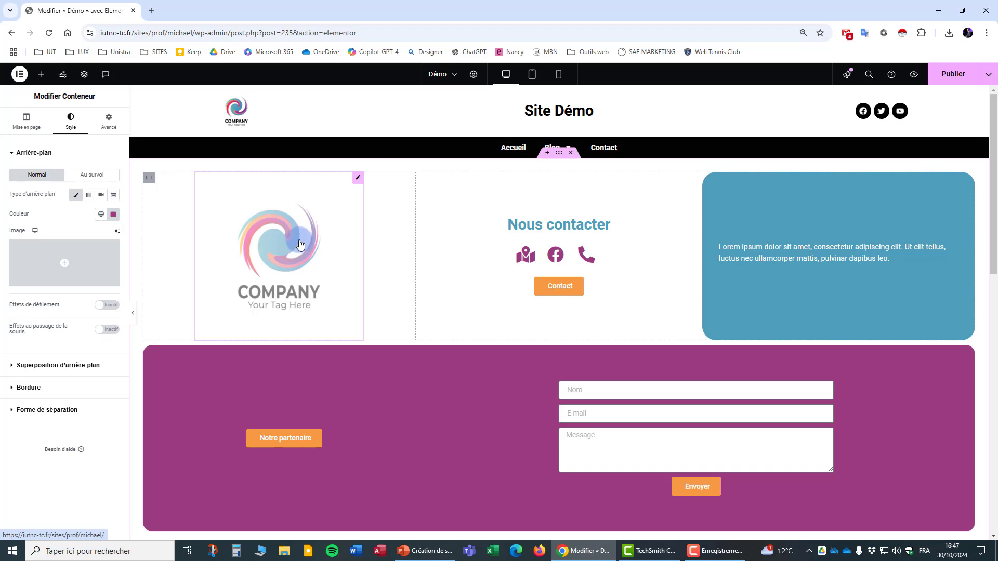
scroll(413, 291, down, 3)
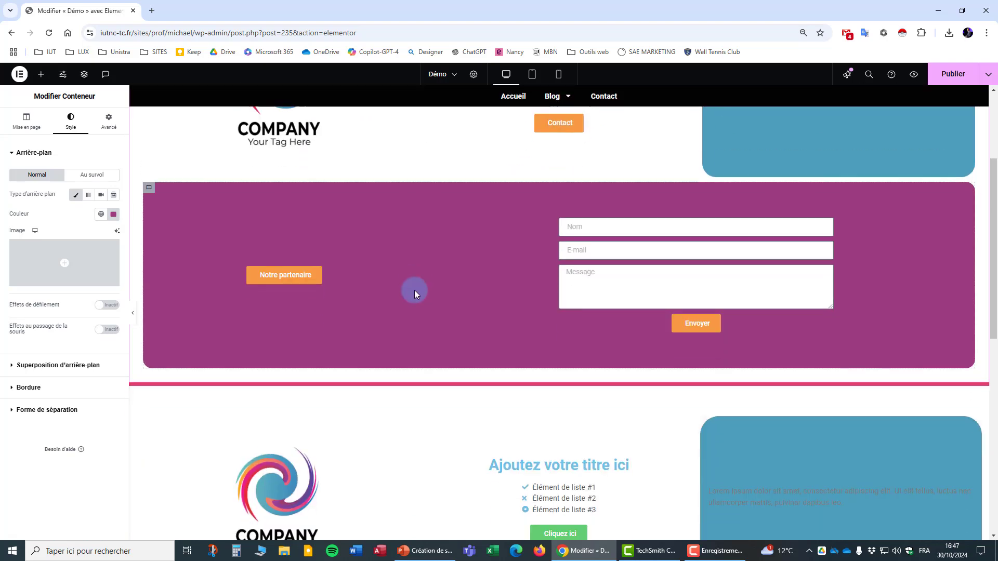
scroll(414, 292, down, 3)
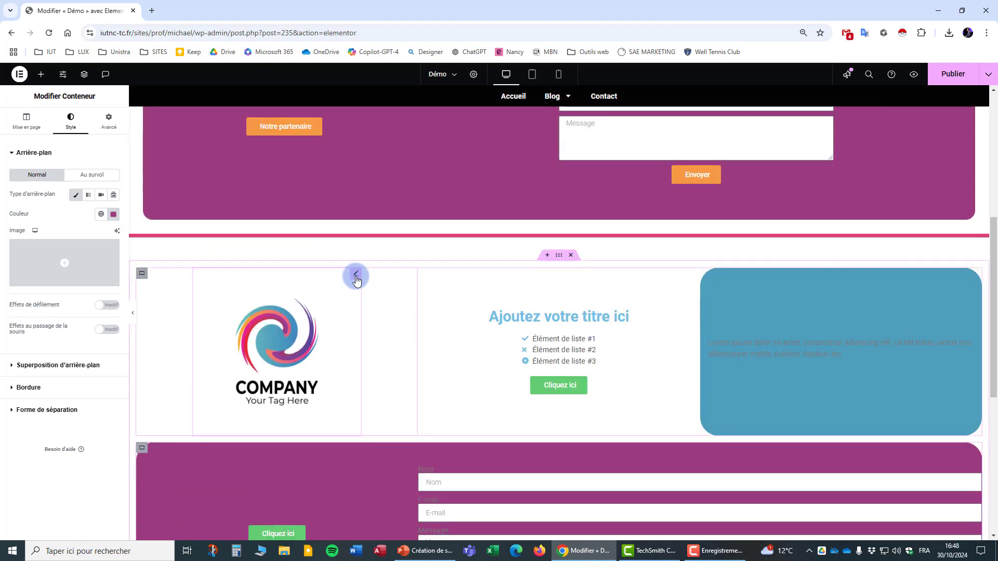
click(356, 277)
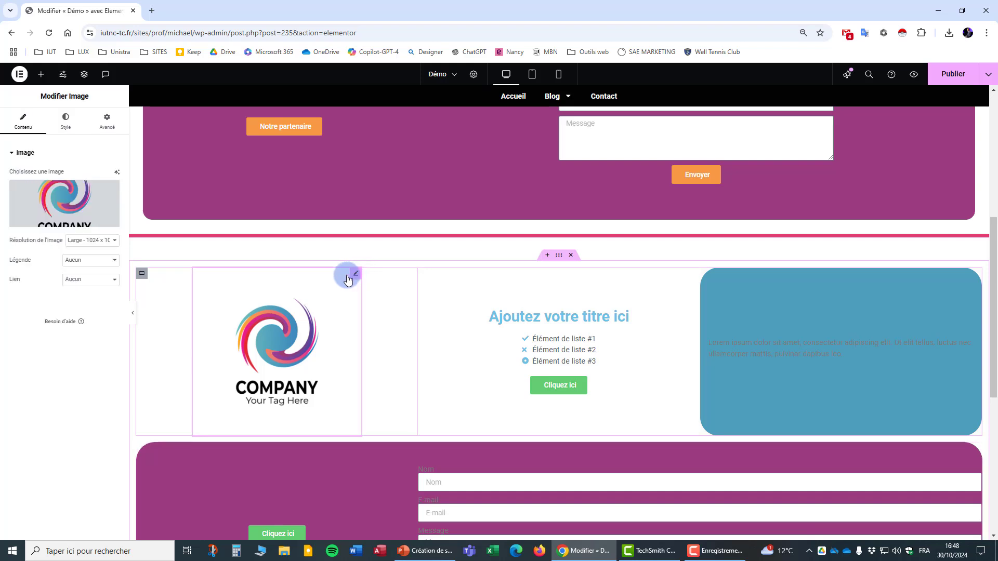
click(65, 124)
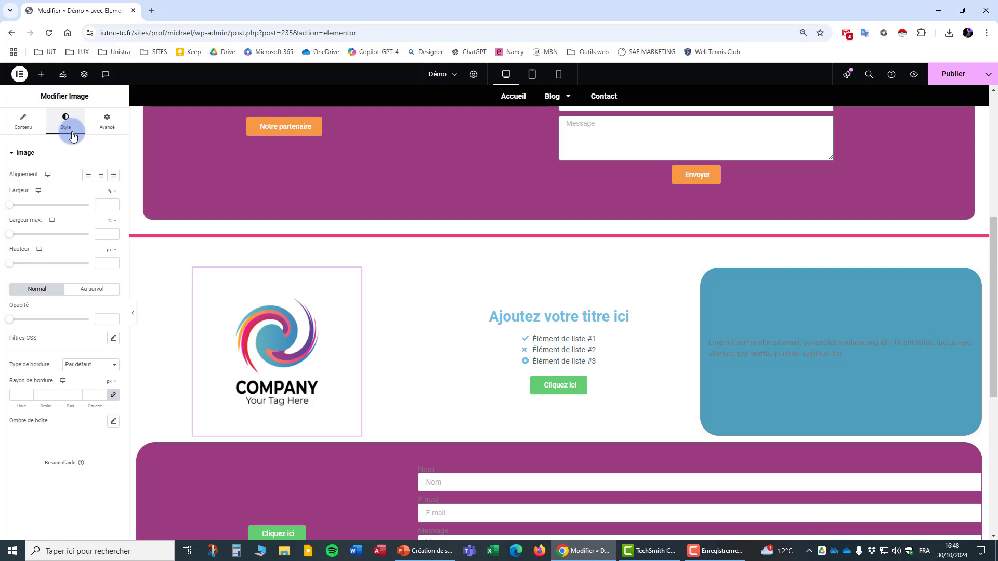
click(87, 293)
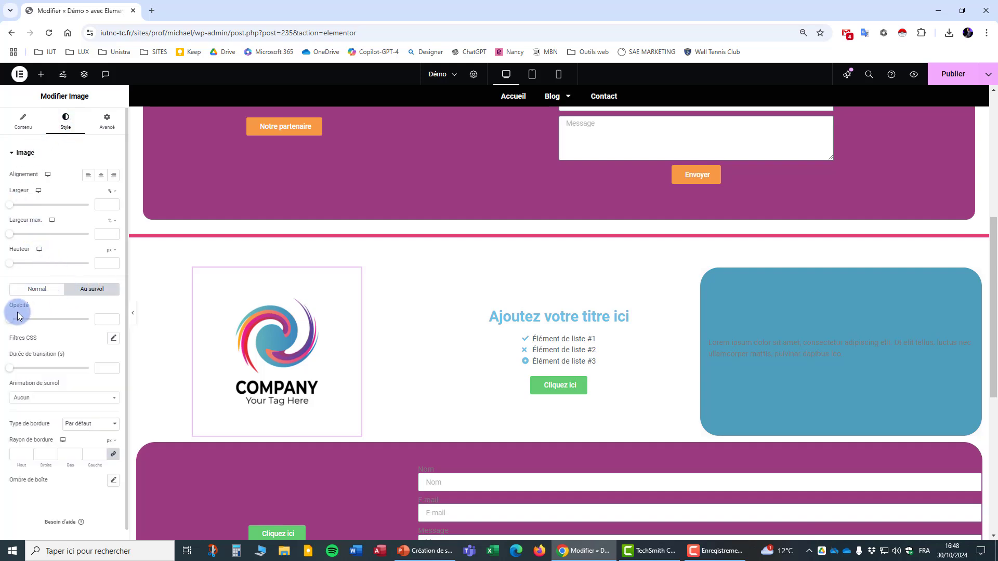
drag(17, 317, 51, 320)
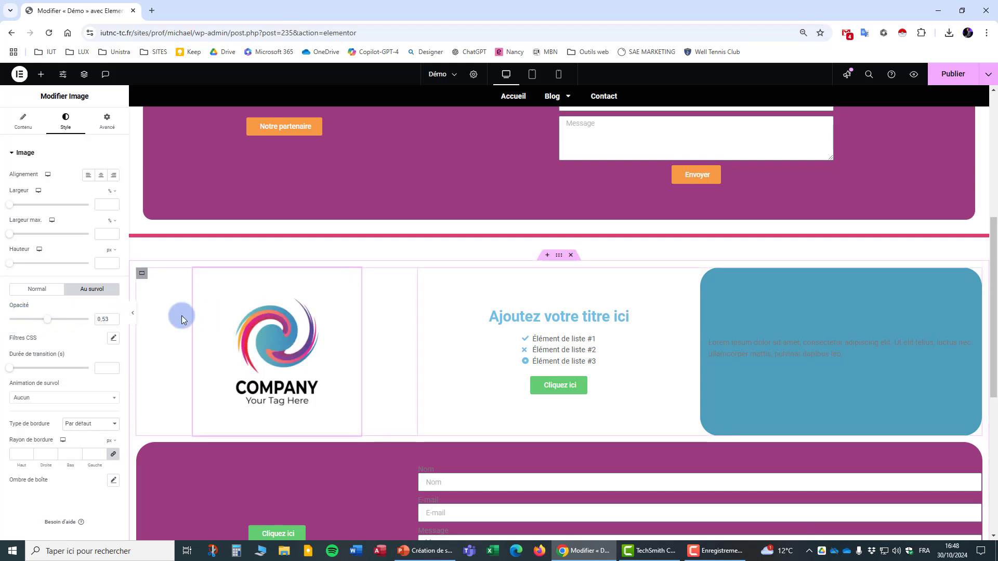
Step: Set the logo image's link to a custom URL (URL personnalisée) using the dynamic tag URL interne
click(28, 130)
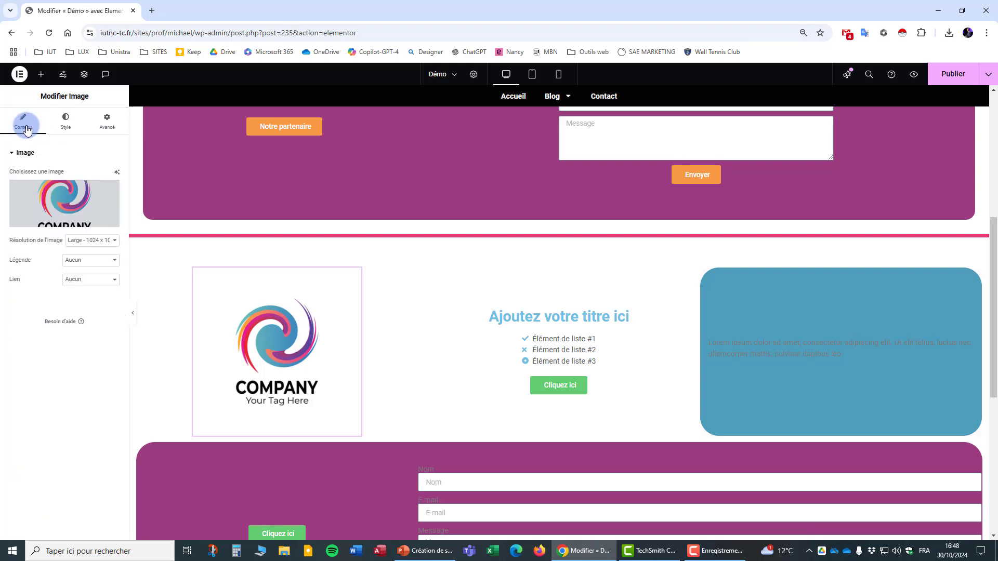
click(119, 284)
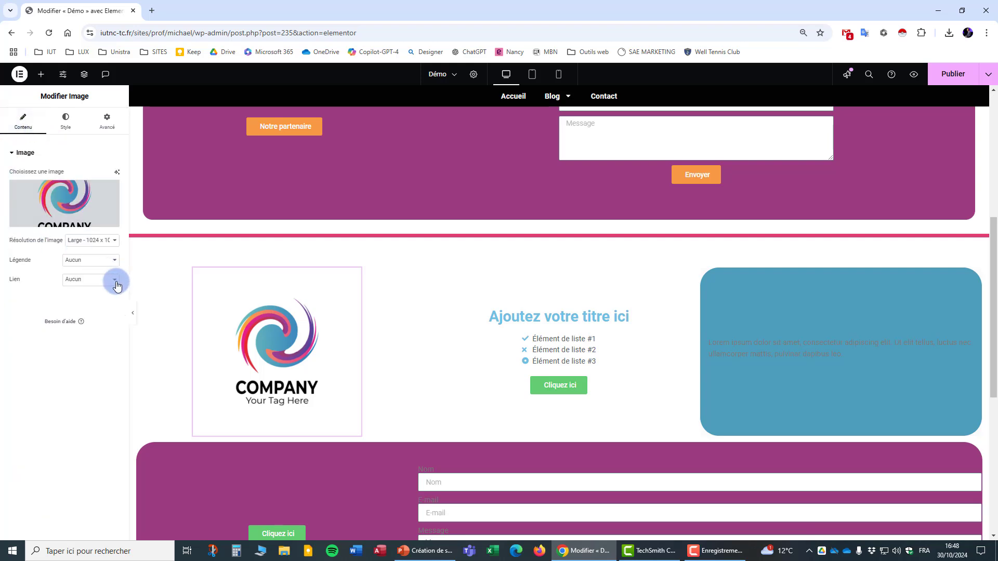
click(90, 319)
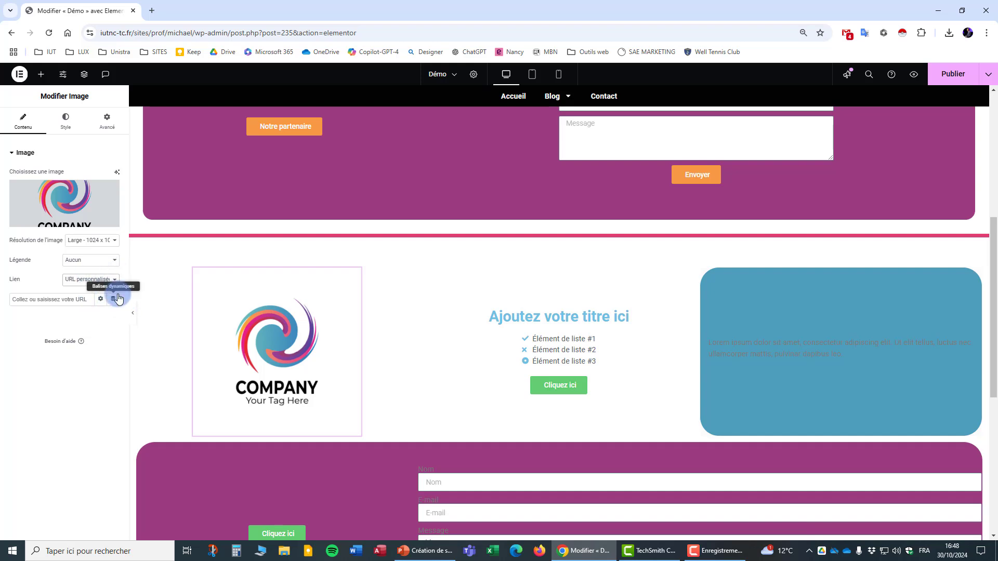
click(113, 300)
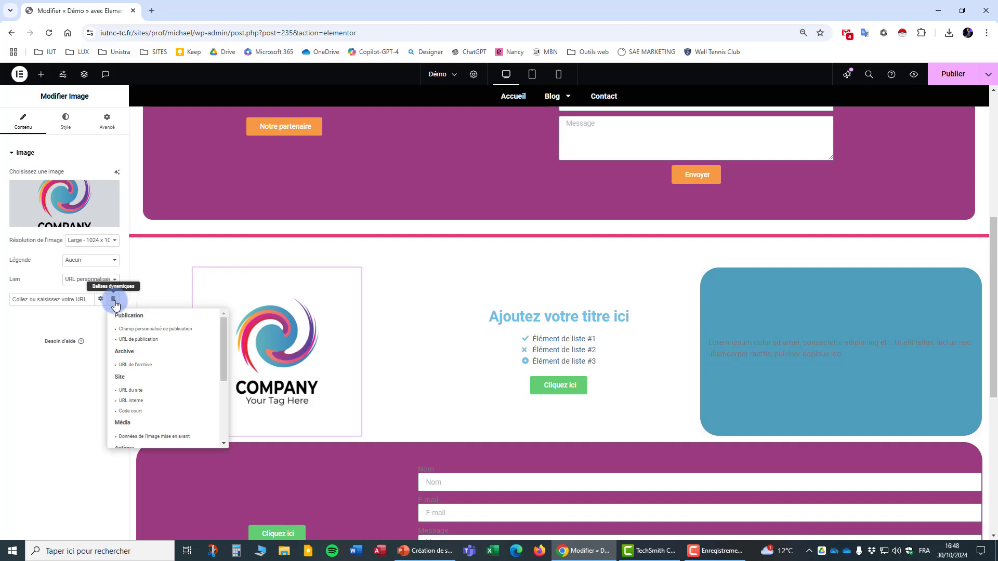
click(151, 404)
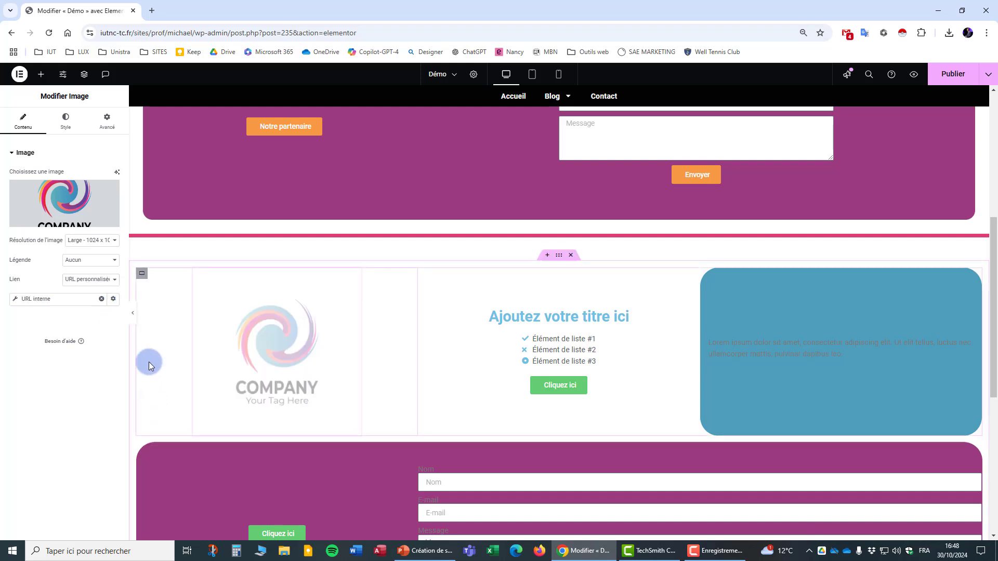
Step: Point the logo image's internal URL at the Accueil page, using the Contenu link type
click(17, 301)
click(115, 344)
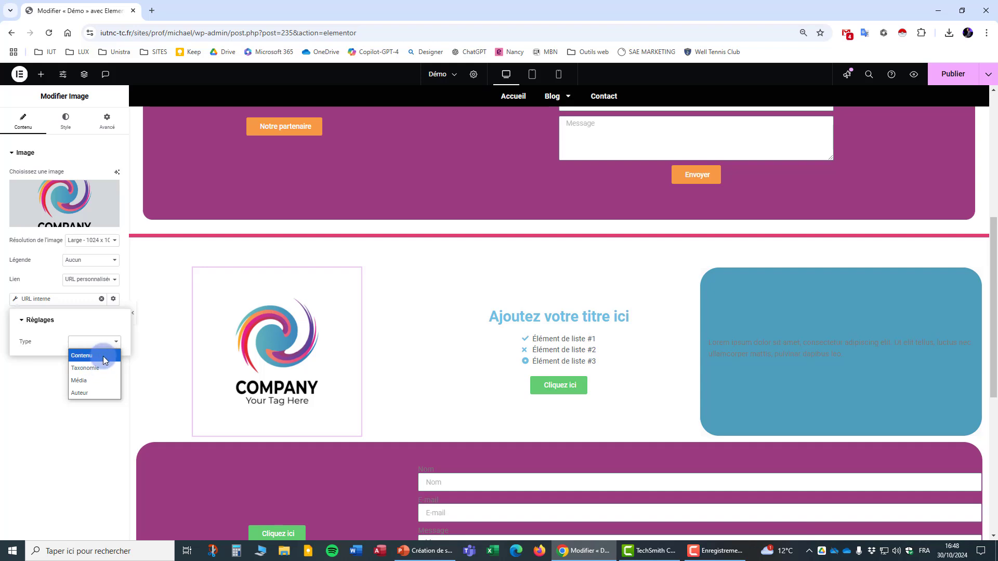
click(104, 357)
click(64, 374)
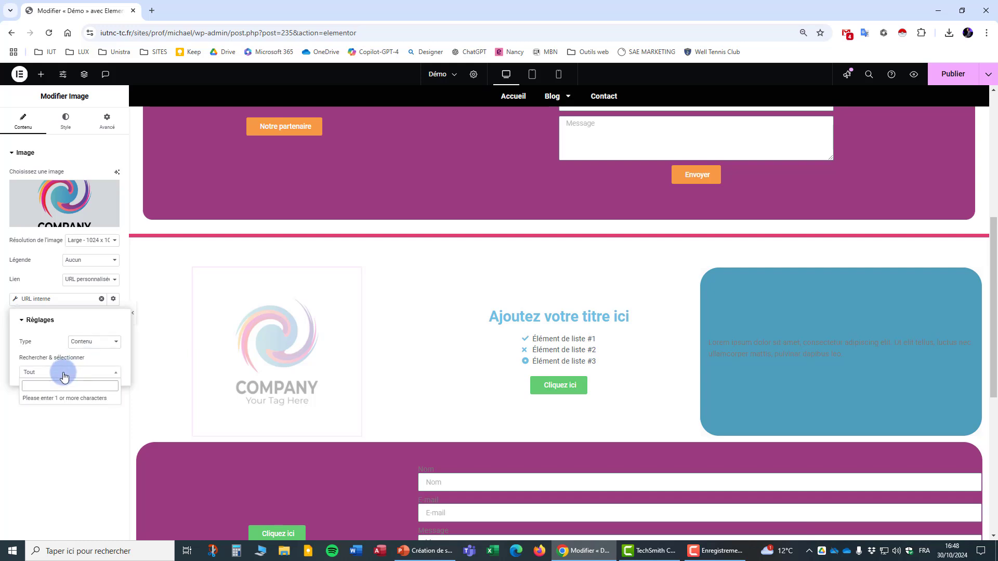
text(accu)
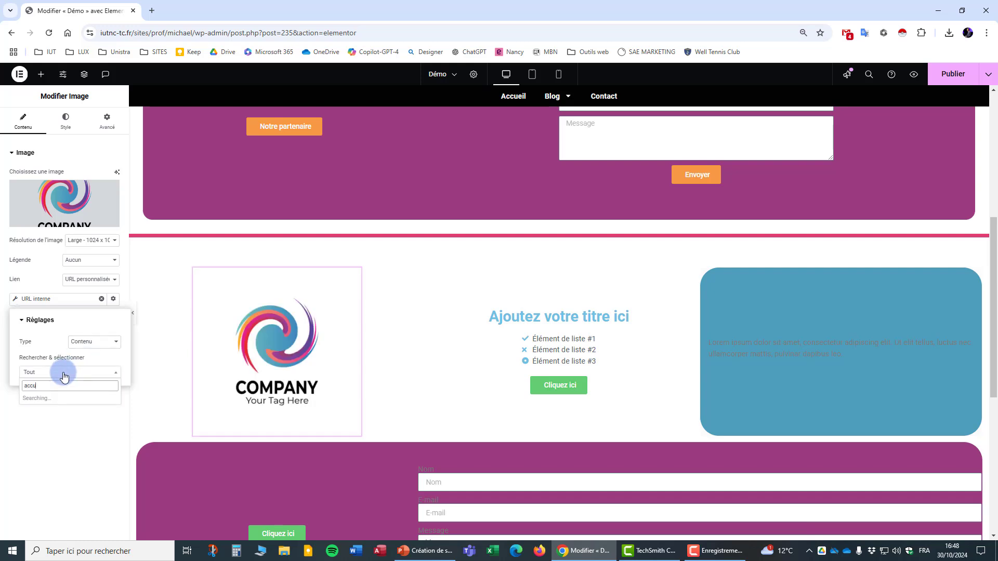
click(32, 397)
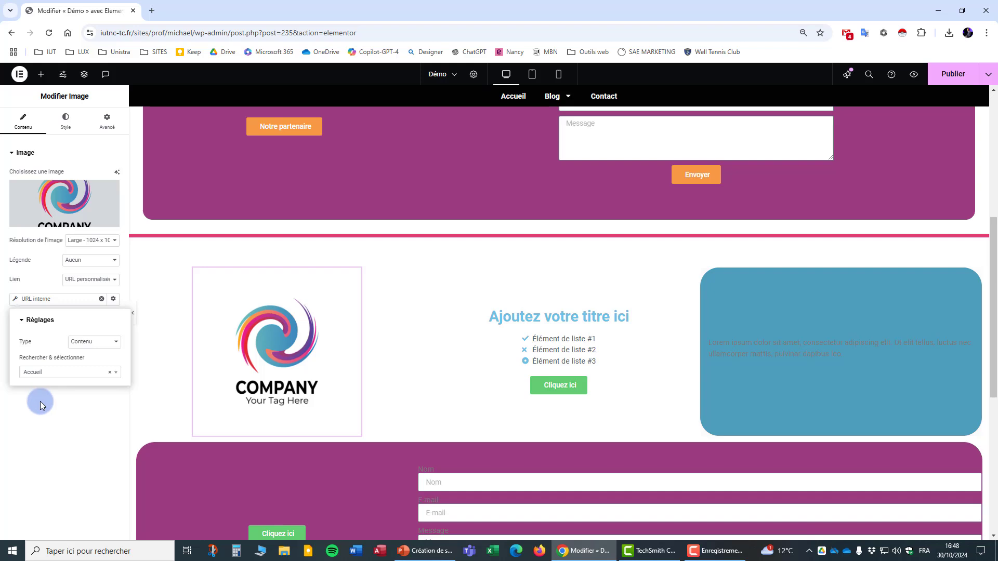
click(40, 401)
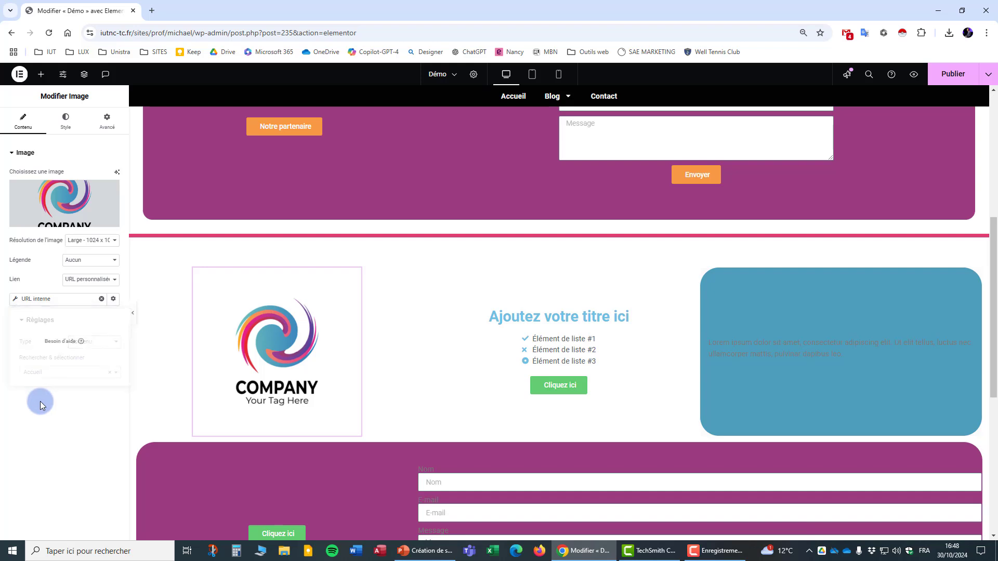
click(248, 355)
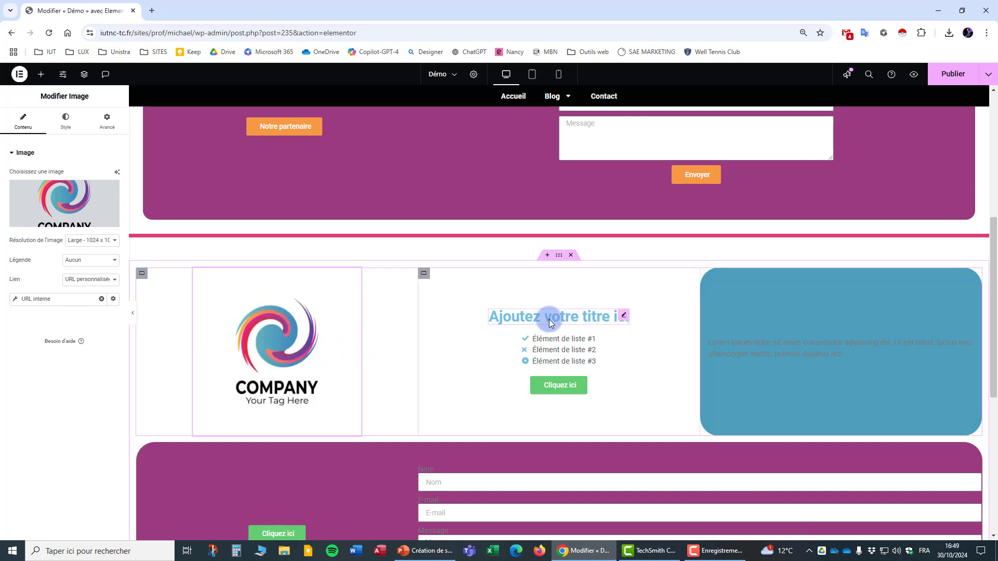
Step: Replace the placeholder heading in the demo section with "Nous contacter", matching the model section's heading
scroll(556, 320, up, 6)
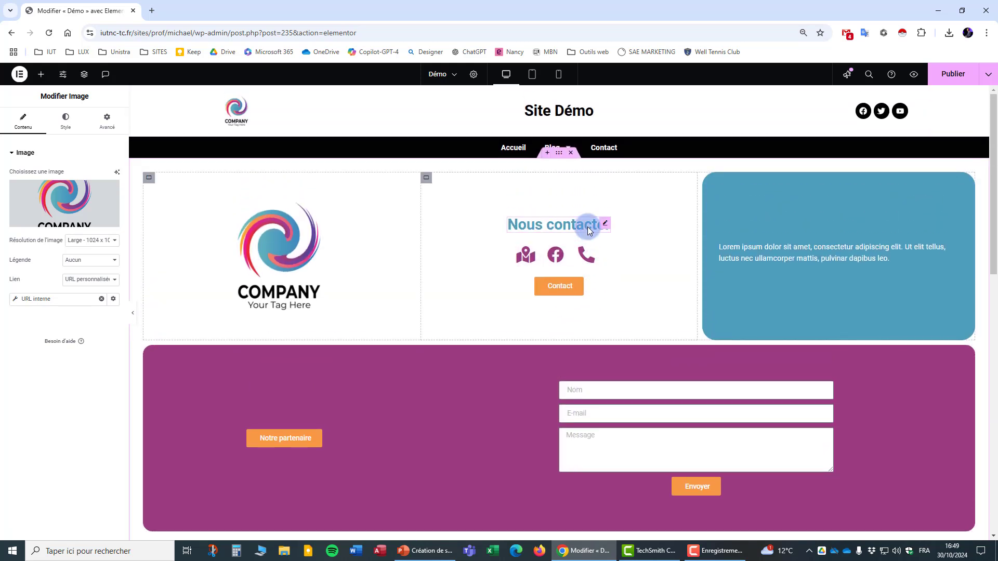
scroll(514, 333, down, 5)
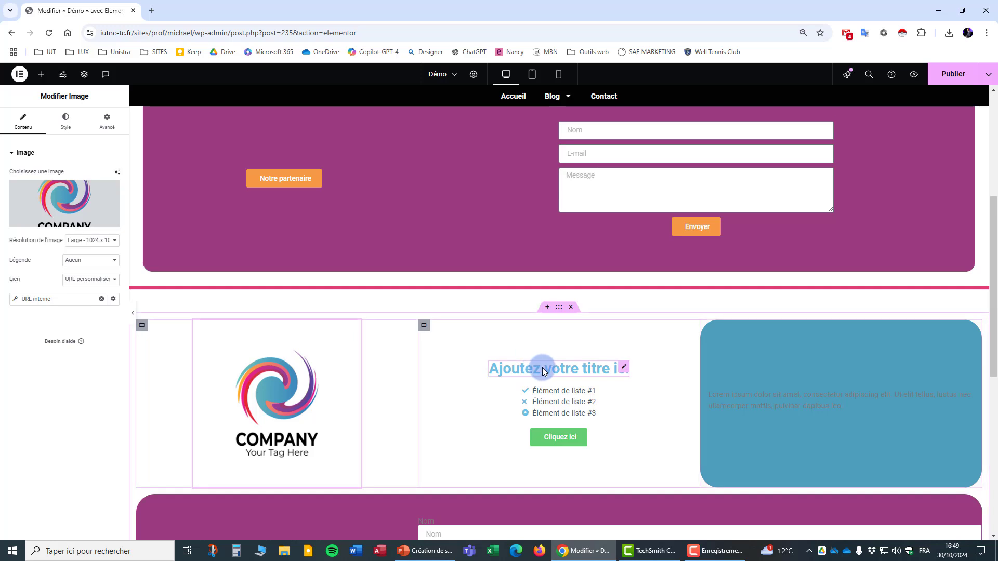
scroll(542, 367, up, 5)
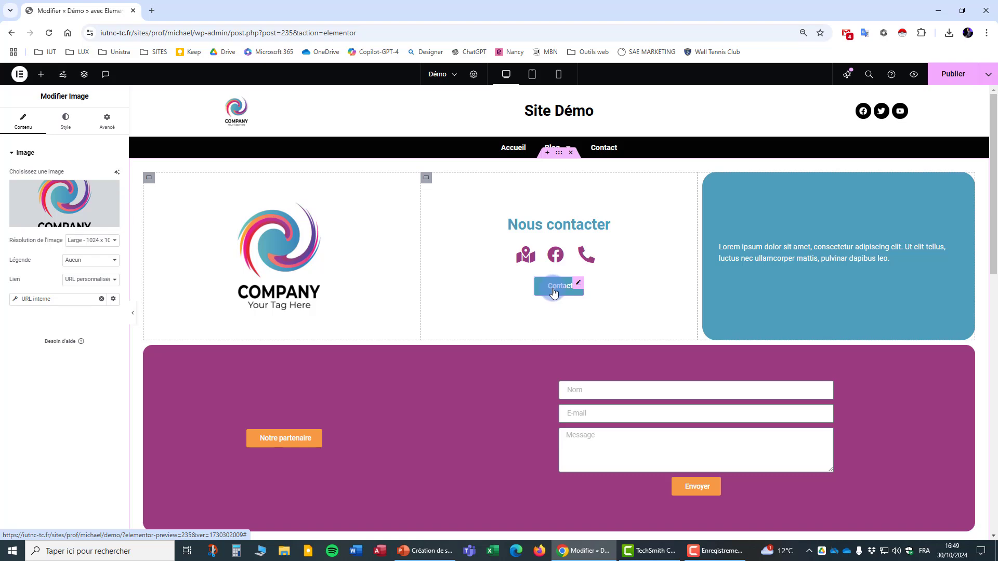
scroll(520, 286, down, 6)
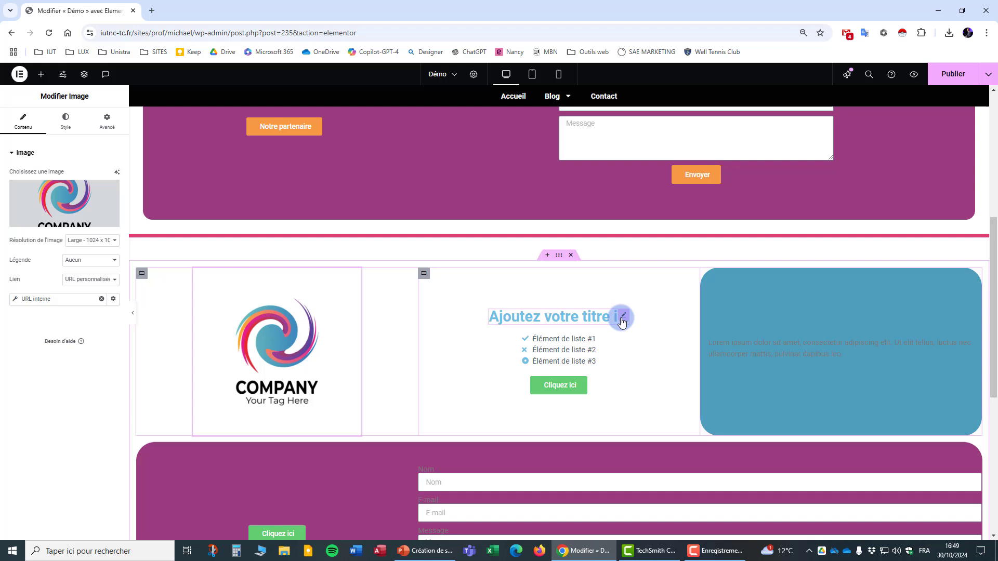
click(622, 319)
click(29, 123)
drag(71, 186, 9, 184)
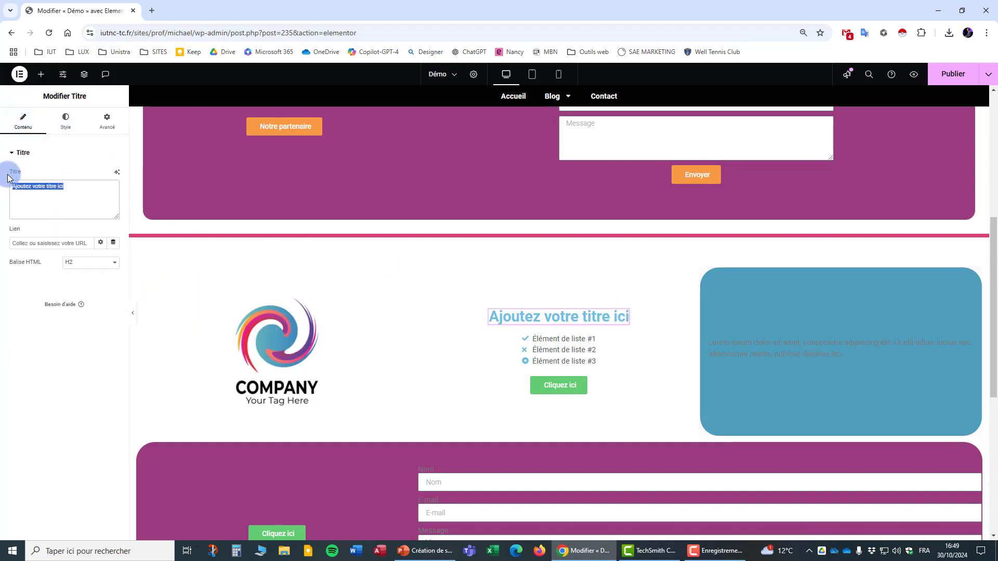
text(Nous con)
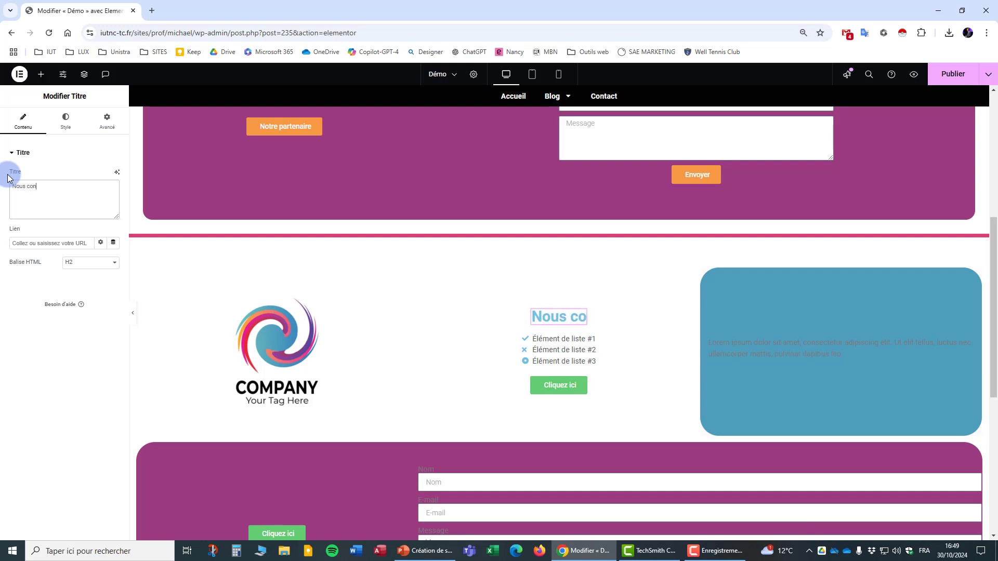
text(tacter)
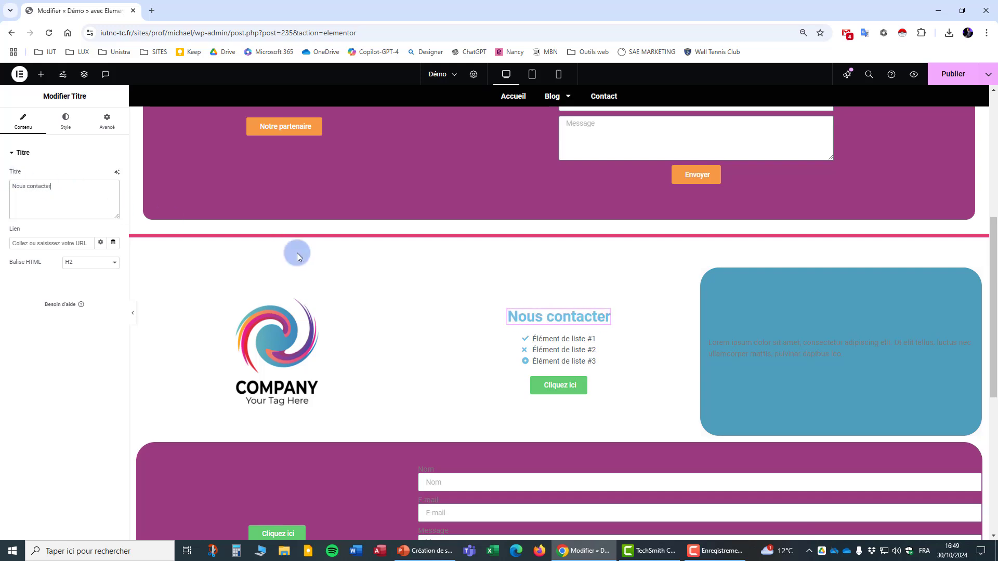
Step: Clear the text of all three items in the icon list below the heading, leaving only their icons
click(591, 340)
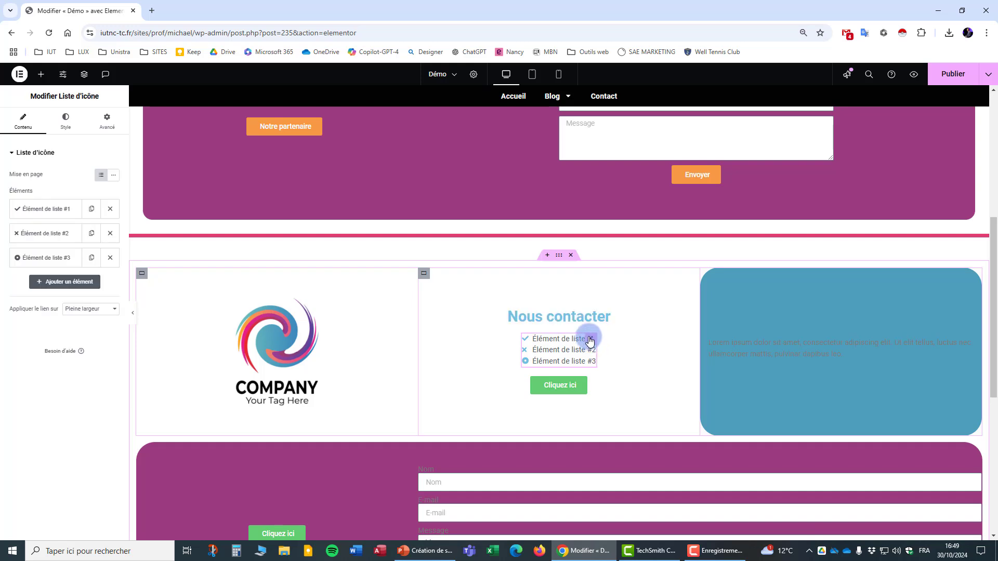
click(57, 208)
drag(72, 241, 16, 242)
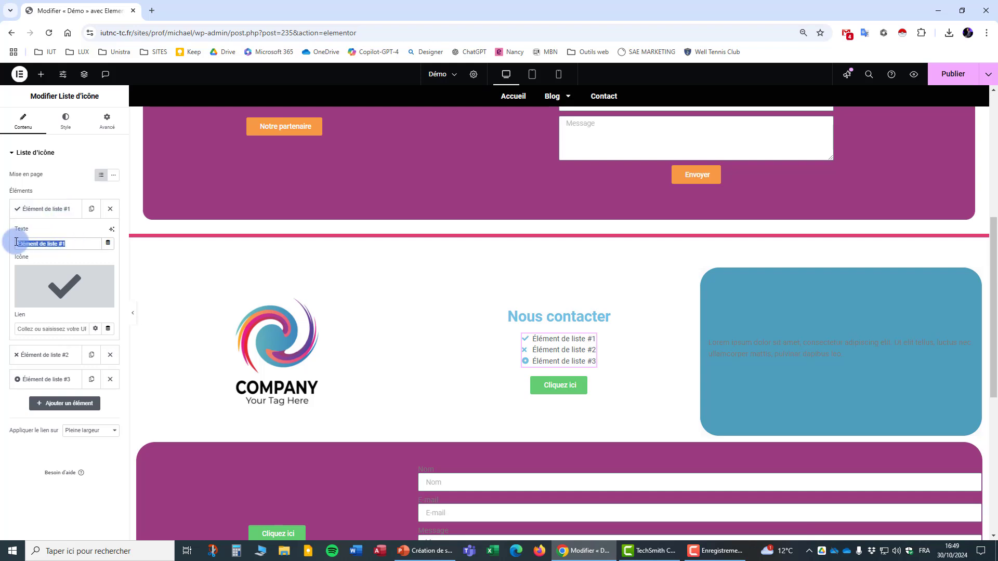
key(BackSpace)
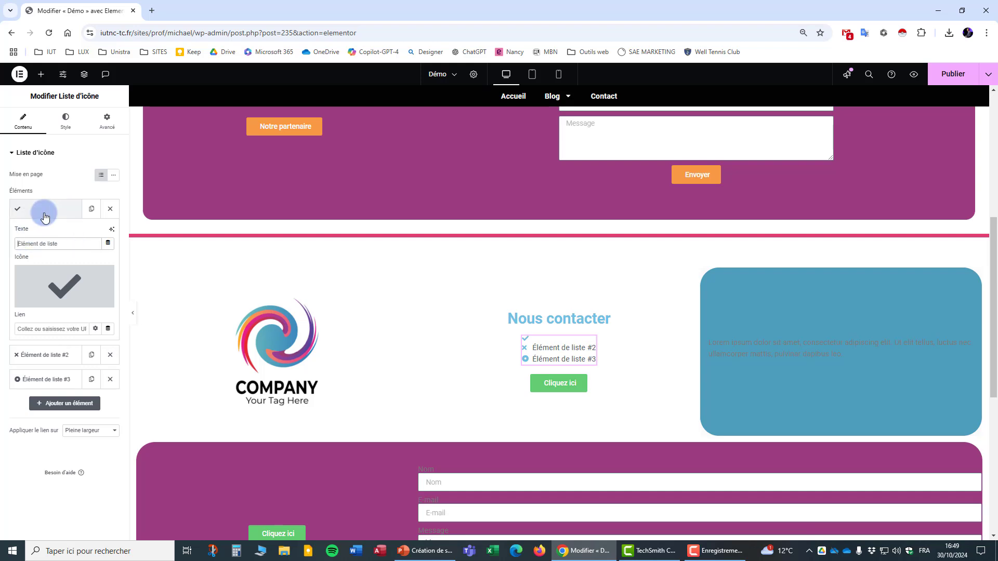
click(44, 216)
click(45, 232)
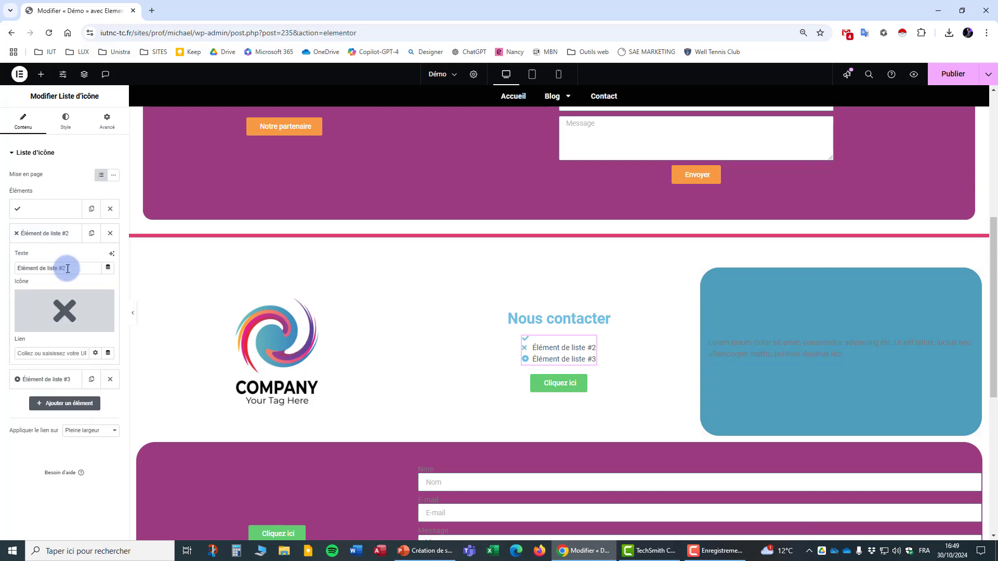
drag(63, 269, 16, 269)
key(BackSpace)
click(44, 232)
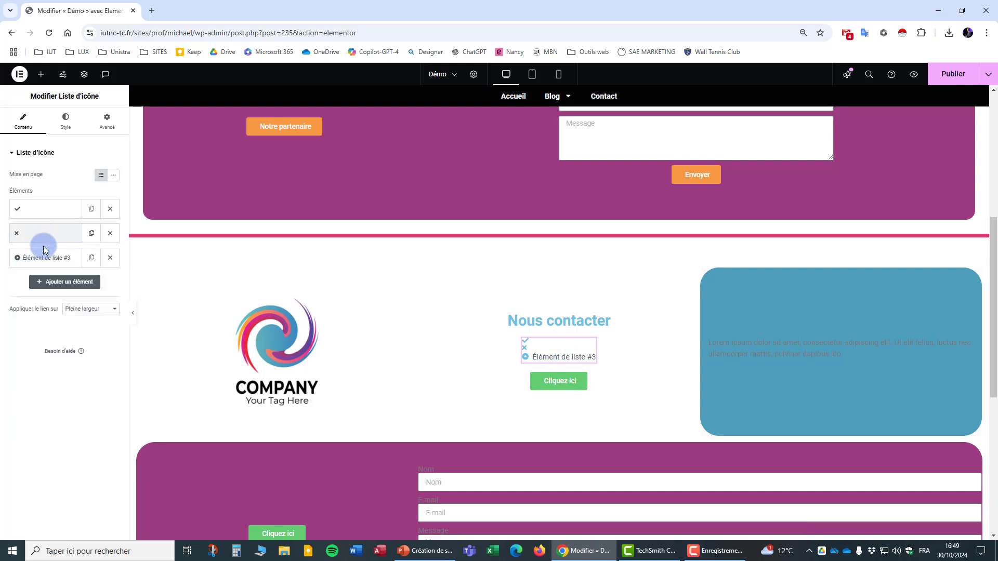
click(69, 259)
drag(67, 291, 18, 291)
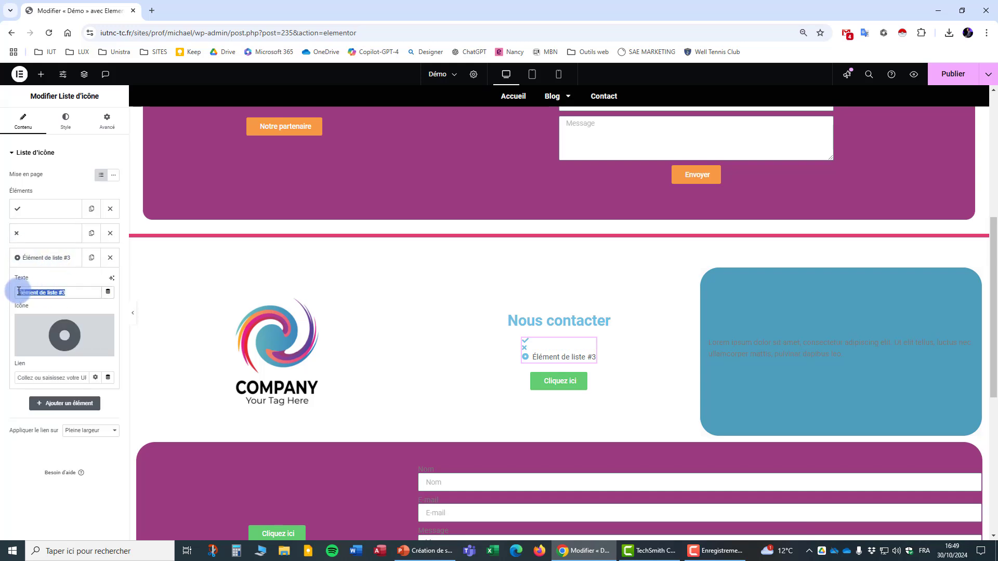
key(BackSpace)
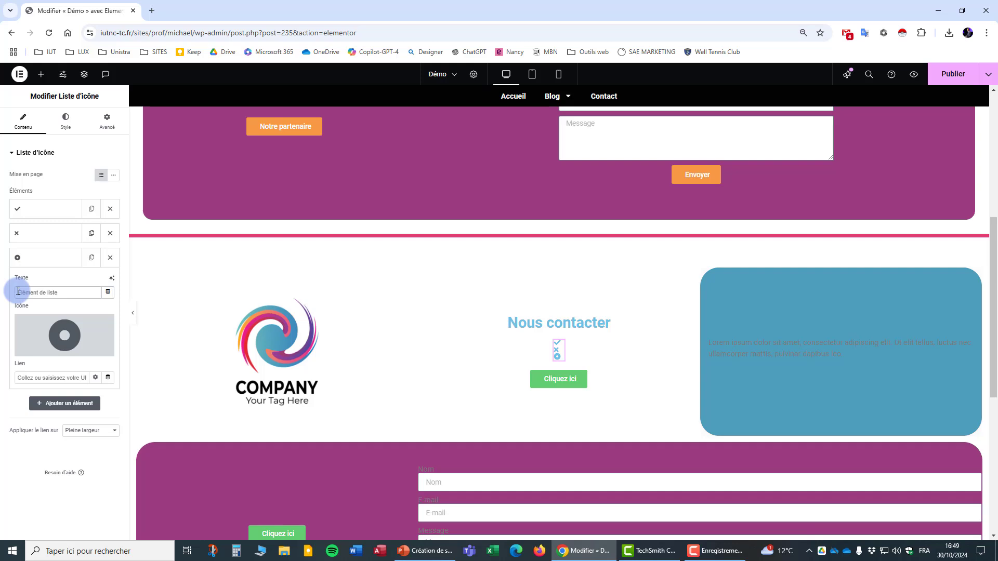
click(48, 258)
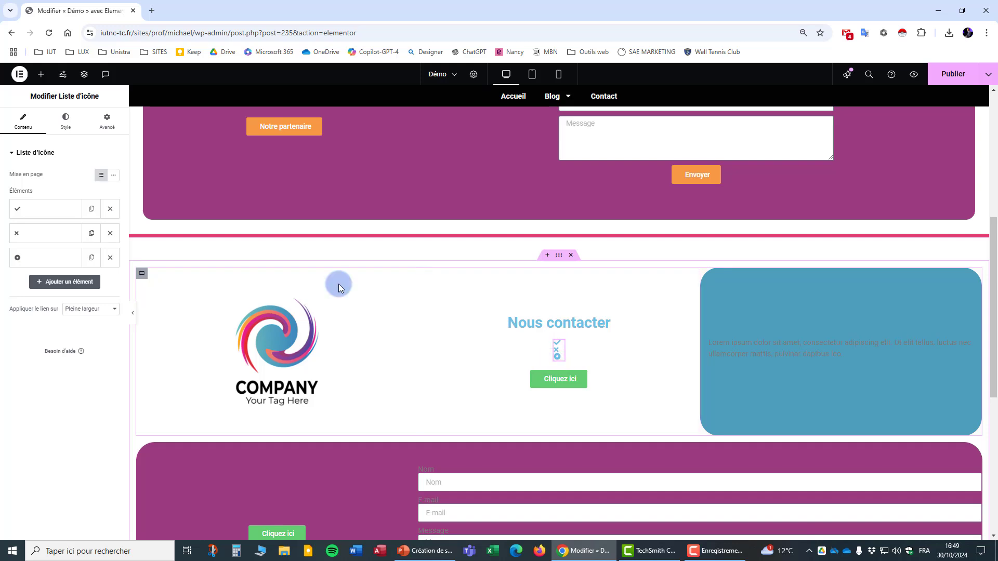
Step: Arrange the icon list inline (En ligne) and set its icon size to 36 px with a gap of 0
click(115, 178)
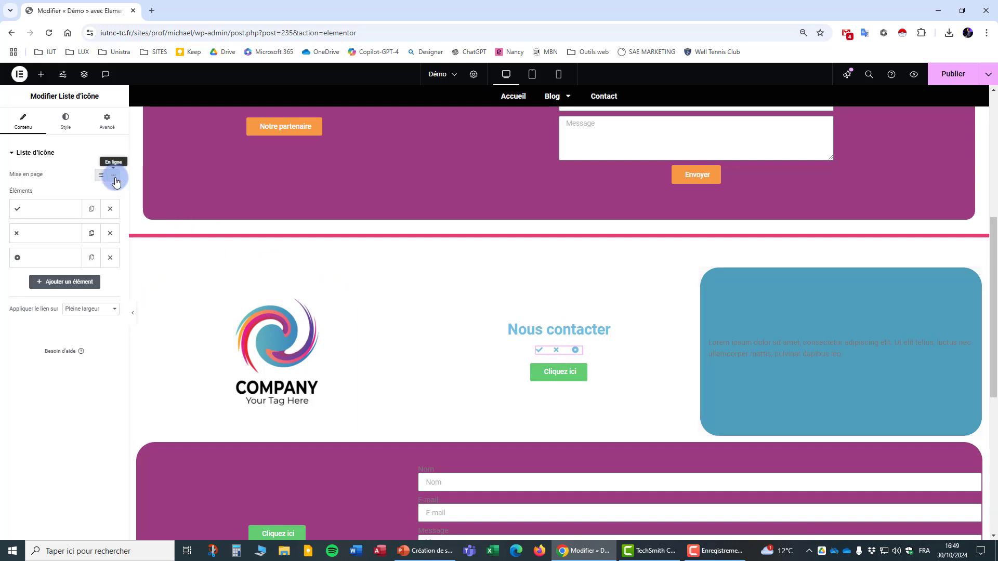
click(68, 122)
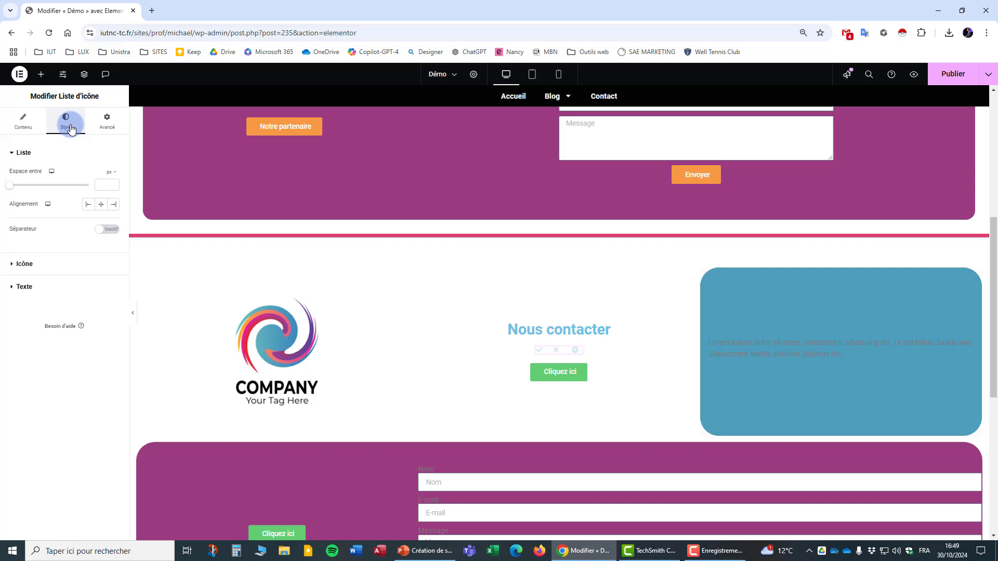
click(56, 266)
drag(19, 259, 9, 284)
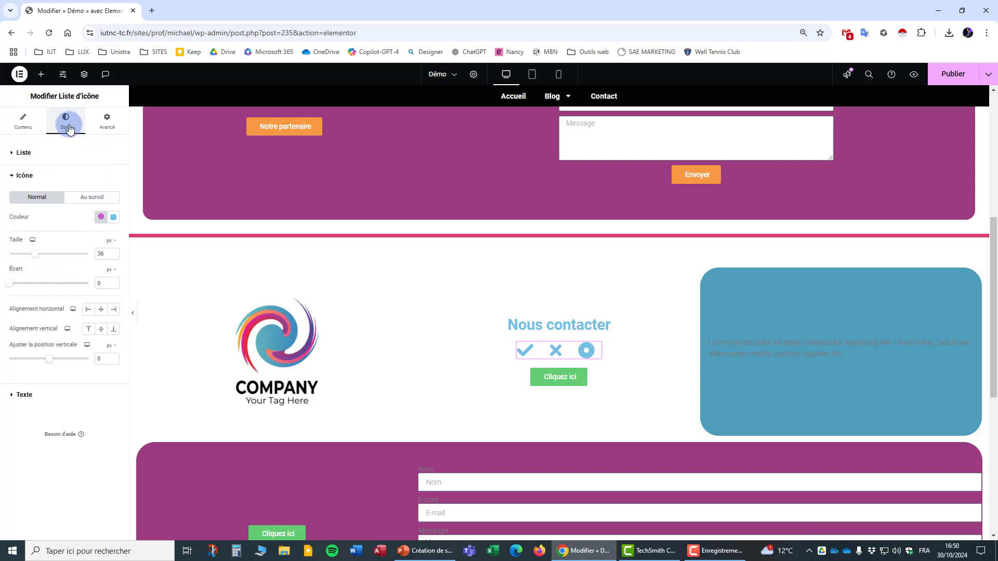
Step: Recolour the icon list's normal-state icons with the purple sampled from the model section's logo image
click(114, 220)
scroll(374, 262, up, 5)
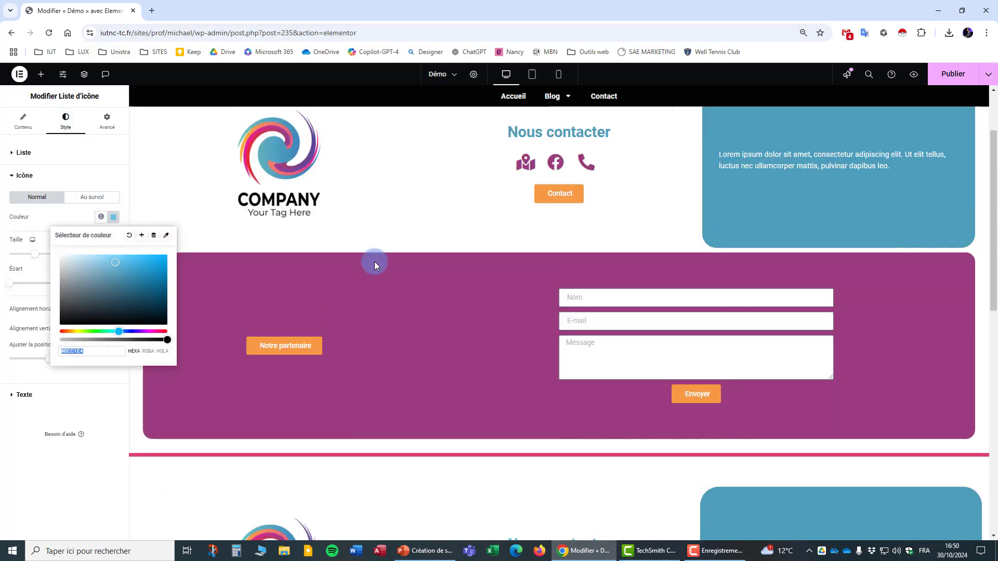
click(166, 234)
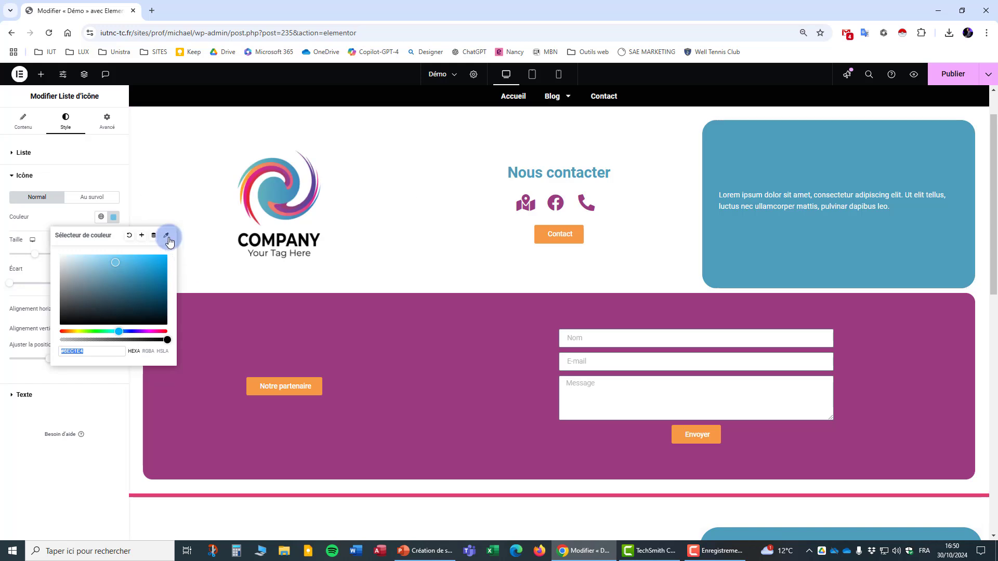
click(303, 202)
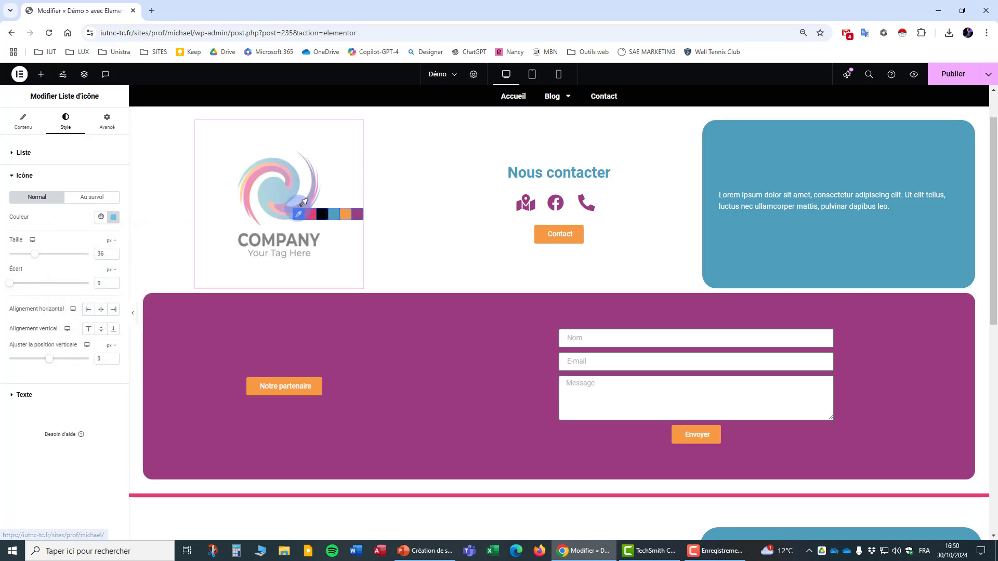
click(355, 217)
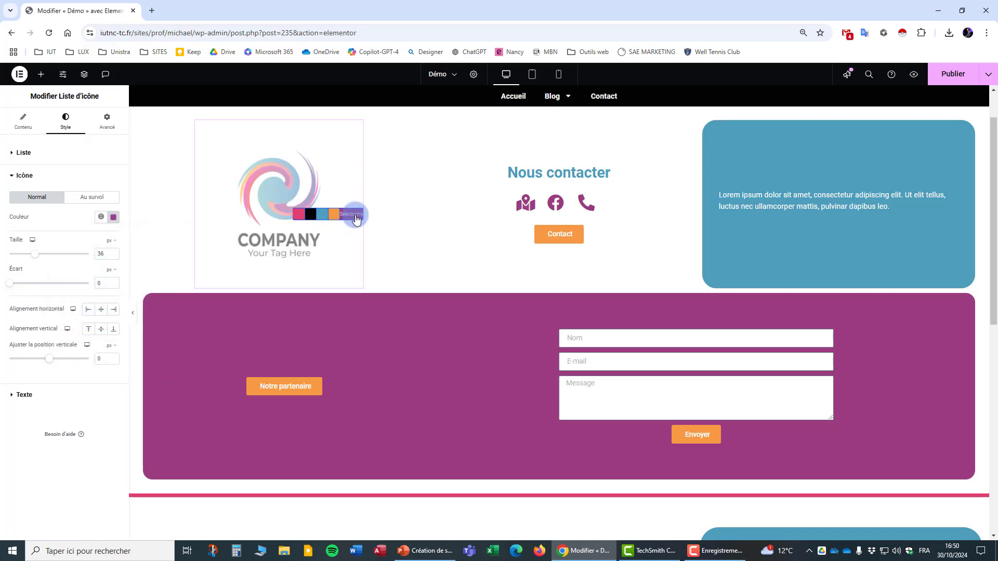
scroll(369, 229, down, 5)
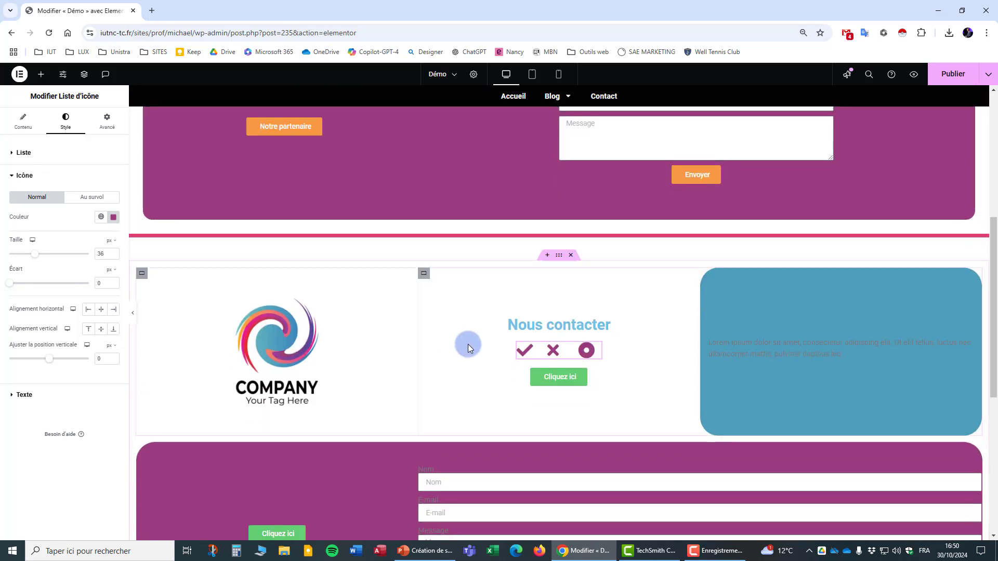
Step: Change the "Nous contacter" heading's text colour to the darker blue sampled from the demo section's logo image
click(605, 324)
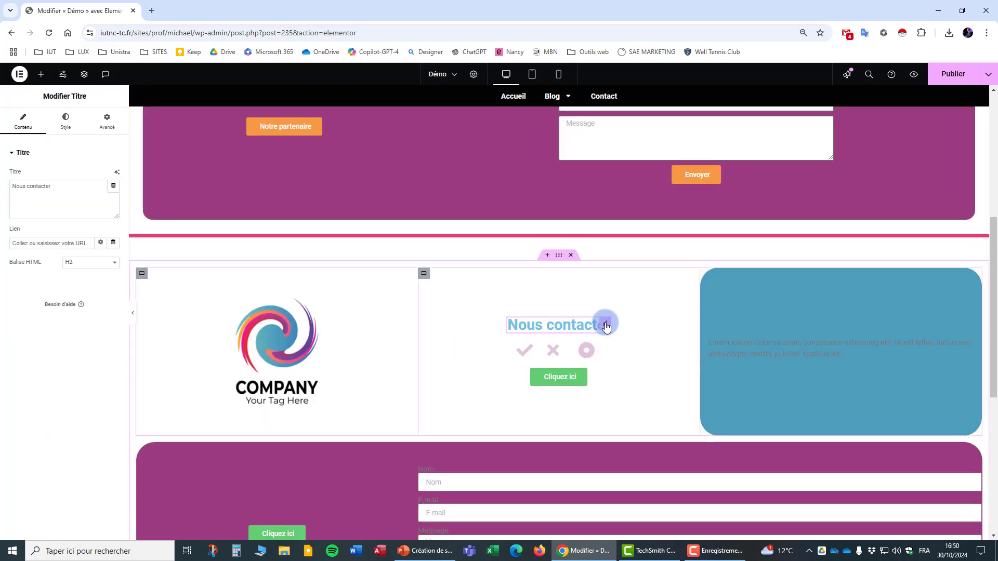
click(65, 120)
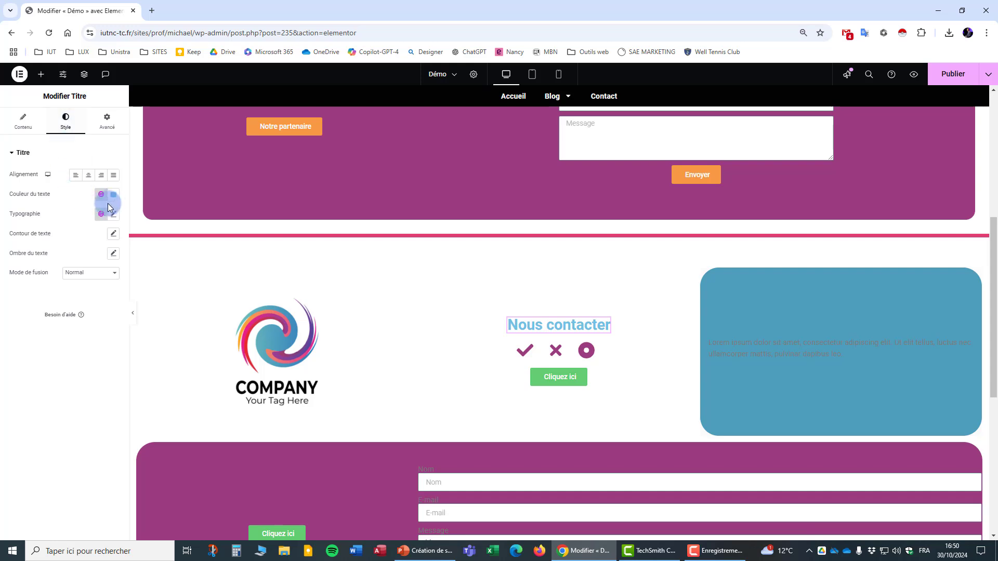
click(113, 195)
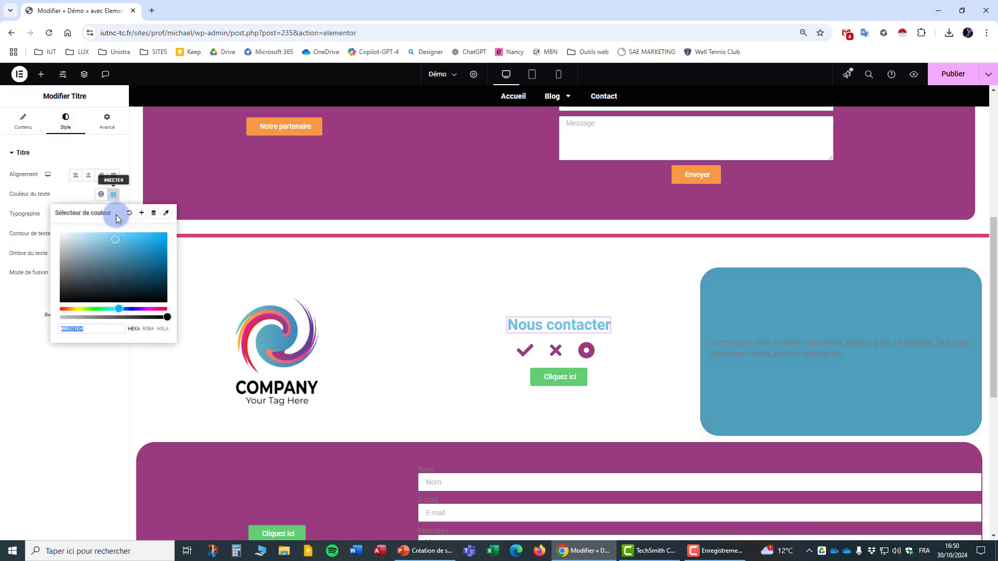
click(169, 215)
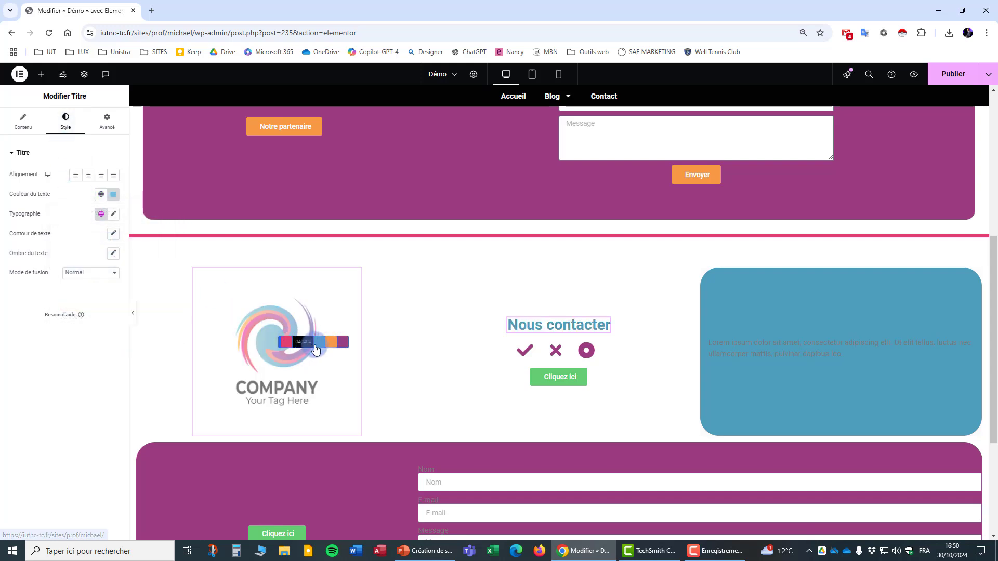
click(347, 301)
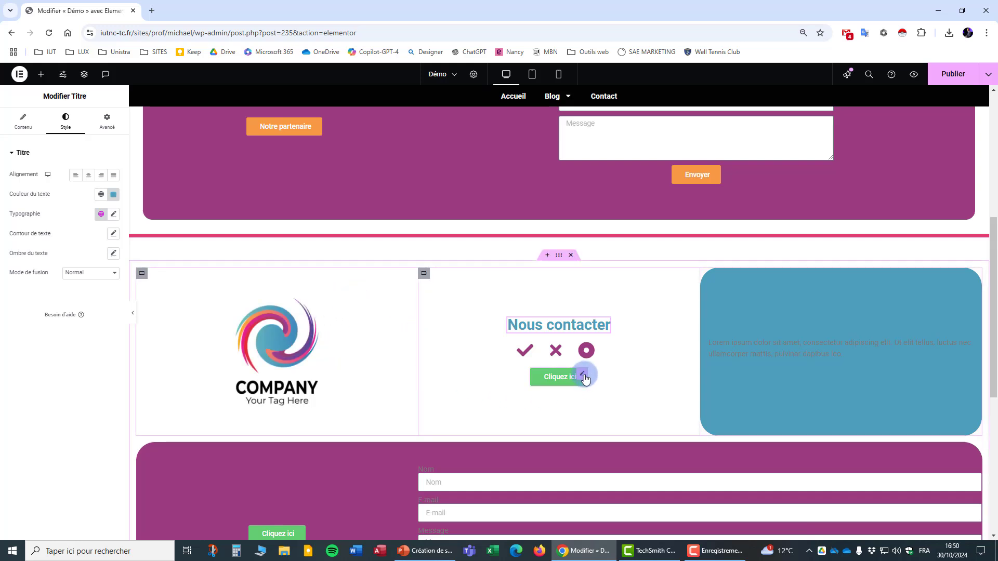
Step: Change the text of the button under the "Nous contacter" icons to "Contact"
click(583, 377)
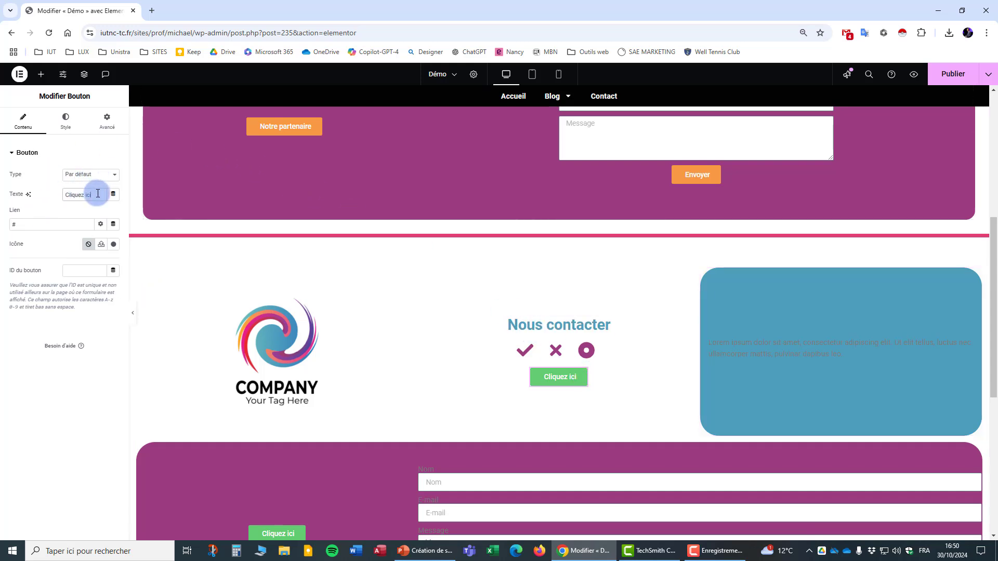
drag(97, 194, 48, 193)
text(C)
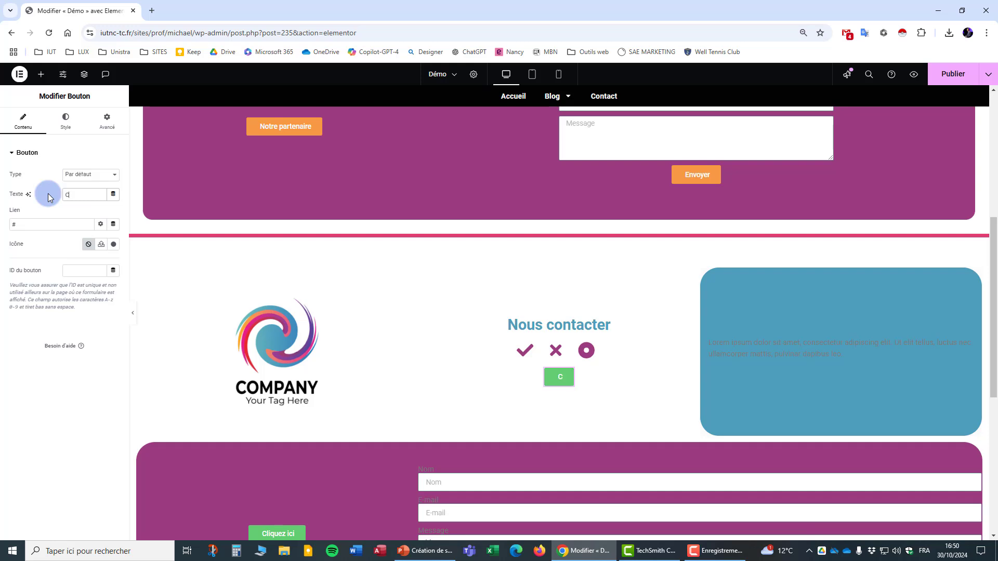
text(ontact)
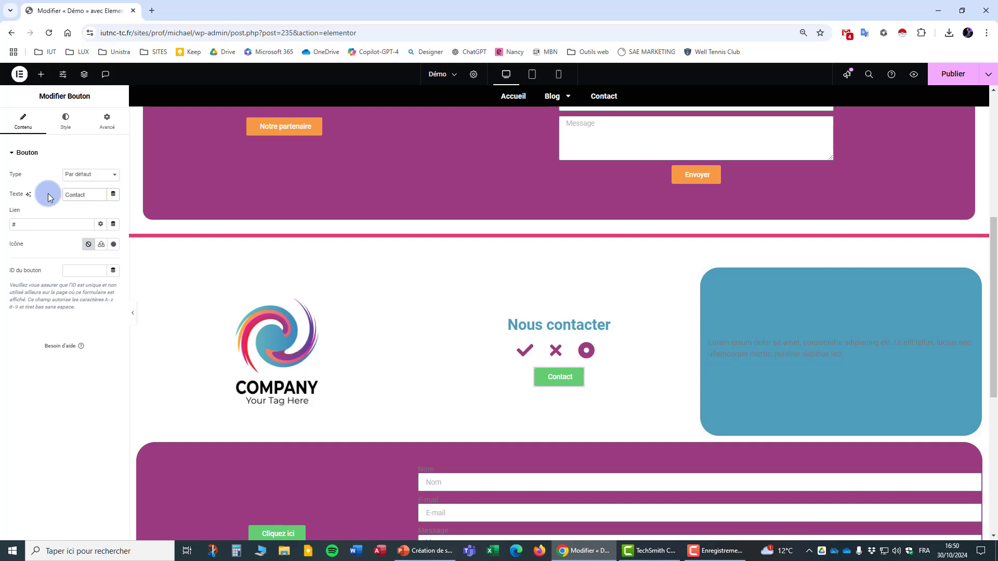
Step: Link the button to the Contact page through a dynamic internal URL (URL interne) of type Contenu
click(113, 225)
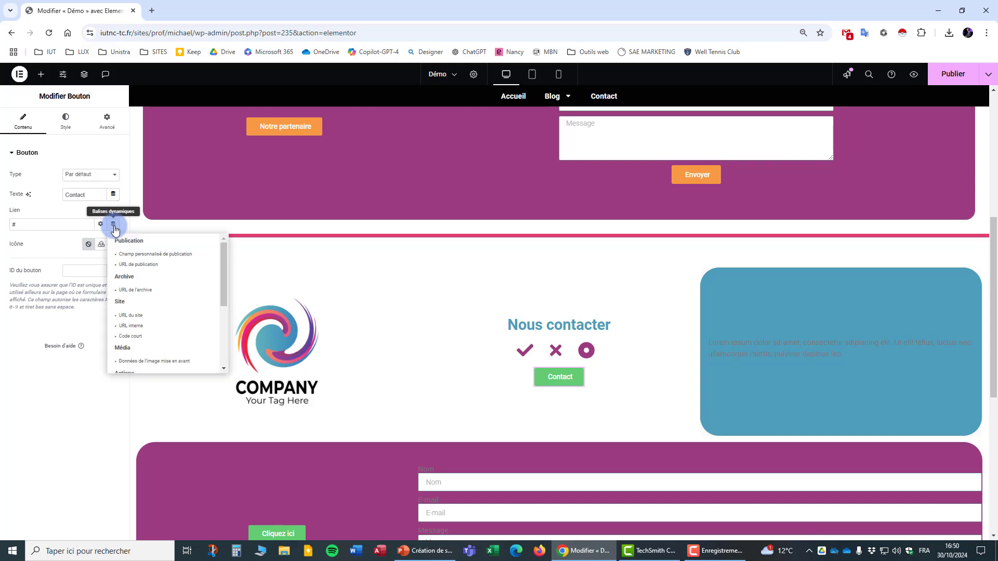
click(131, 326)
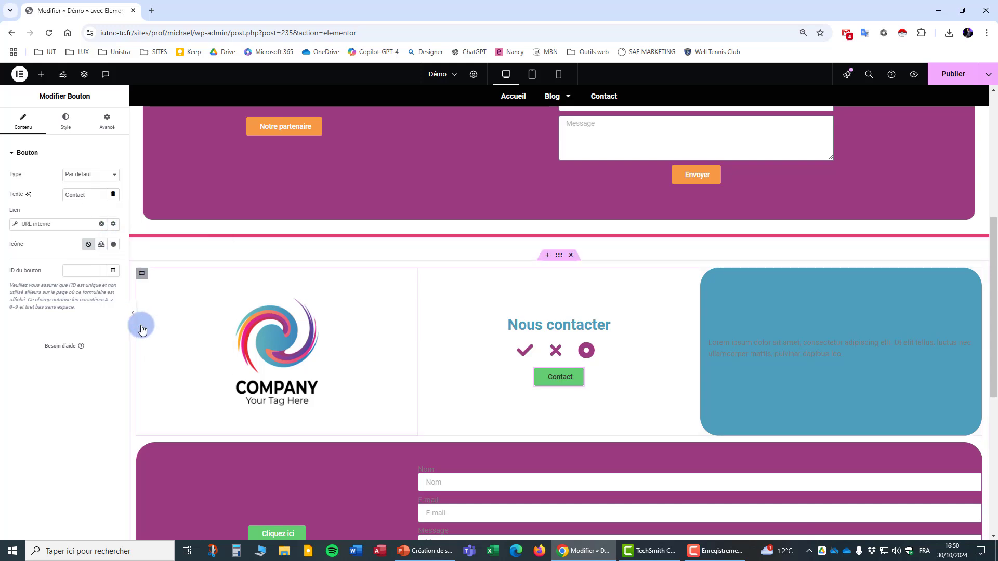
click(17, 224)
click(116, 271)
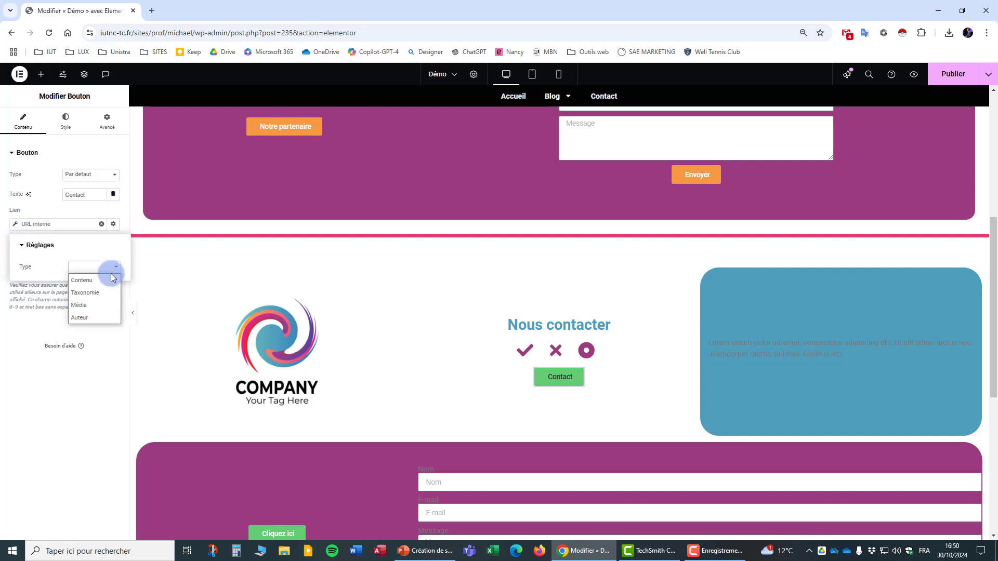
click(109, 277)
click(67, 297)
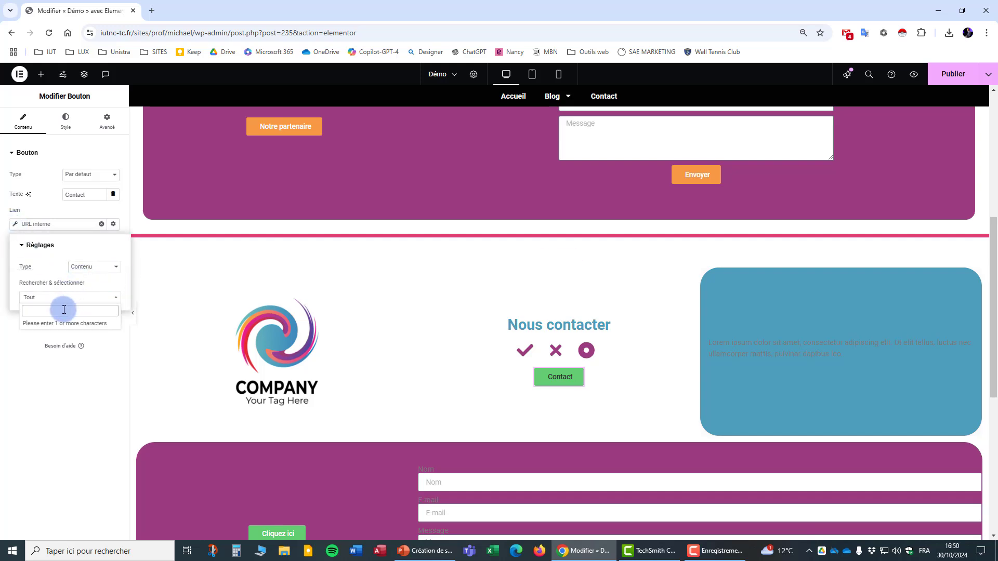
text(conta)
click(55, 323)
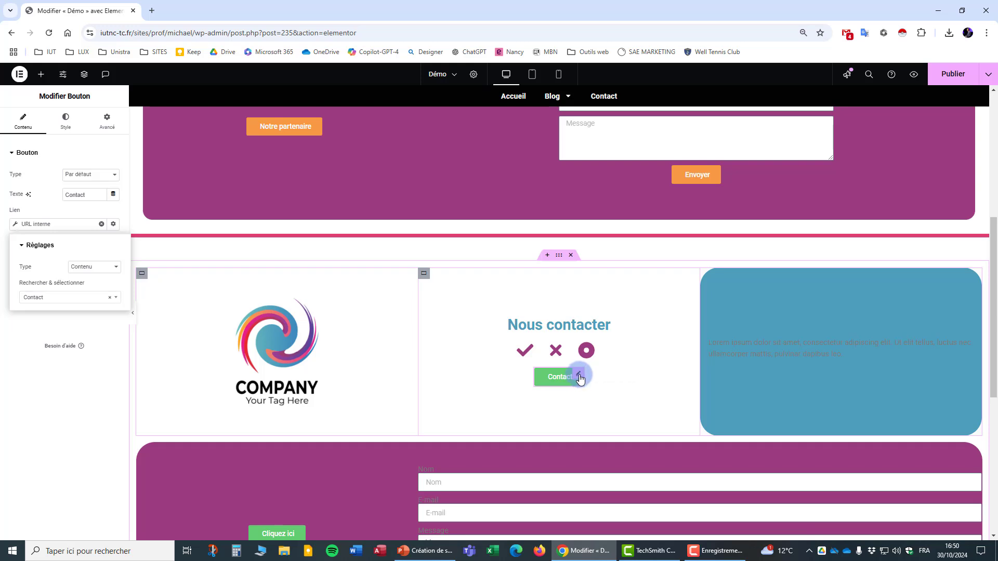
Step: Set the "Contact" button's normal background colour to the orange #F59945 sampled from the demo section's logo image
click(65, 120)
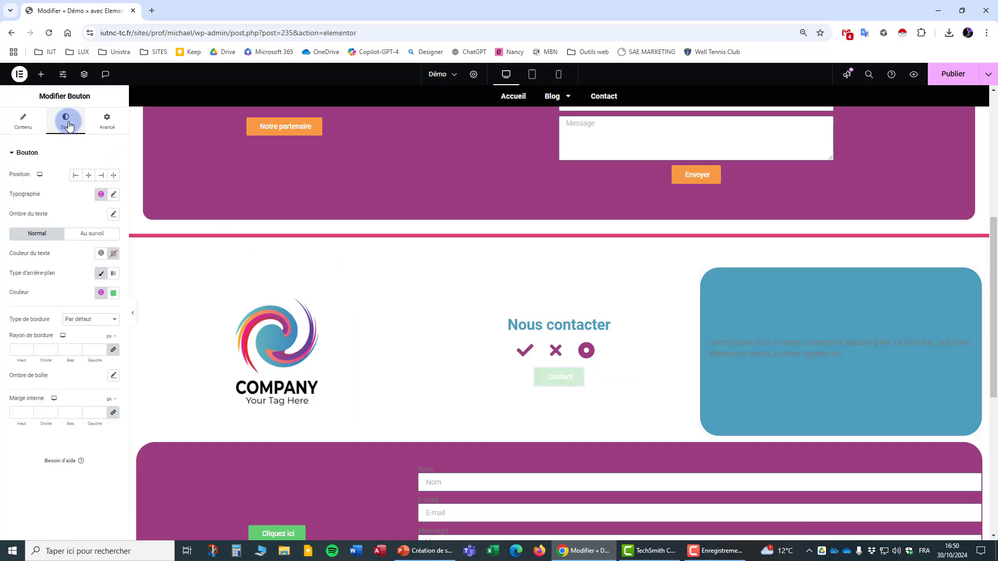
click(113, 293)
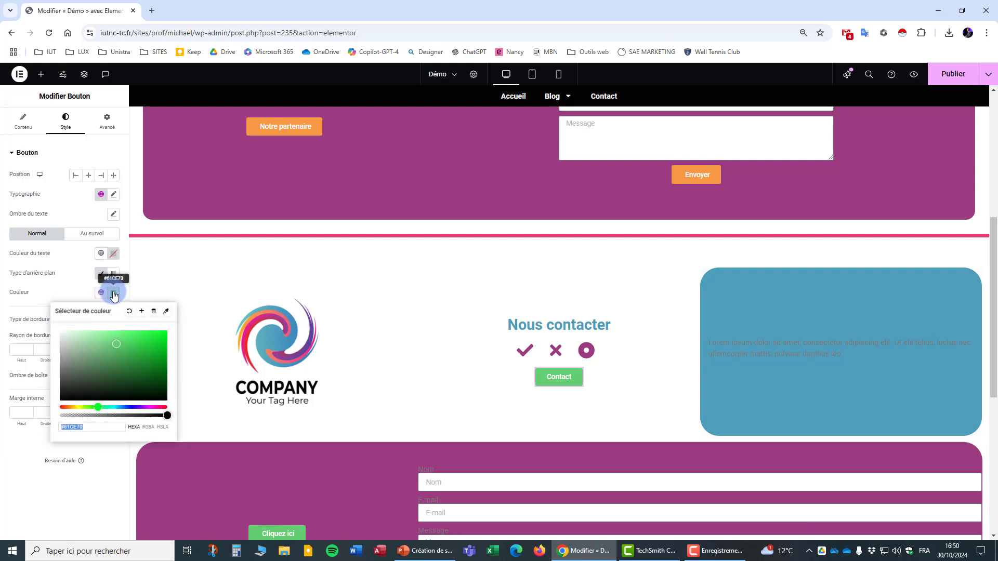
click(168, 312)
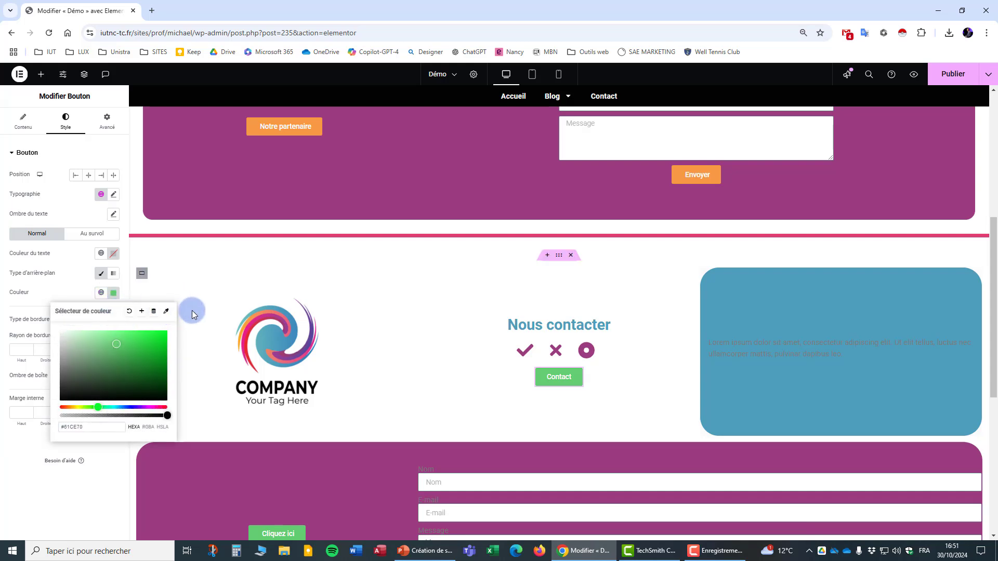
click(268, 322)
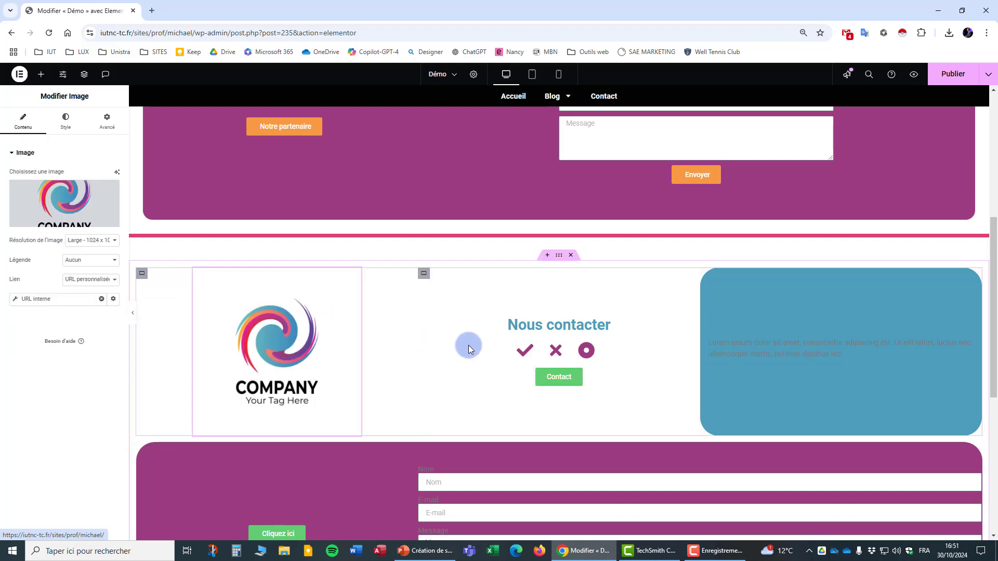
click(578, 379)
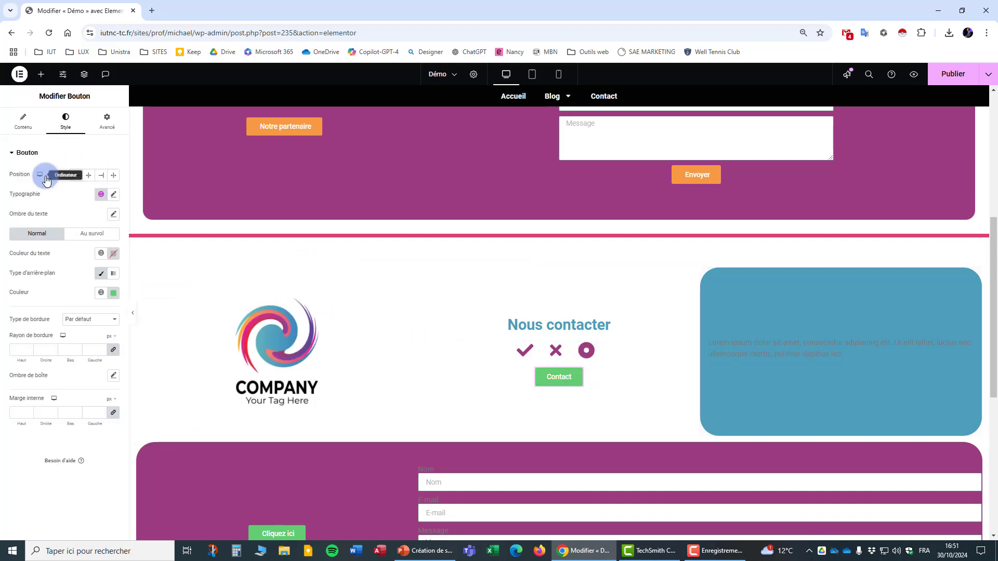
click(113, 293)
click(166, 310)
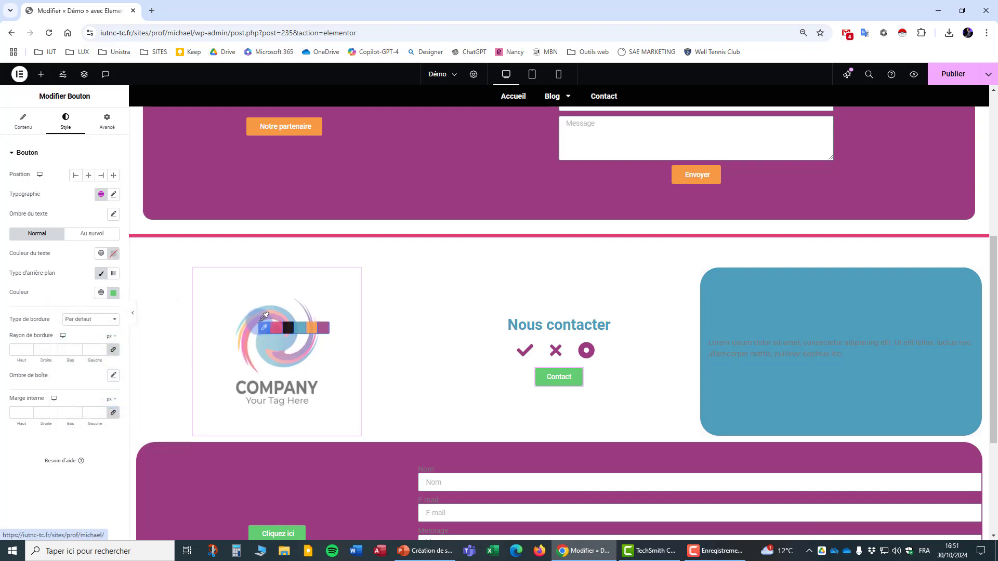
click(311, 328)
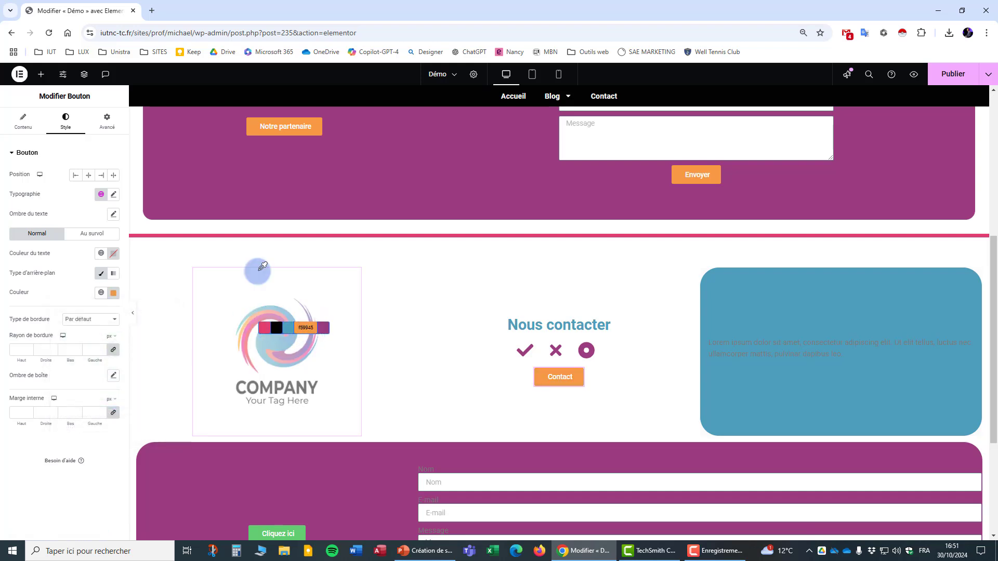
click(114, 294)
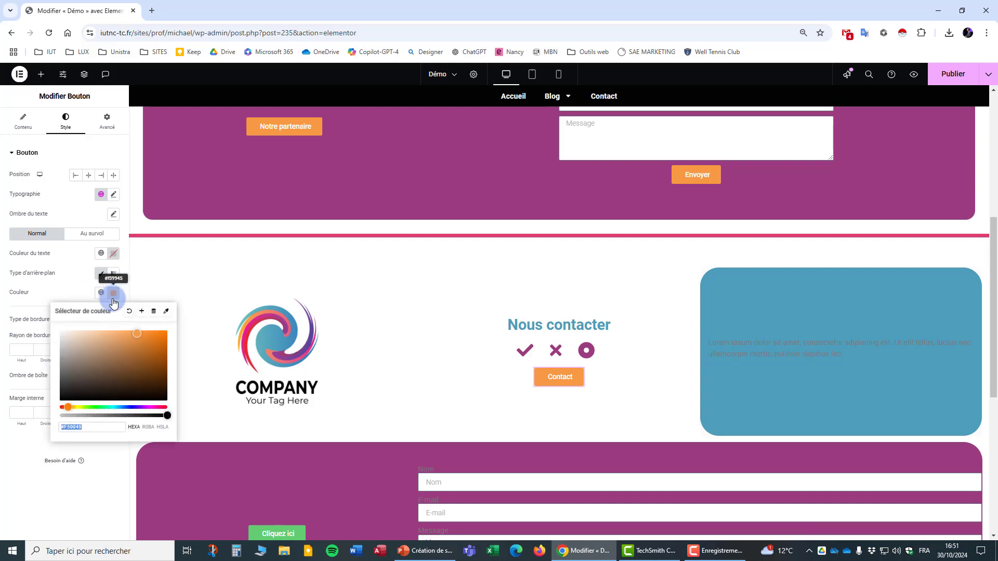
click(72, 290)
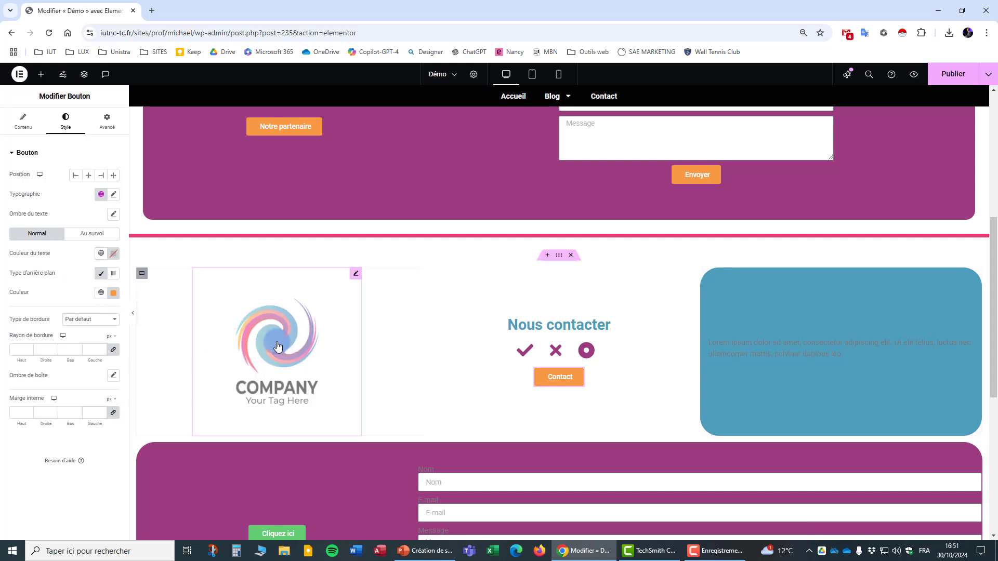
Step: Set the "Contact" button's hover (Au survol) background colour to the blue sampled from the logo image
click(106, 235)
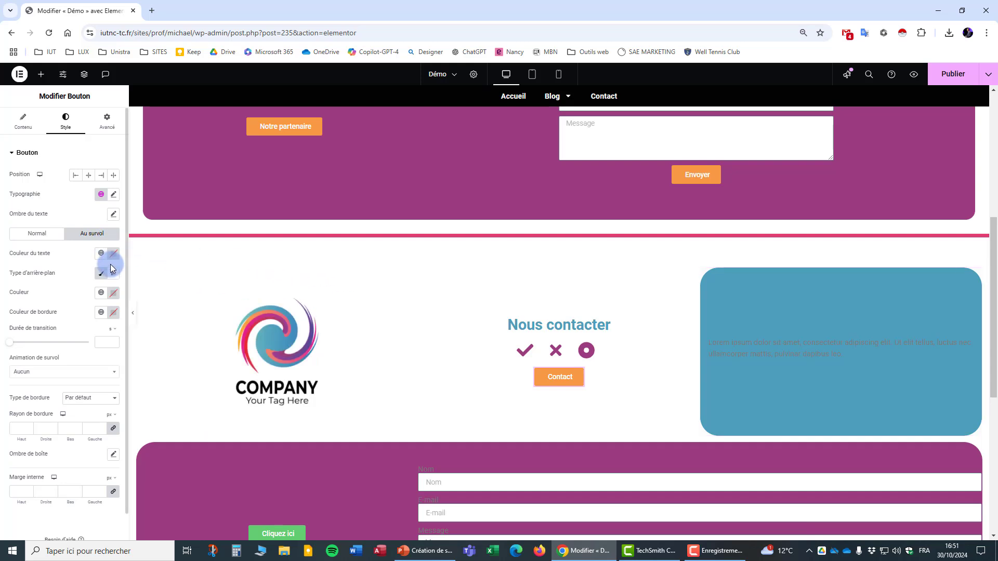
click(113, 294)
click(166, 311)
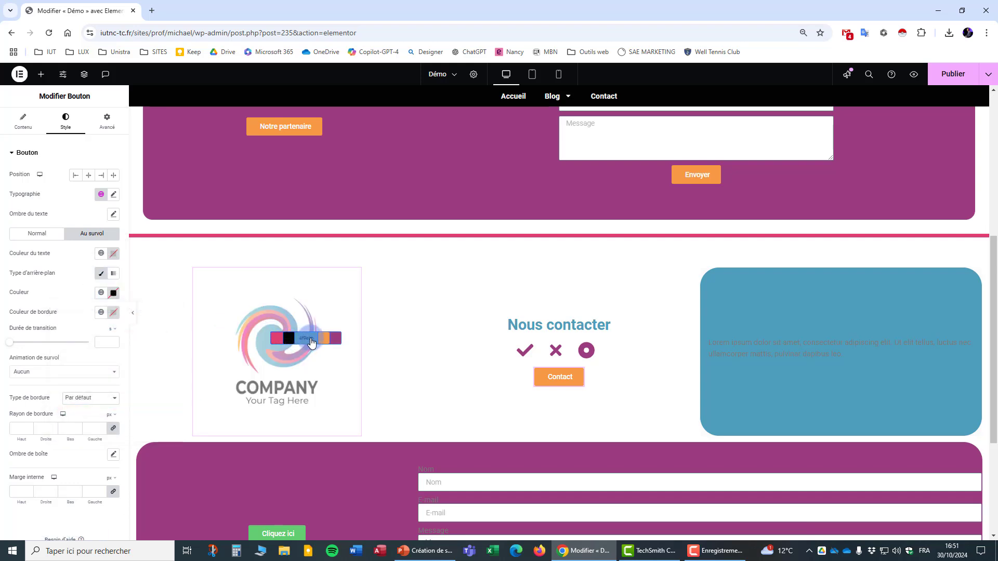
click(312, 342)
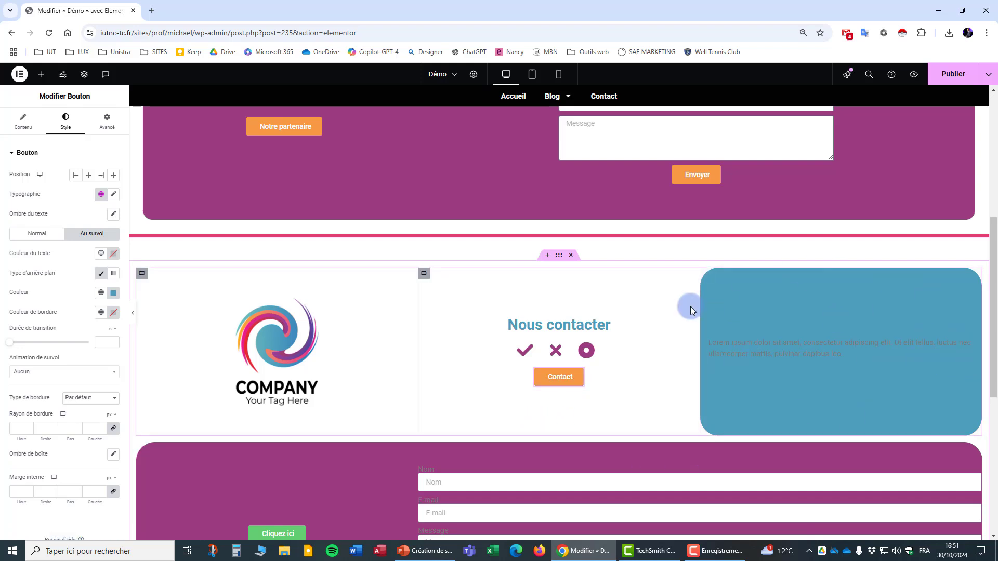
Step: Change the text colour of the lorem ipsum paragraph in the blue container to near-white #FFFAFA
scroll(692, 304, down, 3)
scroll(697, 304, up, 4)
scroll(803, 312, down, 5)
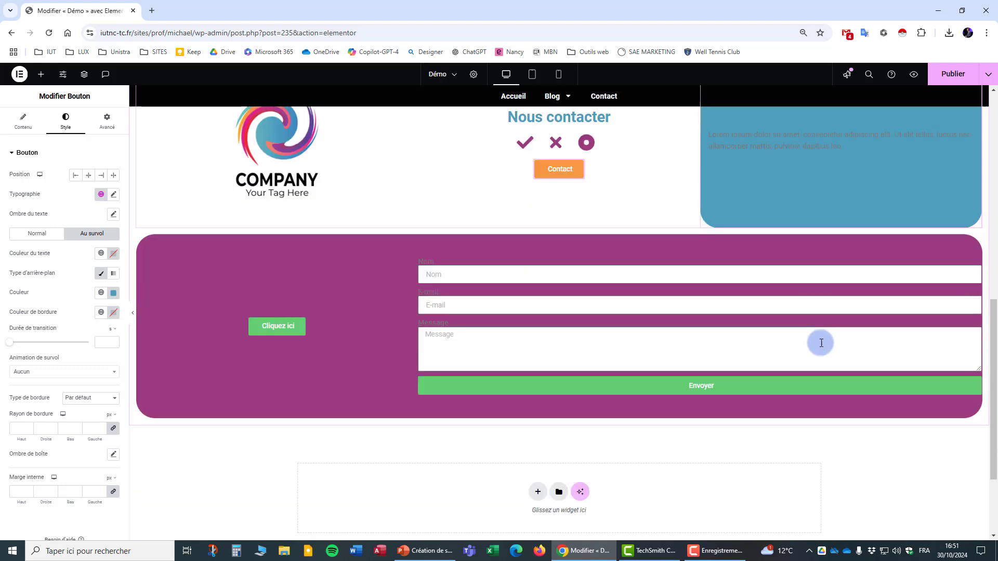
scroll(817, 341, up, 3)
click(967, 240)
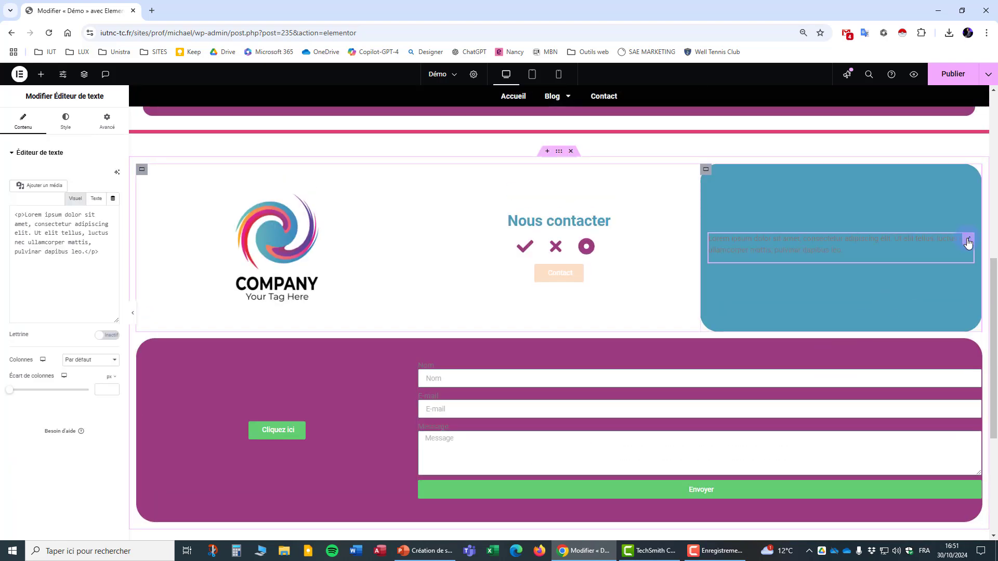
click(66, 121)
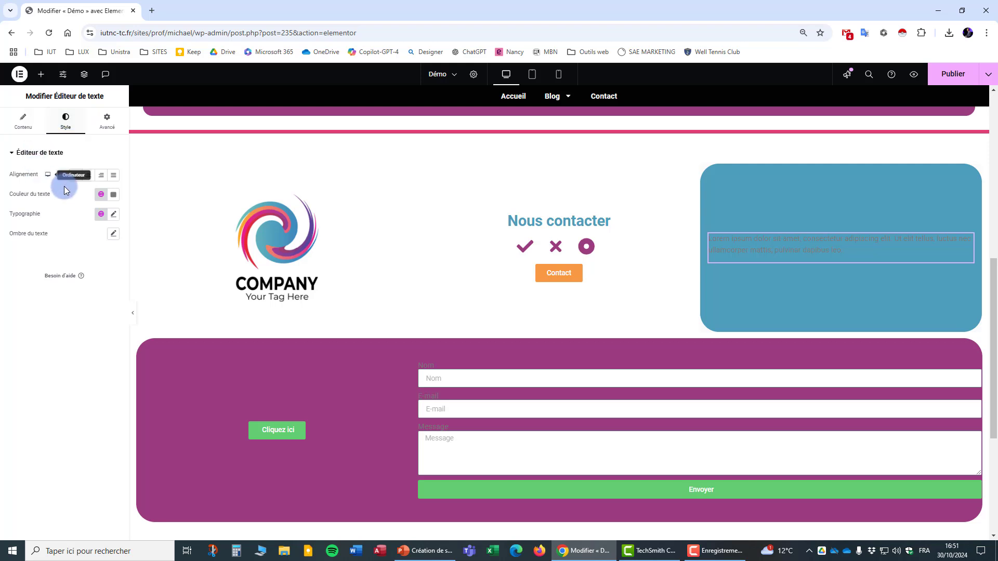
click(114, 195)
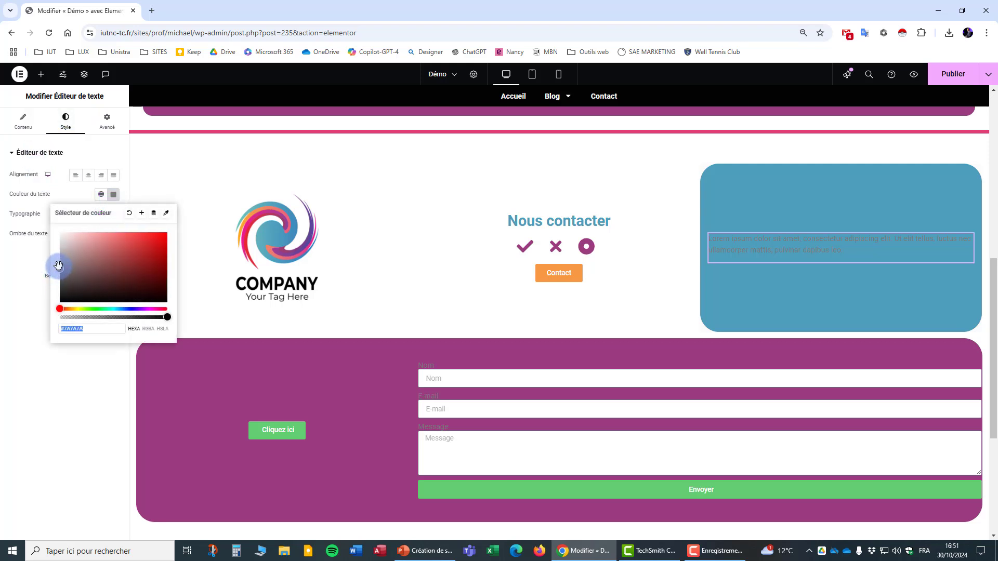
drag(55, 268, 62, 231)
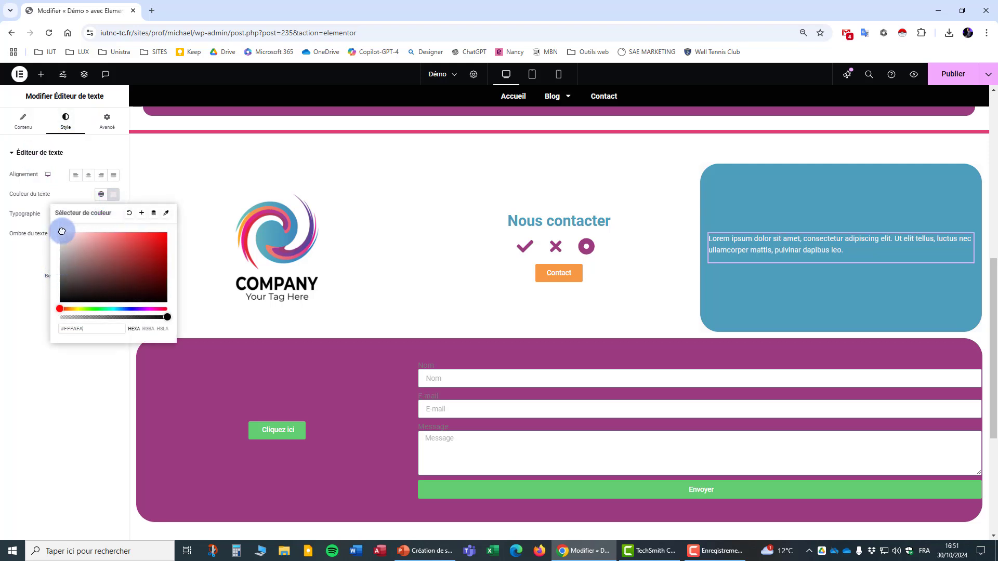
click(29, 259)
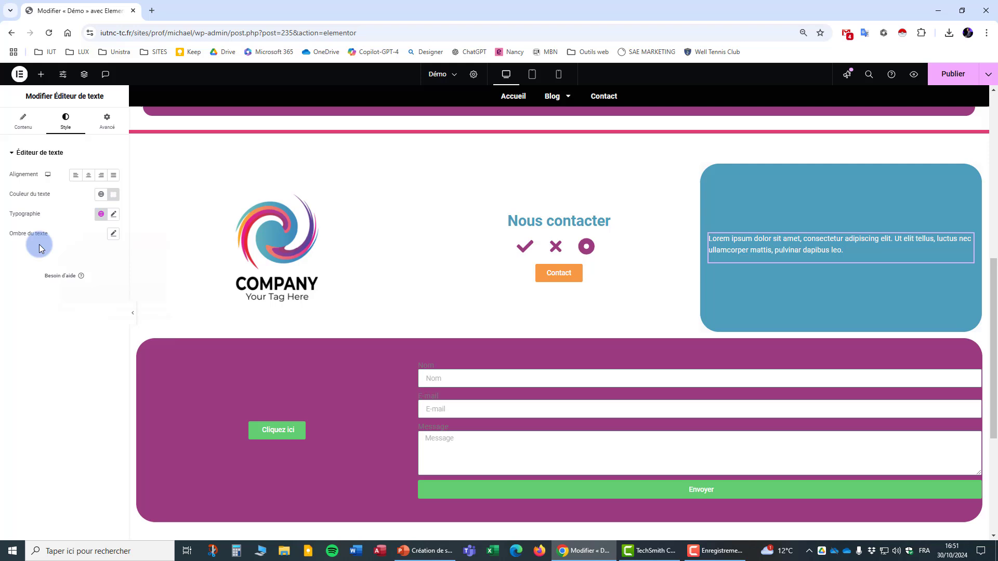
Step: Set the lorem ipsum paragraph's typography to the Arial font family with a size of 1.2 em
click(114, 213)
click(107, 258)
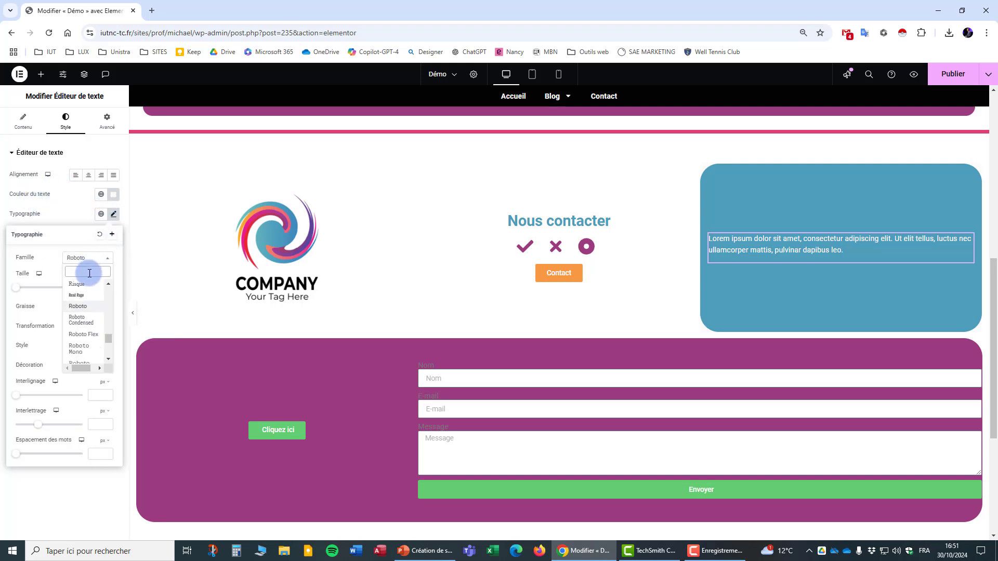
drag(108, 334, 106, 285)
click(77, 308)
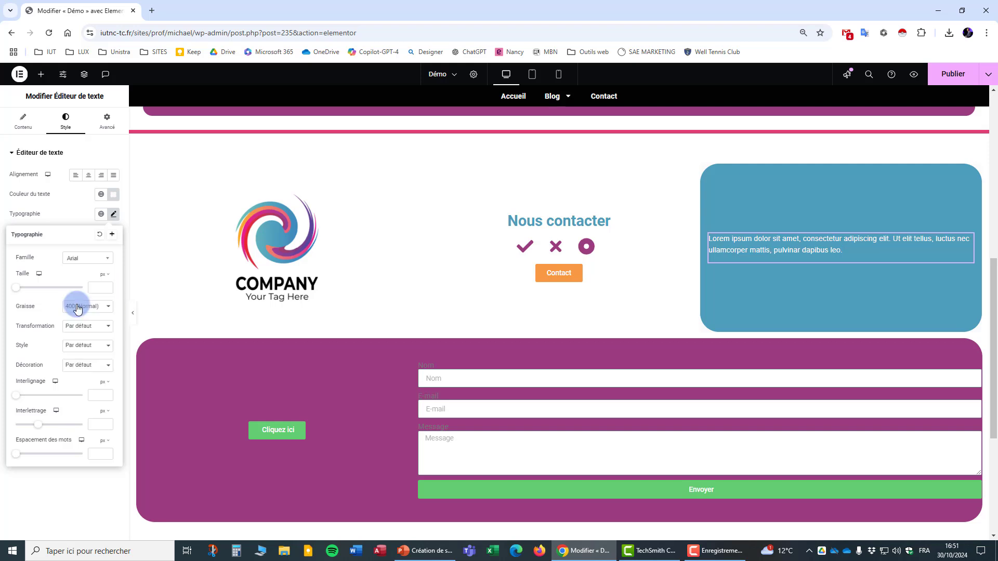
drag(18, 287, 23, 291)
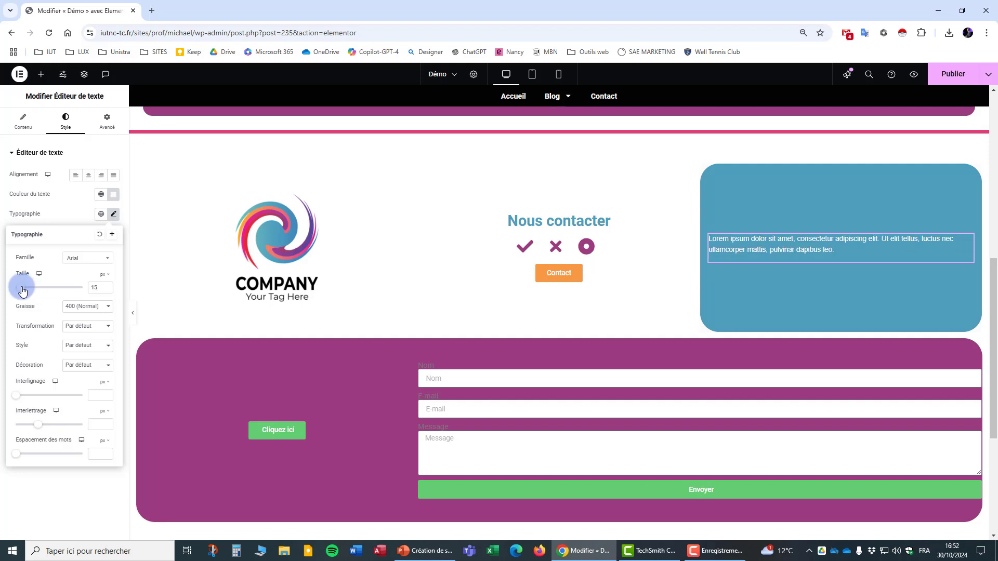
click(109, 275)
click(106, 289)
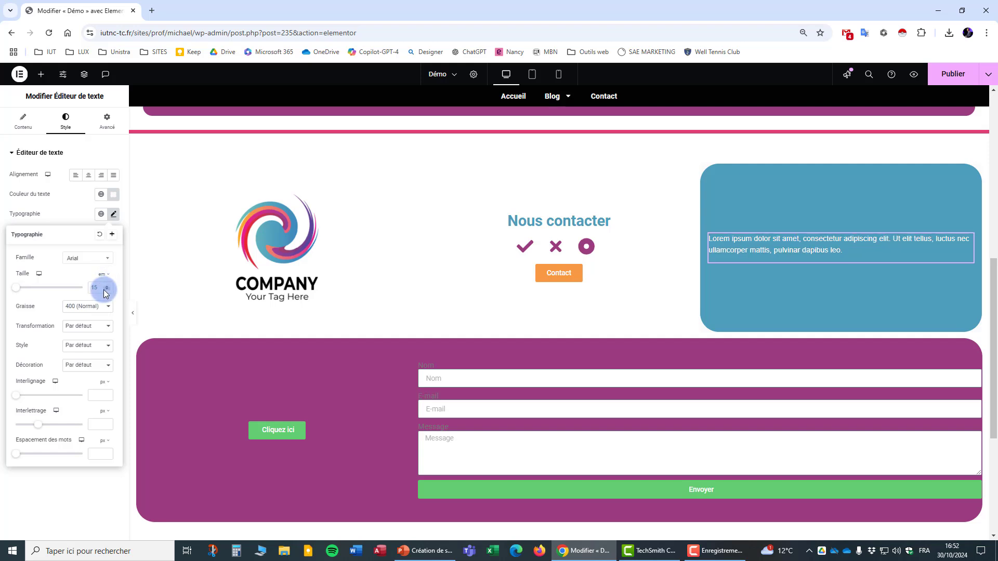
drag(100, 289, 99, 280)
text(1.2)
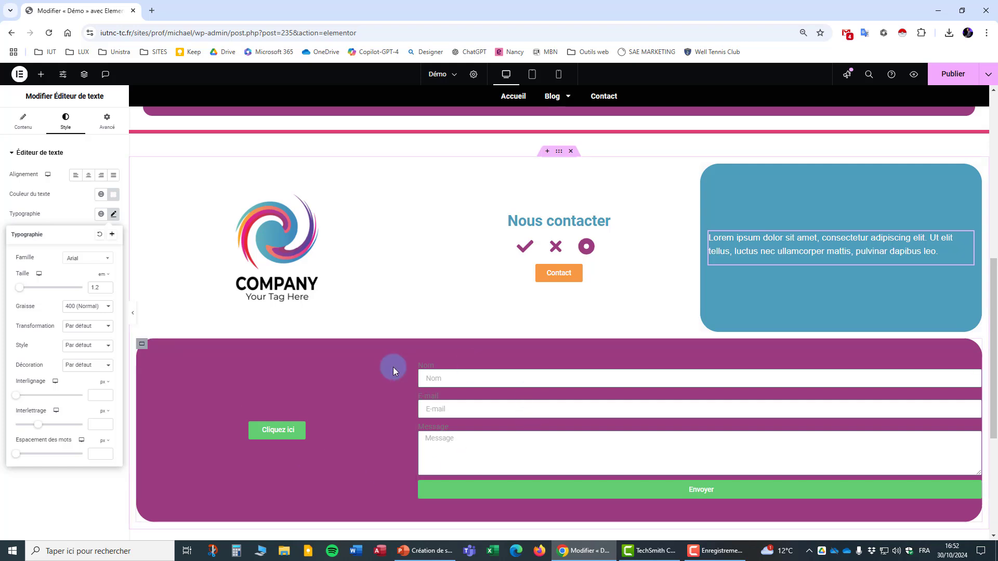
scroll(377, 401, down, 1)
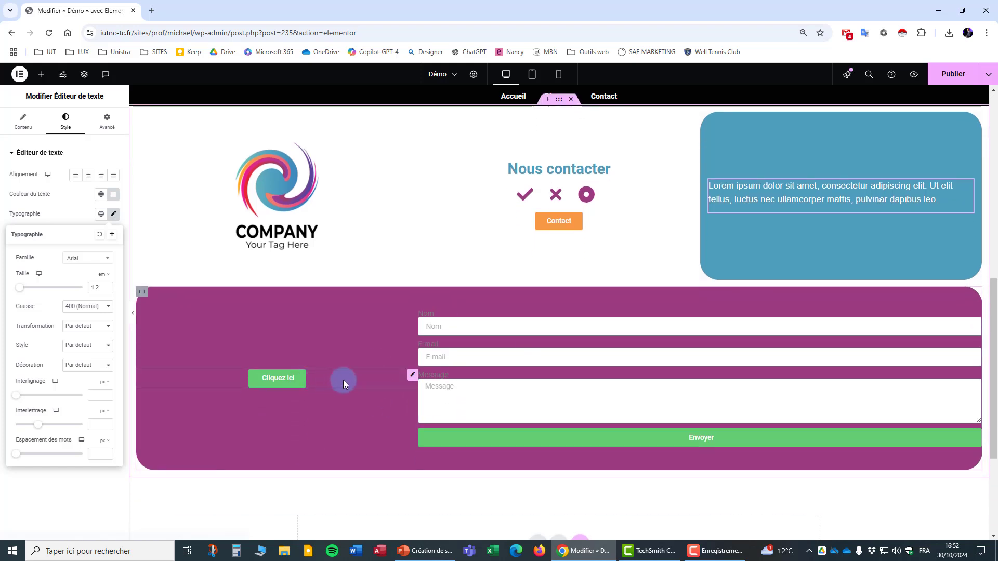
scroll(396, 371, up, 5)
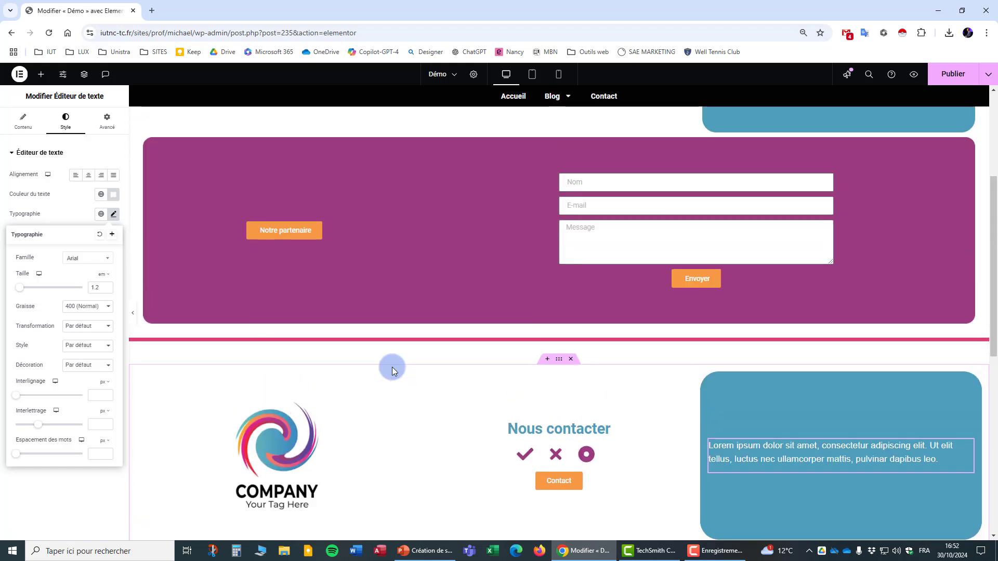
scroll(347, 357, down, 6)
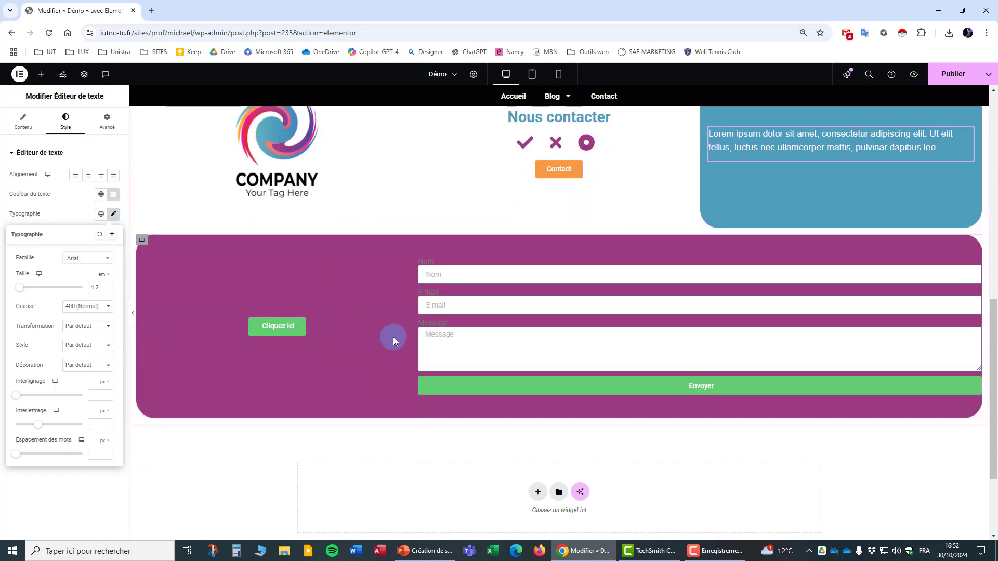
click(412, 326)
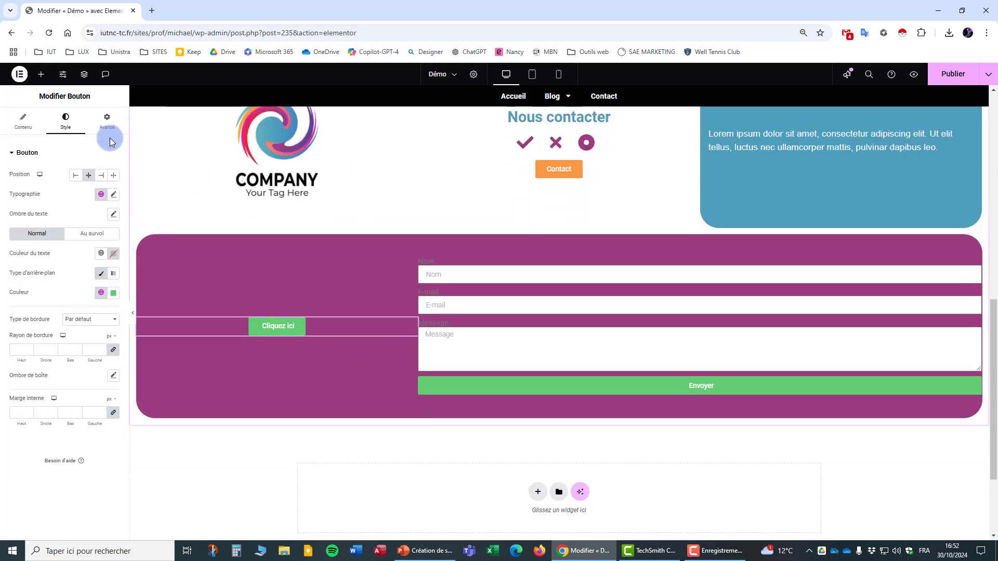
click(23, 122)
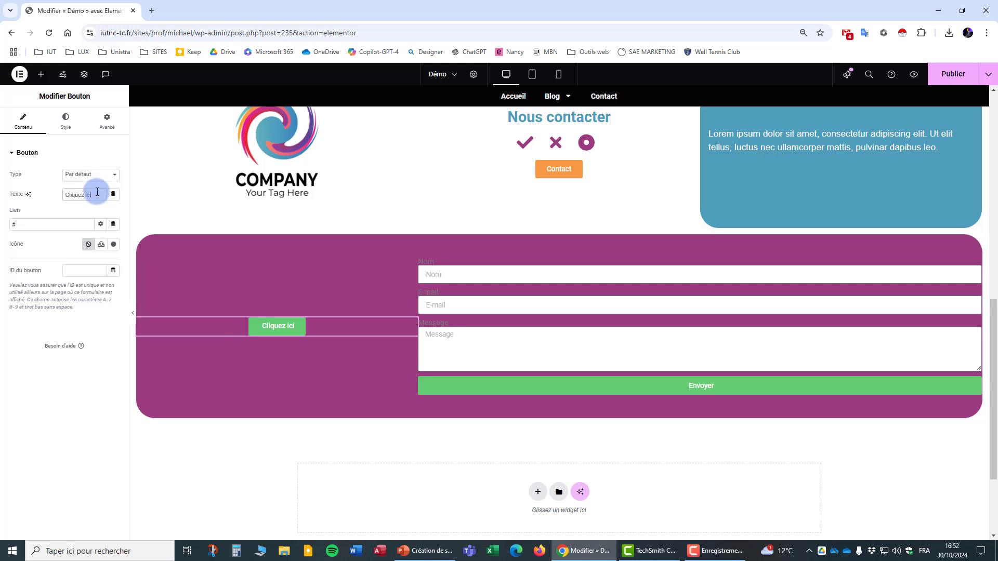
drag(98, 194, 42, 195)
text(No)
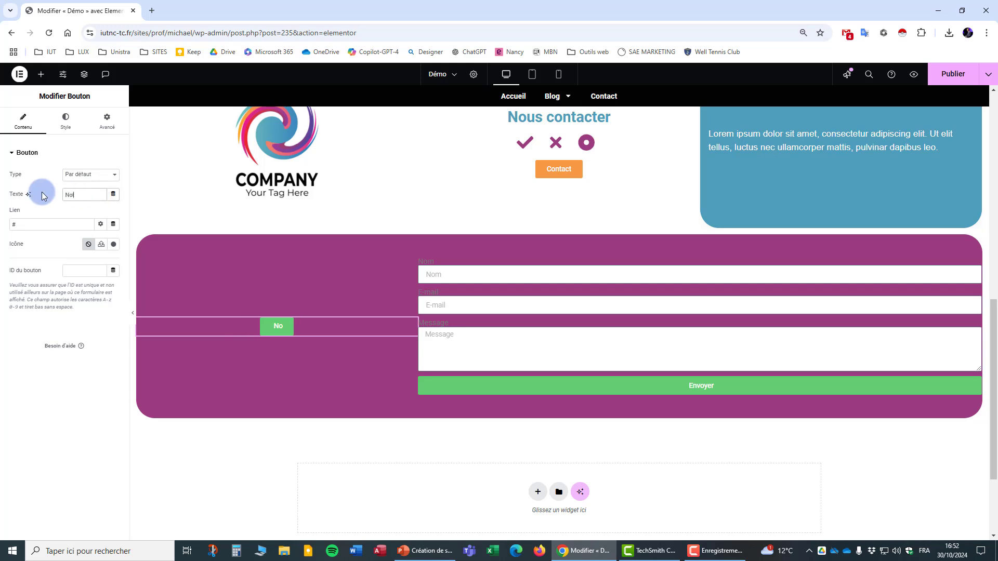
text(tre partenai)
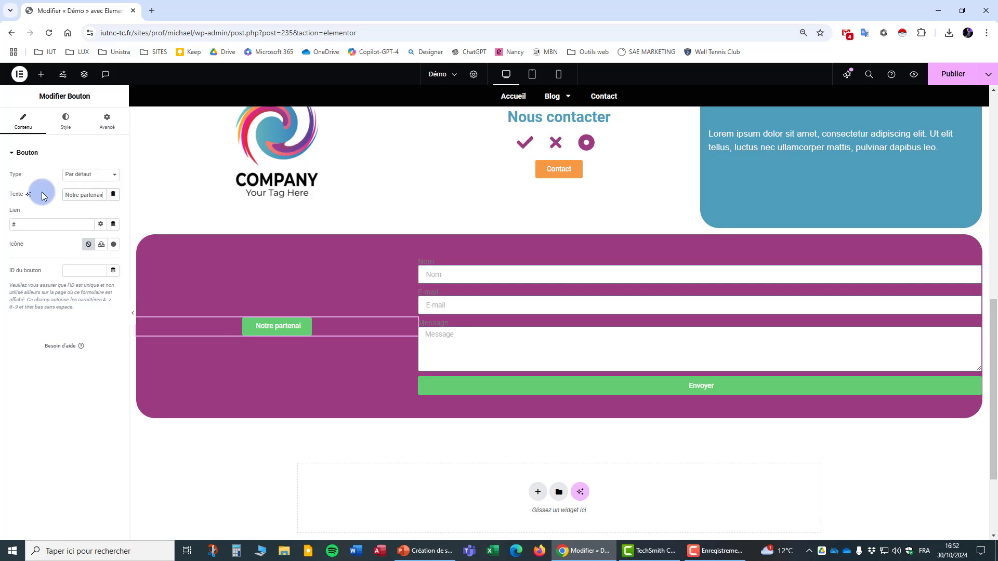
text(re)
drag(31, 222, 2, 226)
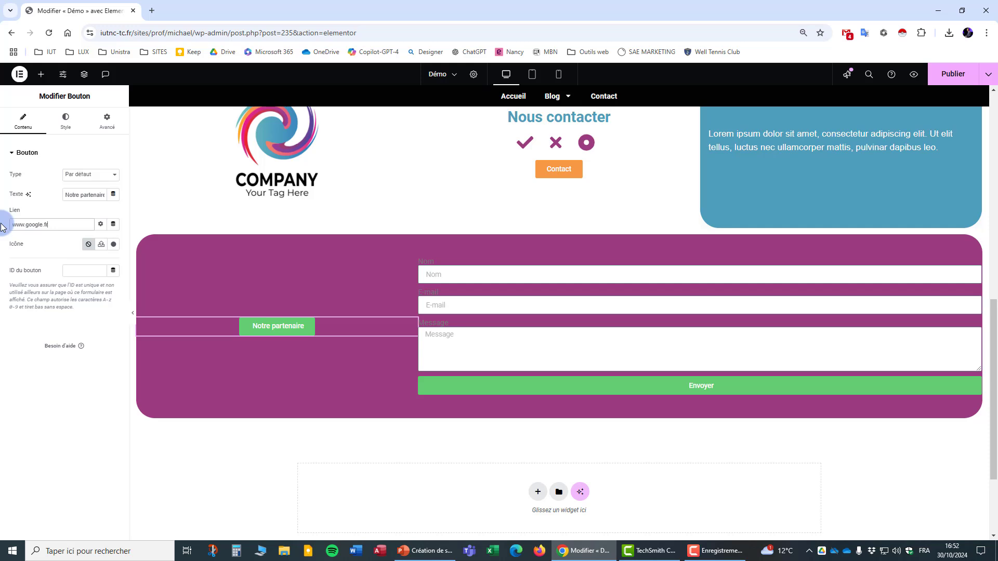
click(101, 226)
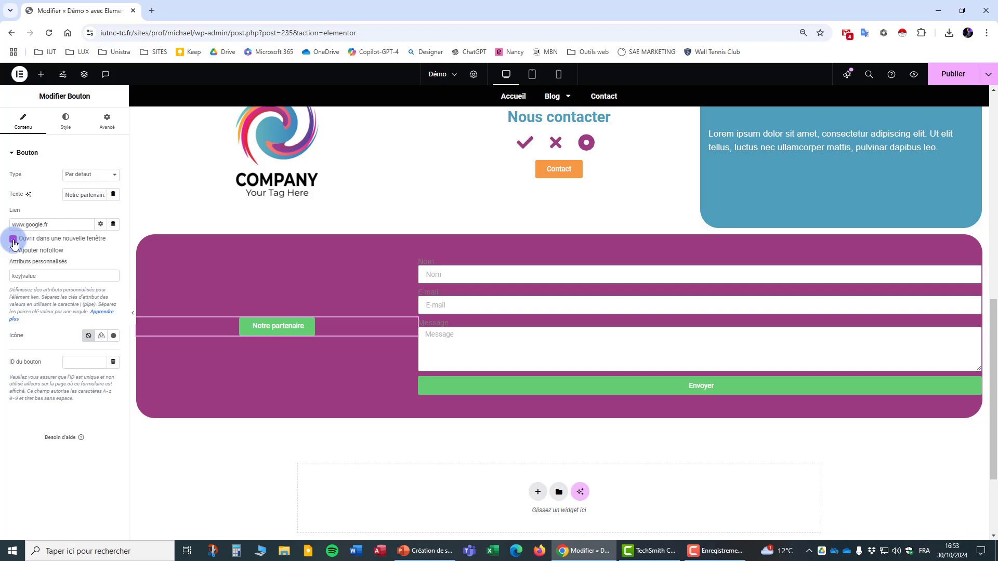
Step: Set the "Notre partenaire" button's normal background colour to the orange #F59945
click(68, 128)
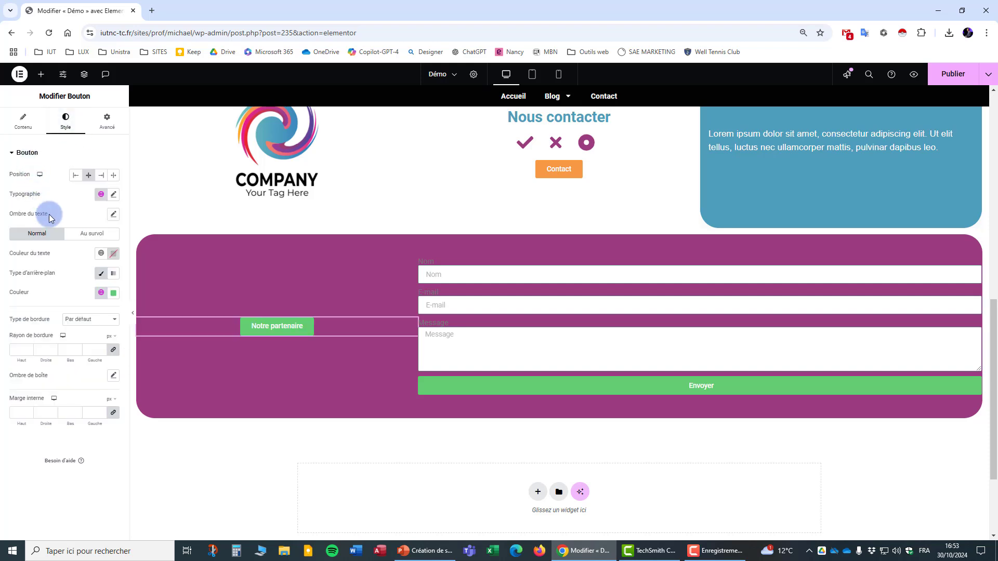
click(114, 294)
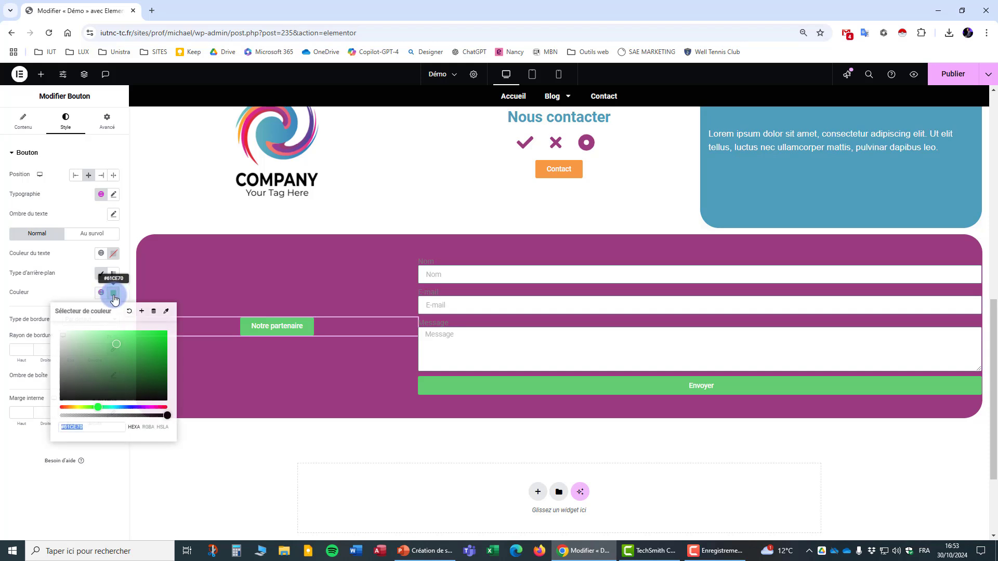
text(#F59945)
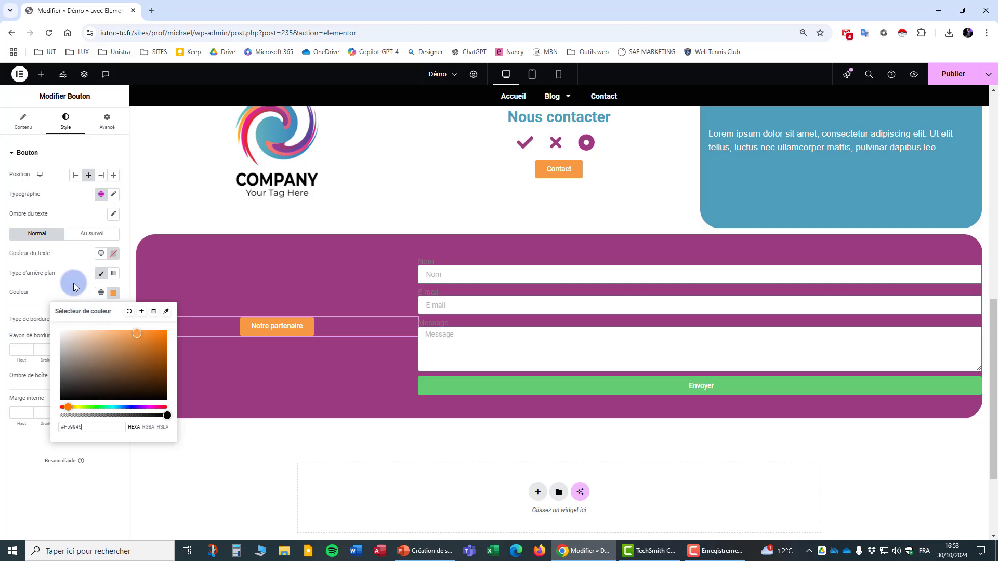
Step: Set the "Notre partenaire" button's hover (Au survol) background colour to the blue sampled from the demo section's logo image
click(85, 240)
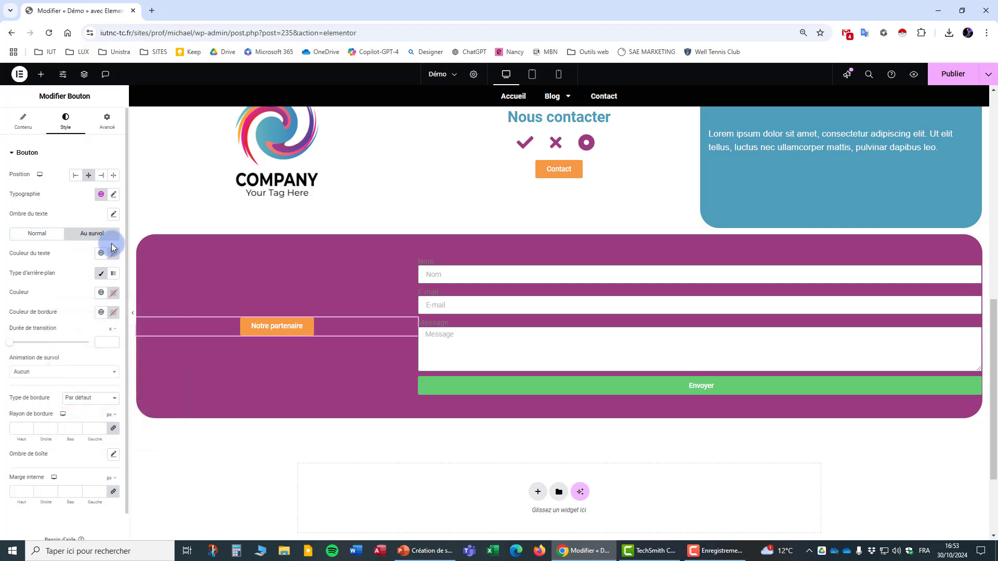
click(113, 295)
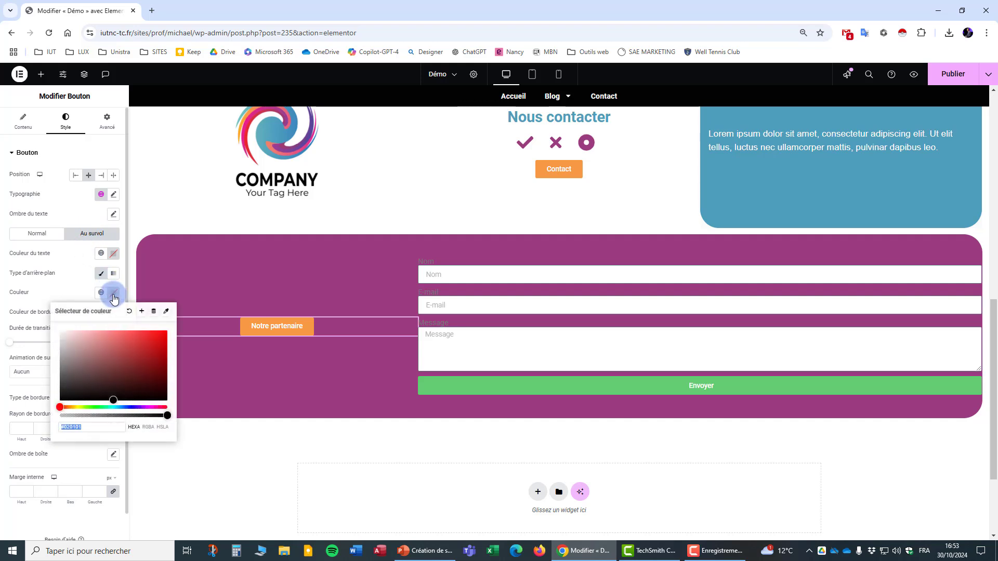
click(272, 154)
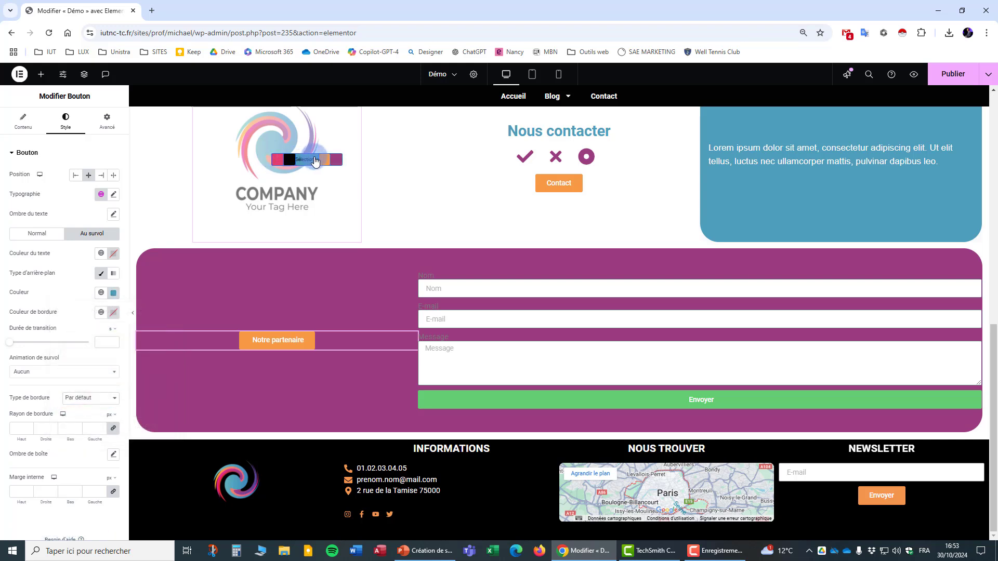
click(315, 159)
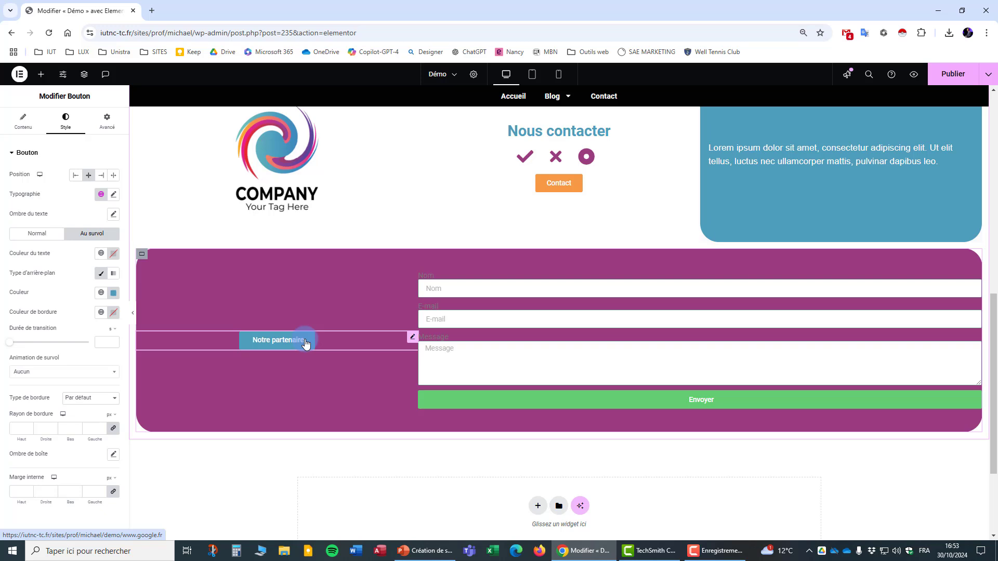
Step: Set the contact form's inner margins in percent, with unlinked sides, to 20% on the right and left and 0 elsewhere
scroll(591, 312, up, 3)
scroll(461, 350, down, 3)
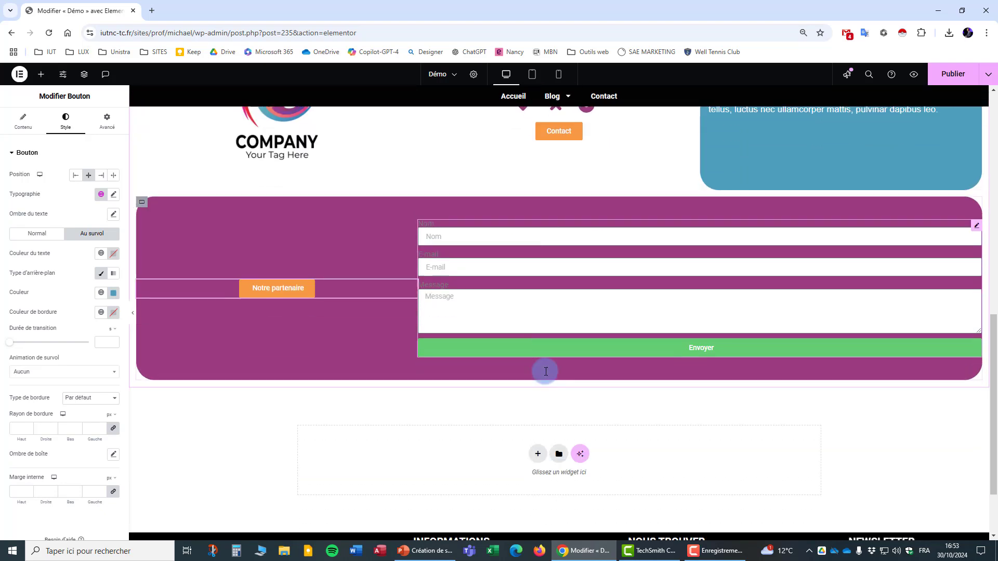
scroll(766, 359, up, 1)
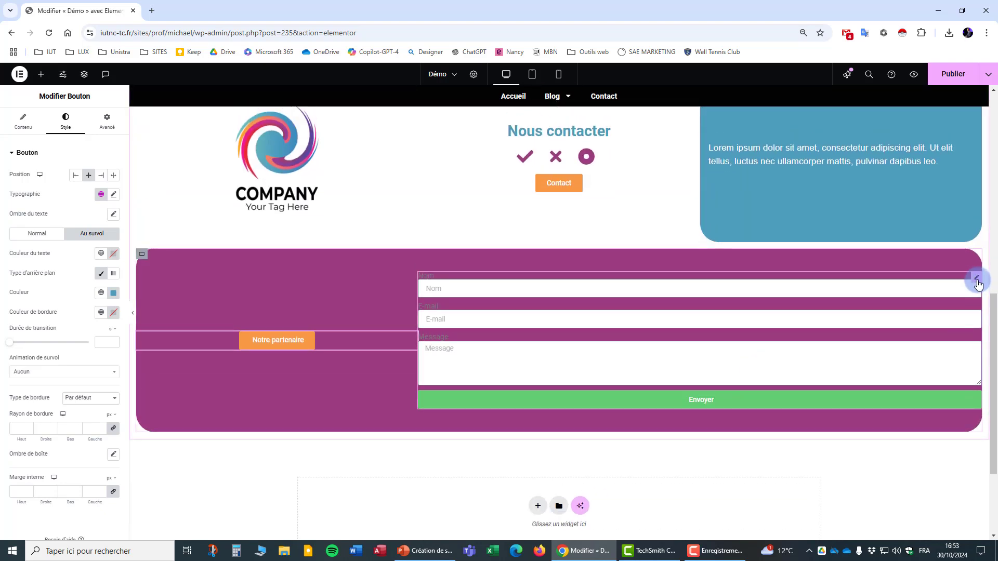
click(977, 281)
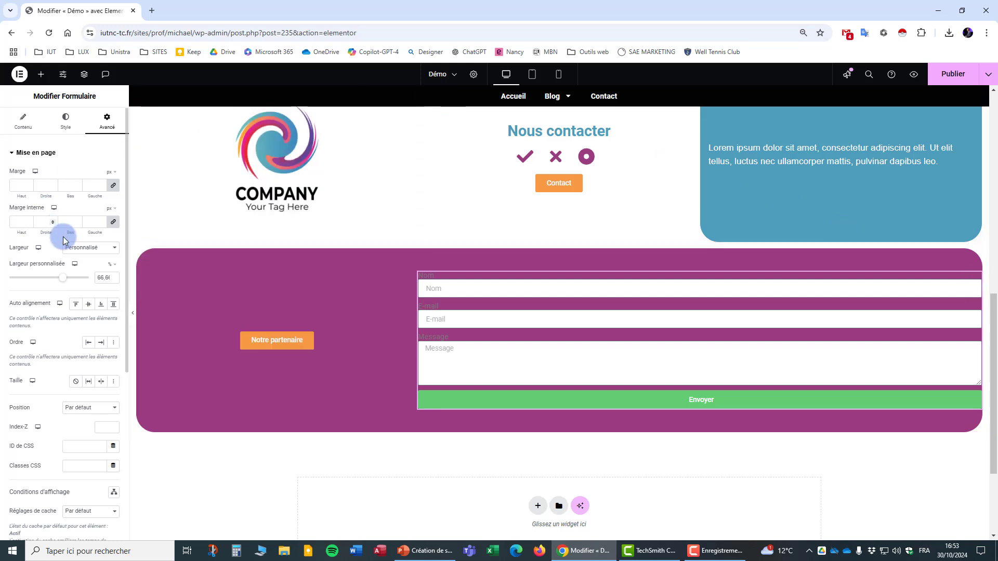
click(111, 210)
click(110, 222)
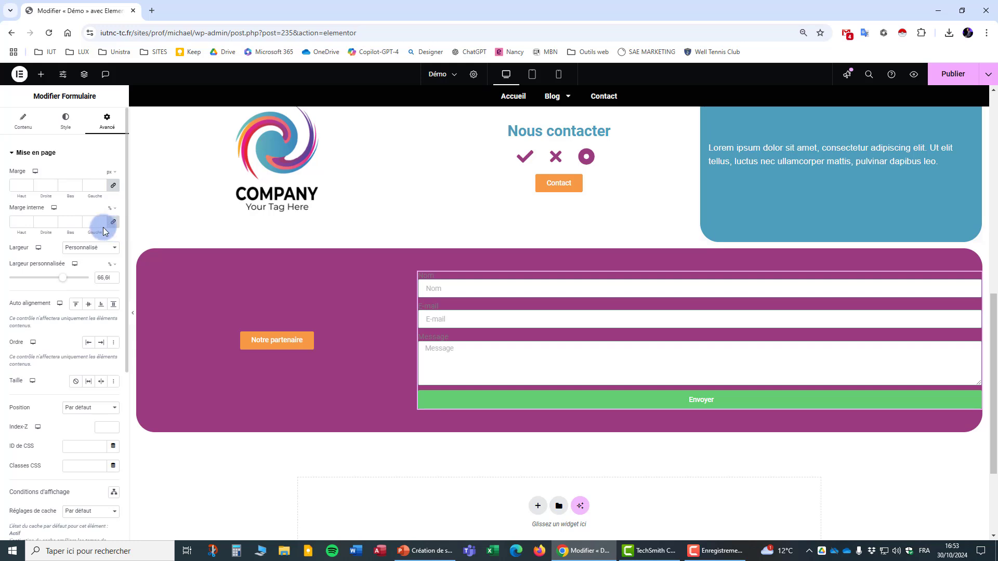
drag(51, 227, 36, 222)
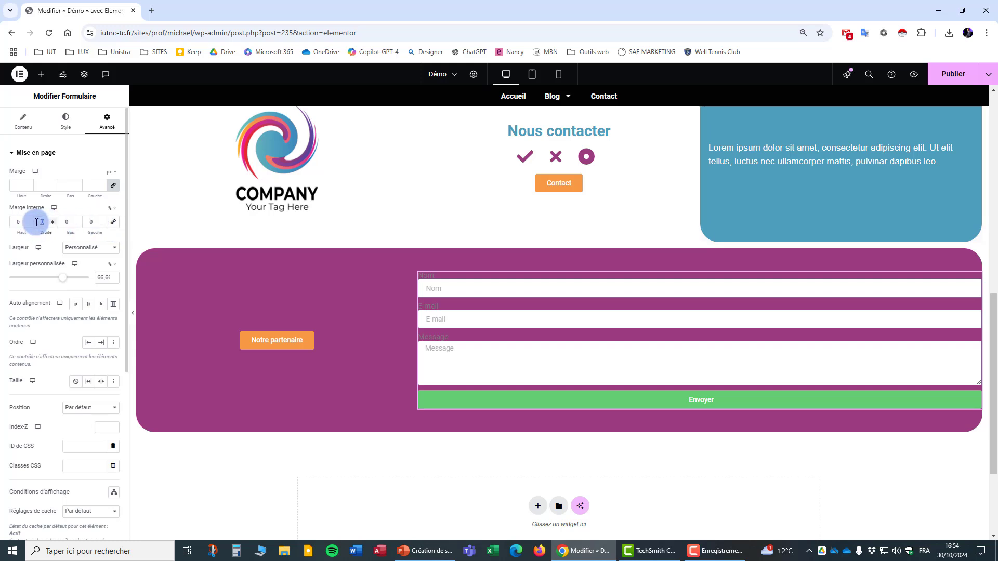
text(20)
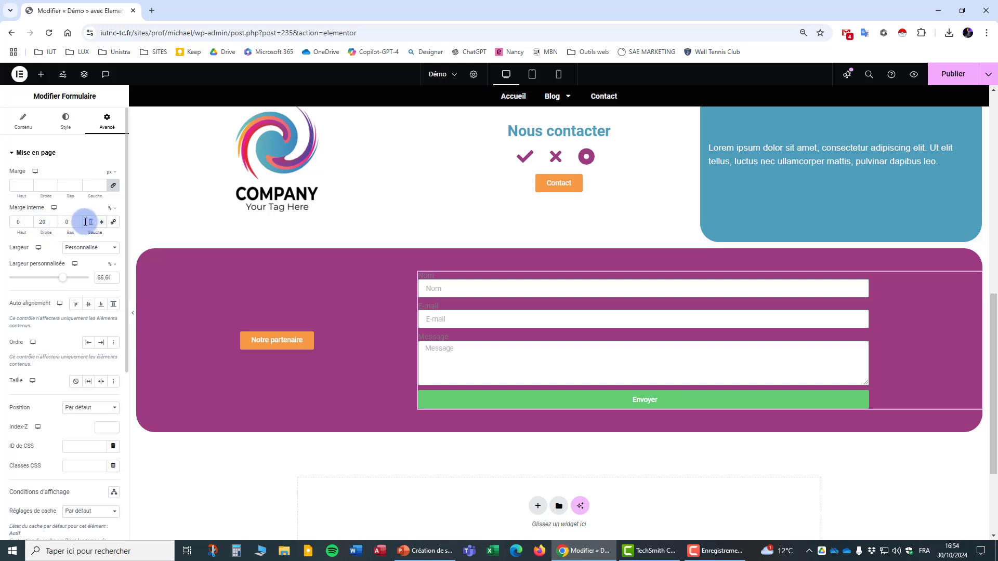
text(20)
Step: Compare the form's width with the model section and increase its right and left inner margins to 25%
scroll(500, 329, up, 1)
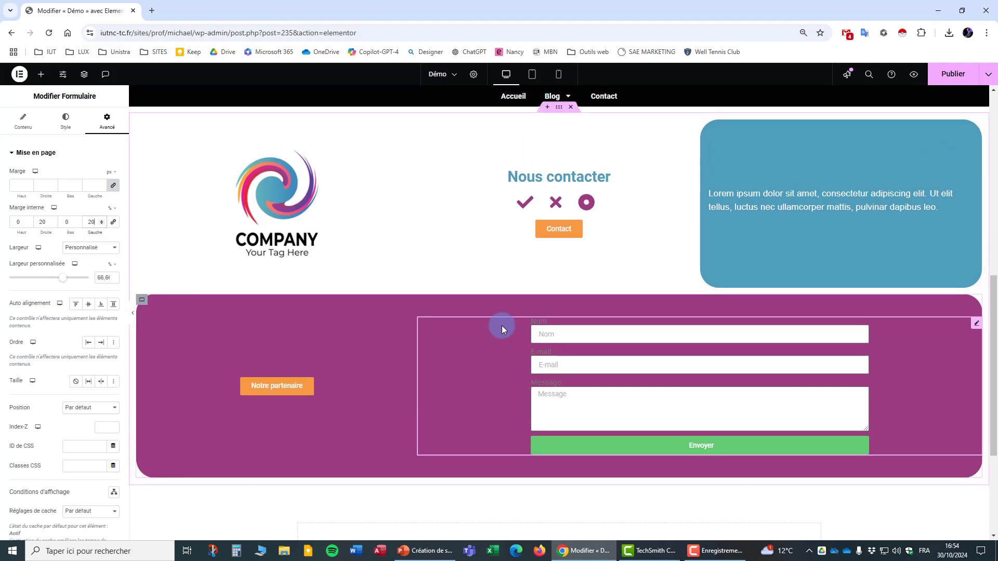
scroll(501, 325, up, 5)
scroll(624, 284, down, 2)
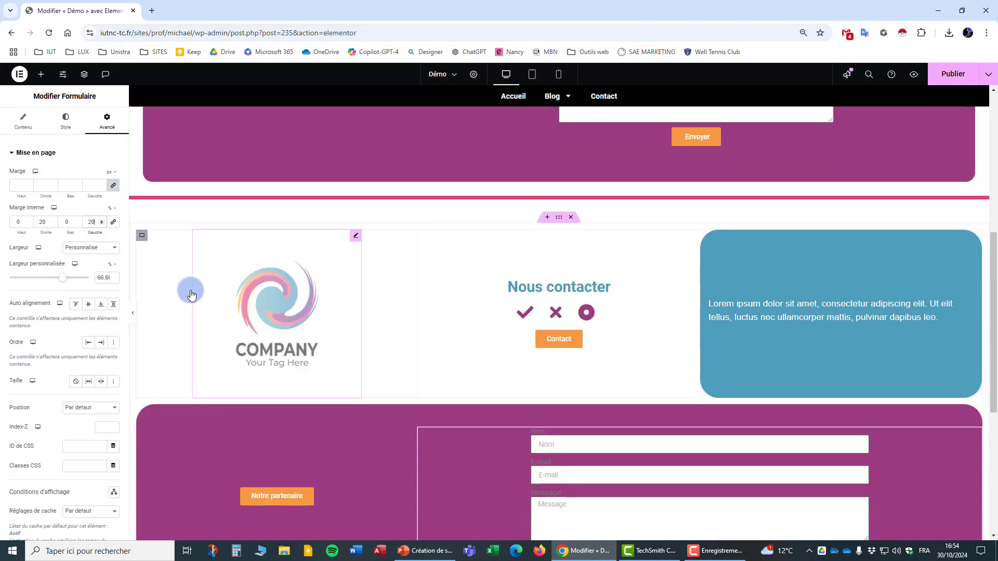
double_click(53, 221)
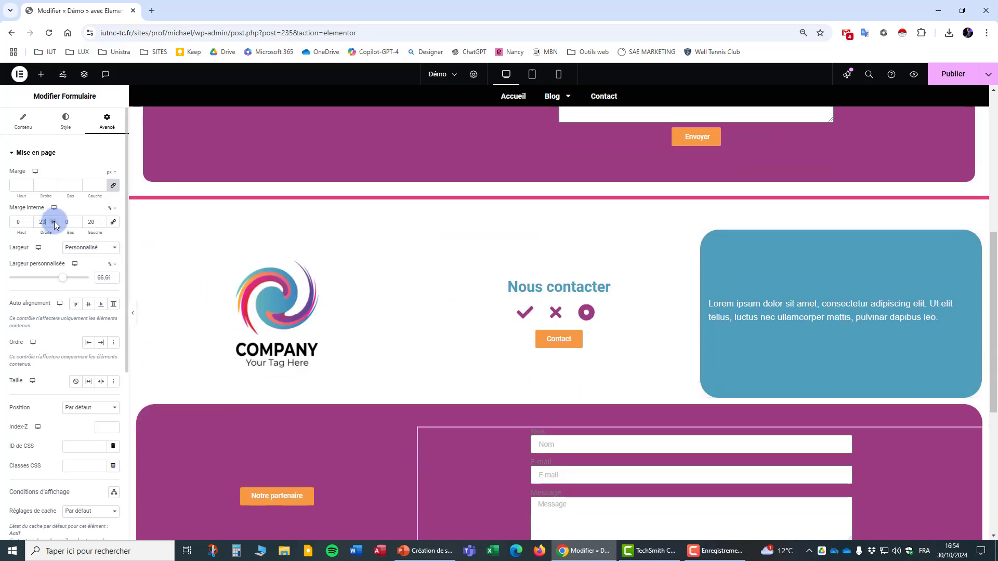
double_click(53, 221)
double_click(102, 221)
double_click(101, 221)
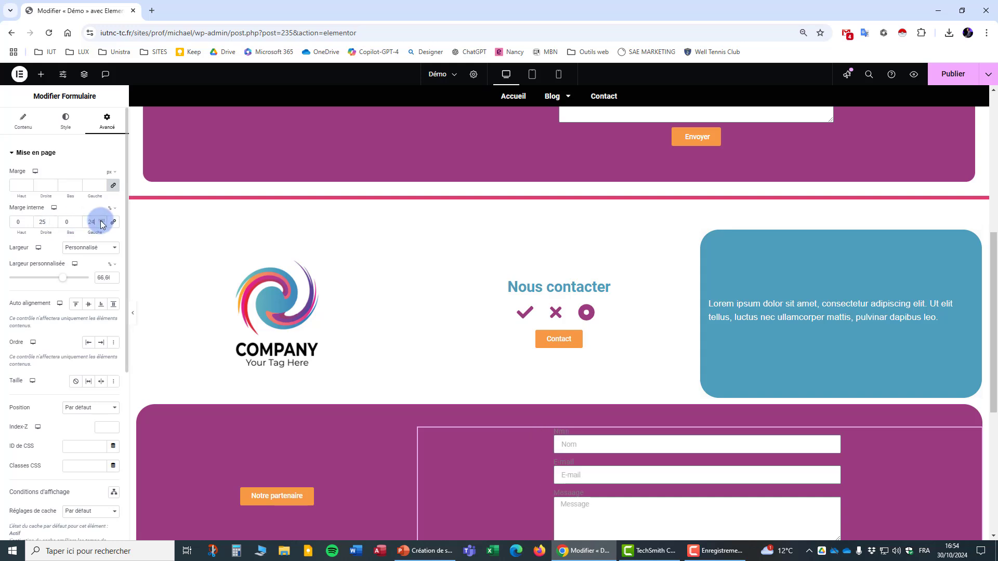
click(101, 221)
Step: Hide the field labels (Libellé) of the contact form in the purple container
scroll(566, 388, down, 3)
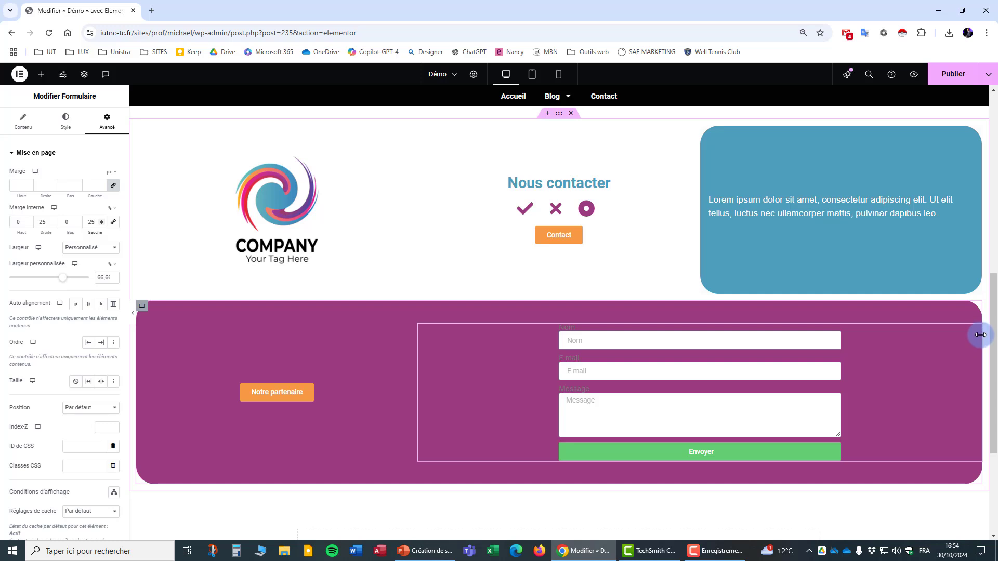
click(20, 125)
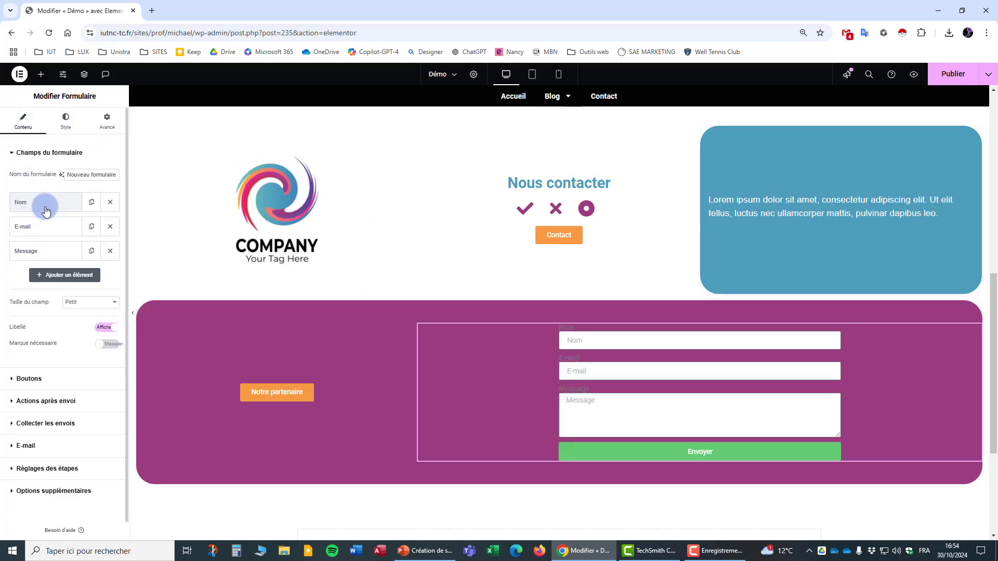
scroll(41, 215, down, 1)
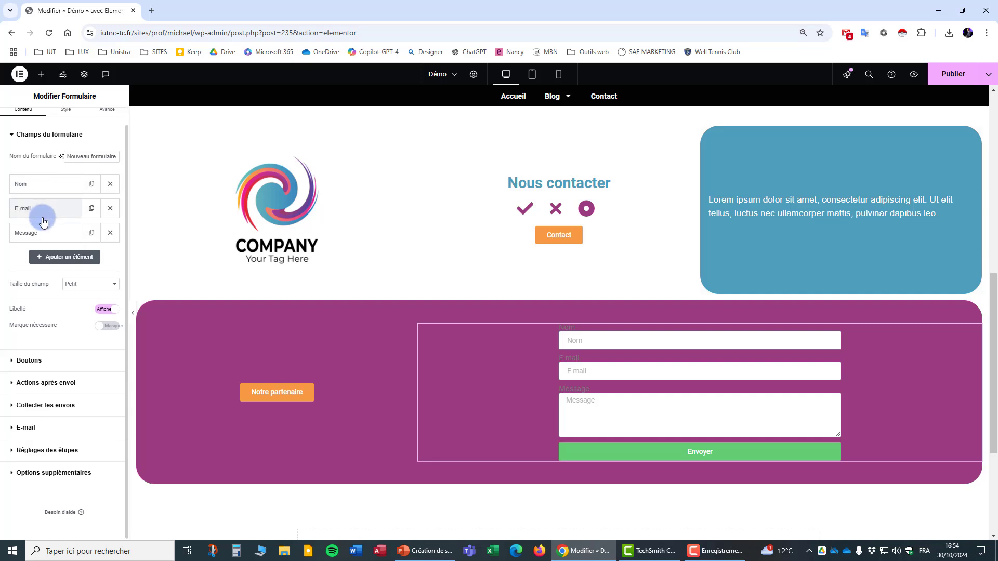
click(110, 311)
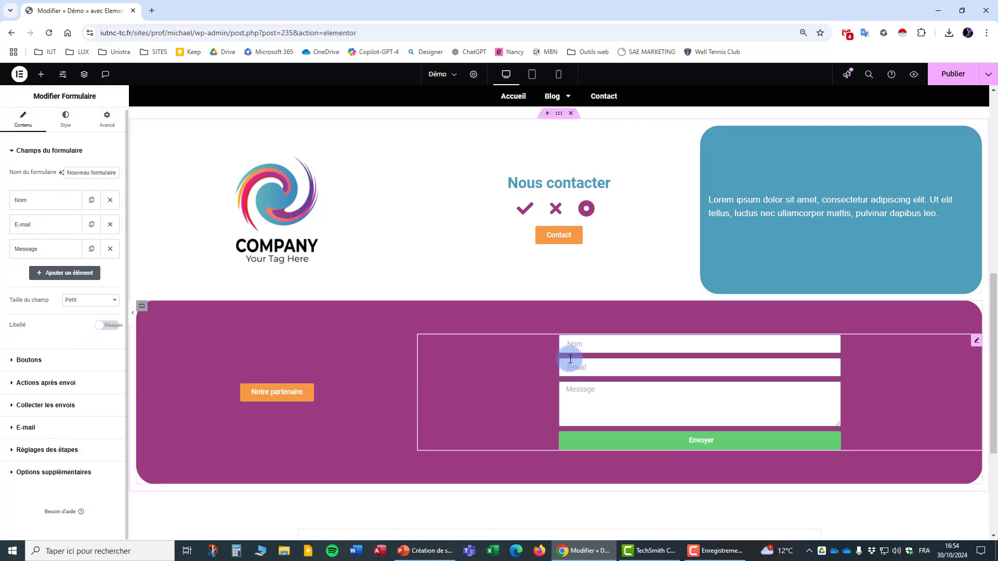
click(543, 370)
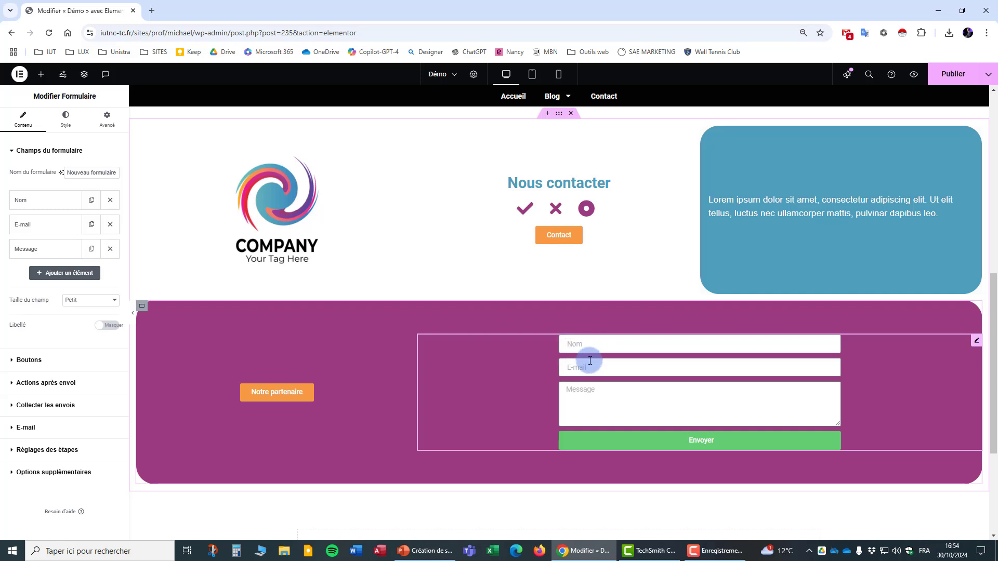
Step: Centre the form's "Envoyer" button and set its normal background colour to the orange #F59945
click(67, 129)
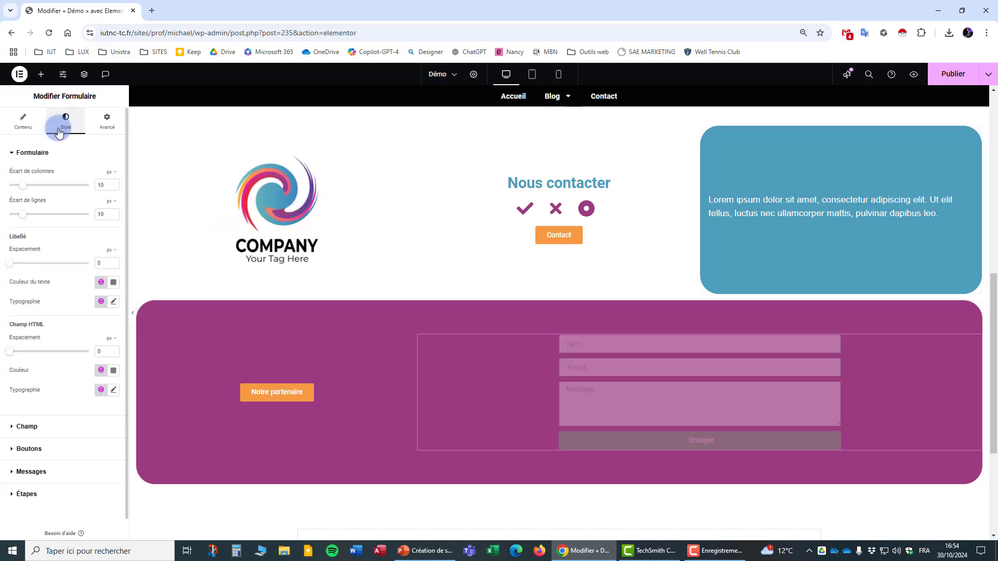
click(51, 451)
click(90, 221)
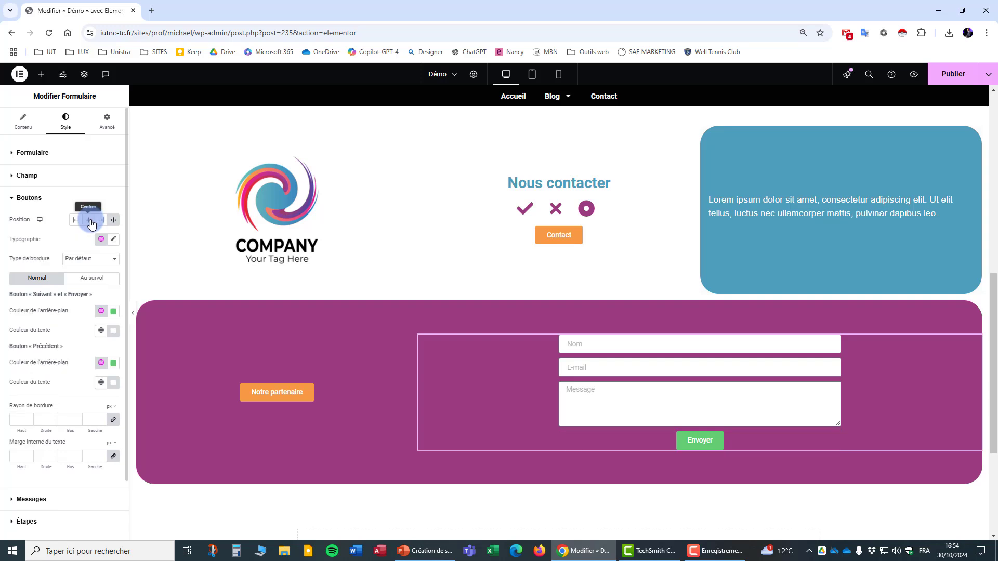
click(113, 311)
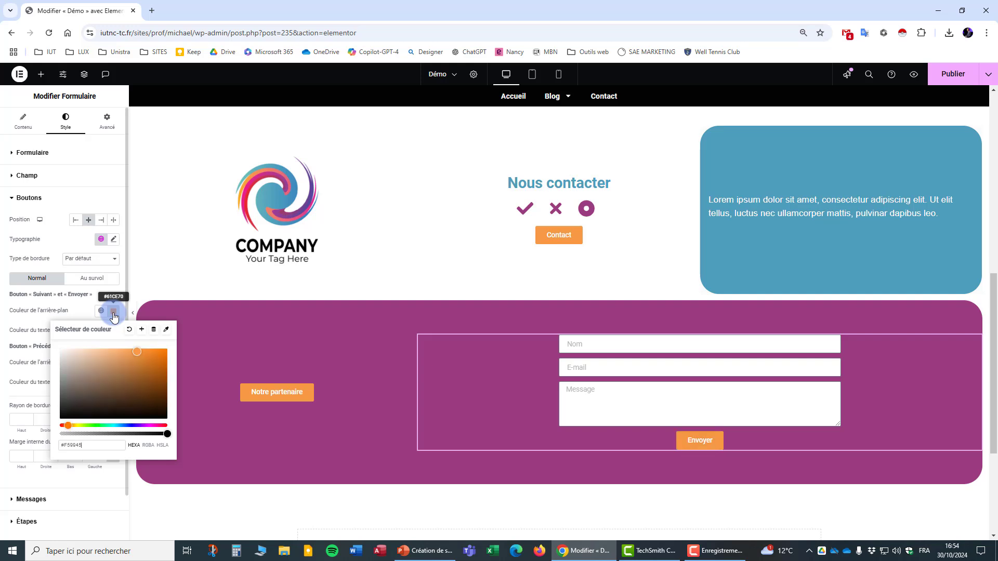
Step: Set the "Envoyer" button's hover background colour to the blue sampled from the company logo
click(94, 283)
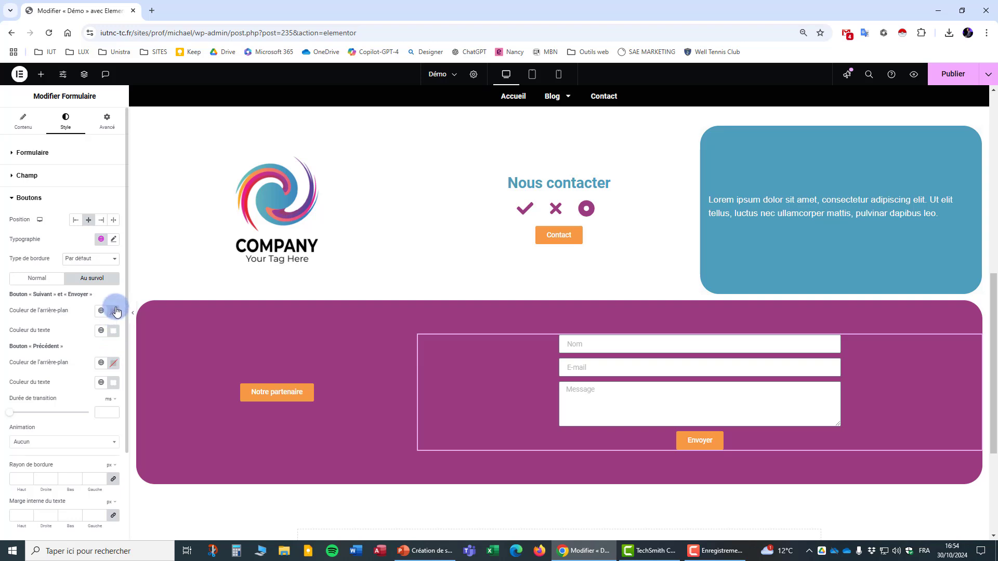
click(115, 312)
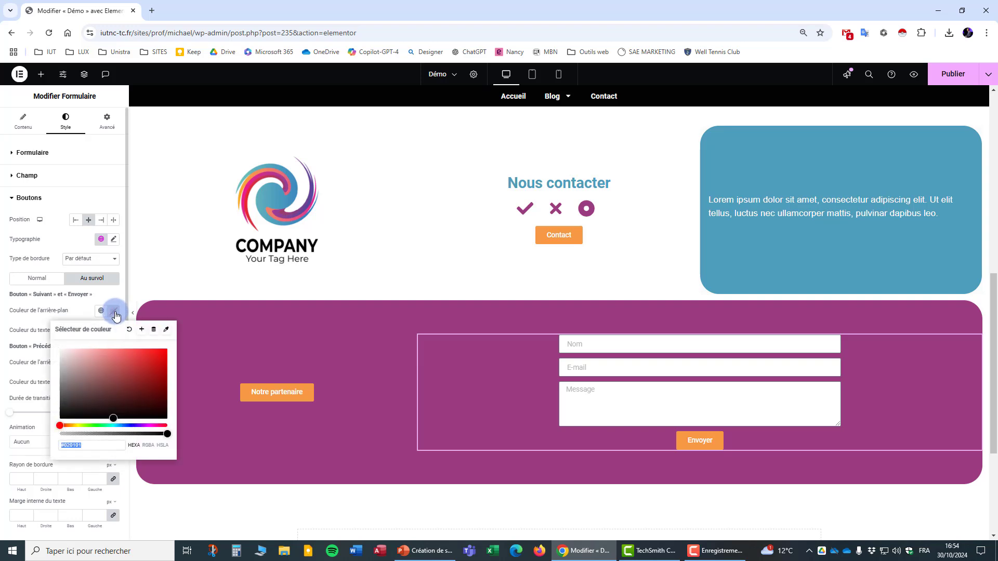
click(166, 330)
click(275, 204)
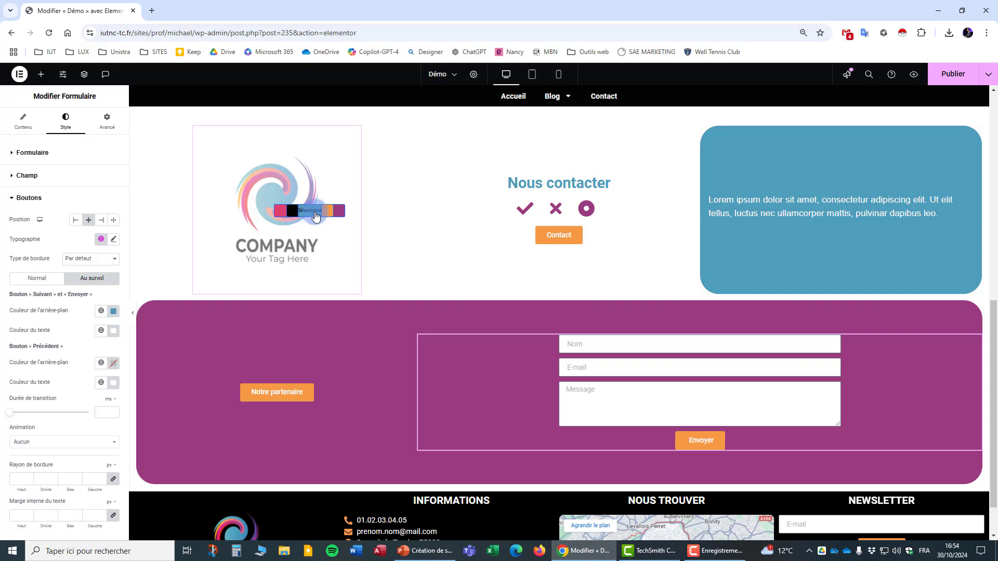
click(320, 211)
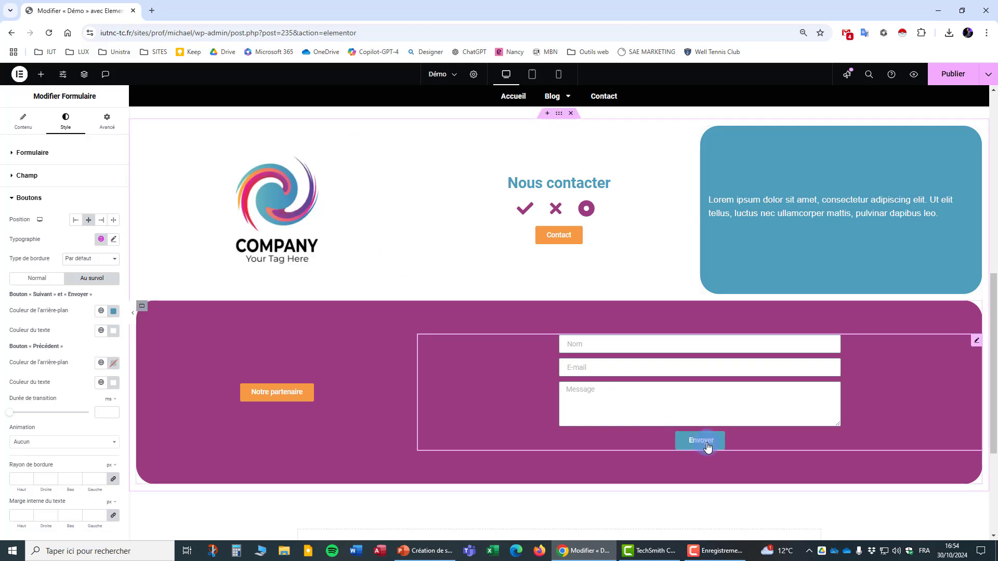
Step: Compare the demo section with the model section above it, examining the rows and the line that closes the section
scroll(582, 303, up, 1)
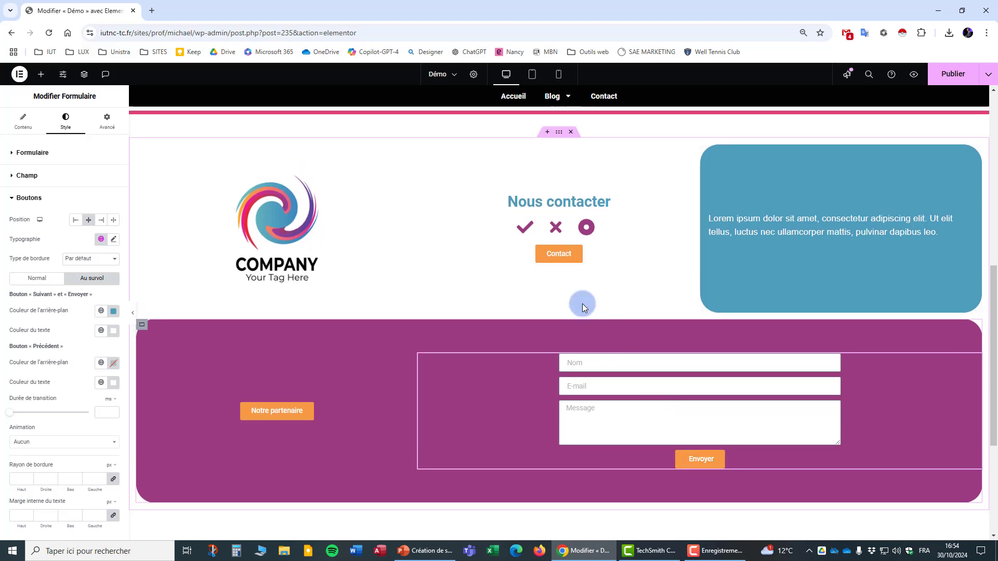
scroll(602, 313, down, 1)
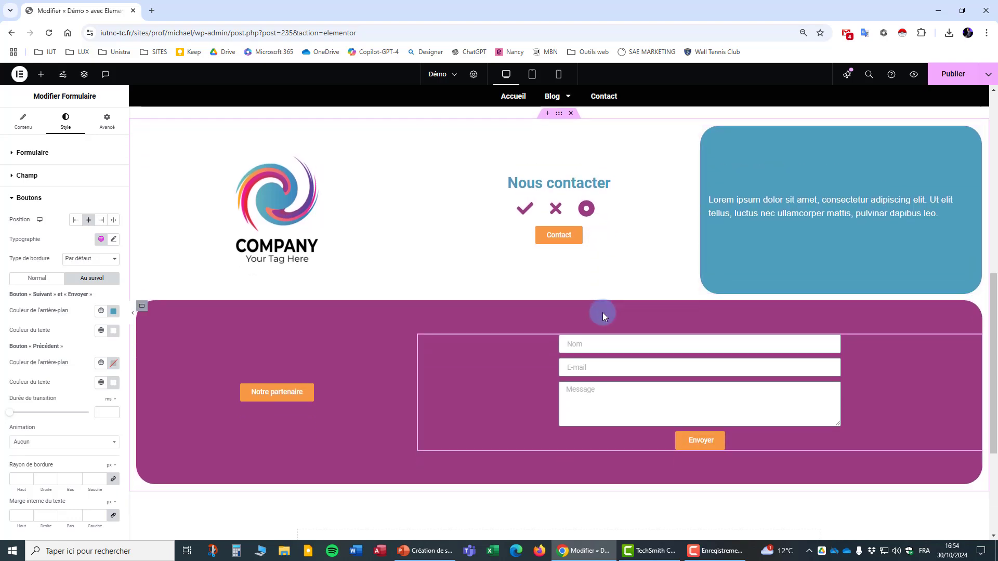
scroll(602, 313, up, 2)
scroll(603, 313, down, 4)
scroll(603, 314, up, 6)
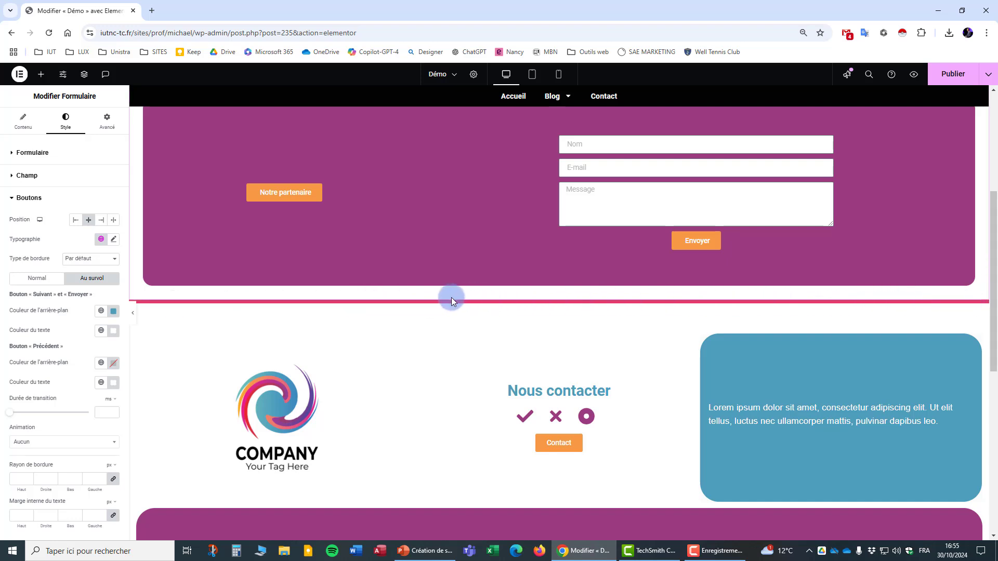
scroll(474, 318, down, 8)
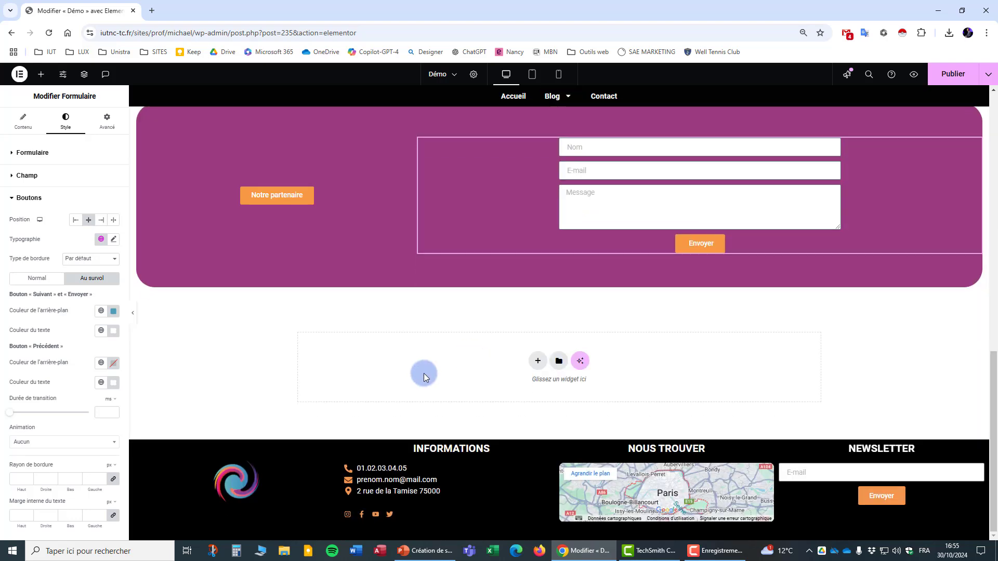
scroll(554, 310, up, 12)
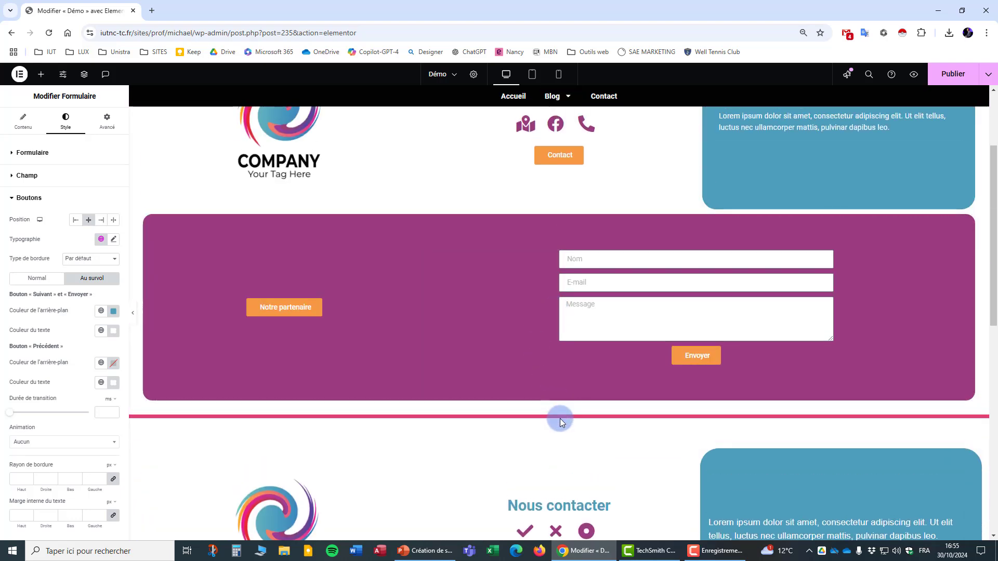
scroll(559, 419, up, 3)
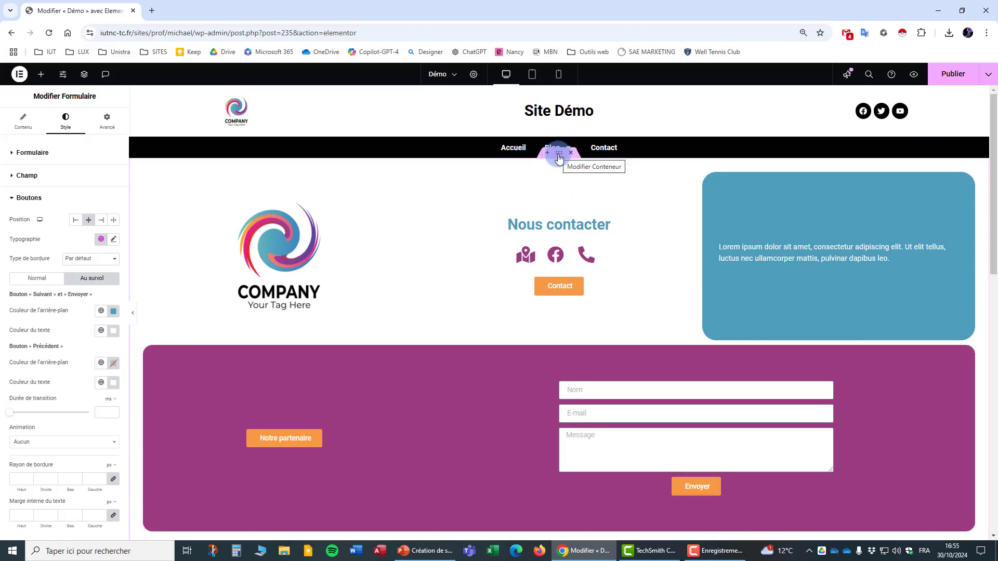
scroll(542, 200, down, 9)
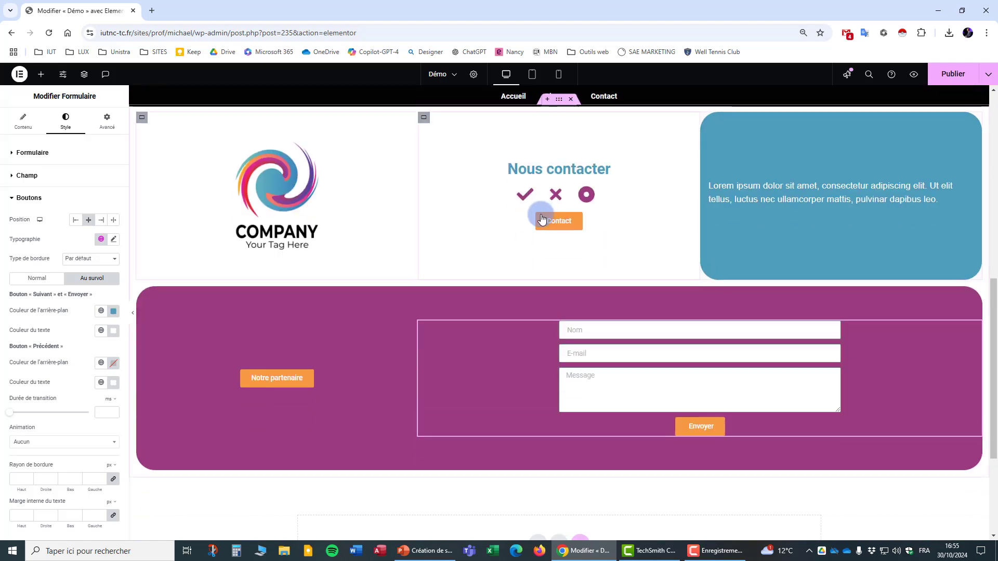
scroll(542, 219, down, 1)
scroll(544, 243, up, 3)
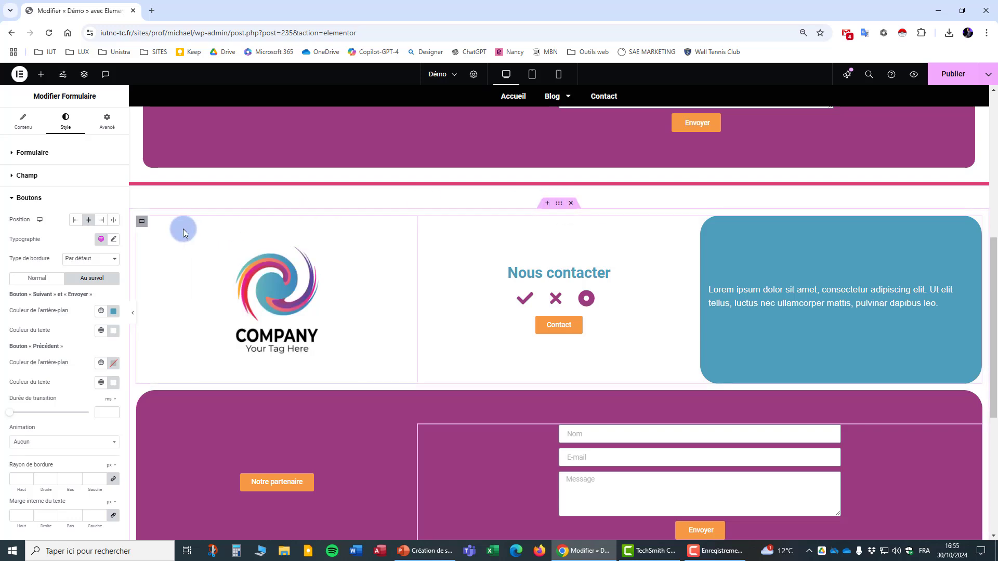
Step: Select the Démo parent container in the page structure and give it a solid border (Solide)
click(83, 74)
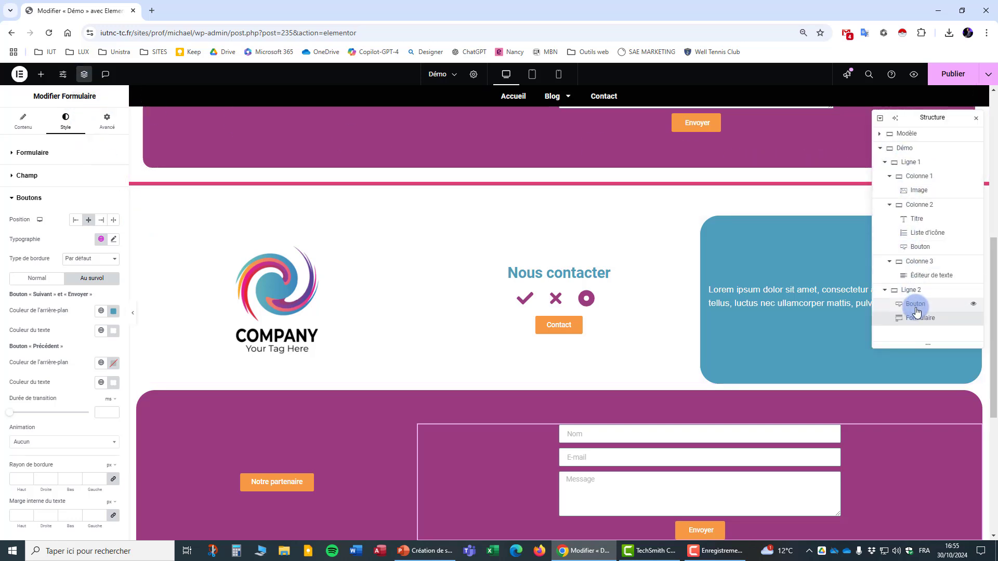
click(905, 149)
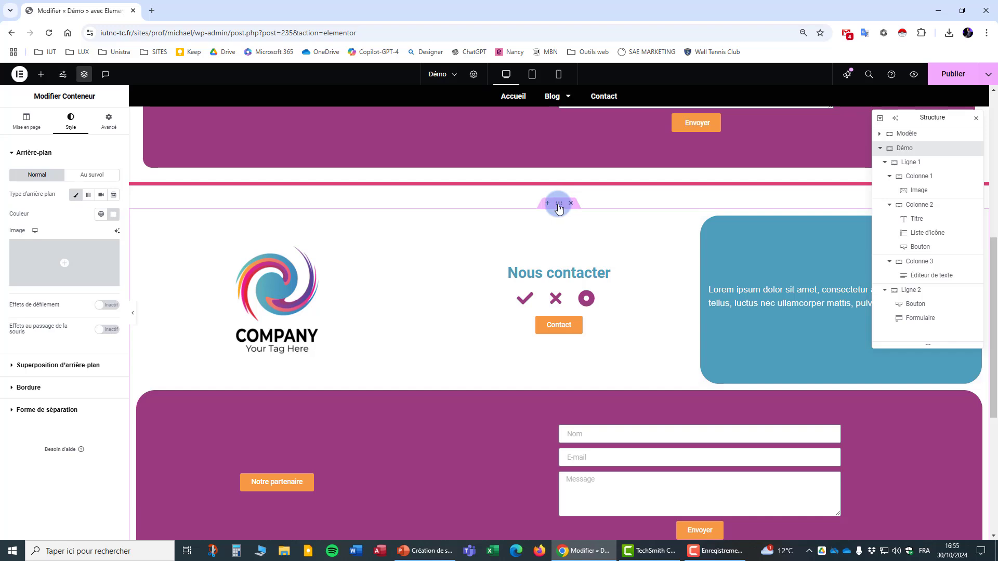
click(56, 391)
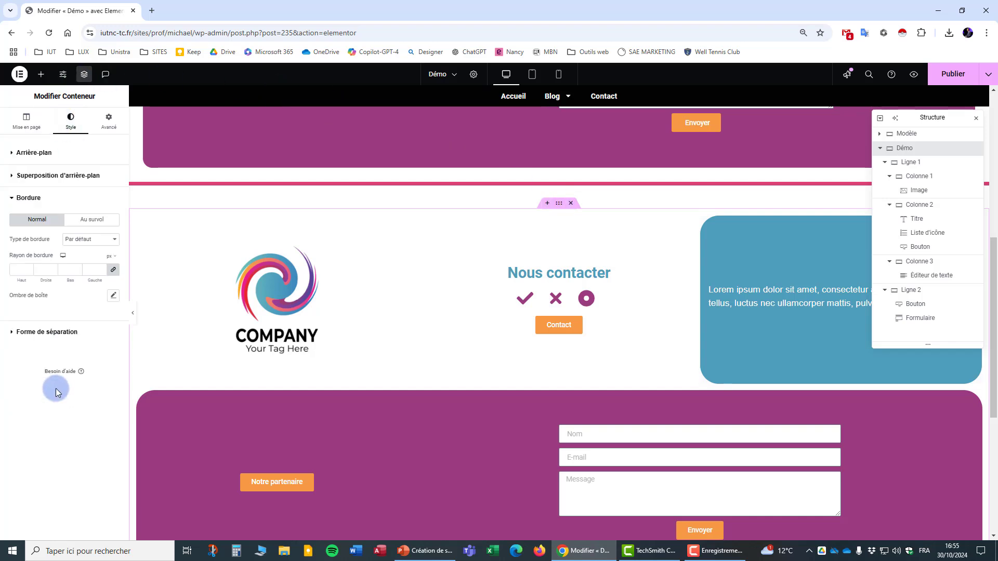
click(115, 244)
click(83, 279)
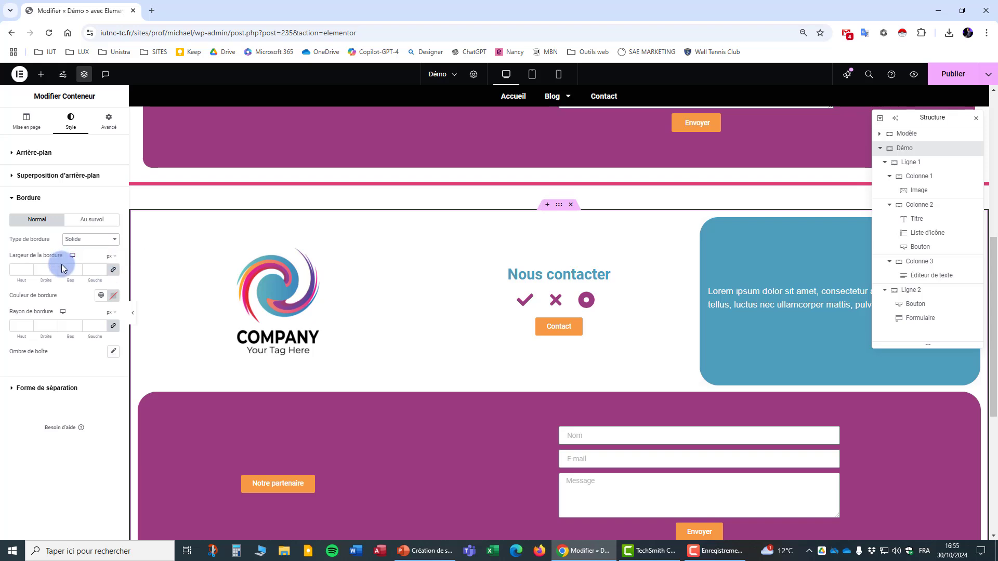
Step: Unlink the Démo container's border widths and set the bottom one to 9 px, leaving the other sides at 0
click(112, 270)
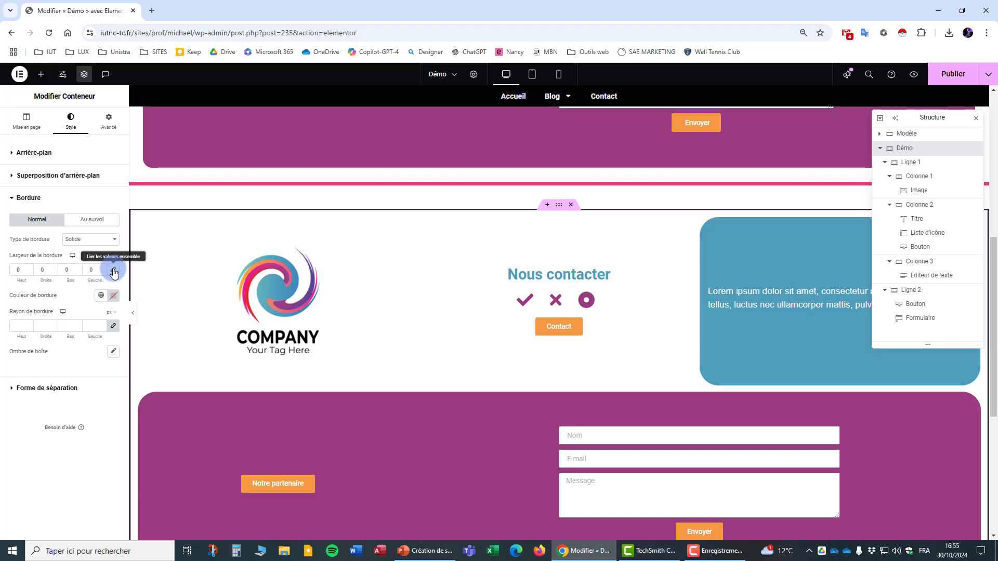
click(79, 271)
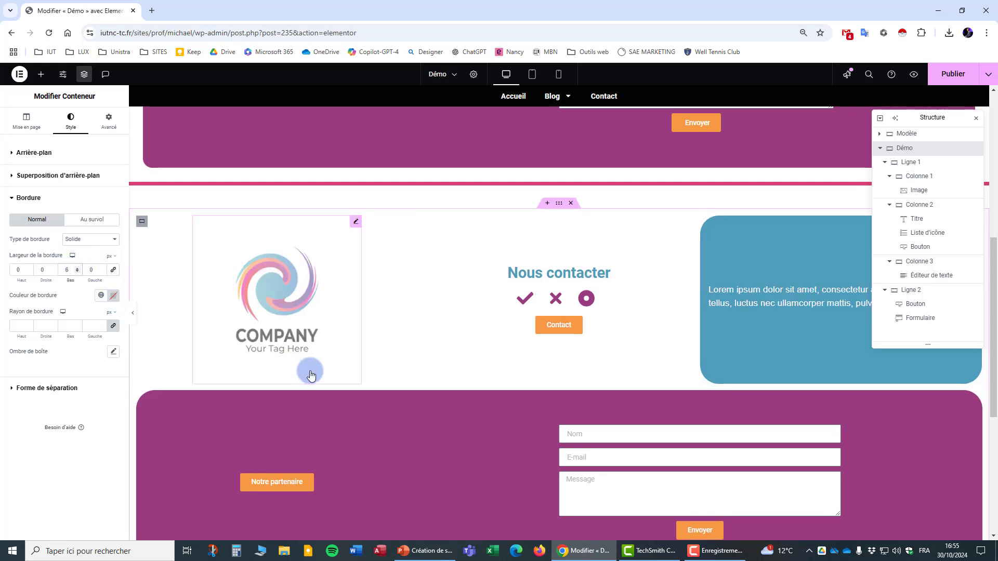
scroll(292, 375, down, 4)
scroll(275, 382, up, 2)
scroll(276, 382, up, 2)
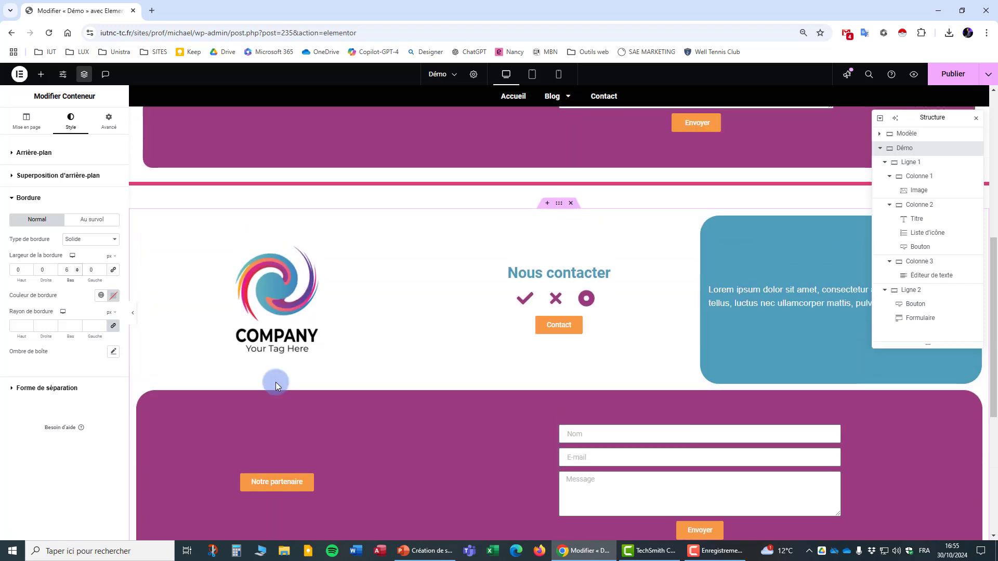
click(77, 267)
click(77, 267)
scroll(198, 347, down, 4)
scroll(177, 358, up, 1)
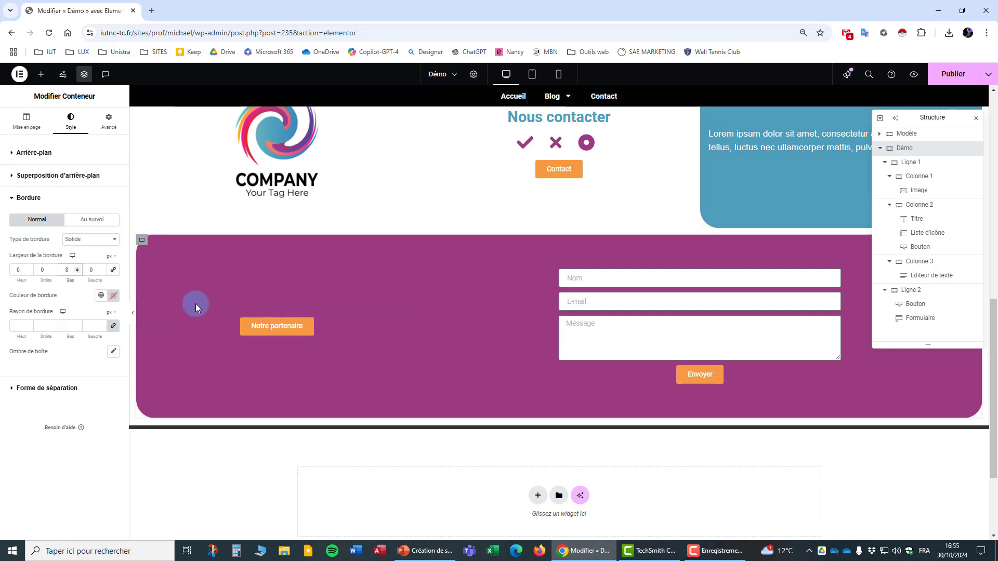
click(77, 267)
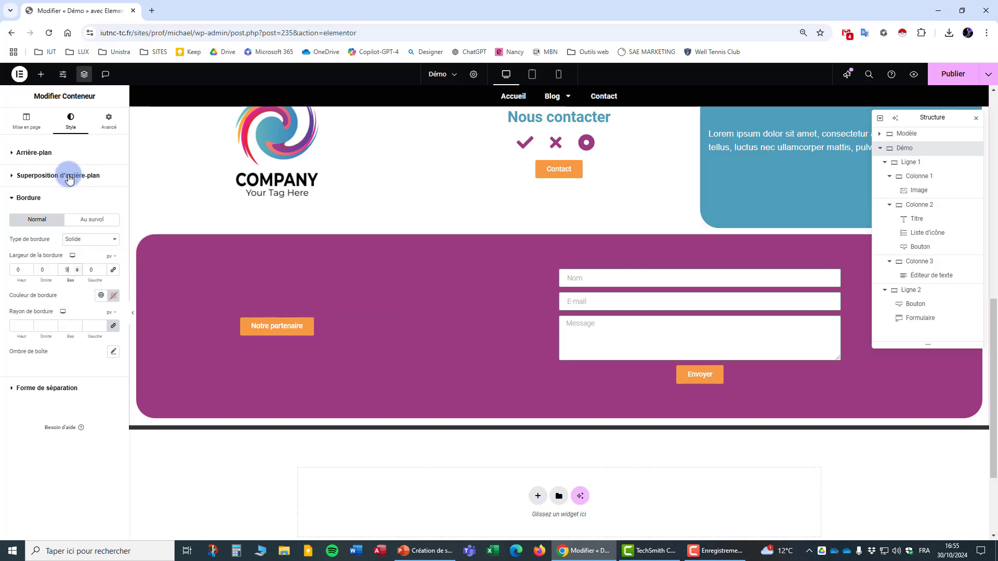
Step: Set the Démo container's border colour to the pink sampled from the company logo, and close the page structure
click(113, 297)
click(114, 298)
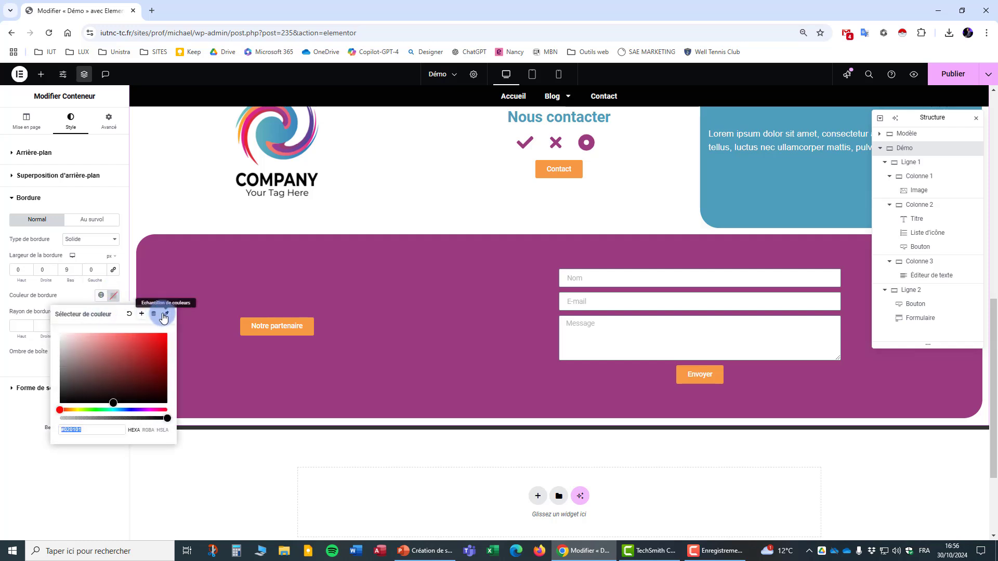
click(168, 315)
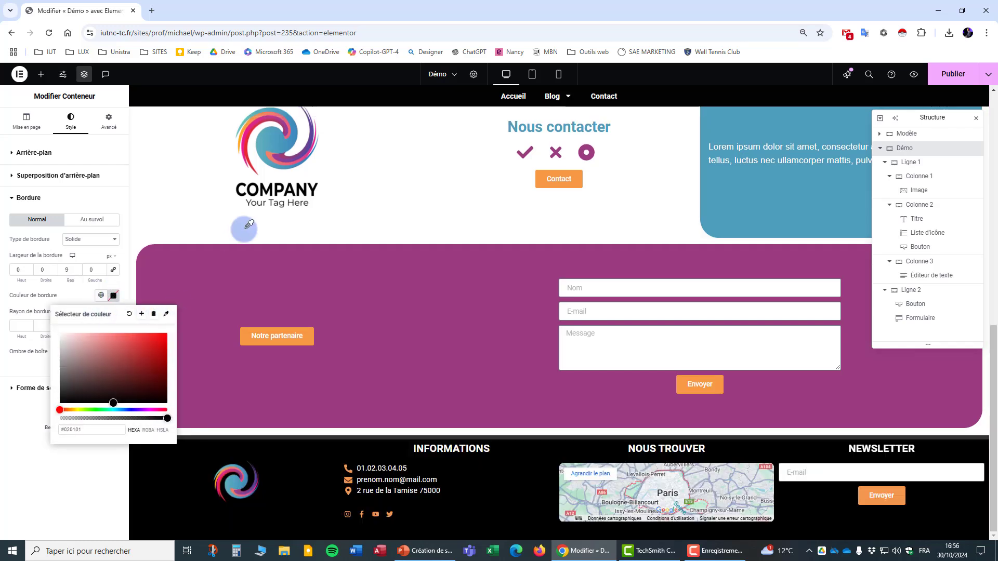
click(279, 143)
click(292, 155)
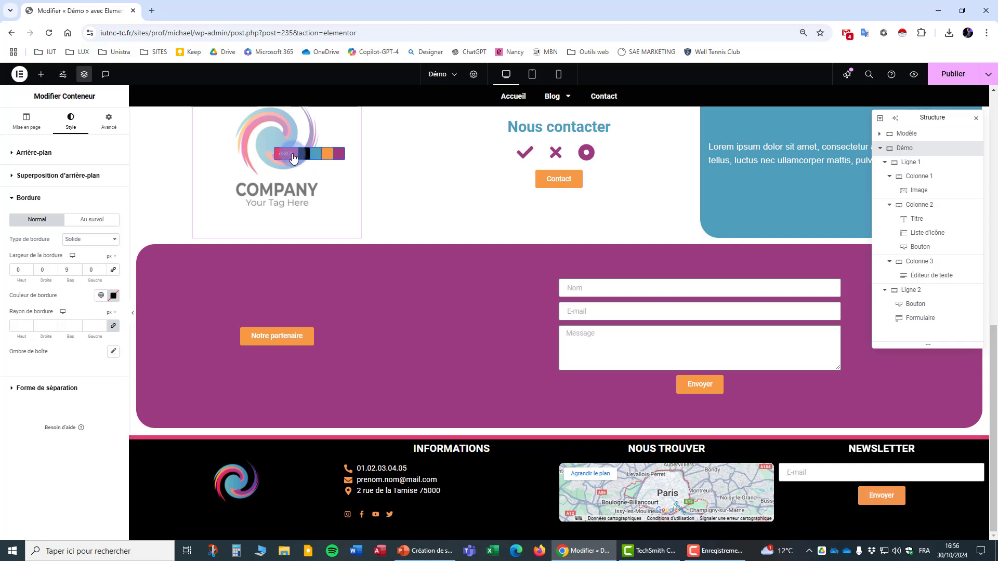
click(293, 154)
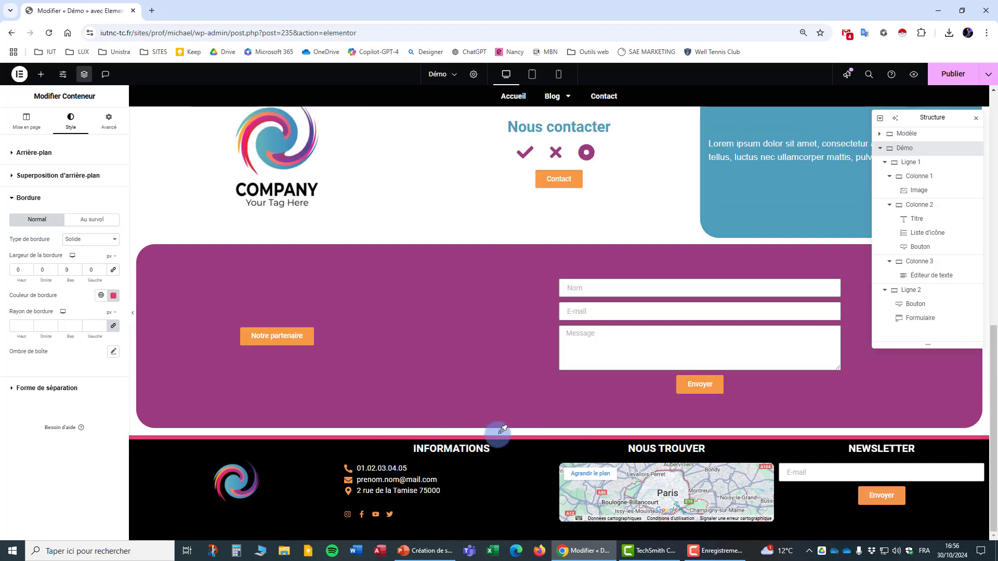
scroll(506, 416, up, 4)
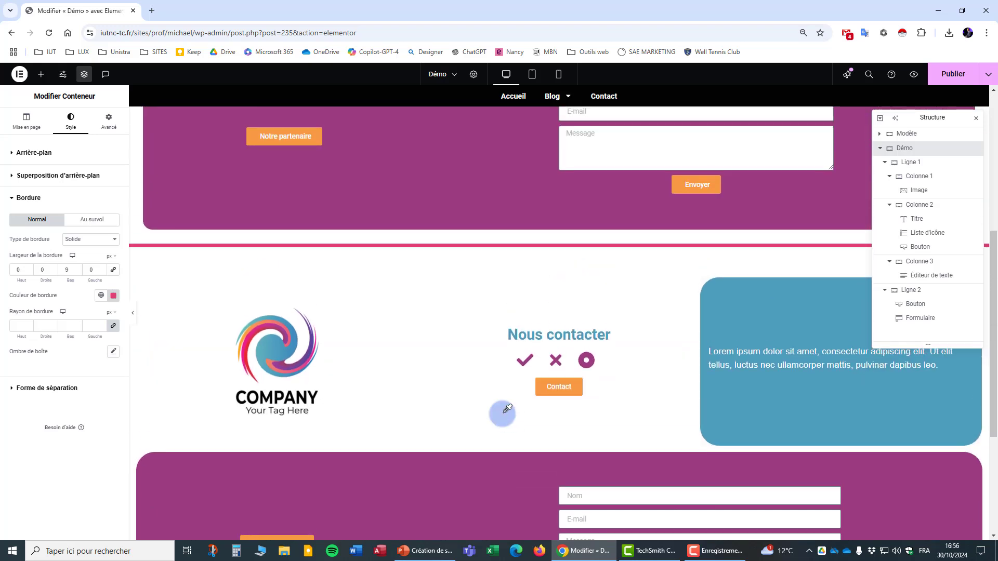
click(975, 118)
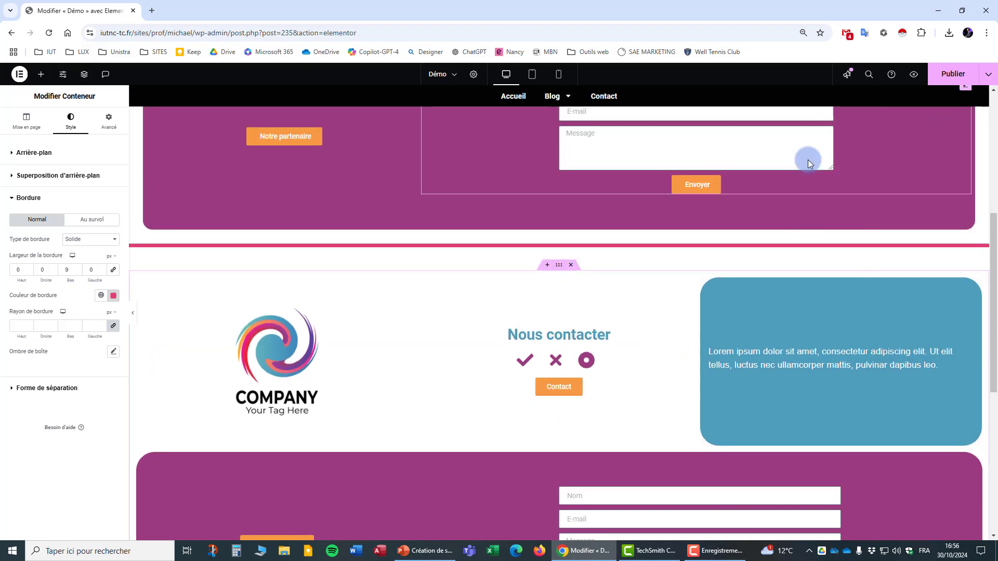
Step: Apply the Fade In Right entrance animation to the blue text container of the demo section
scroll(435, 357, up, 6)
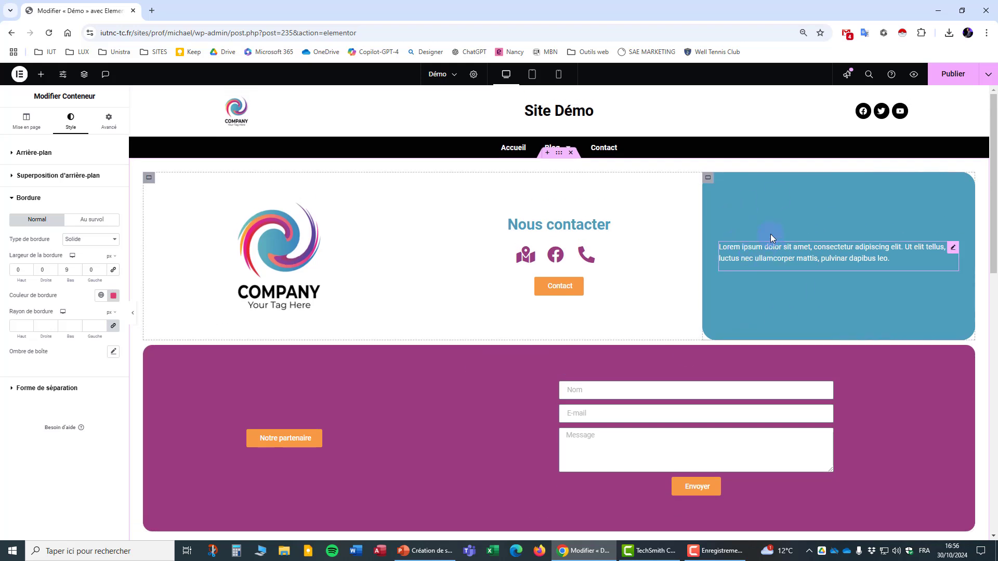
scroll(501, 375, down, 5)
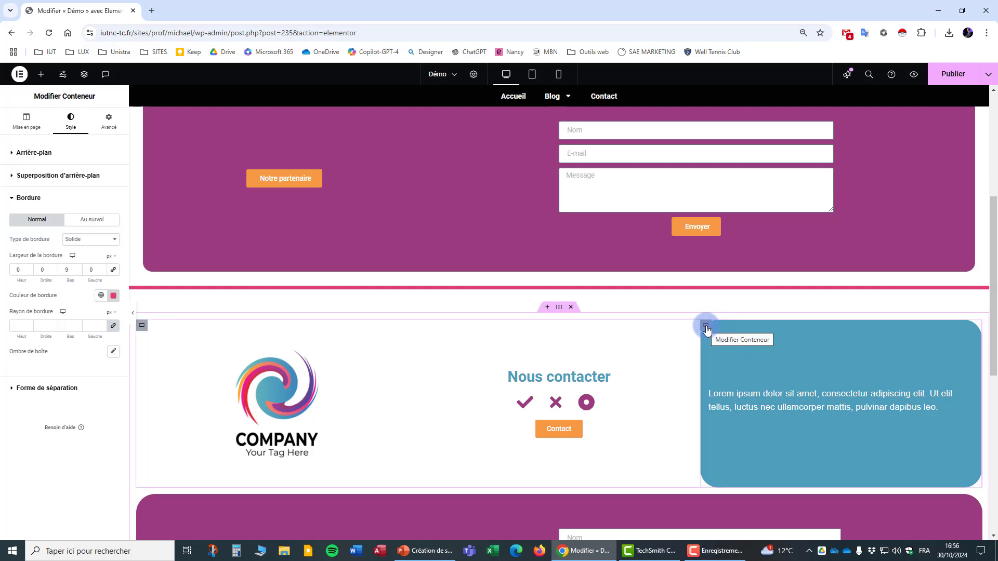
click(705, 327)
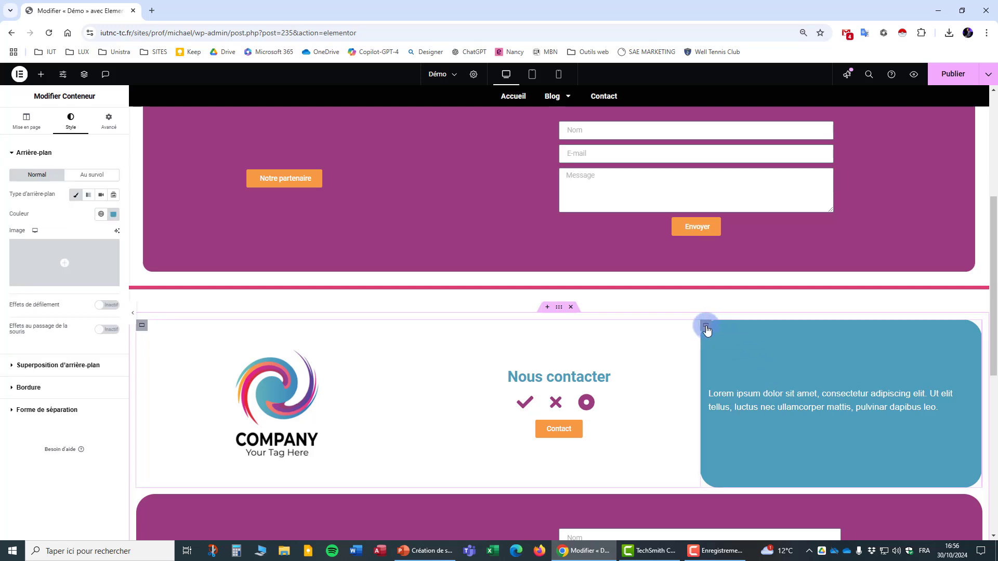
click(114, 130)
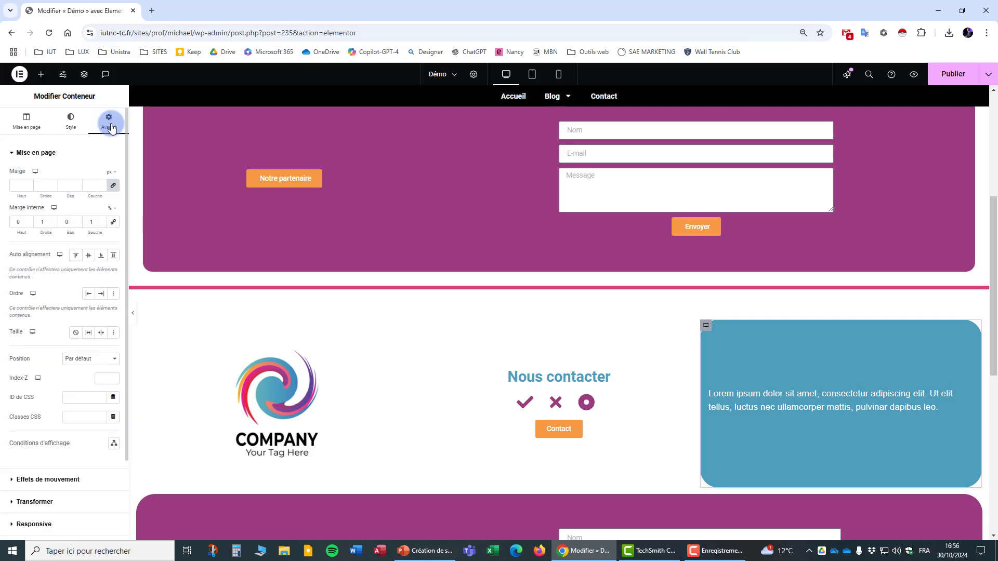
scroll(62, 312, down, 5)
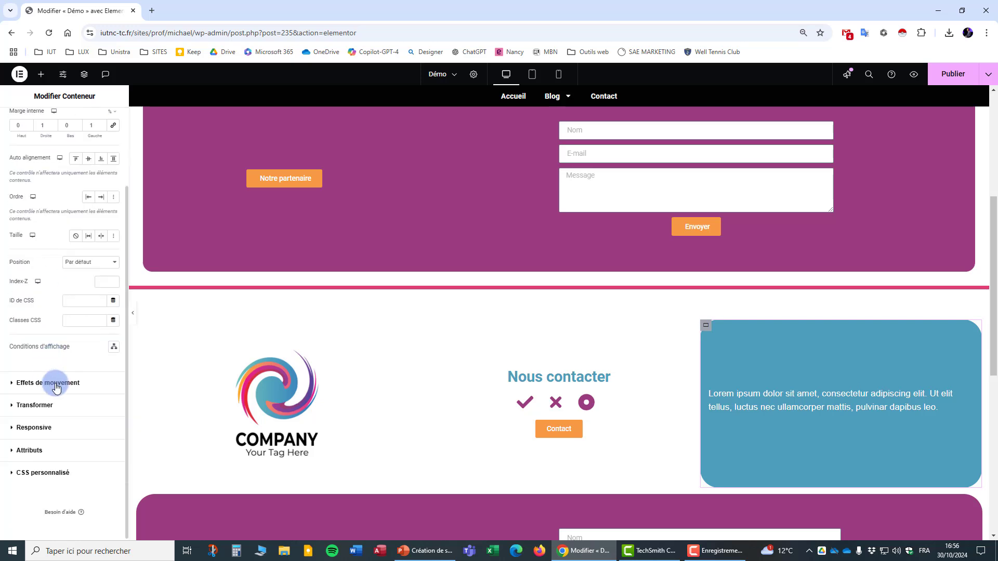
click(56, 383)
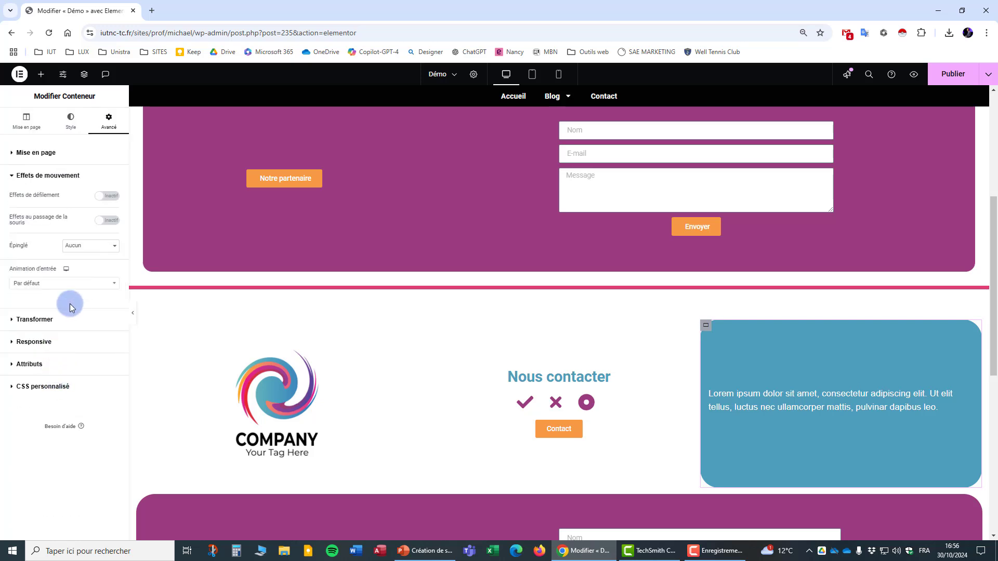
click(114, 285)
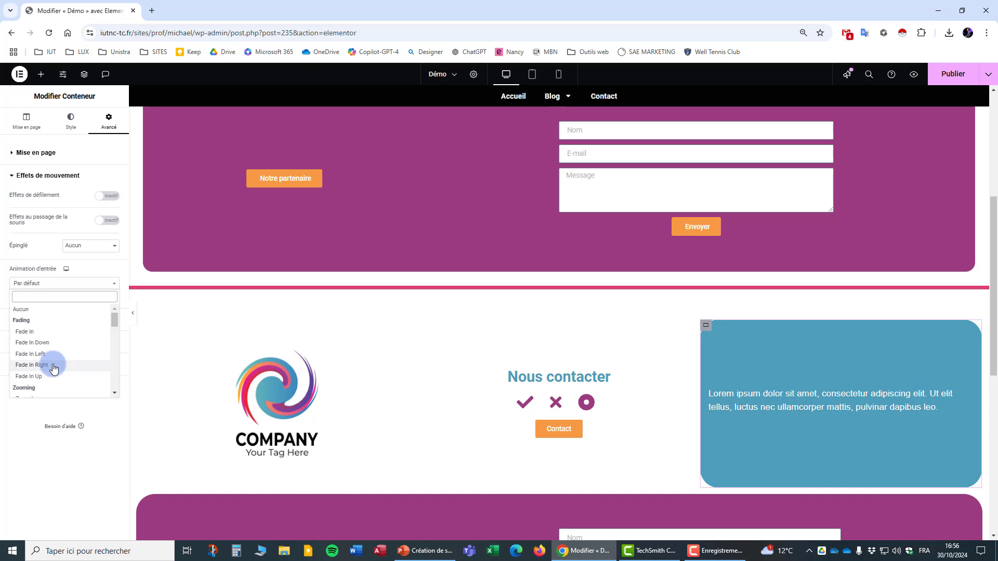
click(32, 364)
scroll(442, 380, down, 4)
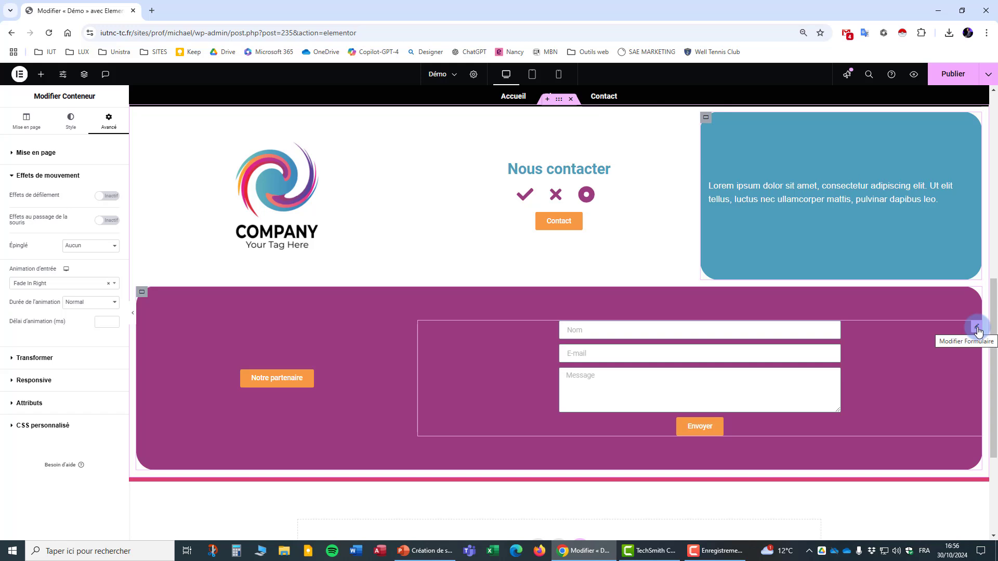
Step: Apply the Fade In Up entrance animation to the contact form in the demo section's purple container
click(977, 327)
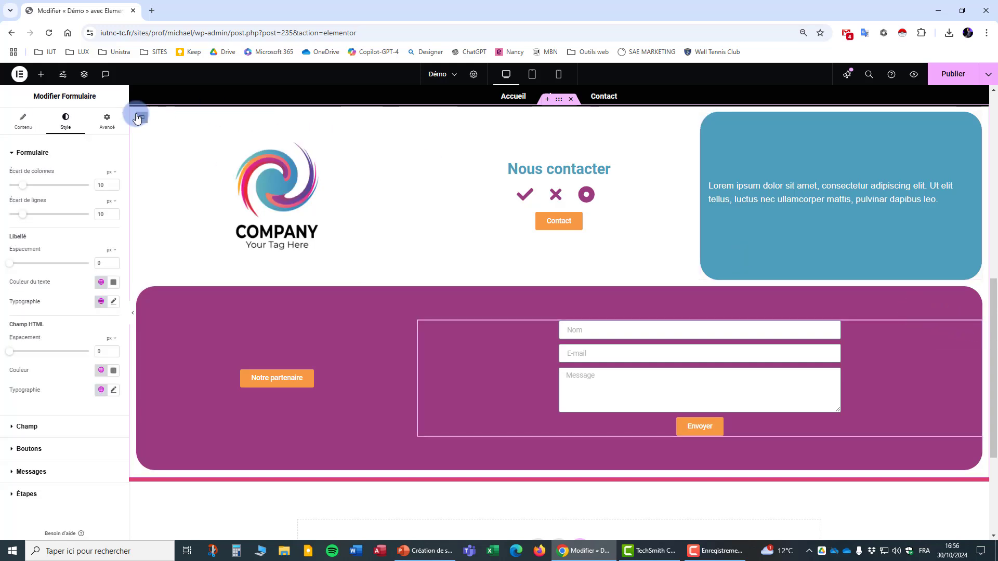
click(112, 126)
scroll(56, 275, down, 3)
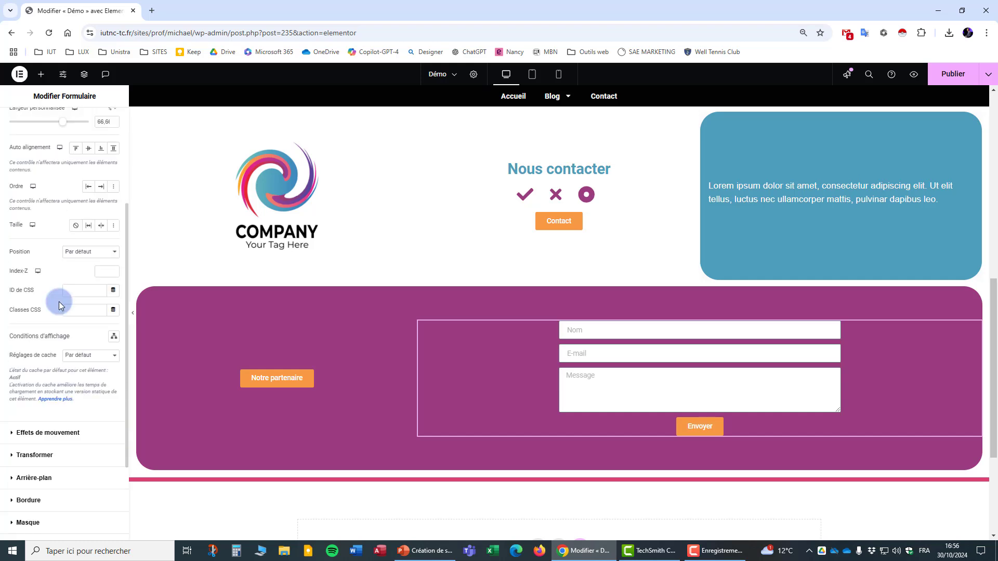
scroll(46, 338, down, 2)
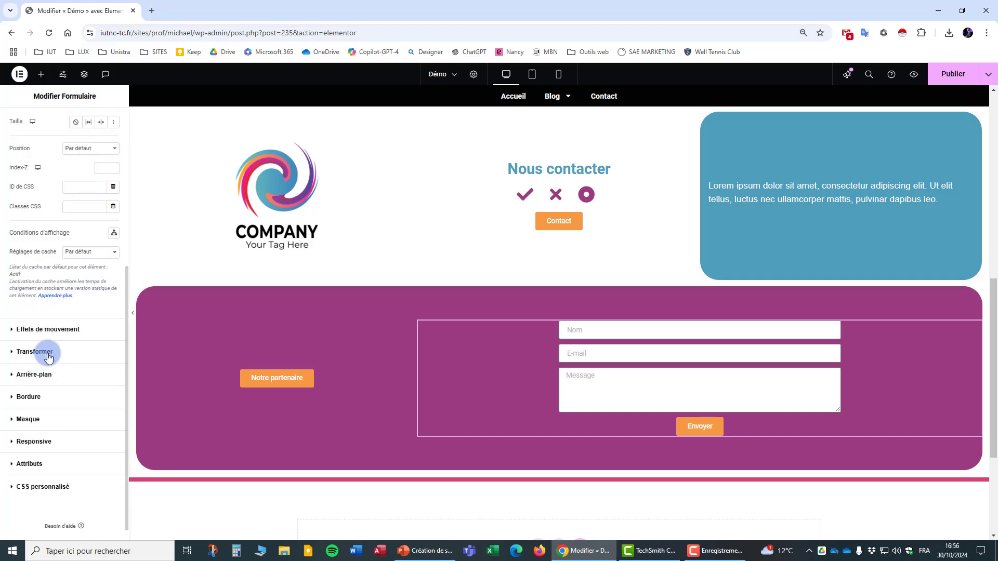
click(76, 329)
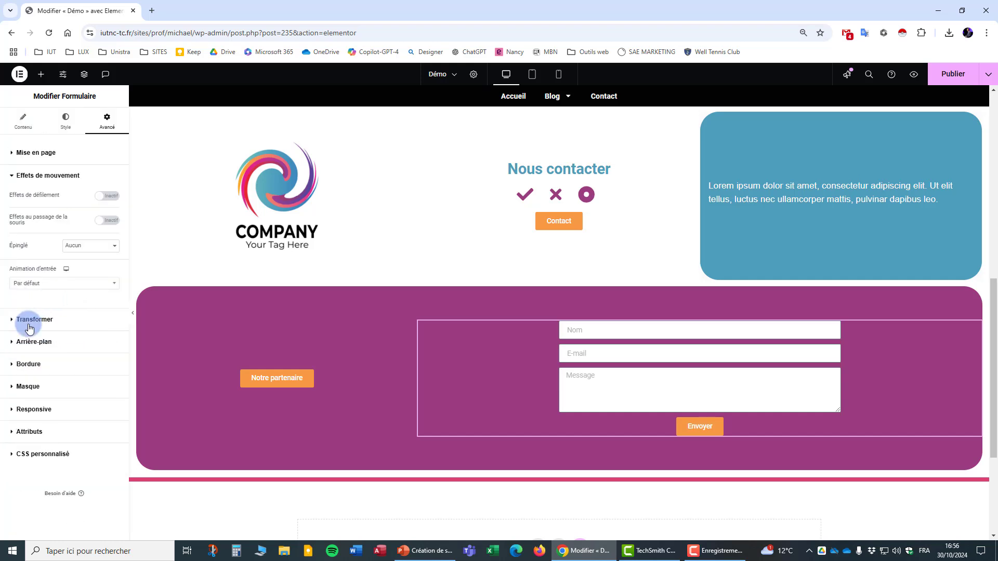
click(114, 284)
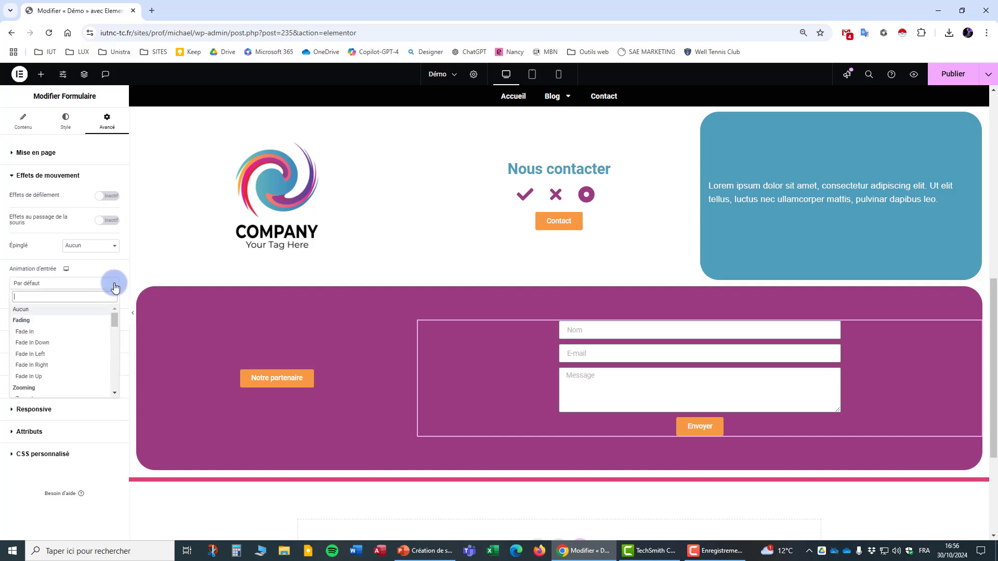
click(71, 378)
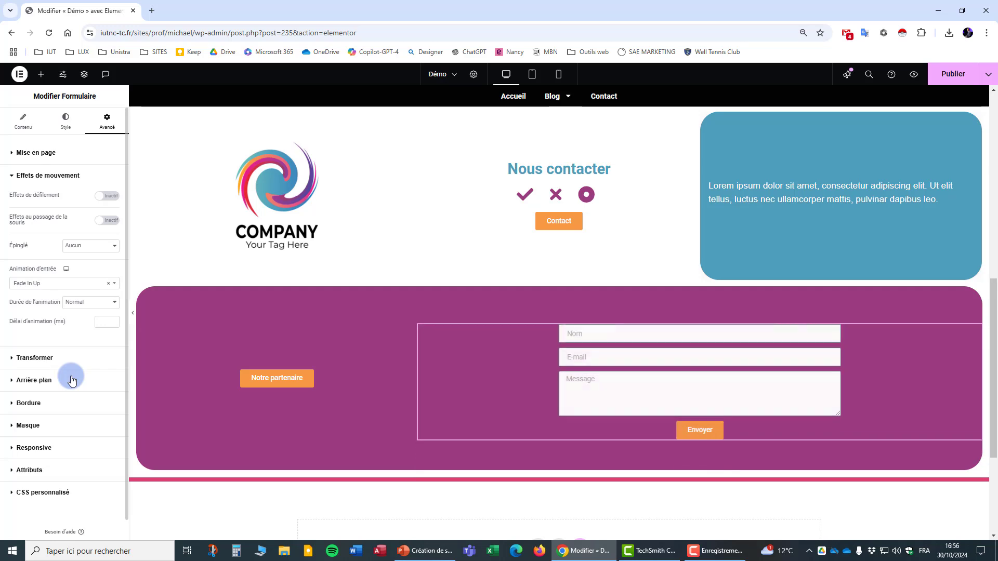
Step: Preview the Démo page in a new tab and compare the rebuilt section with the model section above it
scroll(551, 451, up, 3)
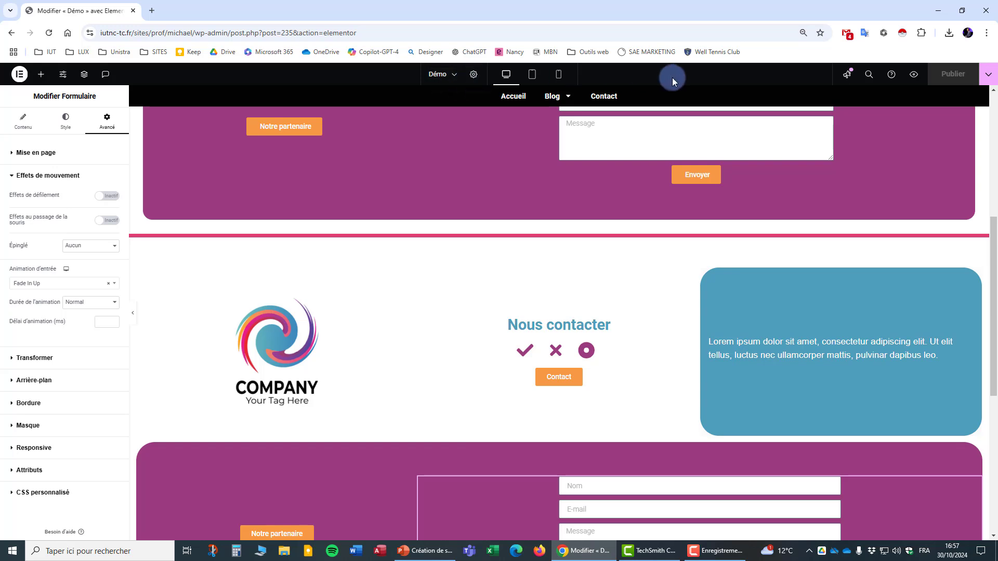
click(914, 78)
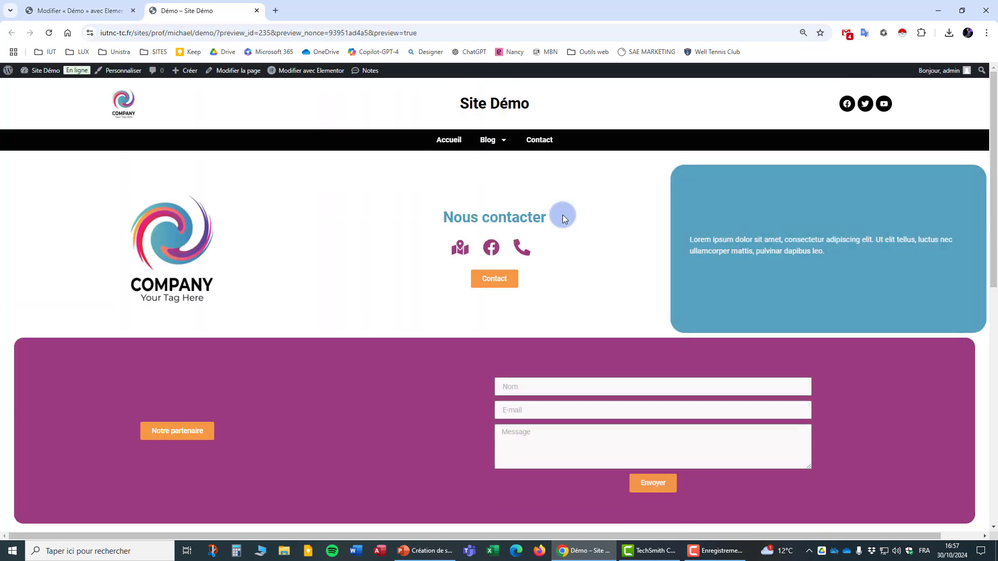
scroll(559, 217, down, 9)
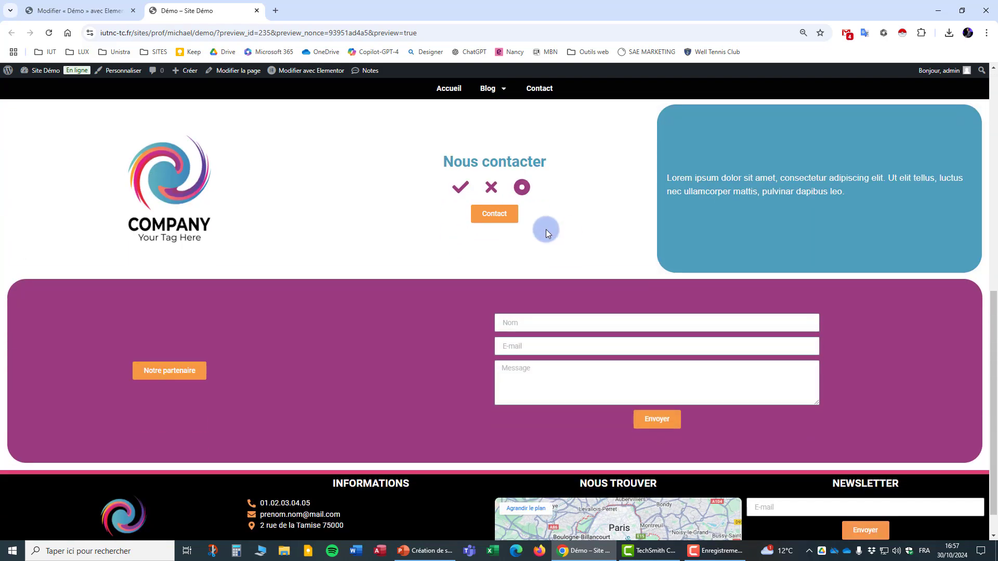
scroll(546, 229, up, 10)
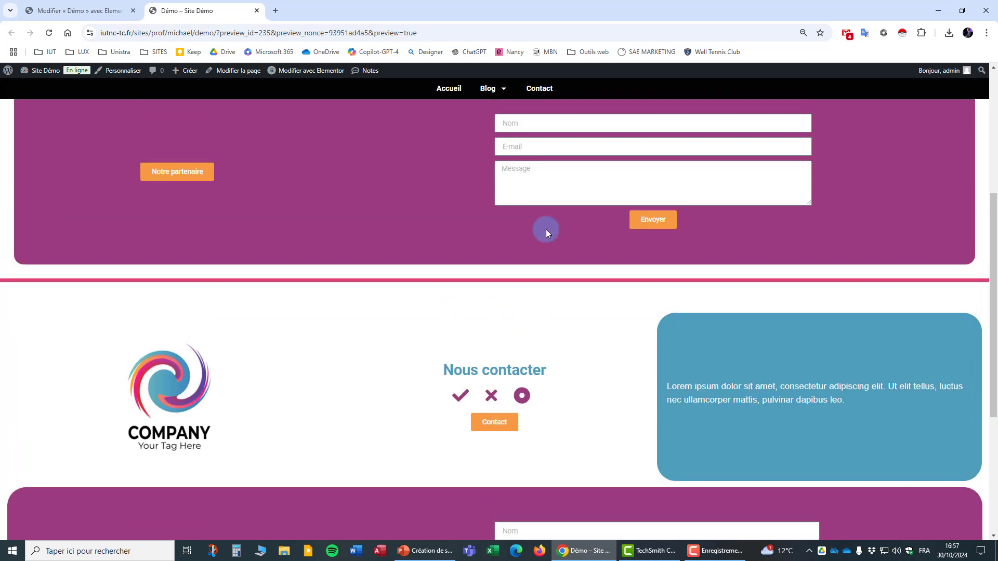